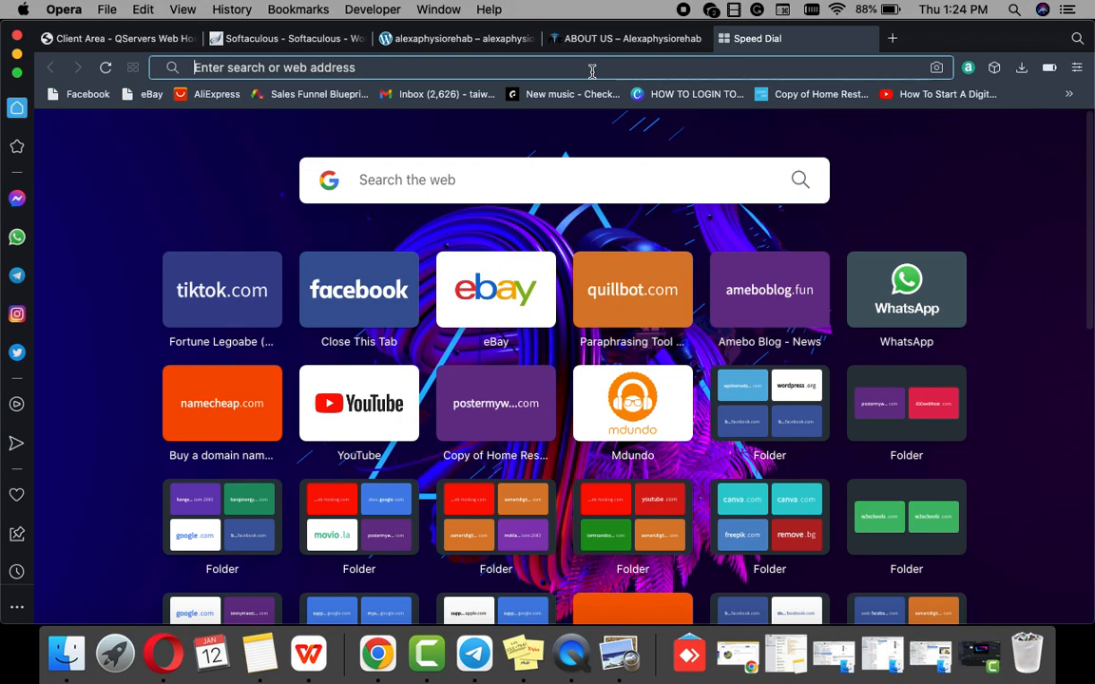
# Step: Load the harmonweb.com homepage from the address bar and scroll over its hosting offers
pyautogui.press('Return')
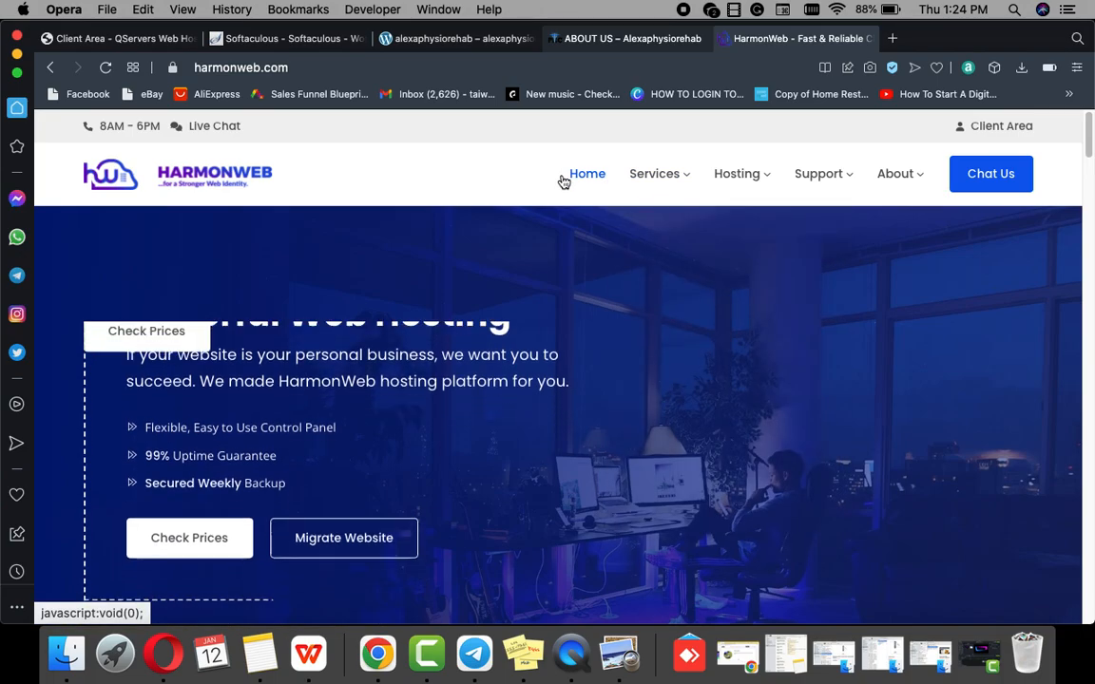
pyautogui.scroll(-10, 664, 313)
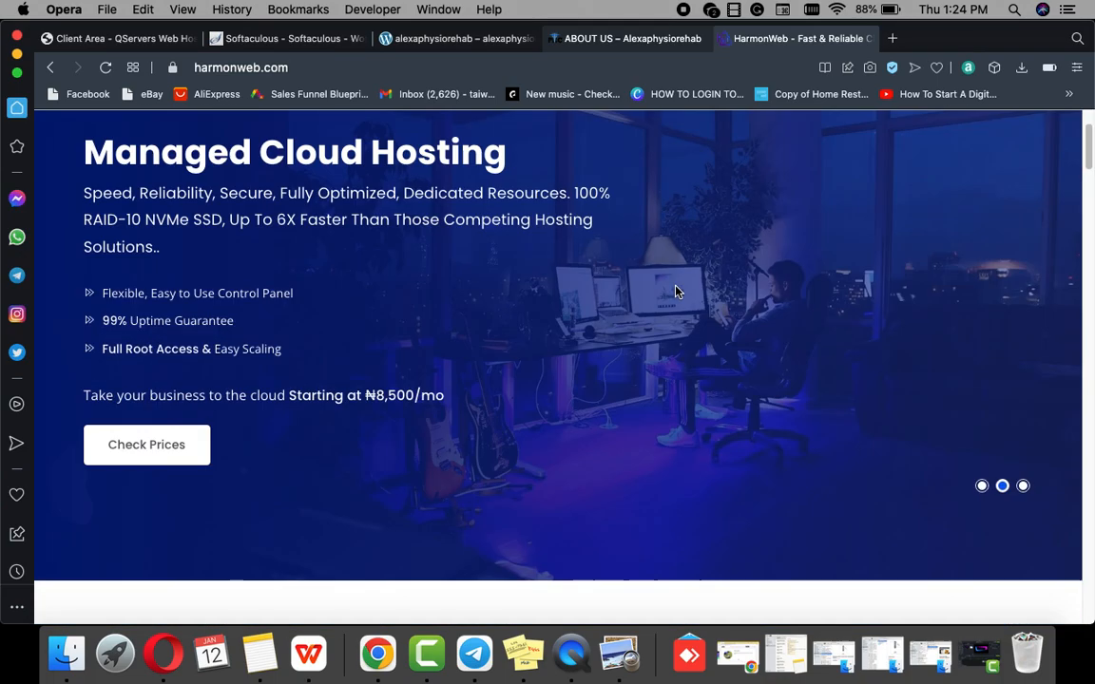
pyautogui.scroll(10, 675, 294)
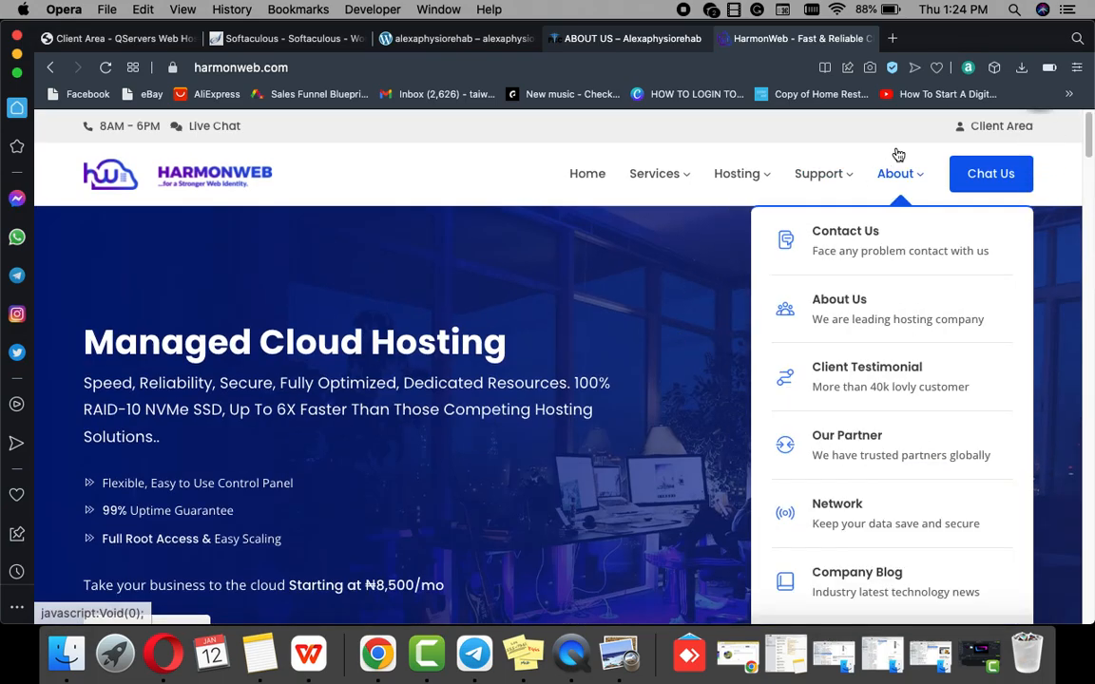
# Step: Open the landasityclothing.com hosting service from the Client Area's Services list
pyautogui.click(980, 133)
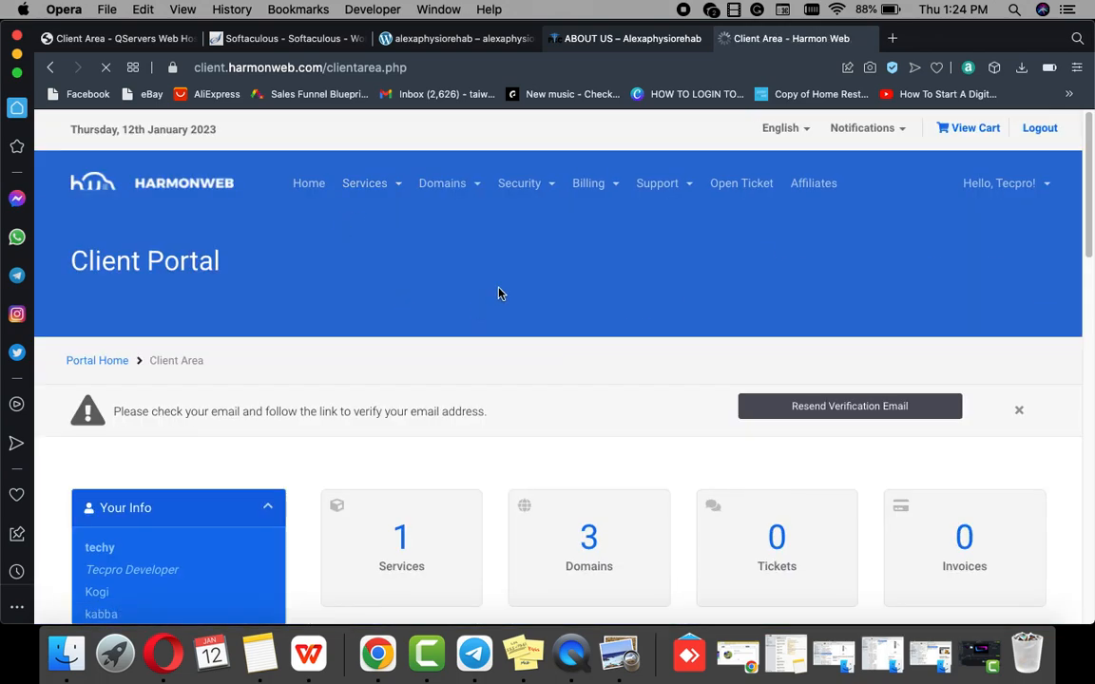
pyautogui.scroll(-3, 499, 294)
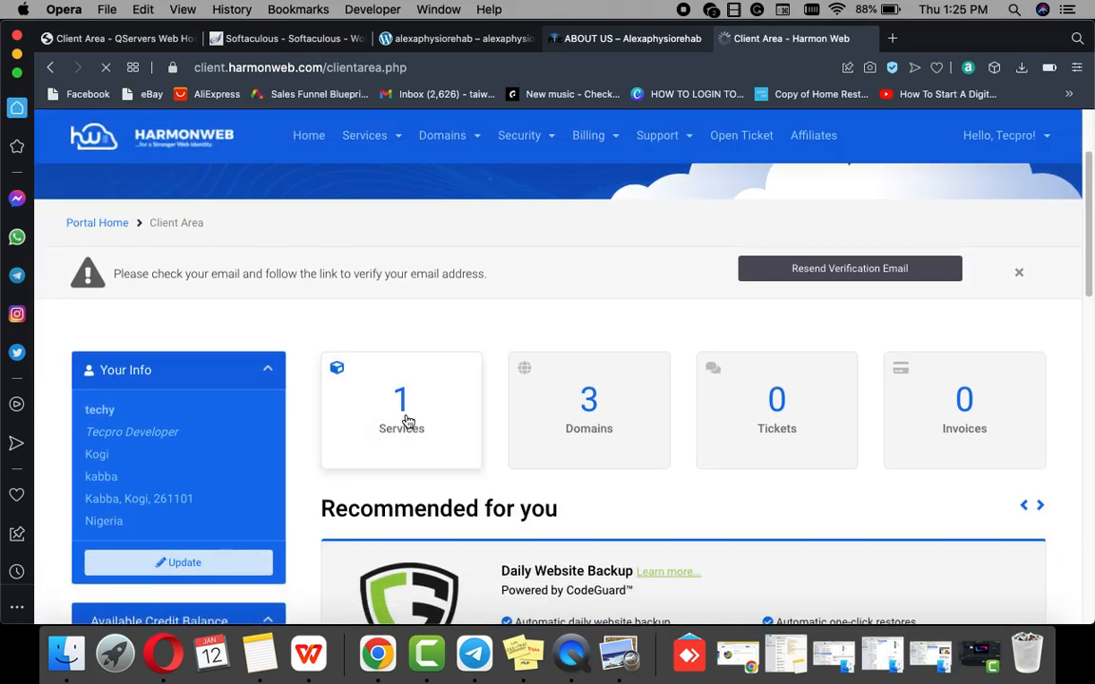
pyautogui.click(407, 422)
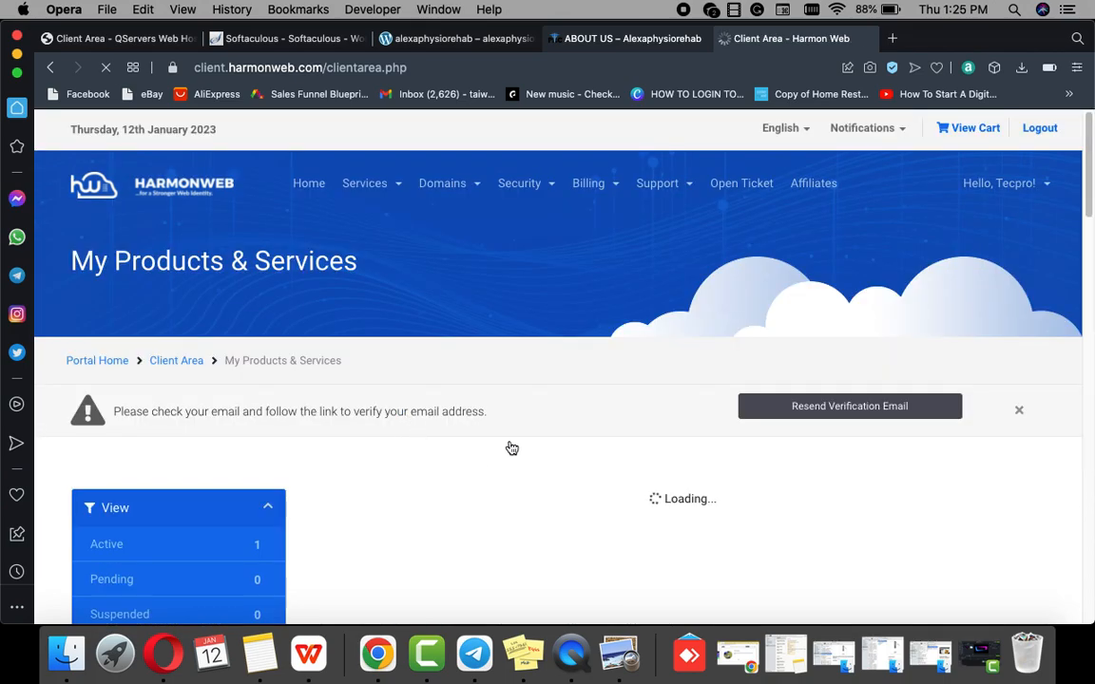
pyautogui.scroll(-3, 518, 442)
pyautogui.click(731, 402)
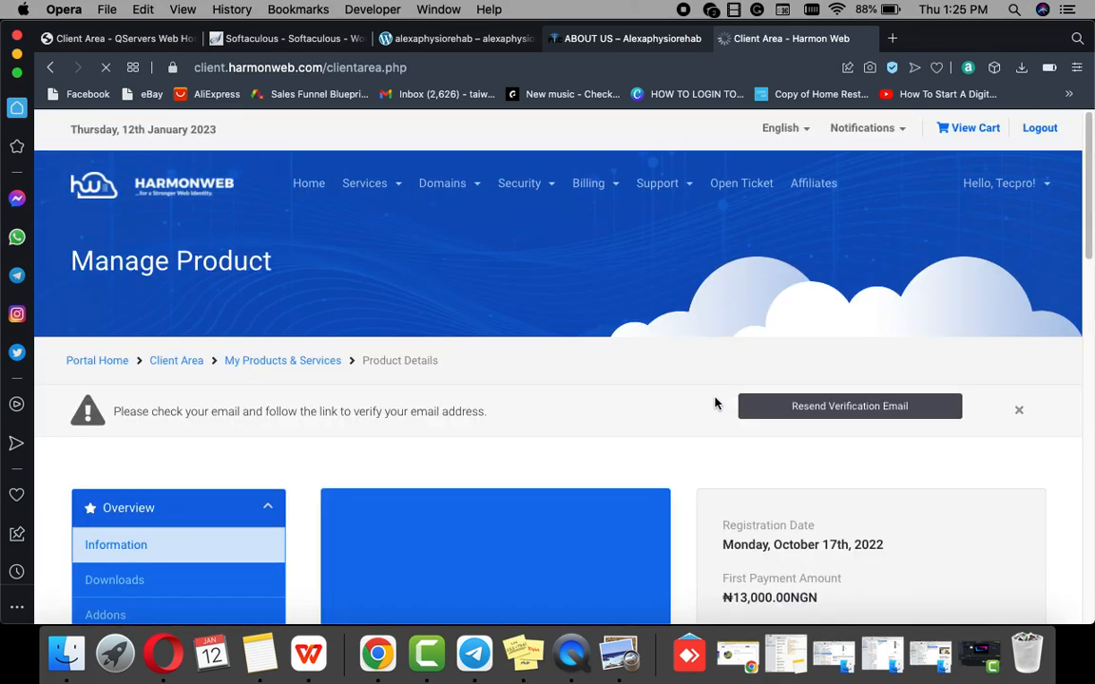
# Step: Launch cPanel for the hosting account from One Click Login
pyautogui.scroll(-5, 655, 411)
pyautogui.scroll(-10, 655, 410)
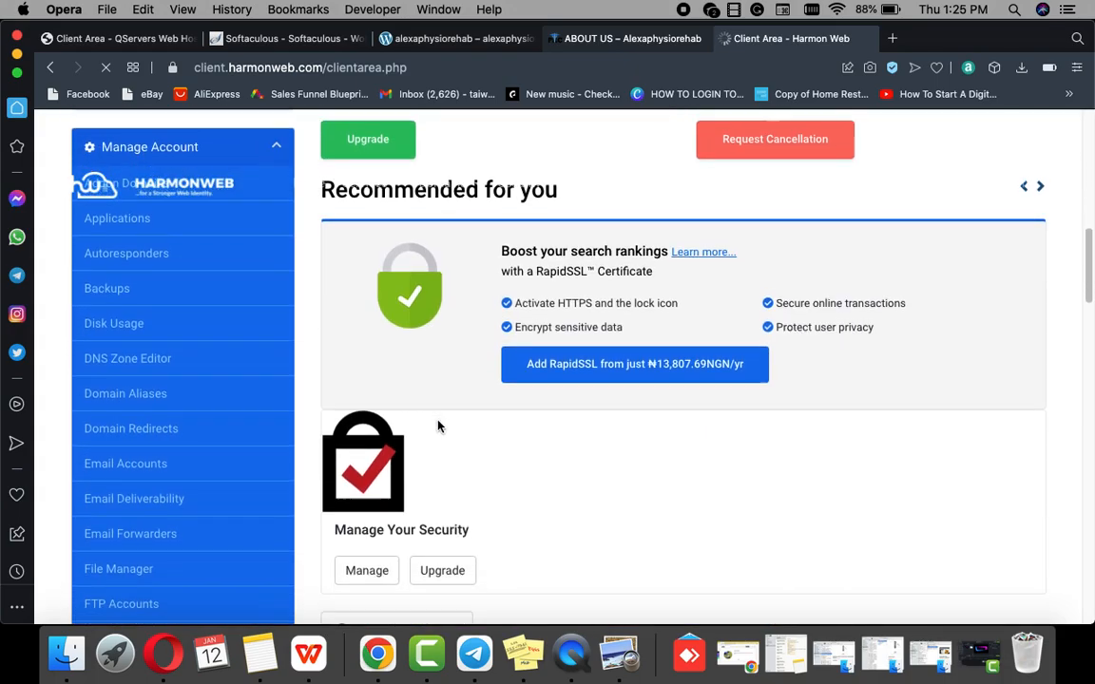
pyautogui.scroll(-3, 105, 410)
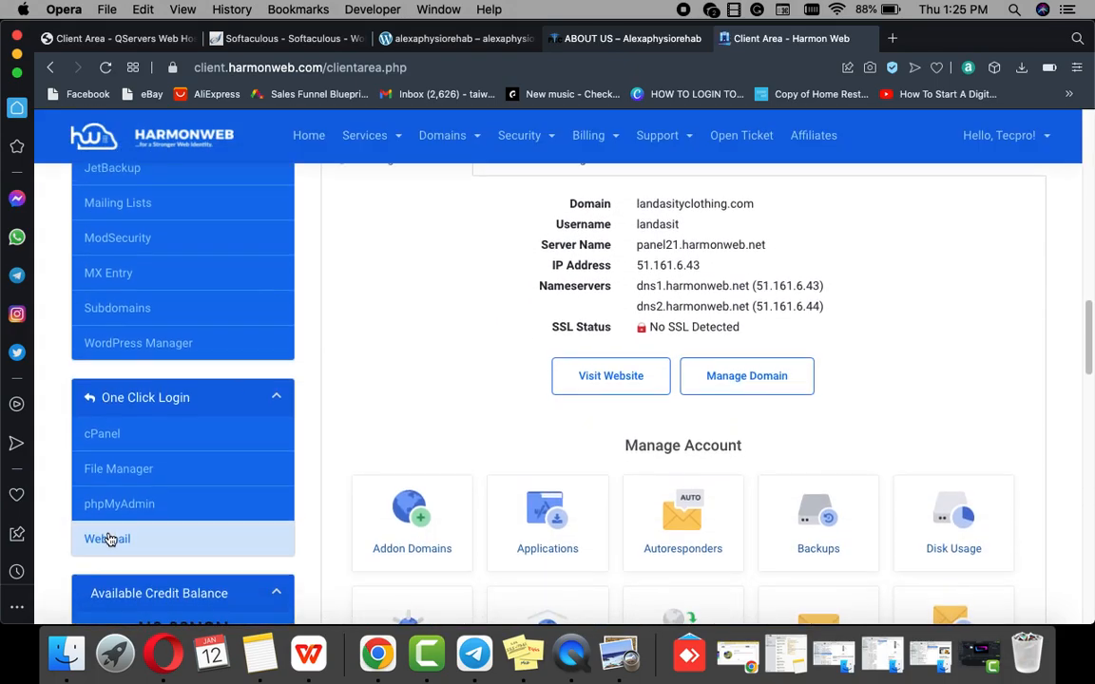
pyautogui.click(102, 400)
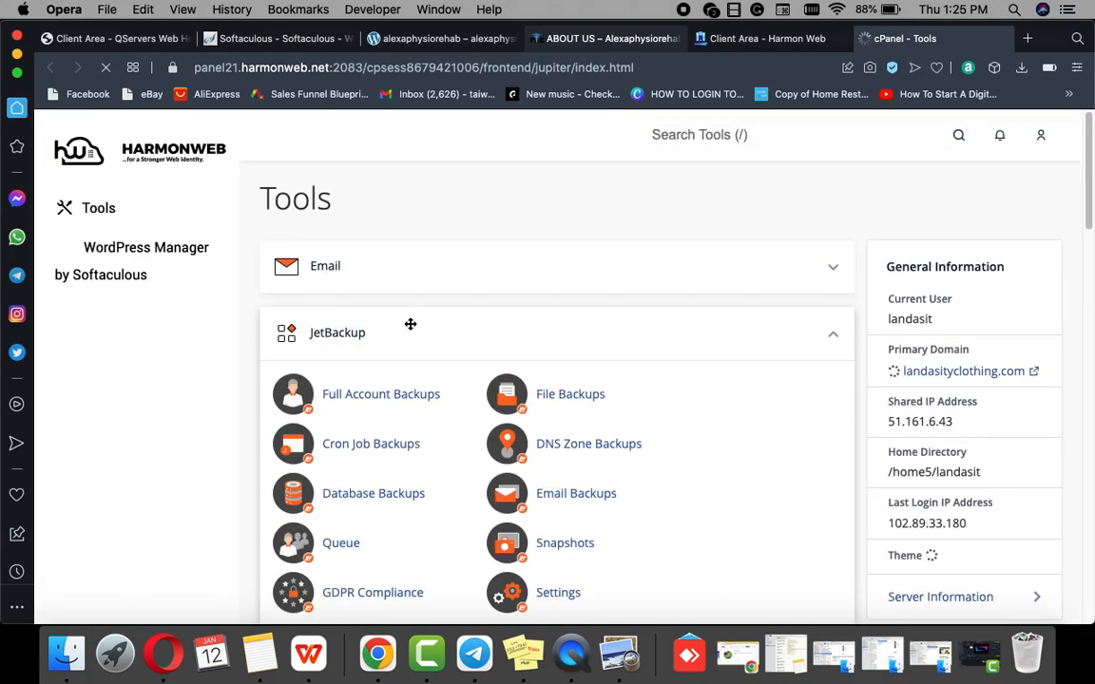
# Step: Scroll the cPanel Tools page down to the Software section
pyautogui.scroll(-5, 410, 324)
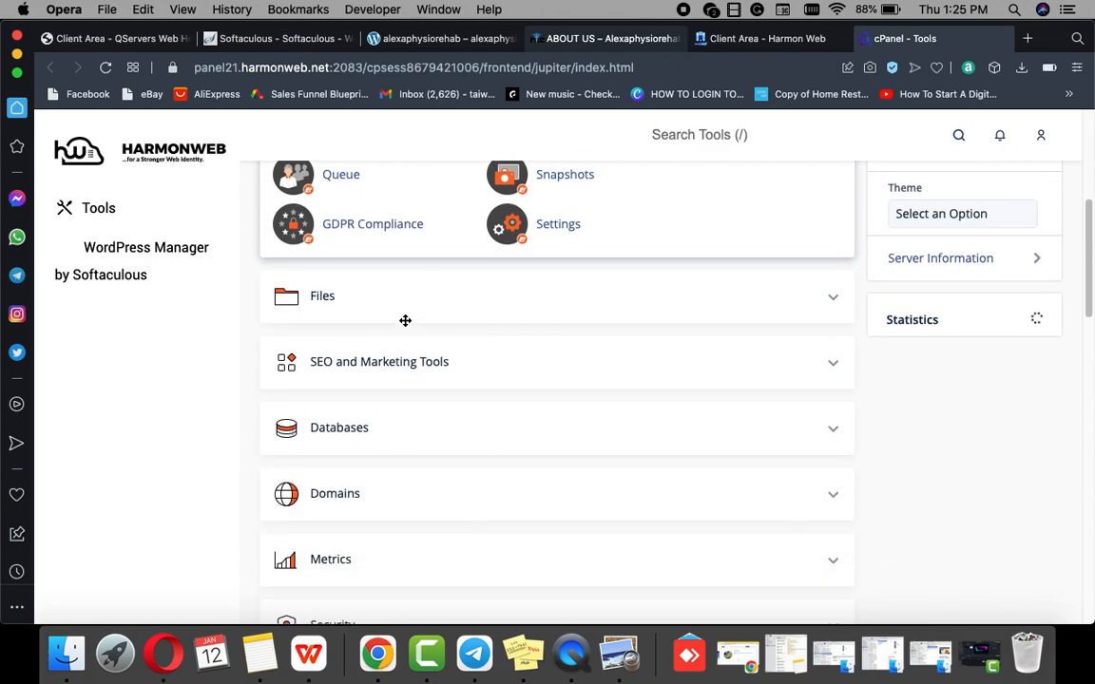
pyautogui.scroll(-6, 405, 320)
pyautogui.scroll(2, 484, 333)
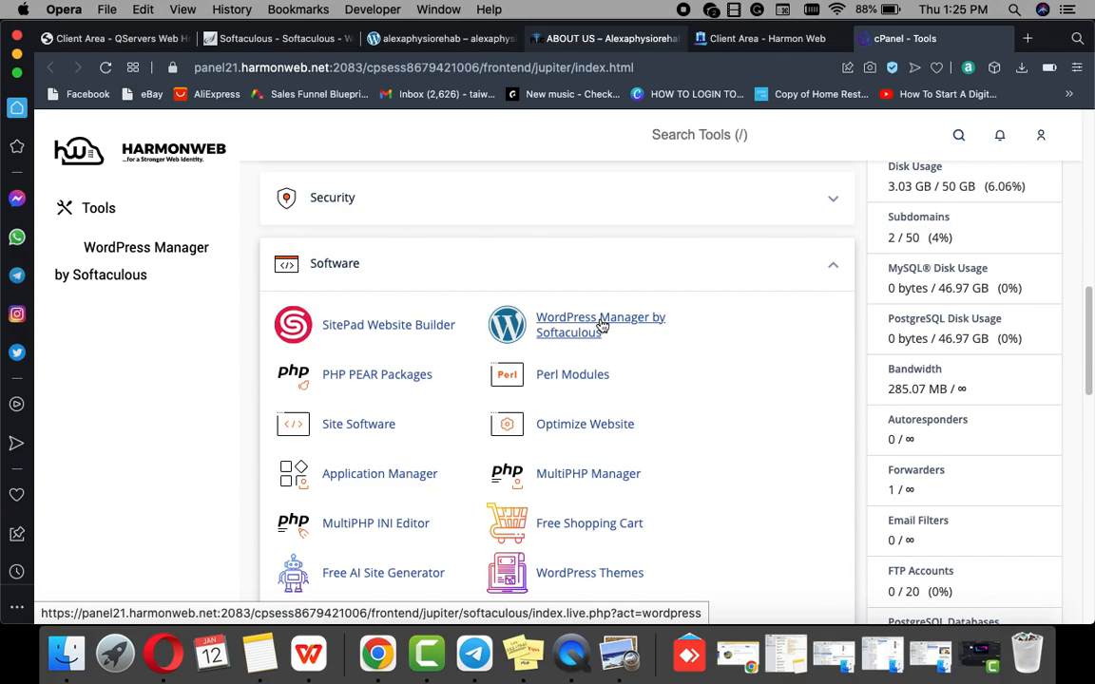
# Step: Open WordPress Manager by Softaculous and scroll to its Installations list
pyautogui.click(601, 326)
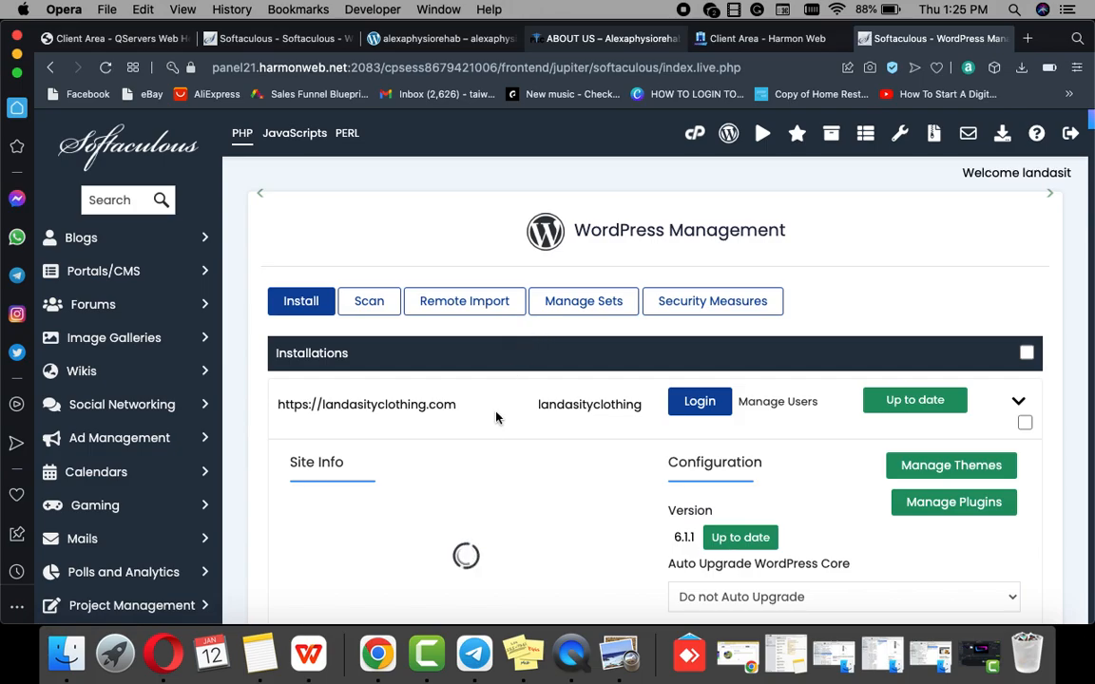
pyautogui.scroll(-2, 504, 380)
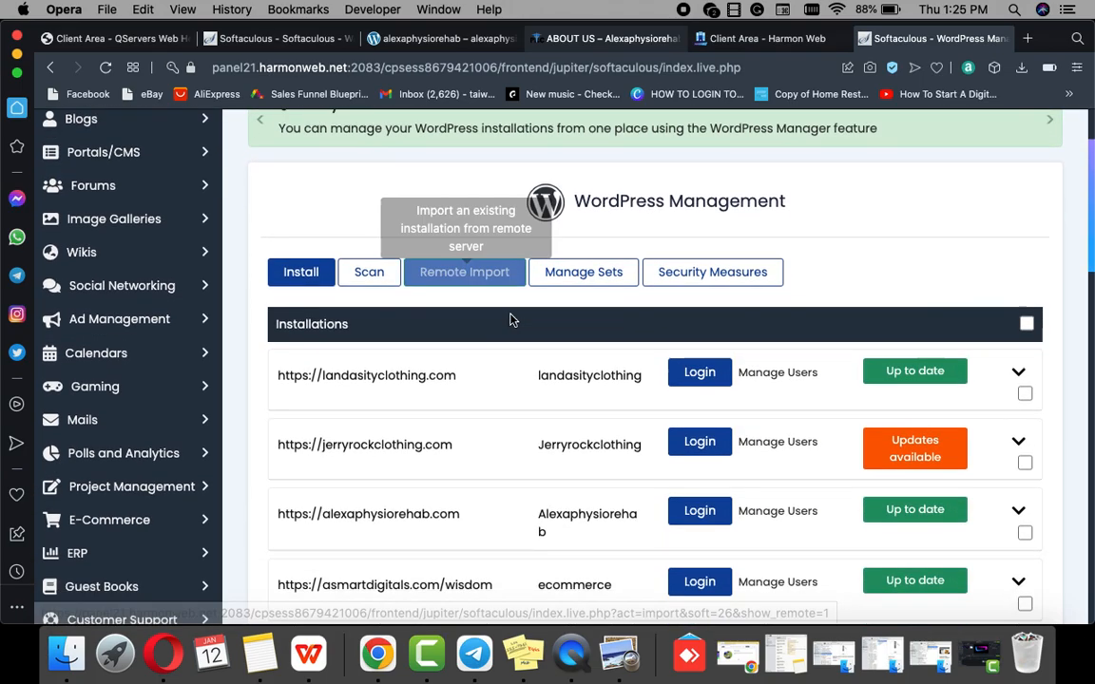
pyautogui.scroll(-4, 513, 330)
pyautogui.scroll(1, 513, 332)
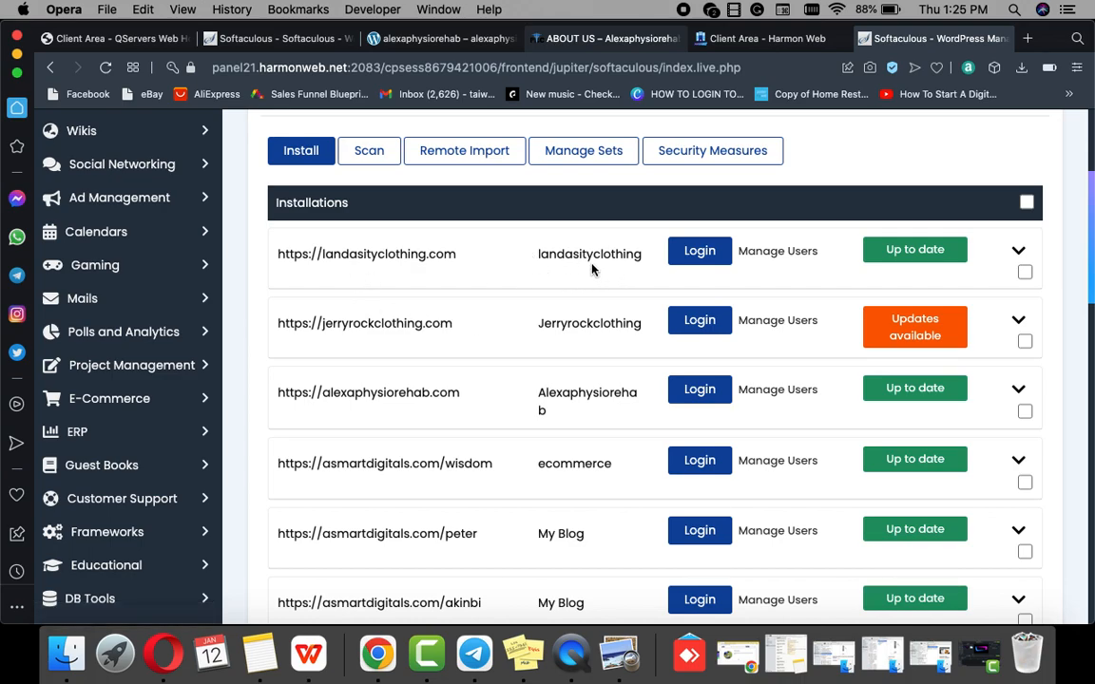
# Step: Log in to landasityclothing.com's WordPress admin and browse the live store homepage
pyautogui.click(700, 254)
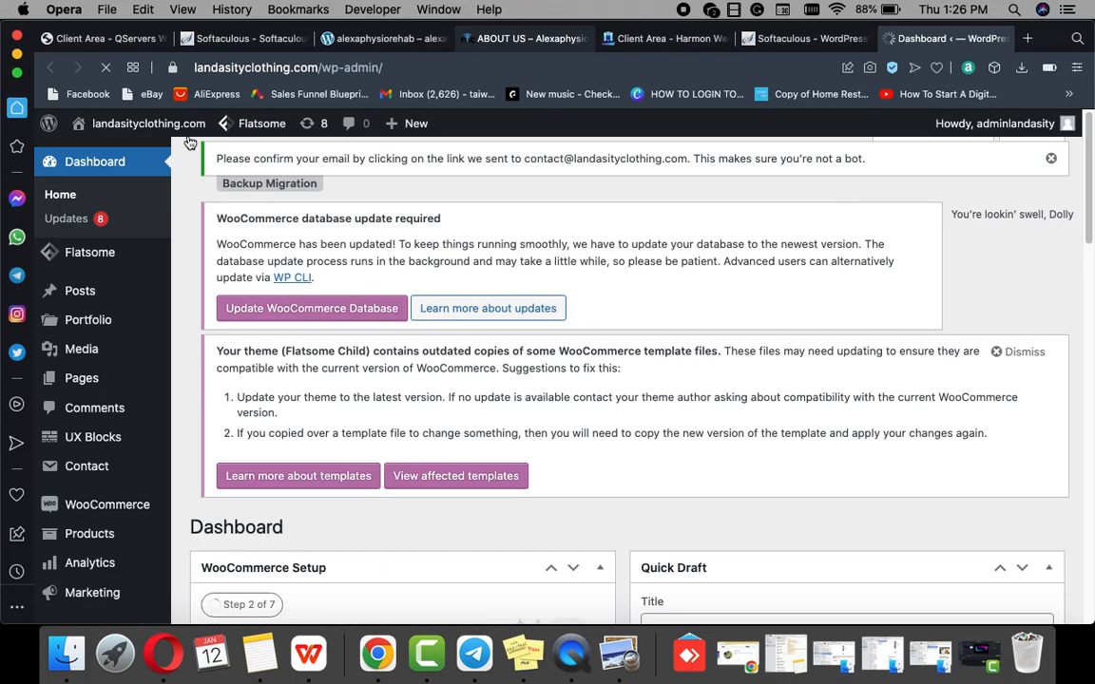
pyautogui.moveTo(147, 153)
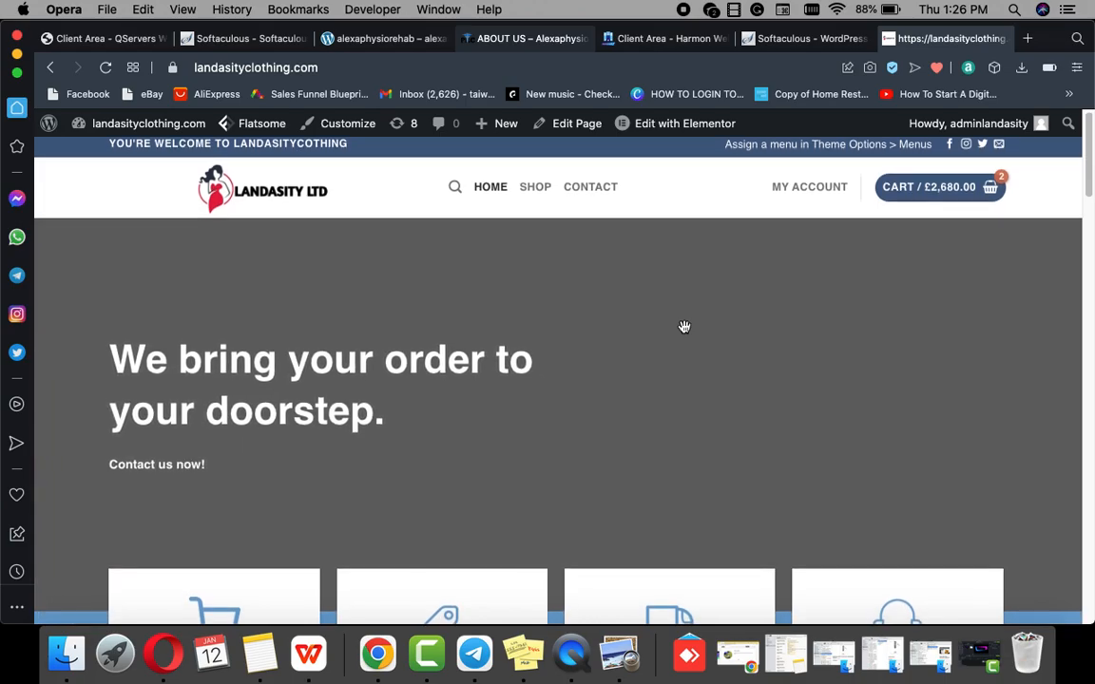
pyautogui.scroll(-1, 685, 327)
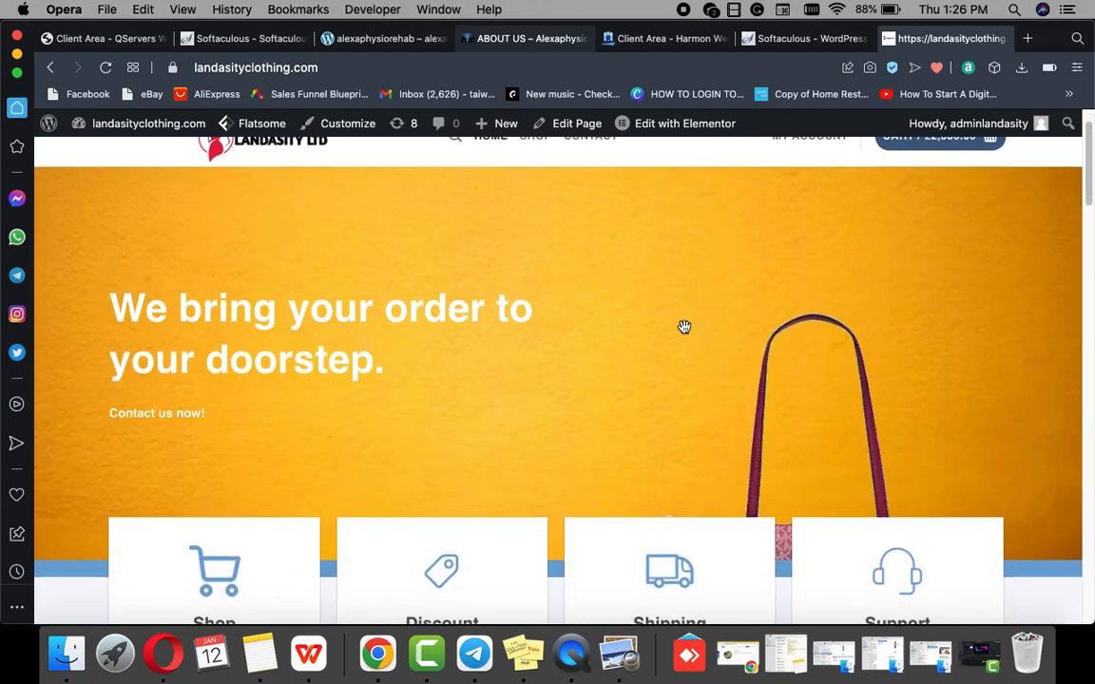
pyautogui.scroll(-5, 685, 329)
pyautogui.scroll(-10, 684, 331)
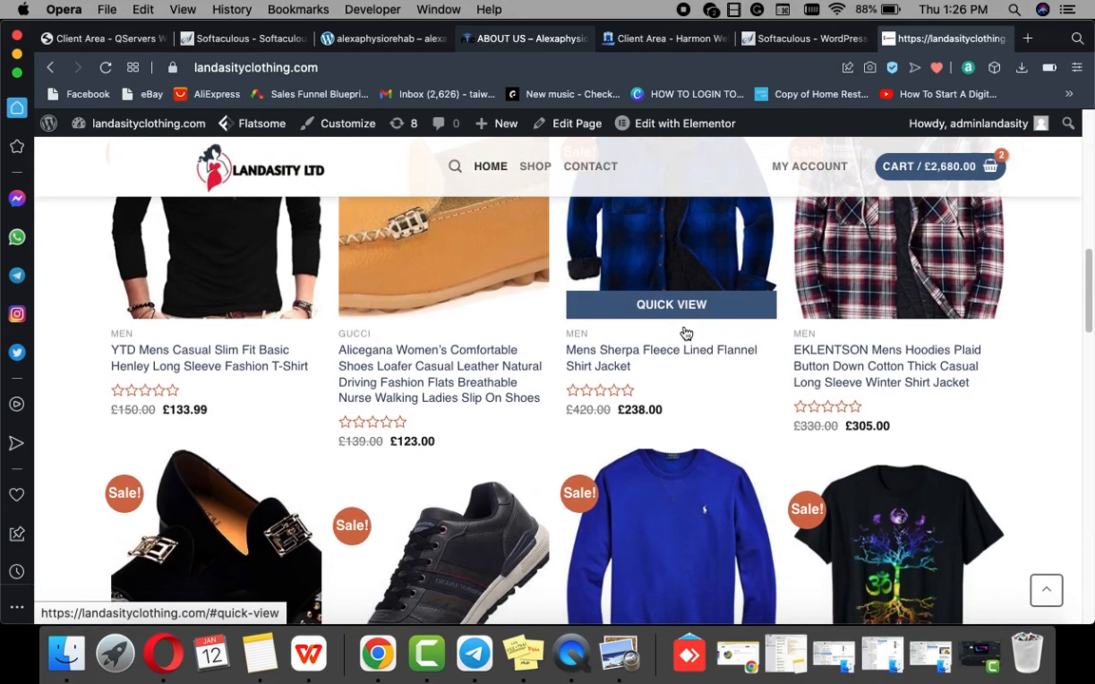
pyautogui.scroll(-10, 685, 331)
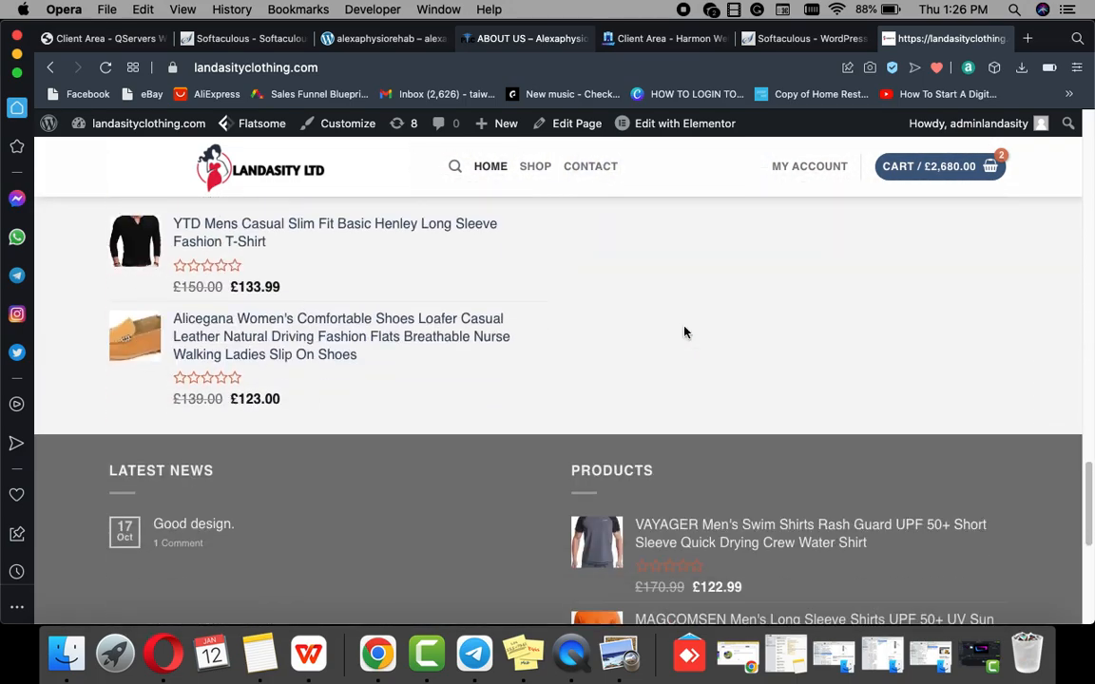
pyautogui.scroll(10, 684, 331)
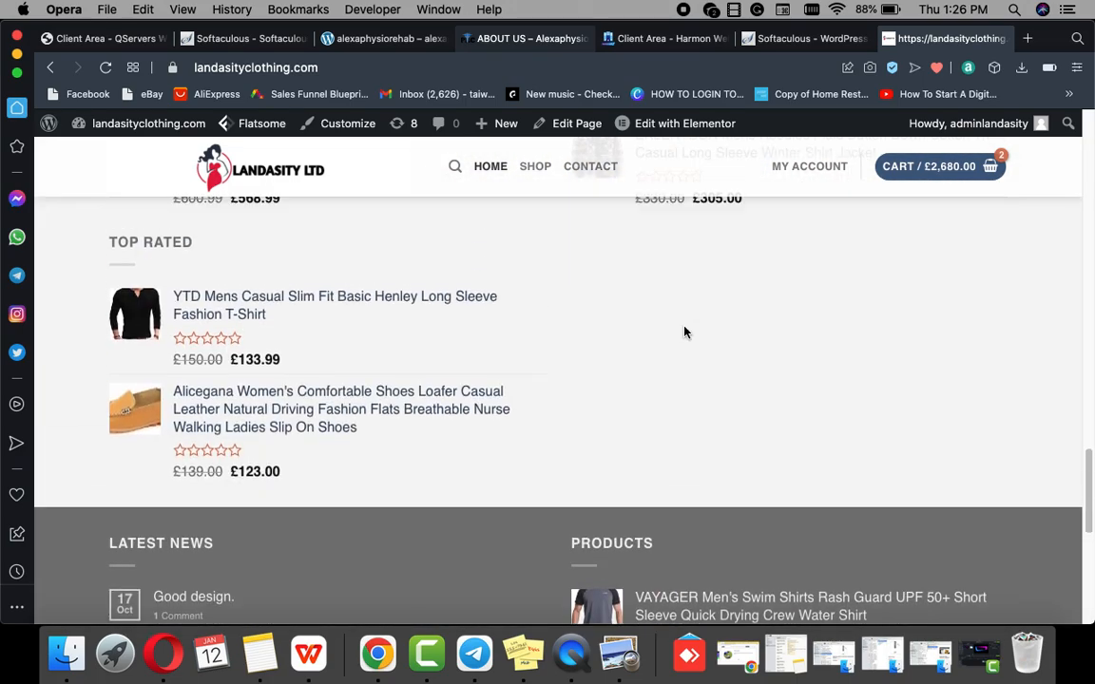
pyautogui.scroll(8, 684, 331)
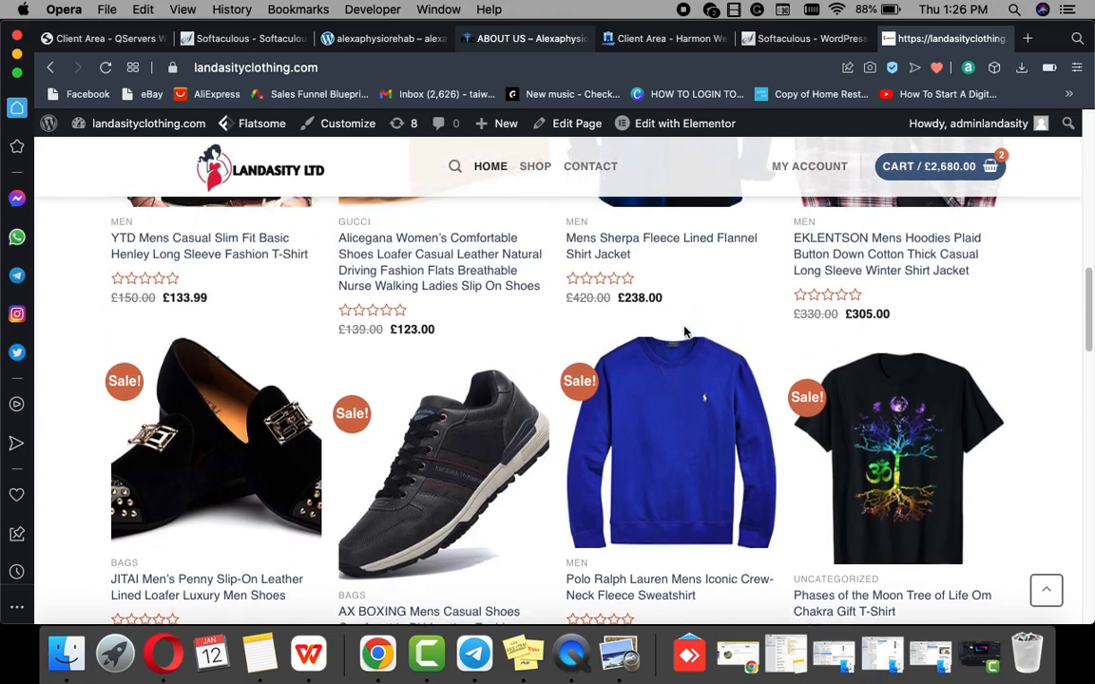
pyautogui.scroll(6, 684, 331)
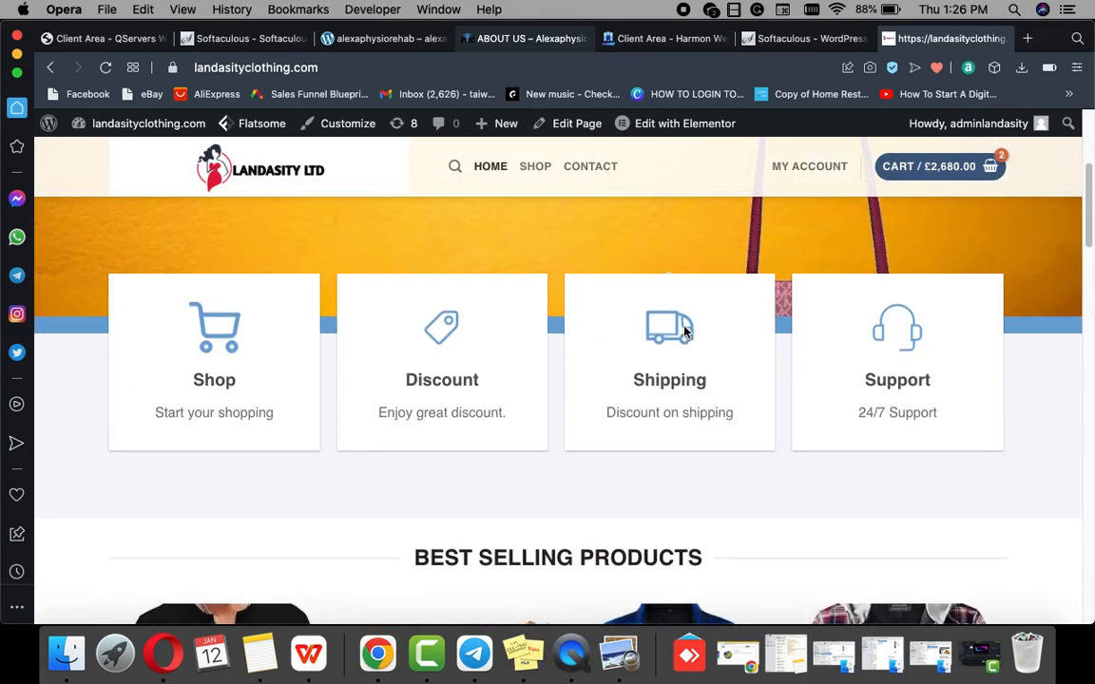
pyautogui.scroll(1, 665, 324)
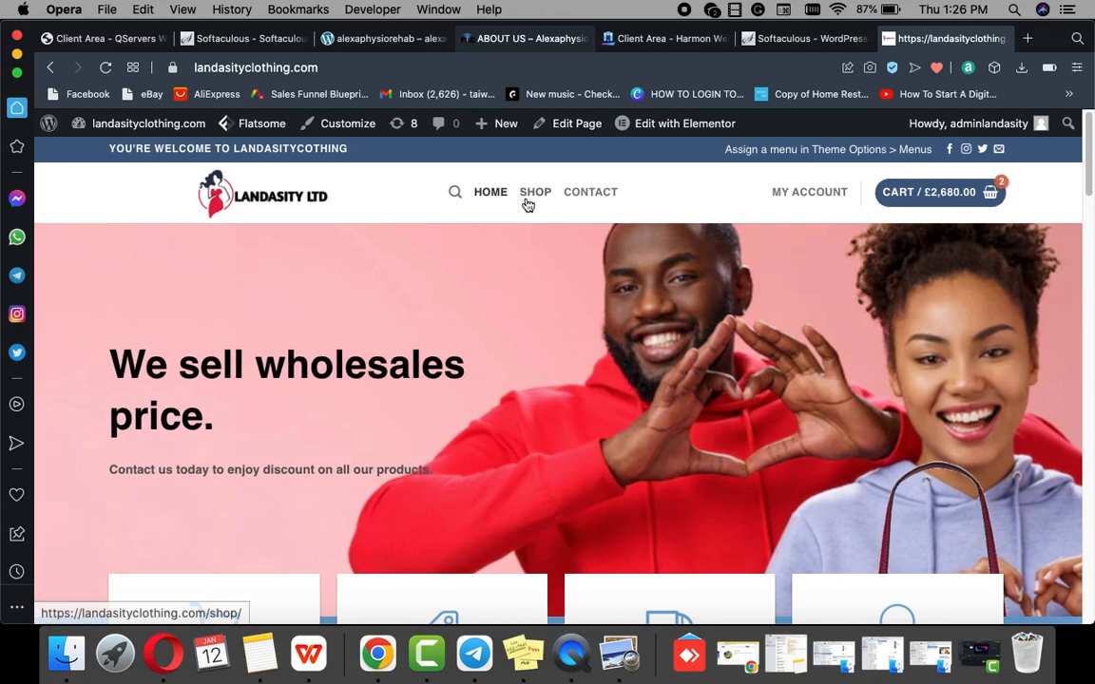
pyautogui.click(531, 200)
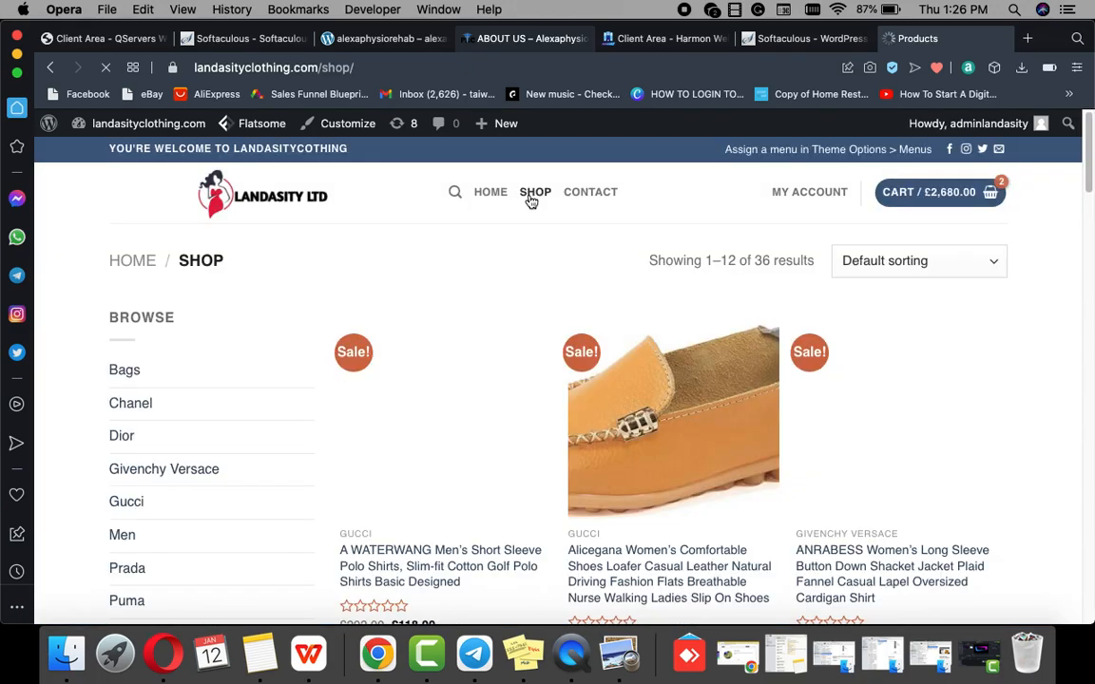
pyautogui.scroll(-10, 501, 318)
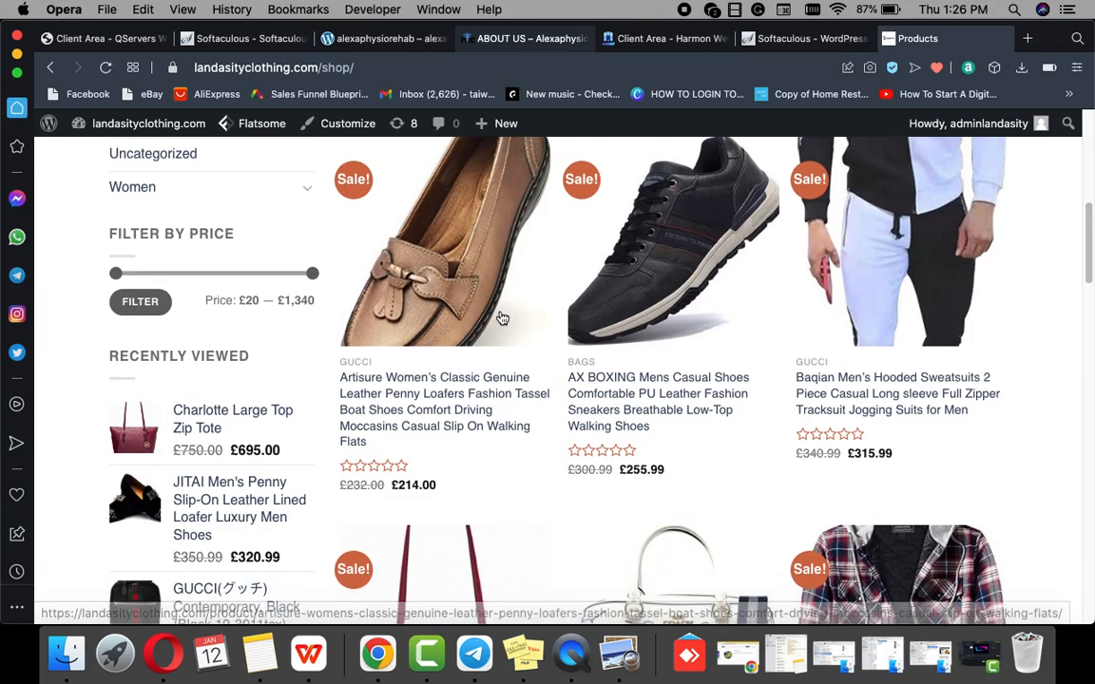
pyautogui.scroll(-15, 502, 318)
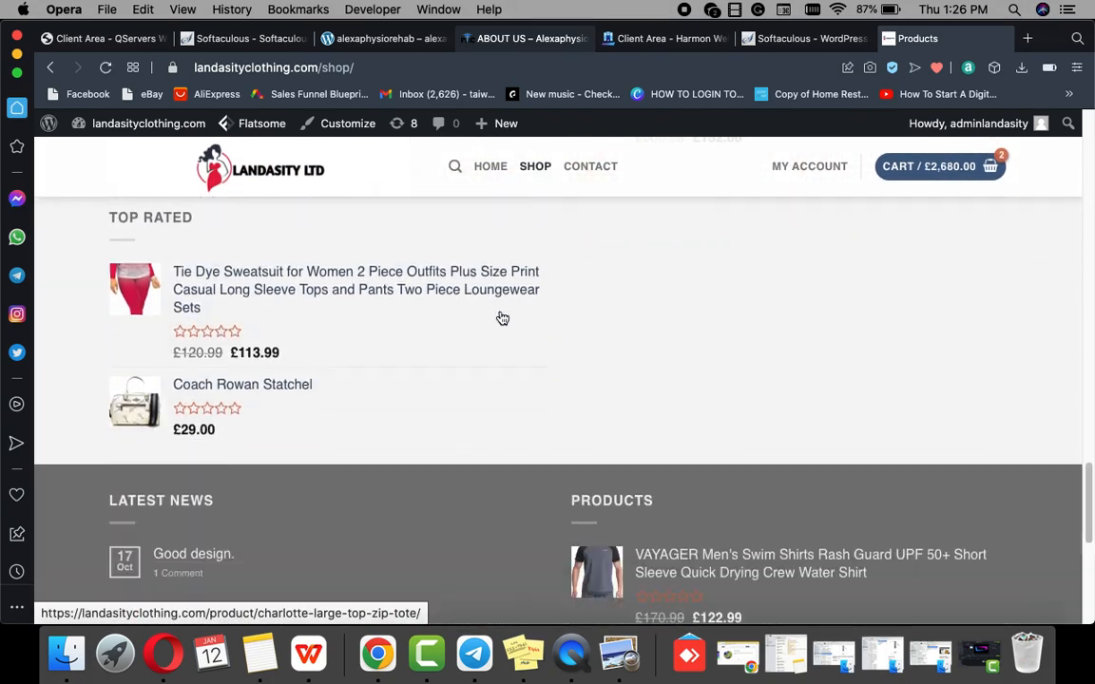
pyautogui.scroll(20, 501, 318)
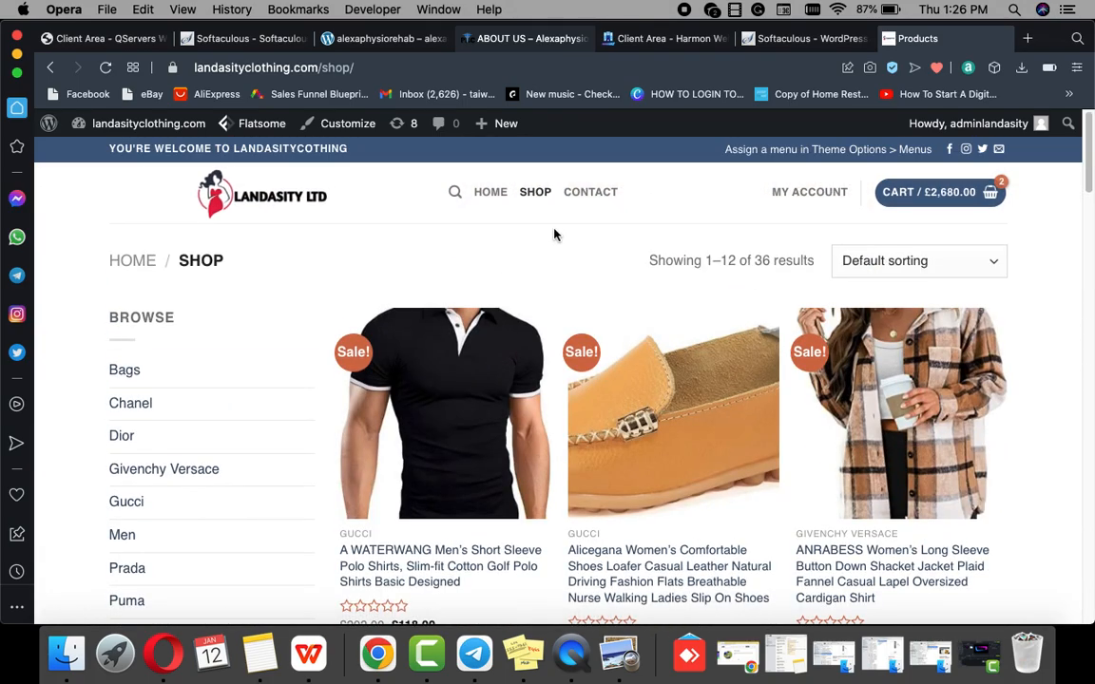
pyautogui.click(583, 193)
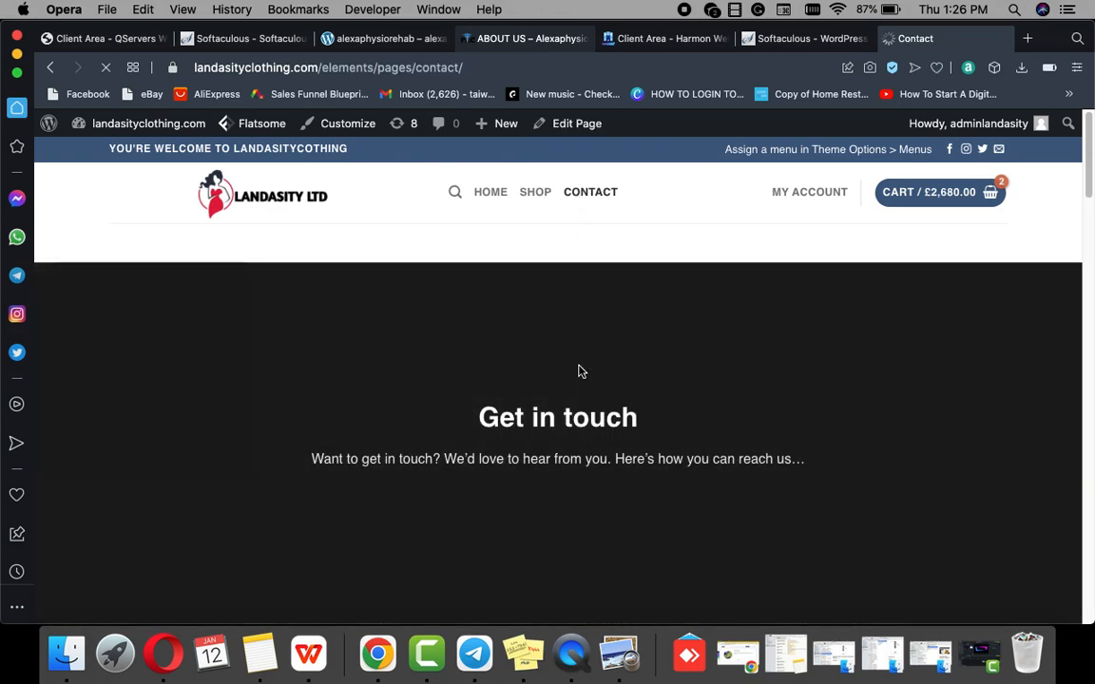
pyautogui.scroll(-5, 650, 434)
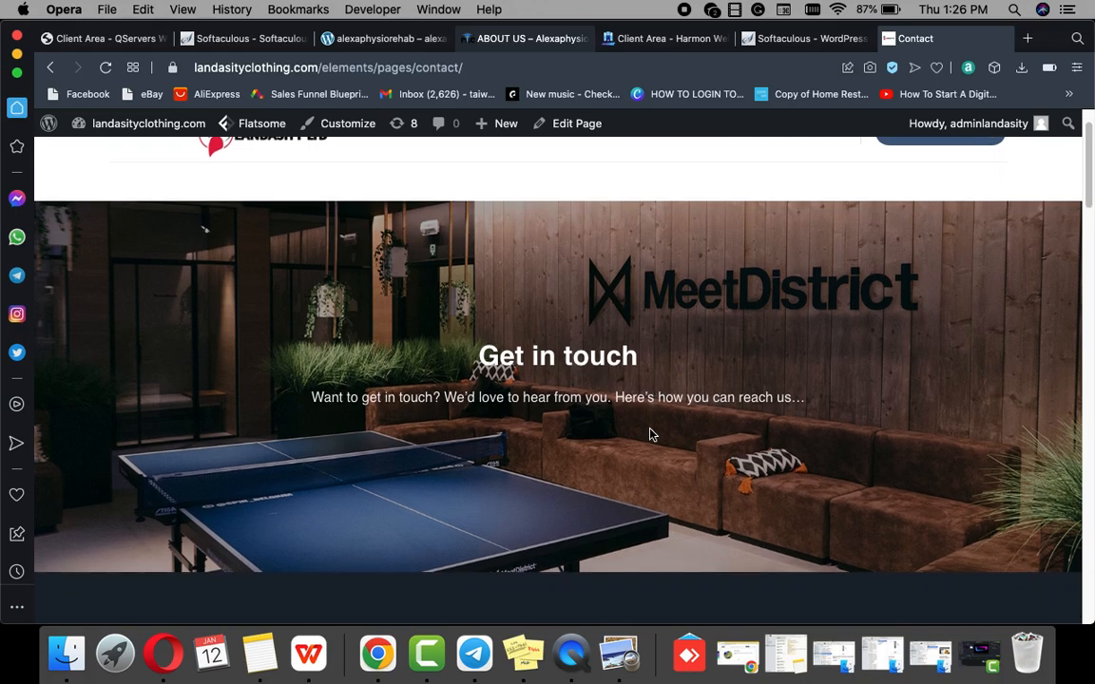
pyautogui.scroll(-15, 650, 434)
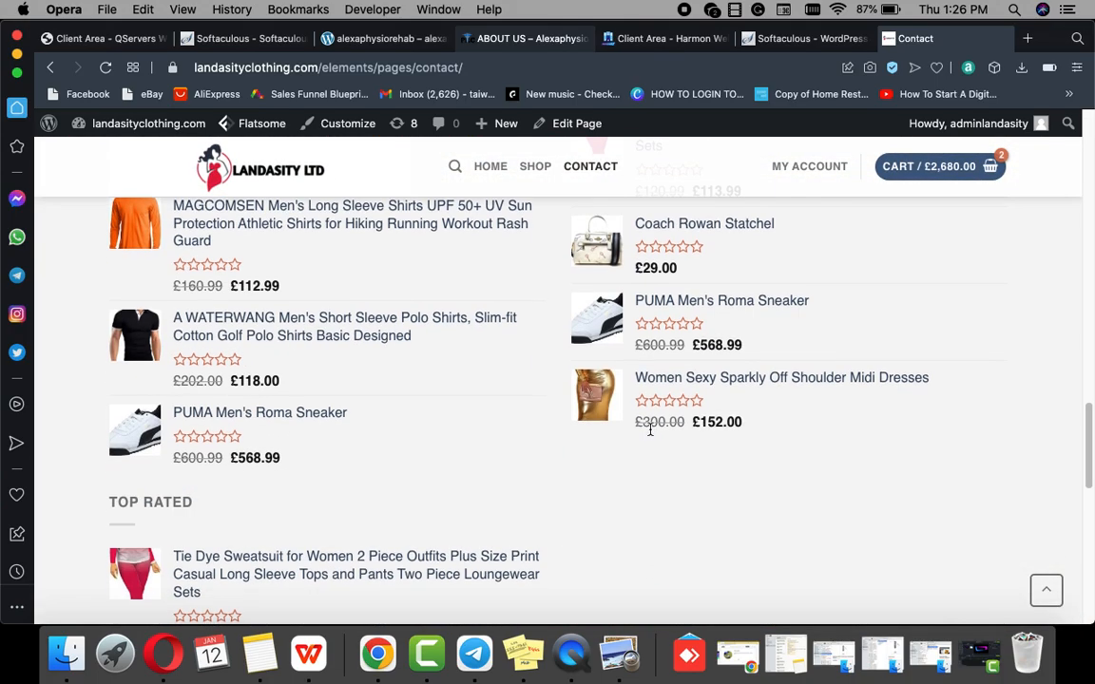
pyautogui.scroll(15, 651, 434)
pyautogui.scroll(5, 650, 434)
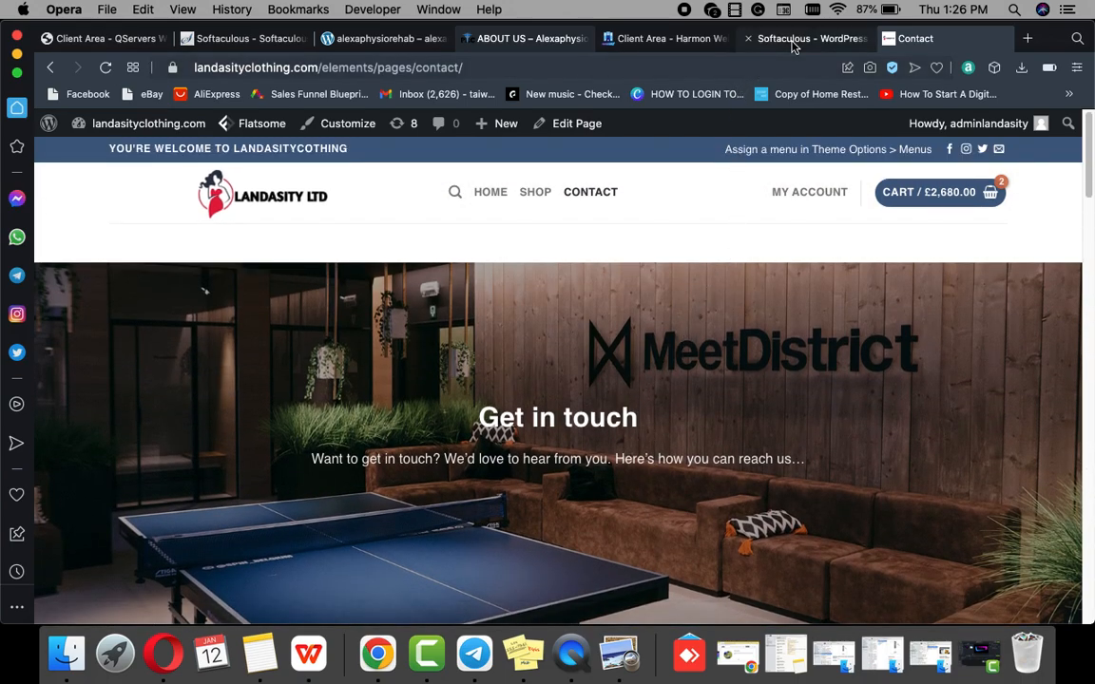
# Step: Switch to the Softaculous tab and start a new WordPress installation
pyautogui.click(751, 39)
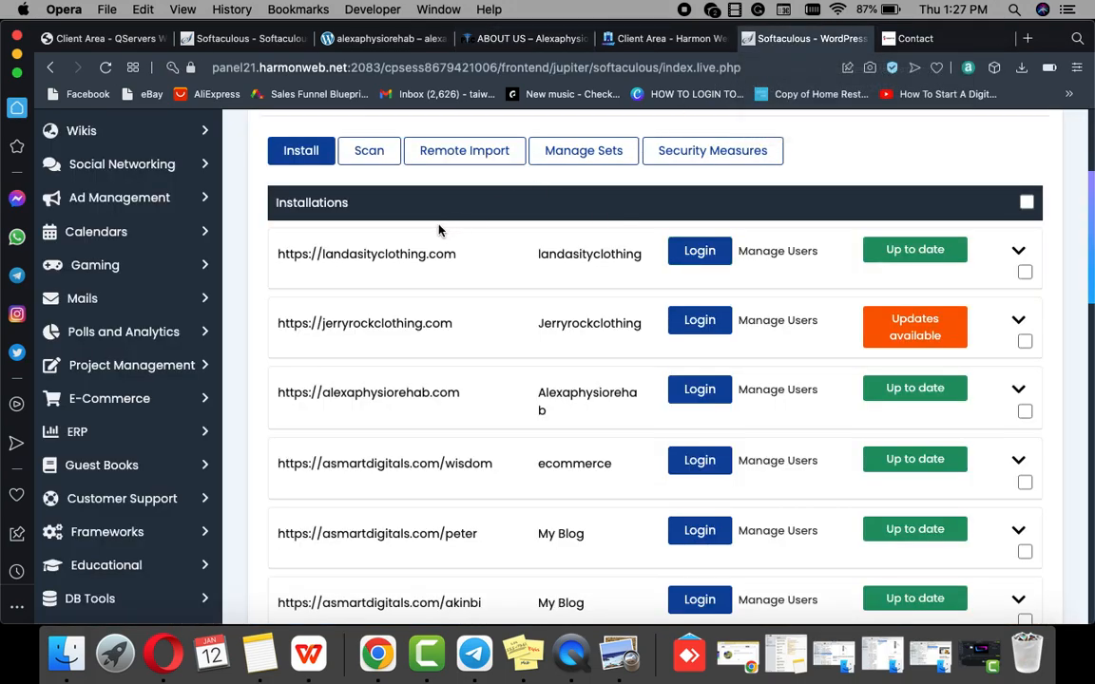
pyautogui.scroll(3, 394, 204)
pyautogui.click(302, 297)
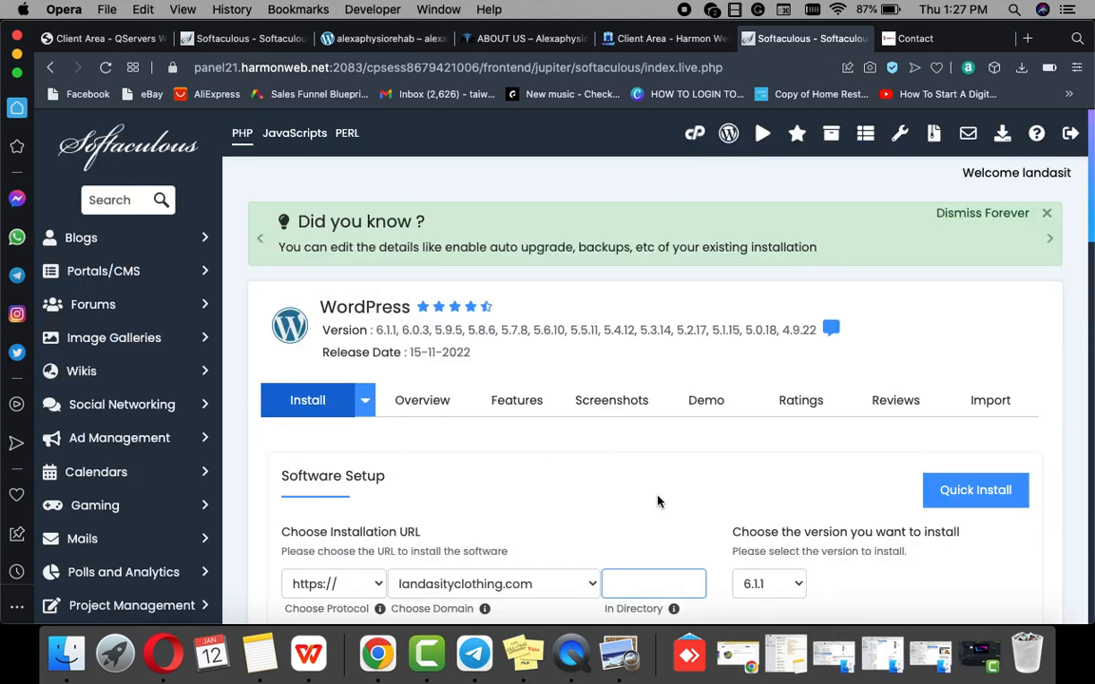
# Step: Target asmartdigitals.com as the domain with ecommercetraining as the directory
pyautogui.scroll(-3, 542, 474)
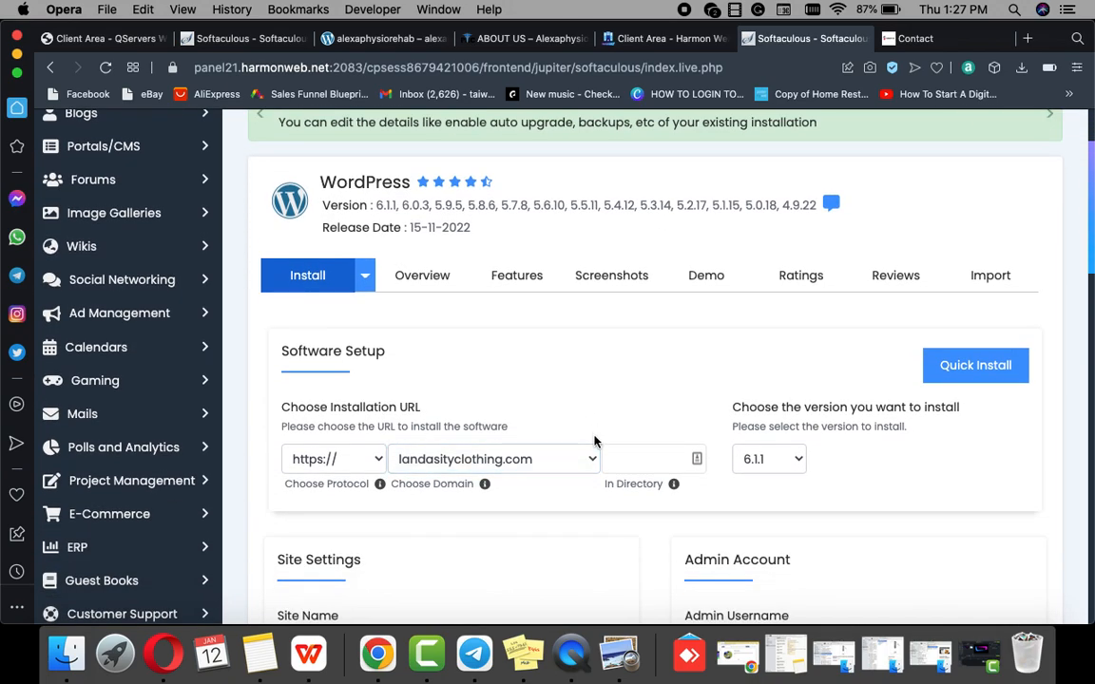
pyautogui.click(589, 458)
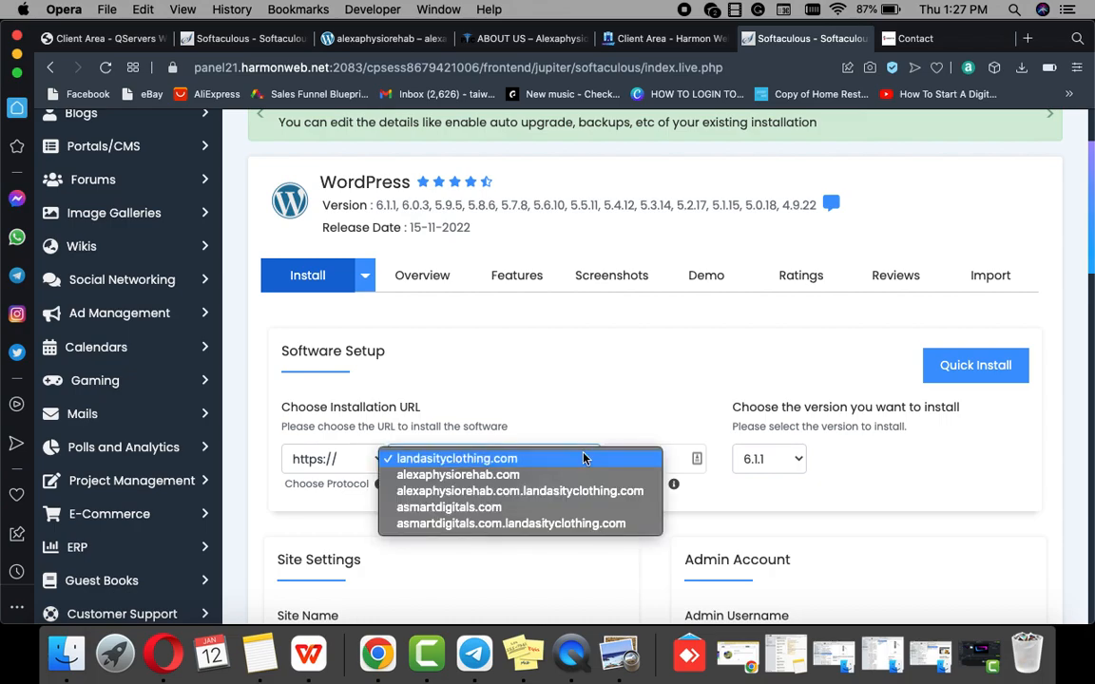
pyautogui.click(449, 507)
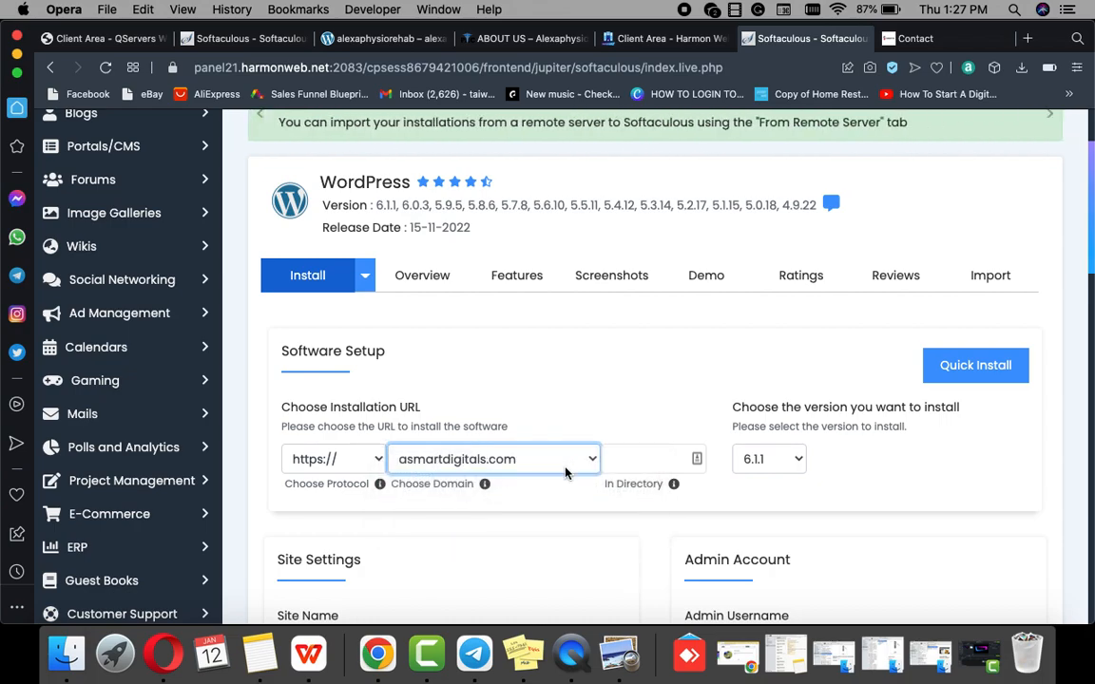
pyautogui.click(615, 459)
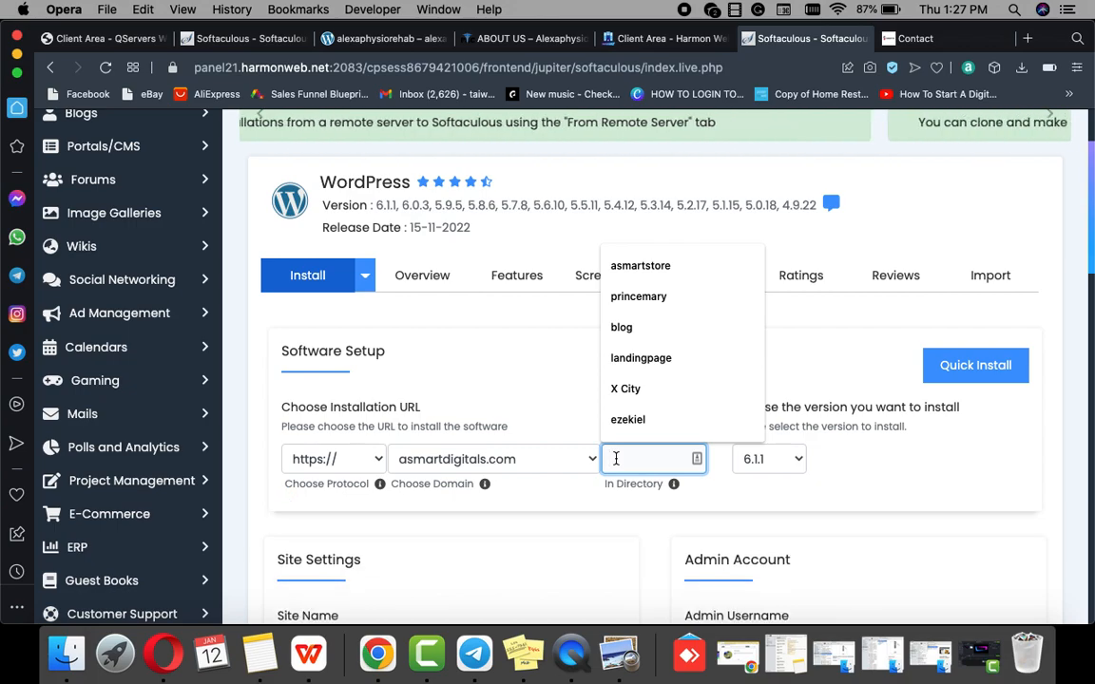
pyautogui.write('ec')
pyautogui.write('ommerce')
pyautogui.write('t')
pyautogui.write('raining')
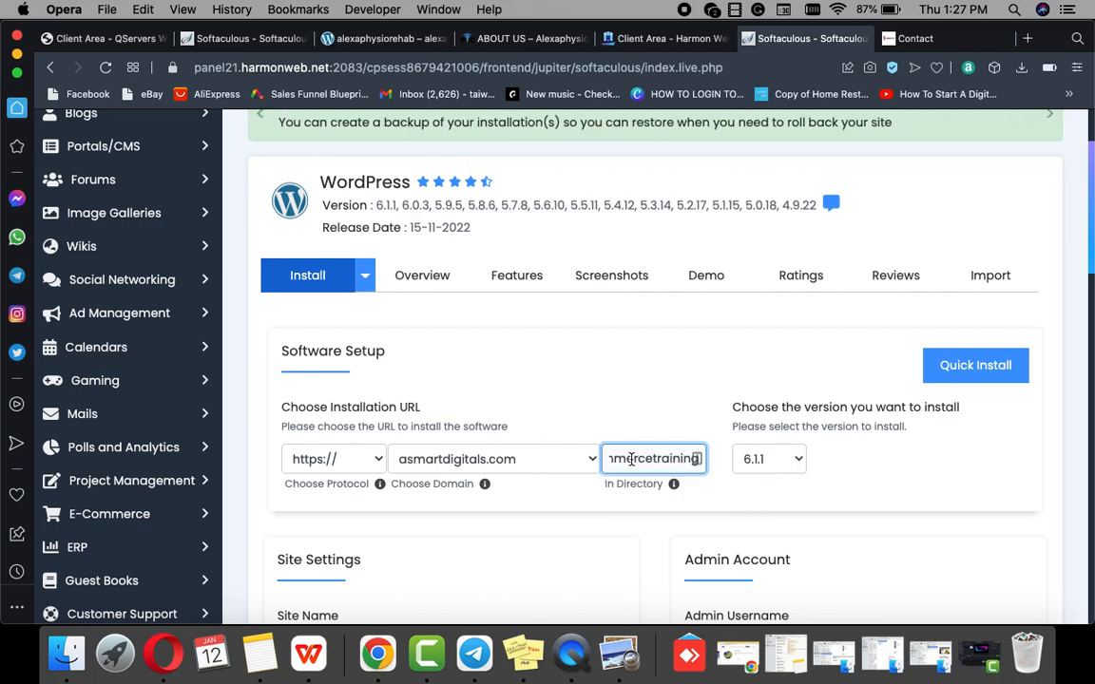
pyautogui.scroll(-5, 637, 464)
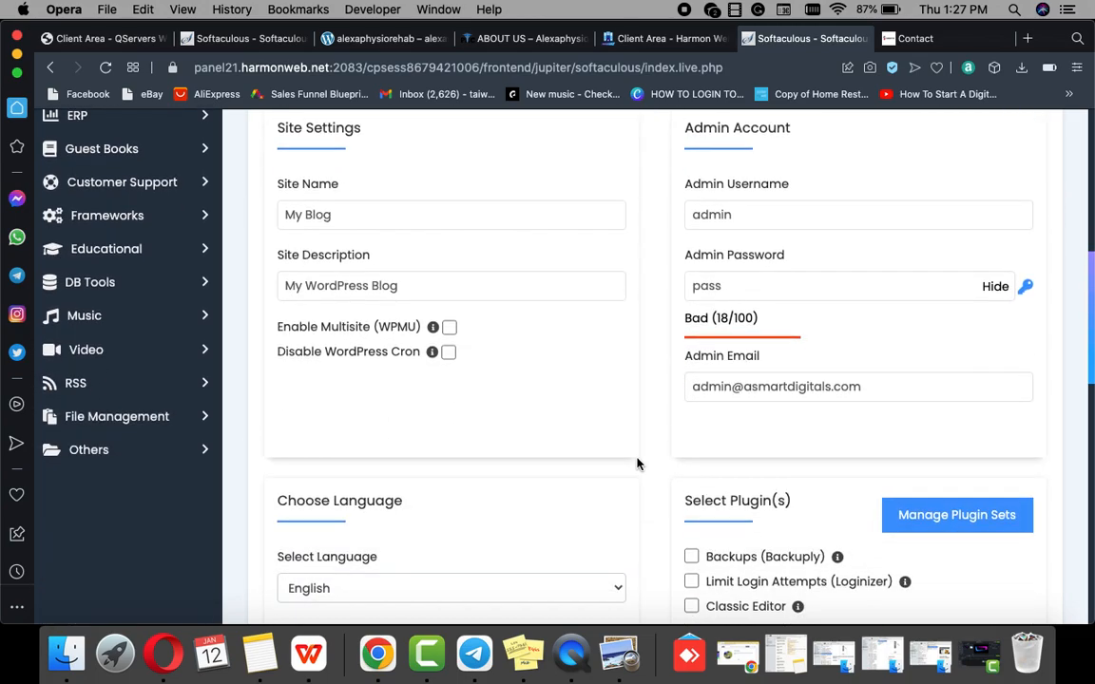
# Step: Set the site name to 'ecommerce' and the description to 'Ecommerce Website'
pyautogui.click(686, 392)
pyautogui.click(377, 213)
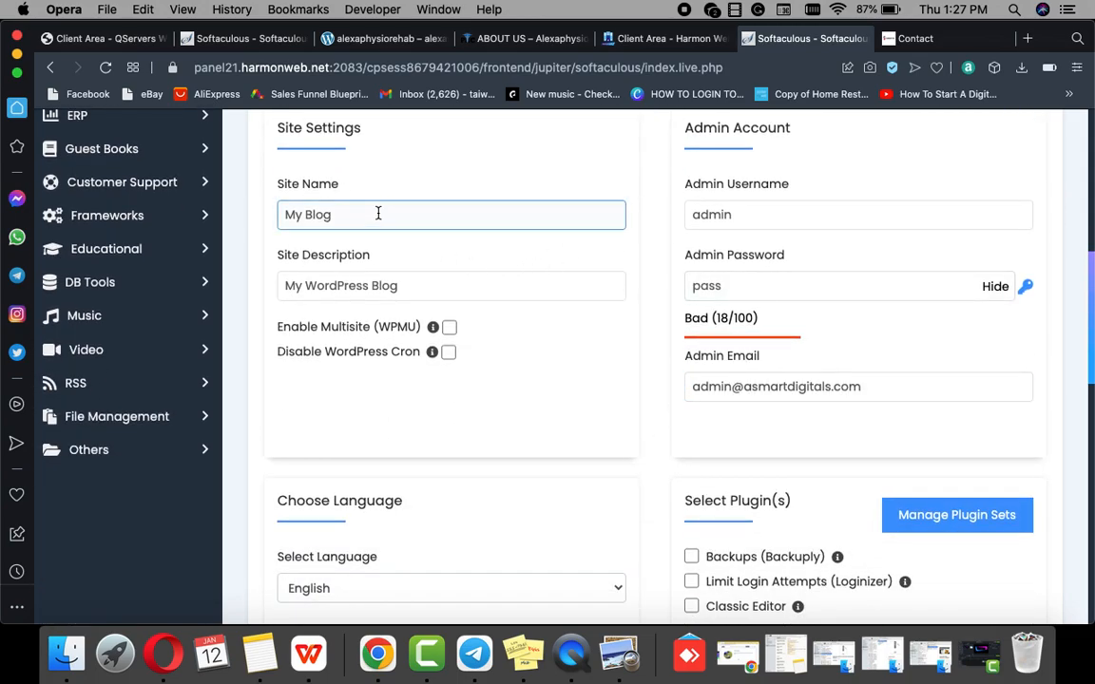
pyautogui.press('BackSpace')
pyautogui.press('BackSpace')
pyautogui.press('BackSpace')
pyautogui.press('BackSpace')
pyautogui.press('BackSpace')
pyautogui.press('BackSpace')
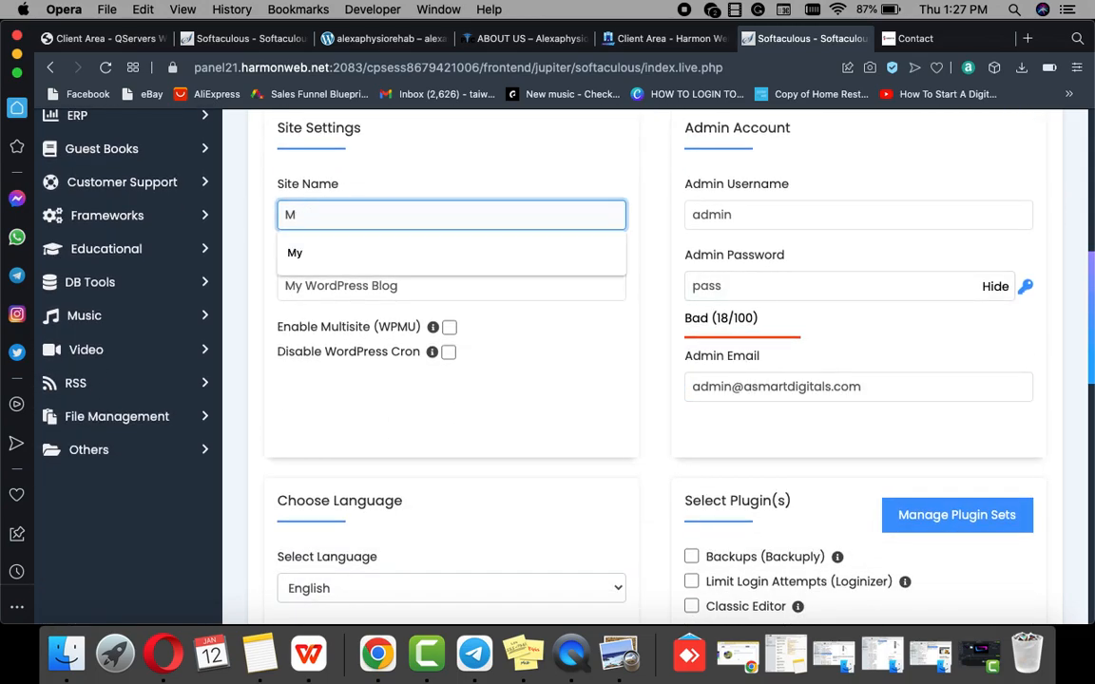
pyautogui.write('eco')
pyautogui.press('Down')
pyautogui.press('Return')
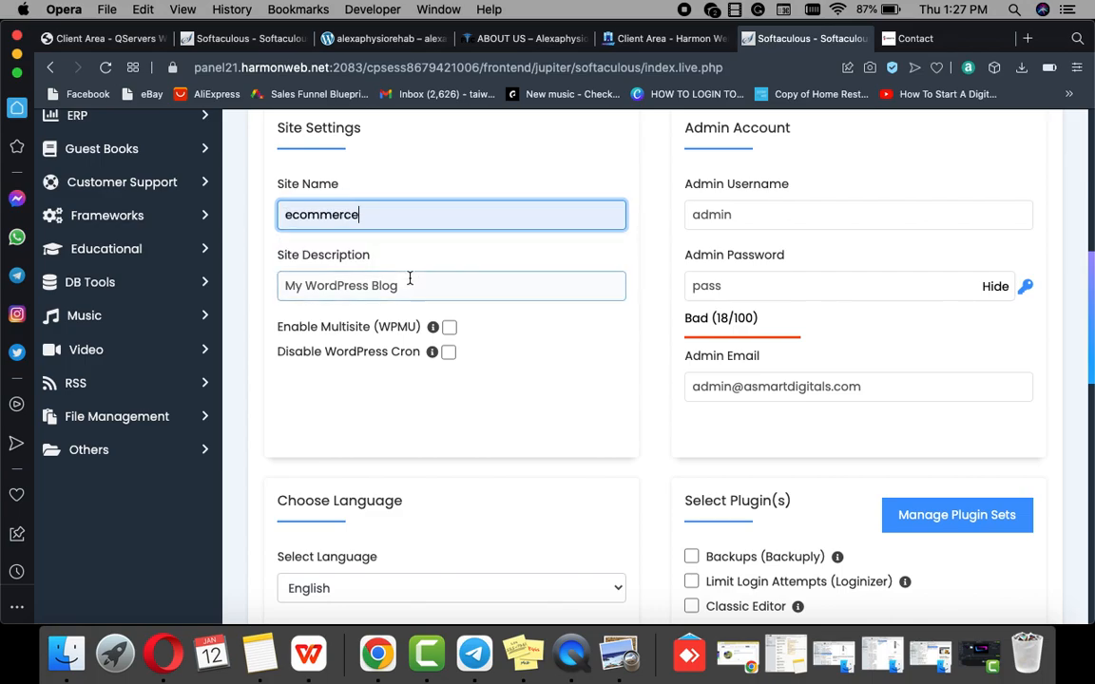
pyautogui.moveTo(411, 280); pyautogui.dragTo(266, 297)
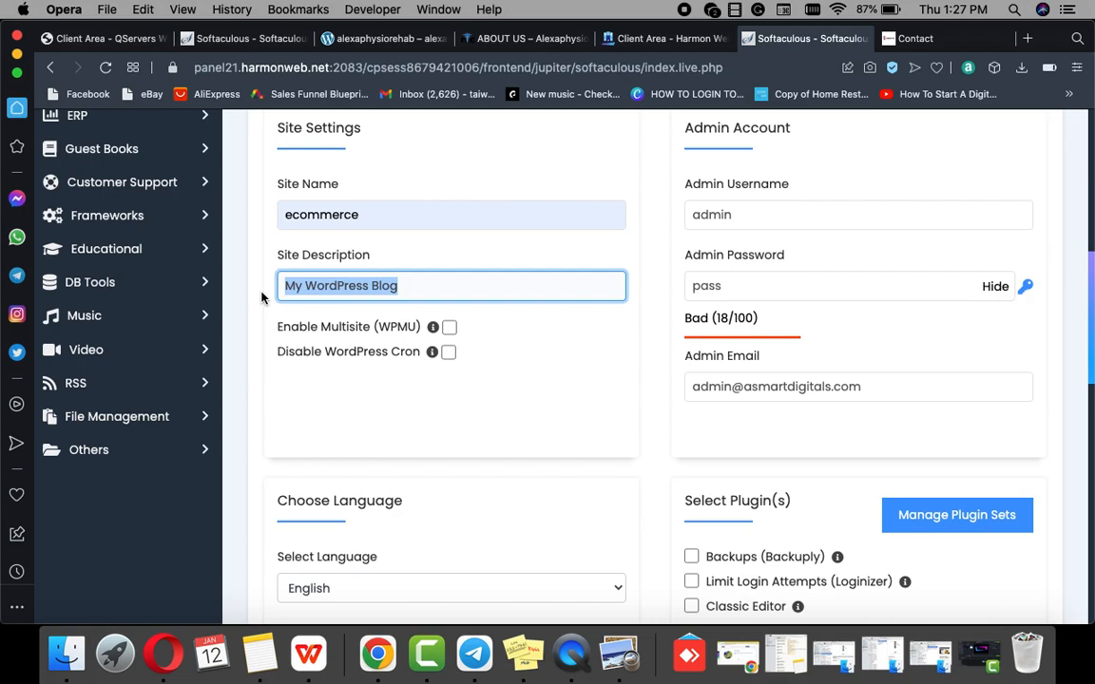
pyautogui.write('ec')
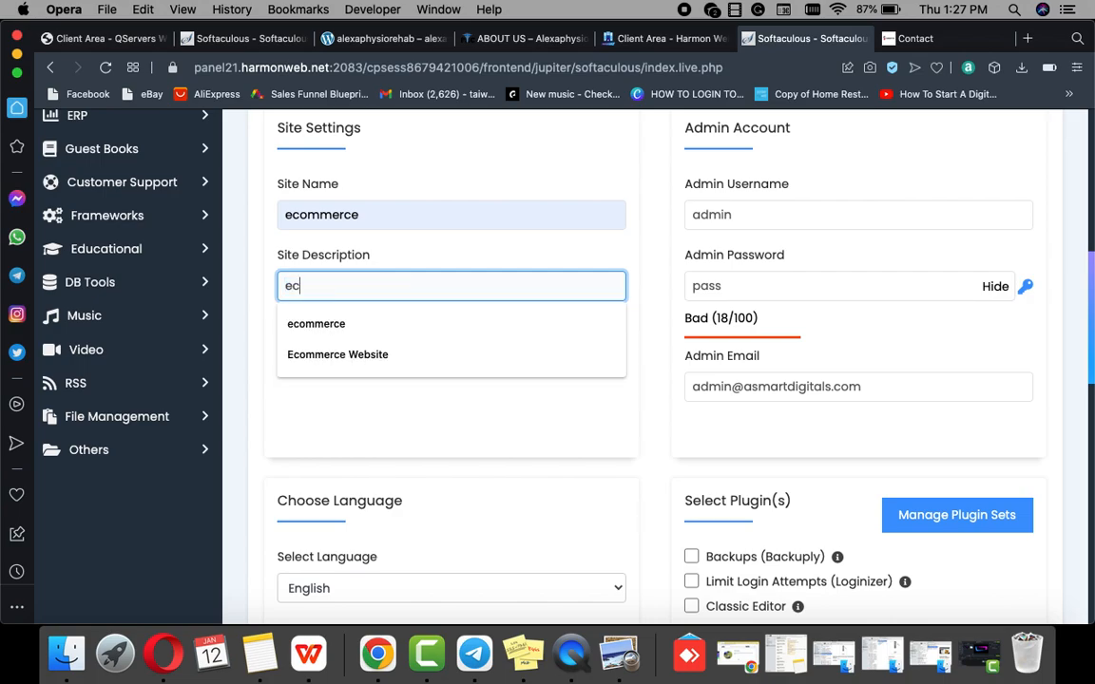
pyautogui.click(311, 358)
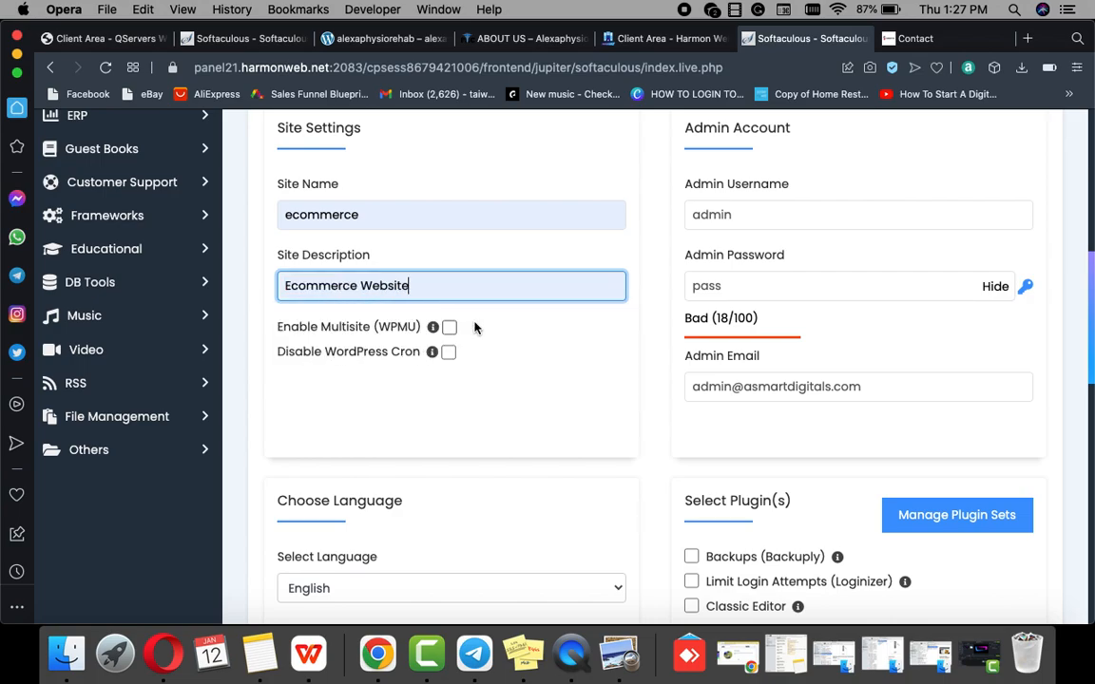
# Step: Enter a new admin password and replace the name part of the admin e-mail
pyautogui.click(731, 286)
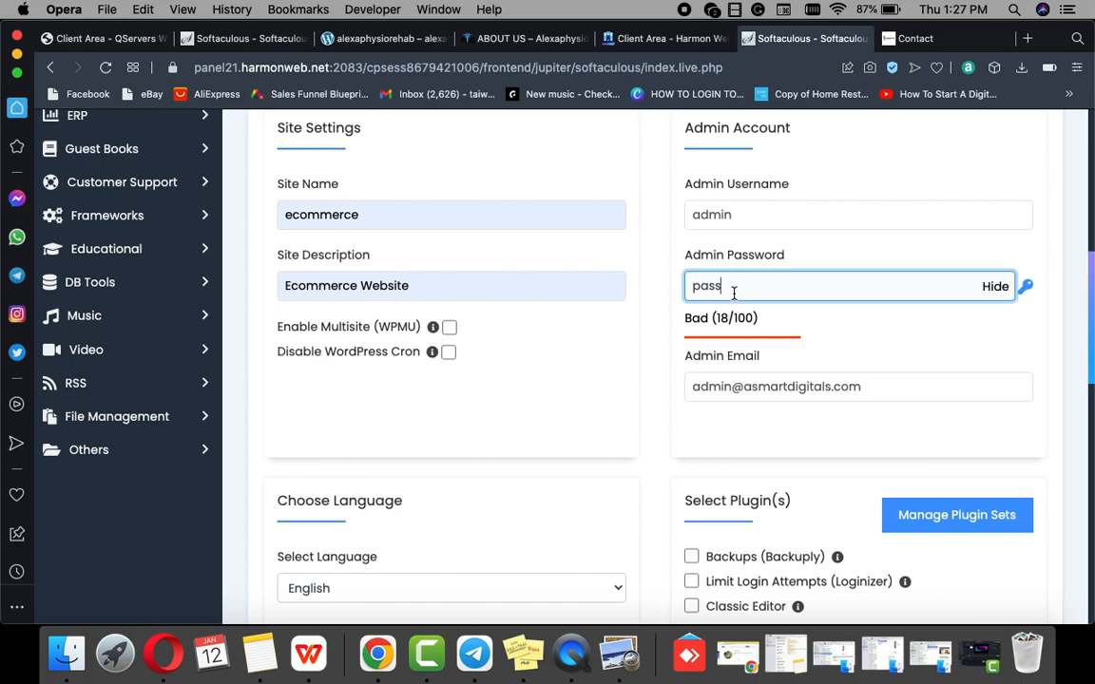
pyautogui.press('BackSpace')
pyautogui.press('BackSpace')
pyautogui.press('BackSpace')
pyautogui.press('BackSpace')
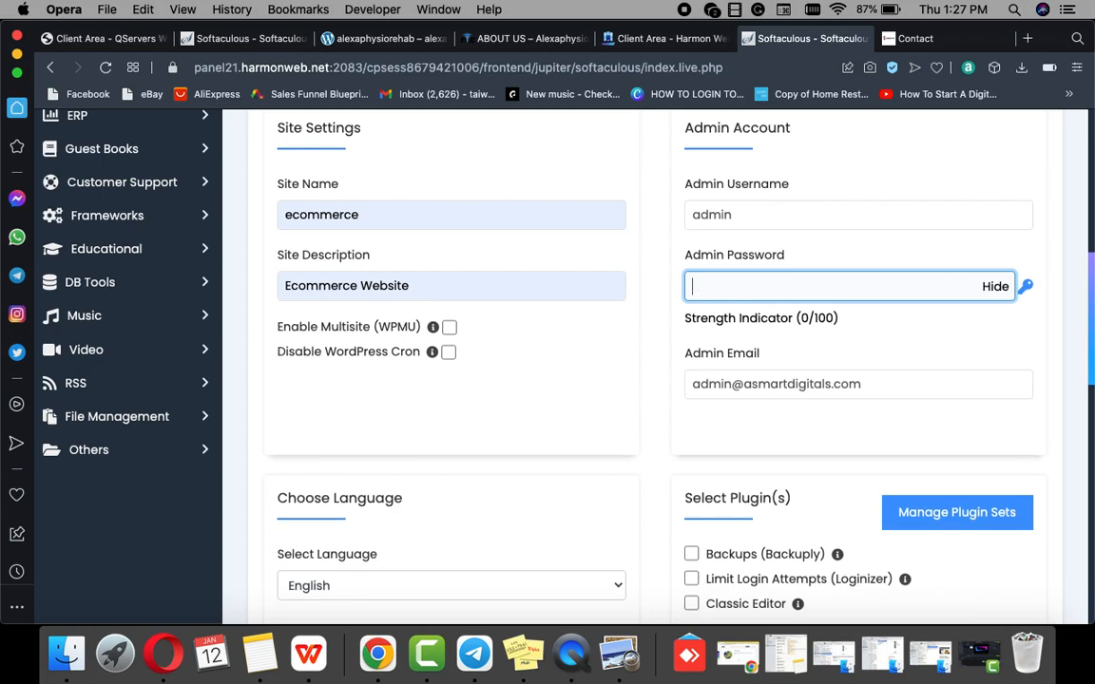
pyautogui.write('E')
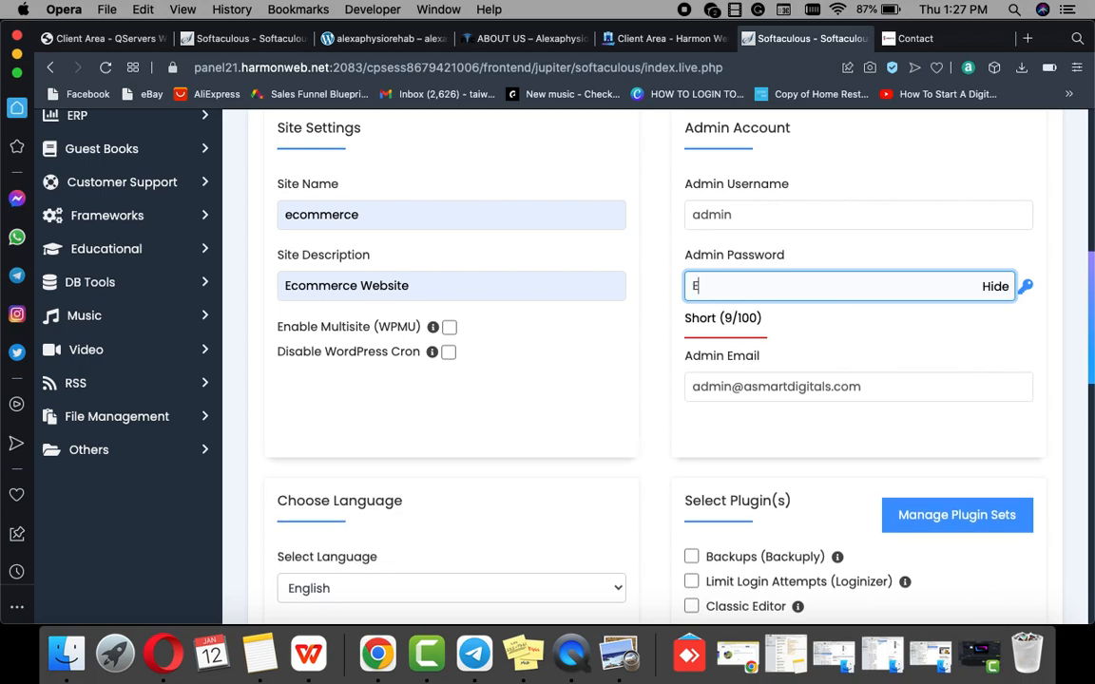
pyautogui.write('commerce')
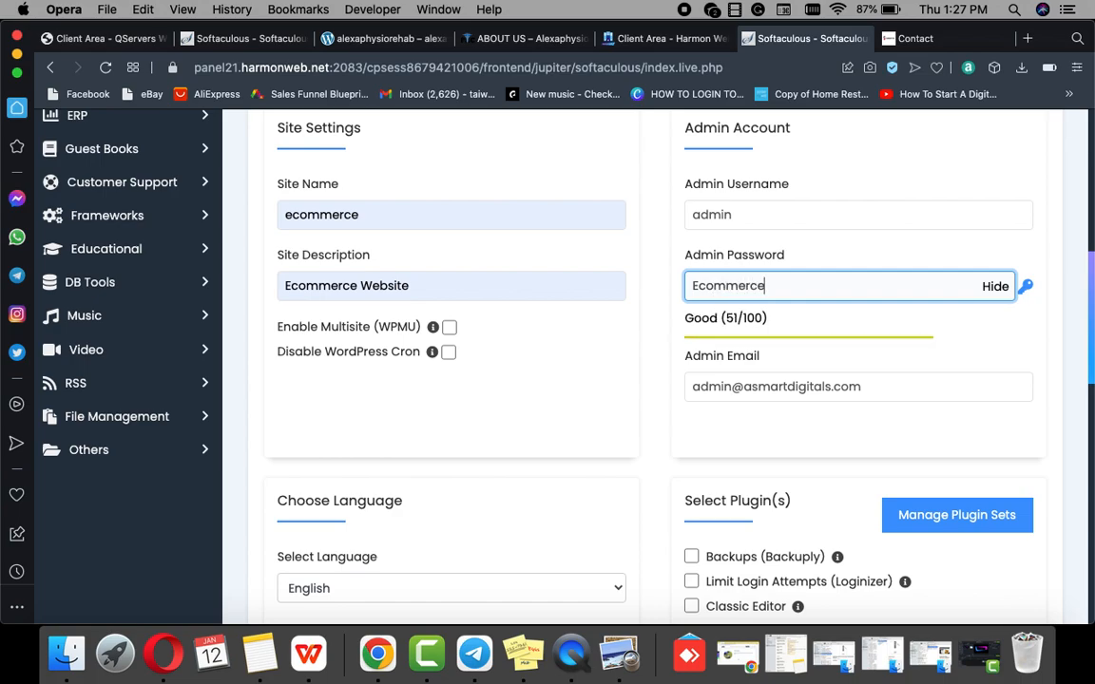
pyautogui.write('web')
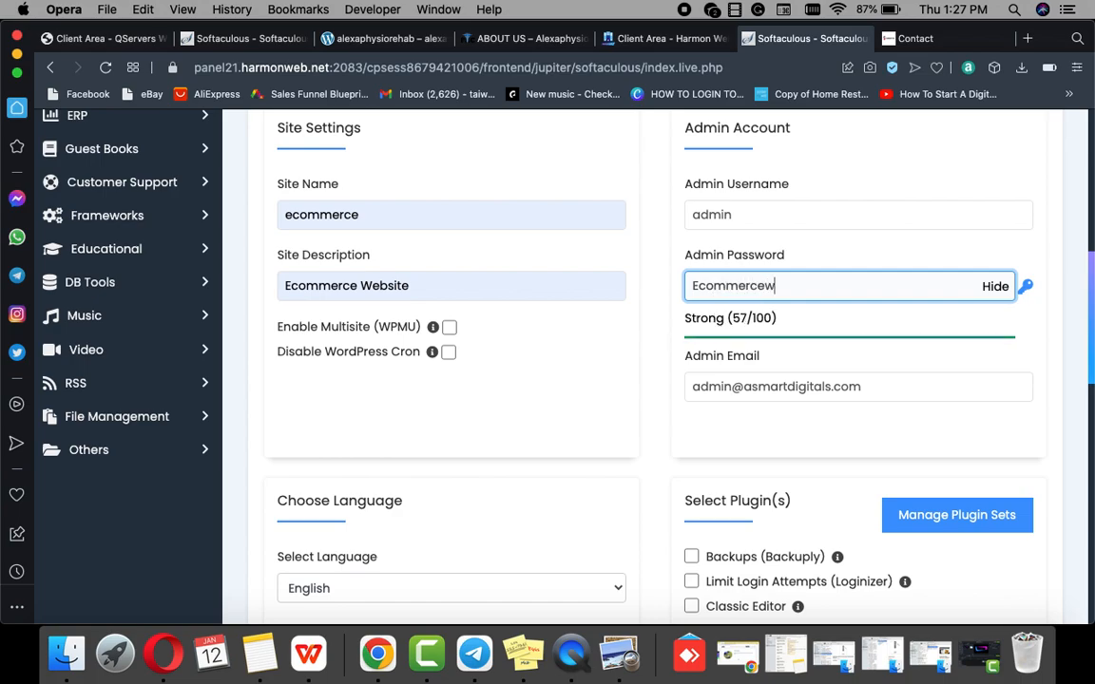
pyautogui.write('ite')
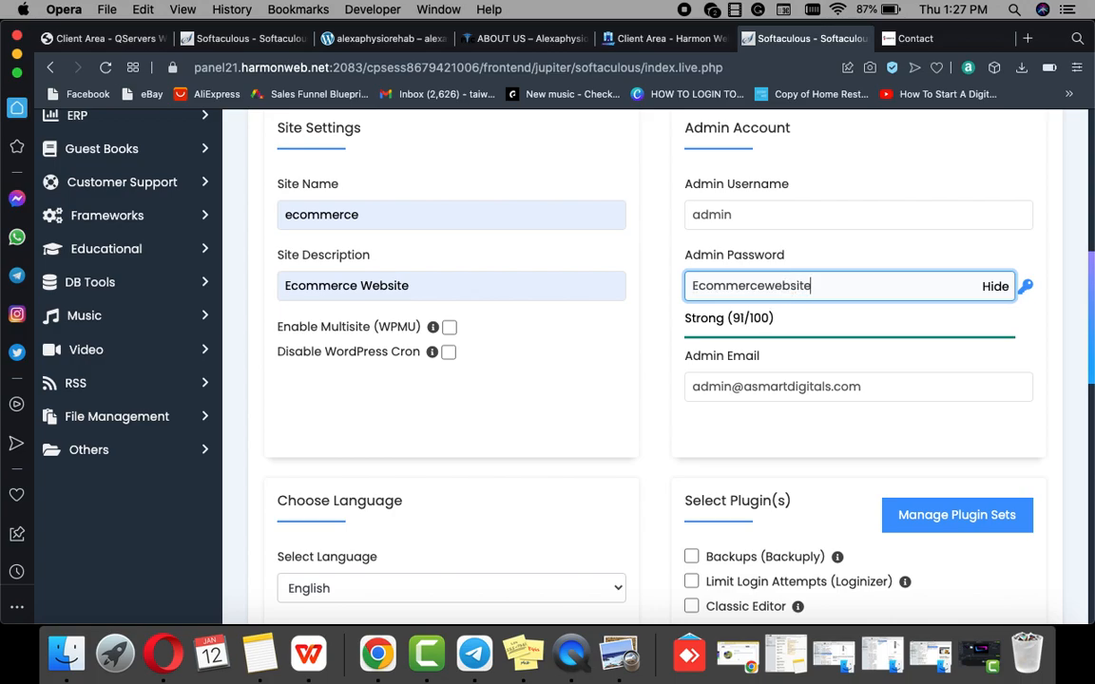
pyautogui.click(730, 390)
pyautogui.press('BackSpace')
pyautogui.press('BackSpace')
pyautogui.press('BackSpace')
pyautogui.press('BackSpace')
pyautogui.press('BackSpace')
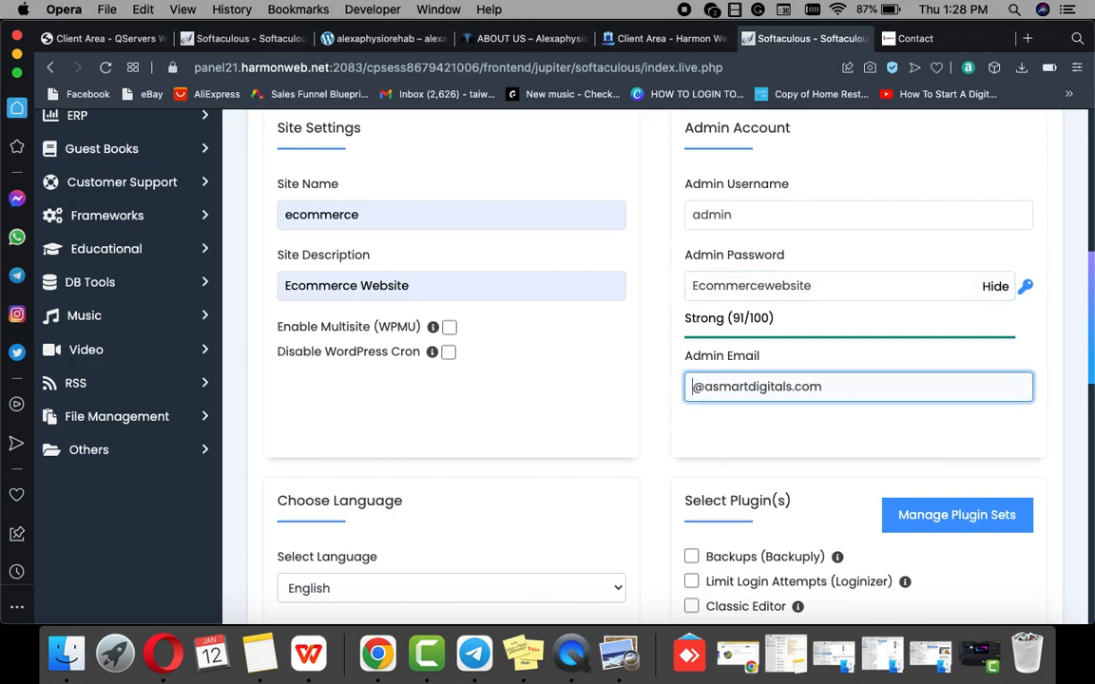
pyautogui.write('info')
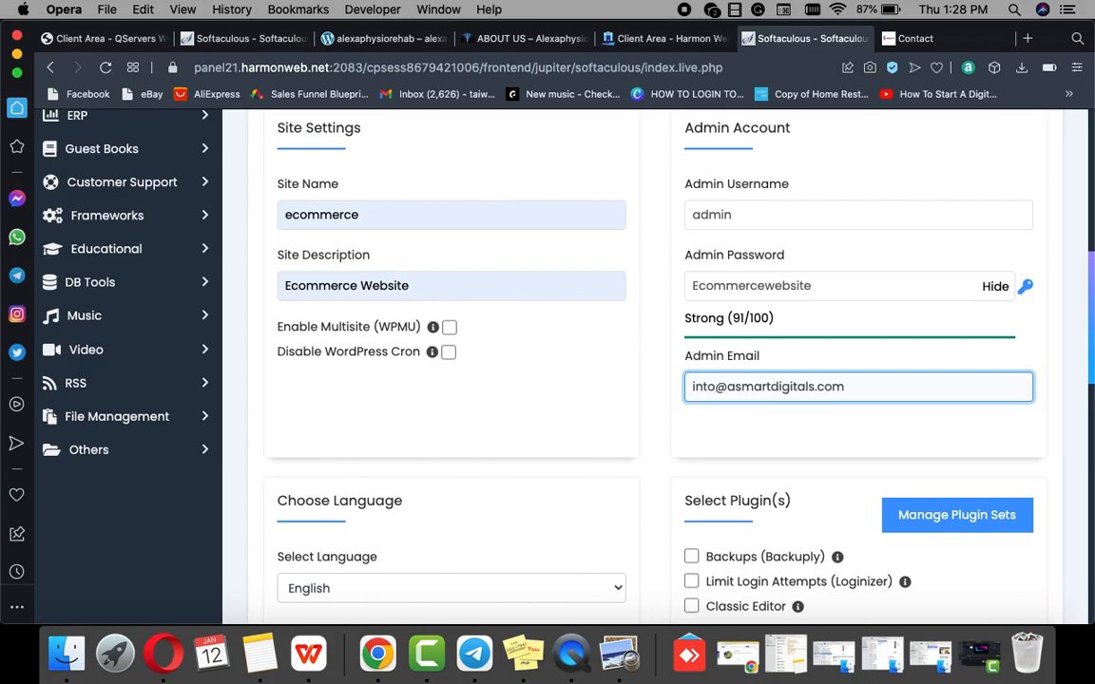
pyautogui.press('BackSpace')
pyautogui.press('BackSpace')
pyautogui.write('fo')
# Step: Fill in where to send installation details and start the WordPress install
pyautogui.scroll(-1, 684, 404)
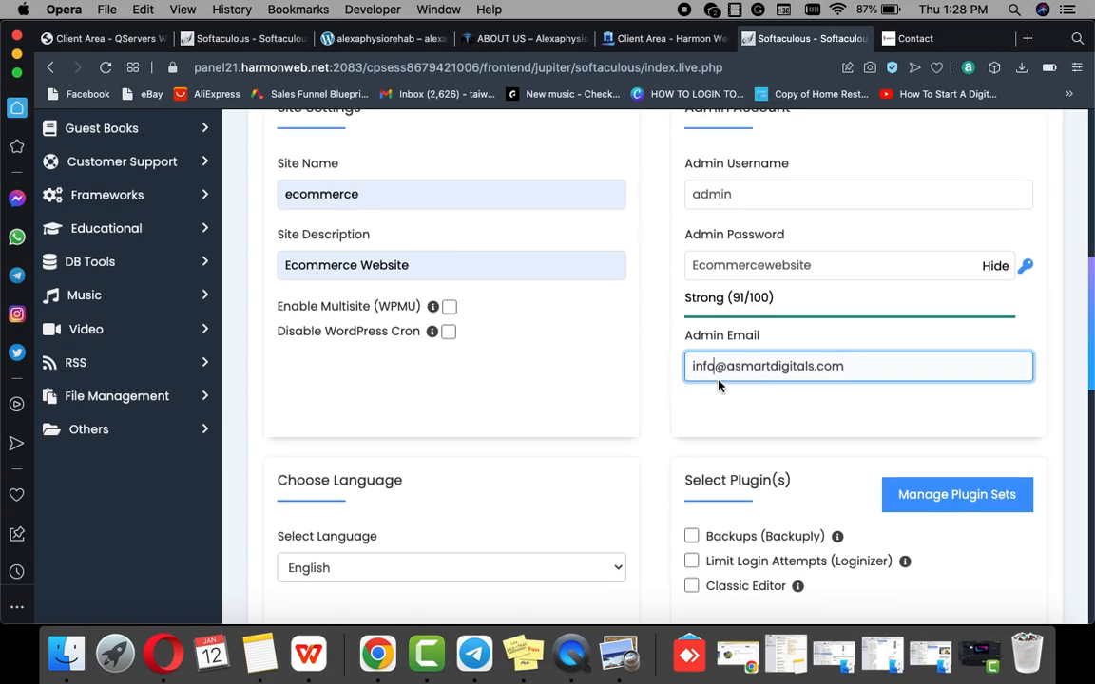
pyautogui.scroll(-5, 722, 399)
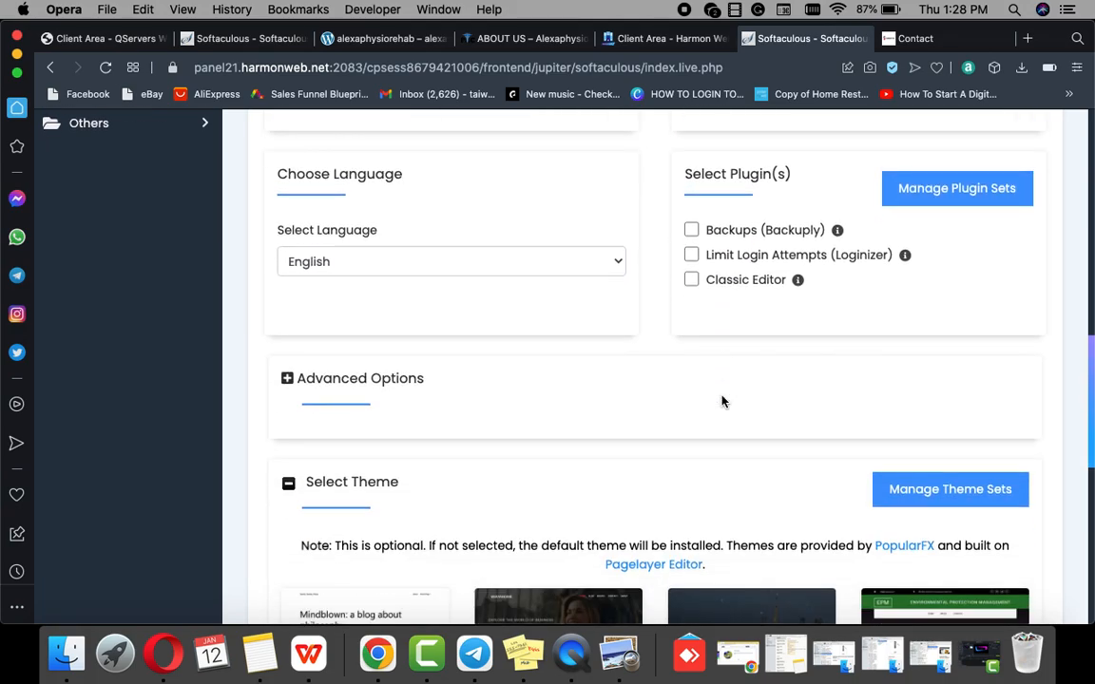
pyautogui.scroll(-8, 616, 378)
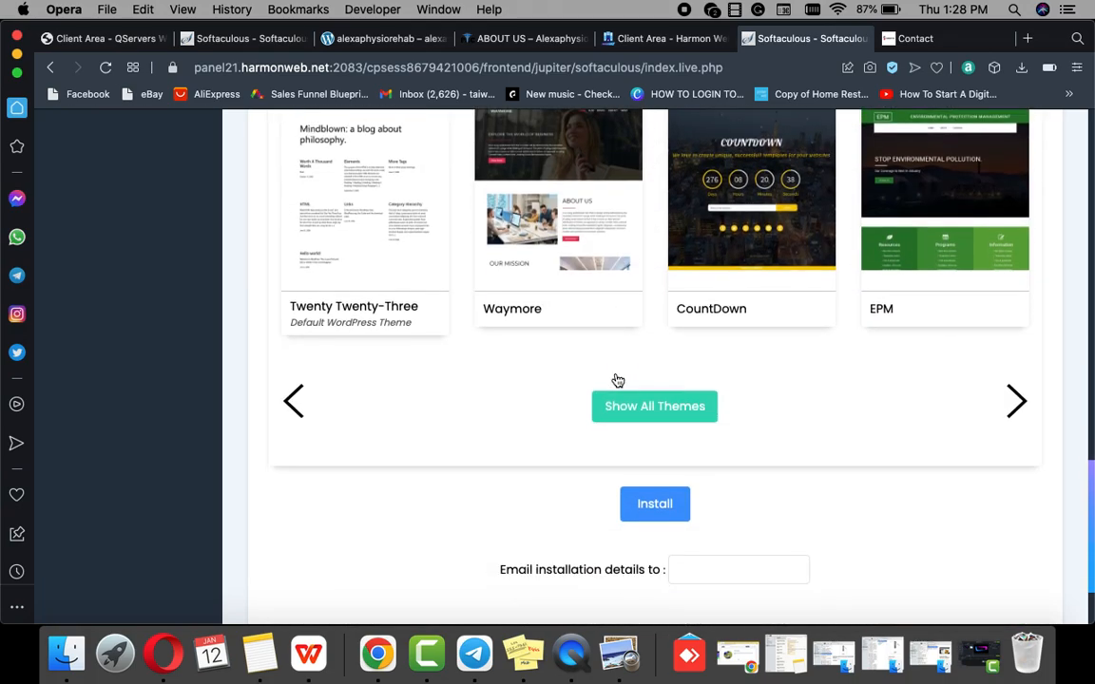
pyautogui.scroll(-2, 618, 380)
pyautogui.click(692, 448)
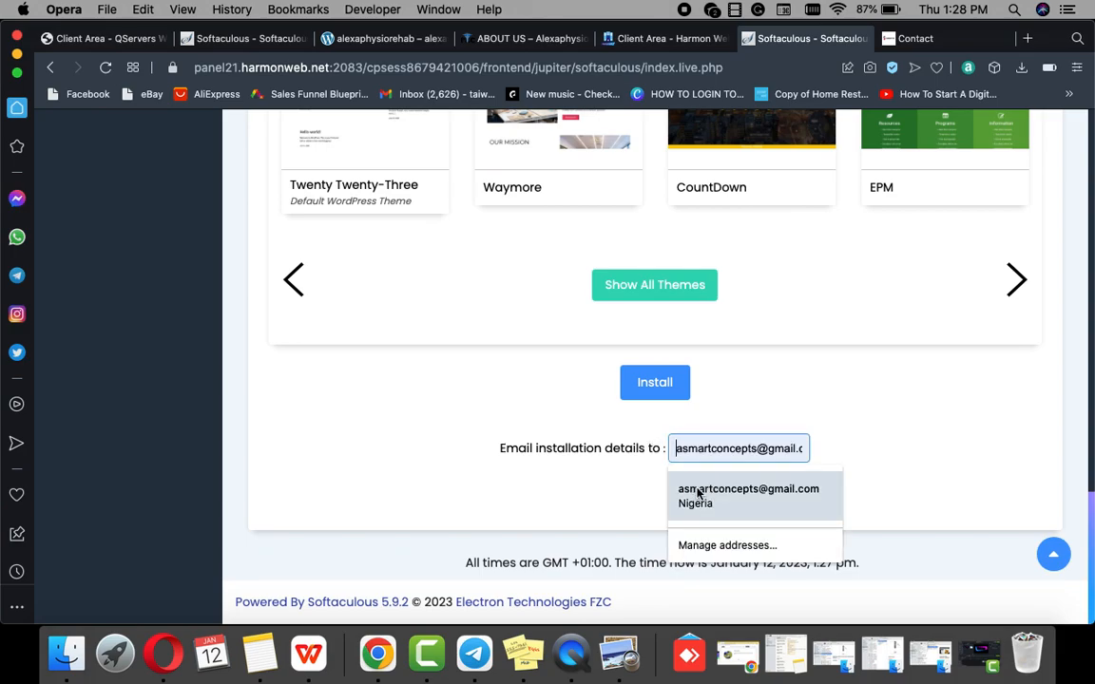
pyautogui.click(699, 493)
pyautogui.click(658, 384)
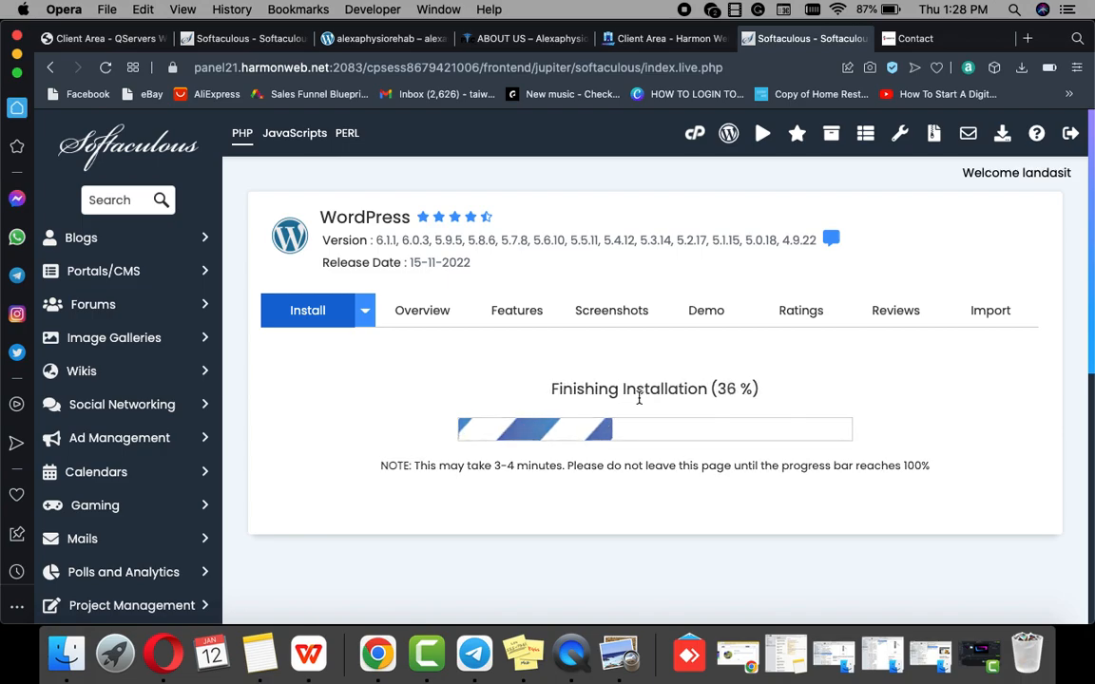
# Step: Open the new site's Administrative URL in a new tab
pyautogui.scroll(-2, 556, 406)
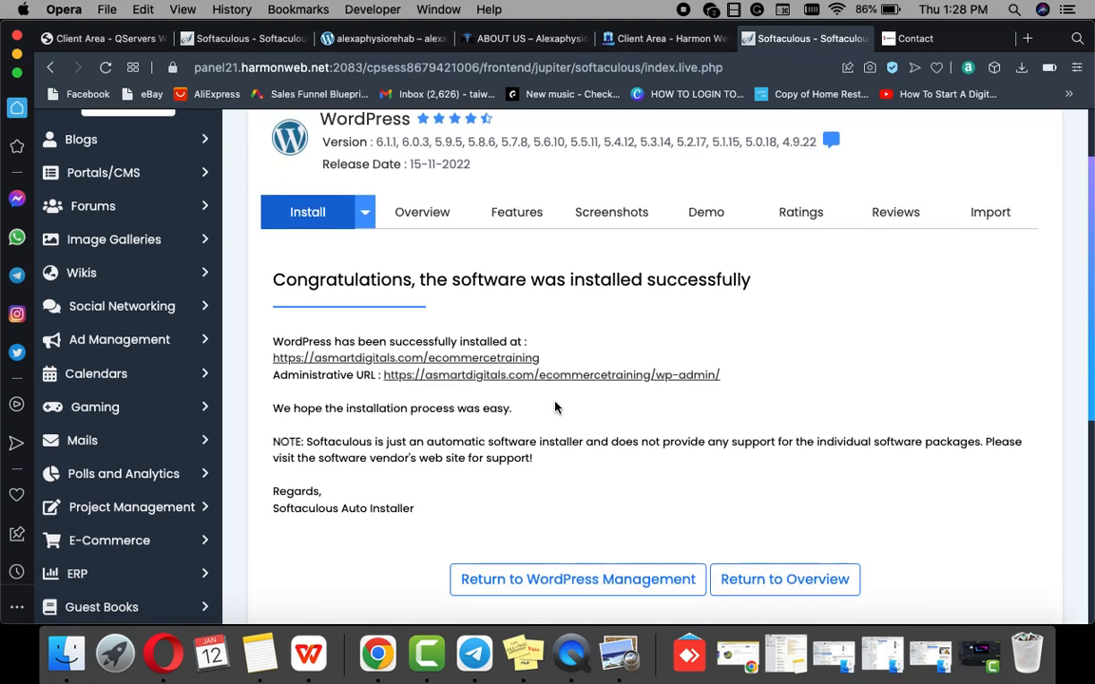
pyautogui.scroll(-1, 556, 407)
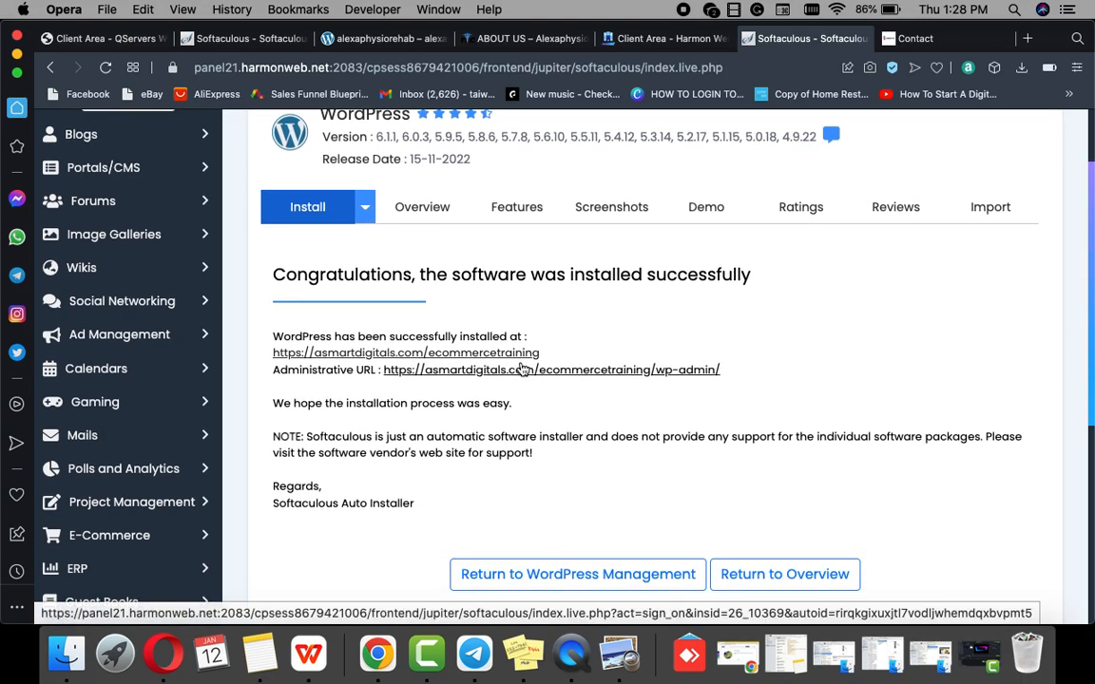
pyautogui.click(523, 371)
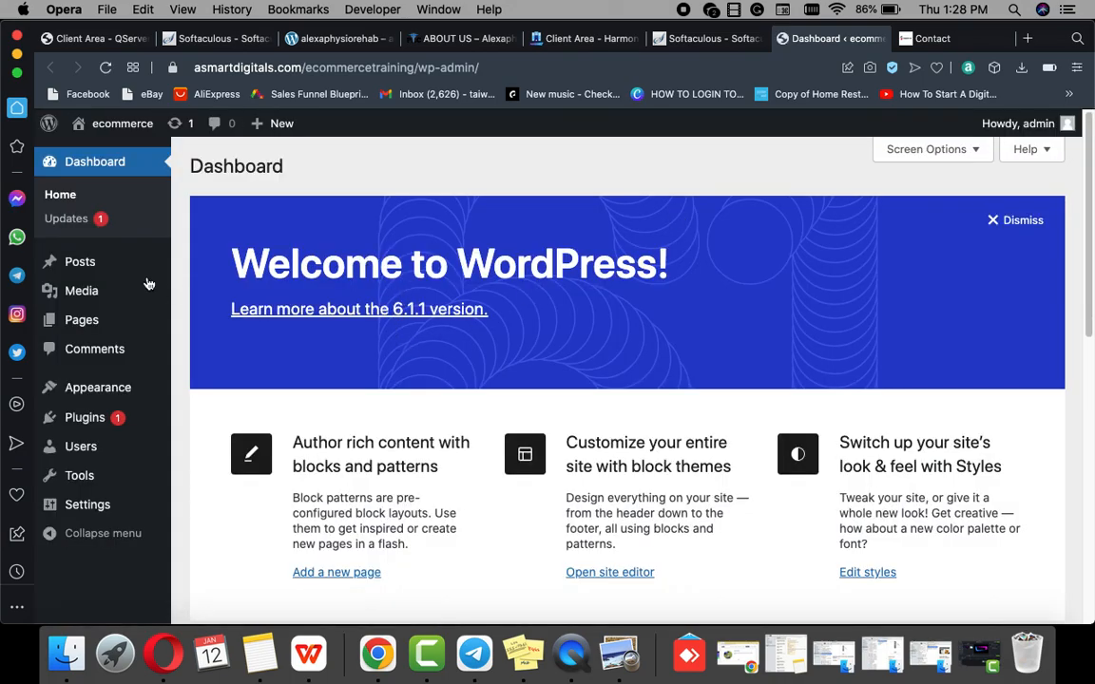
# Step: Visit the new site's default front page via the admin bar, then return to Dashboard
pyautogui.moveTo(113, 138)
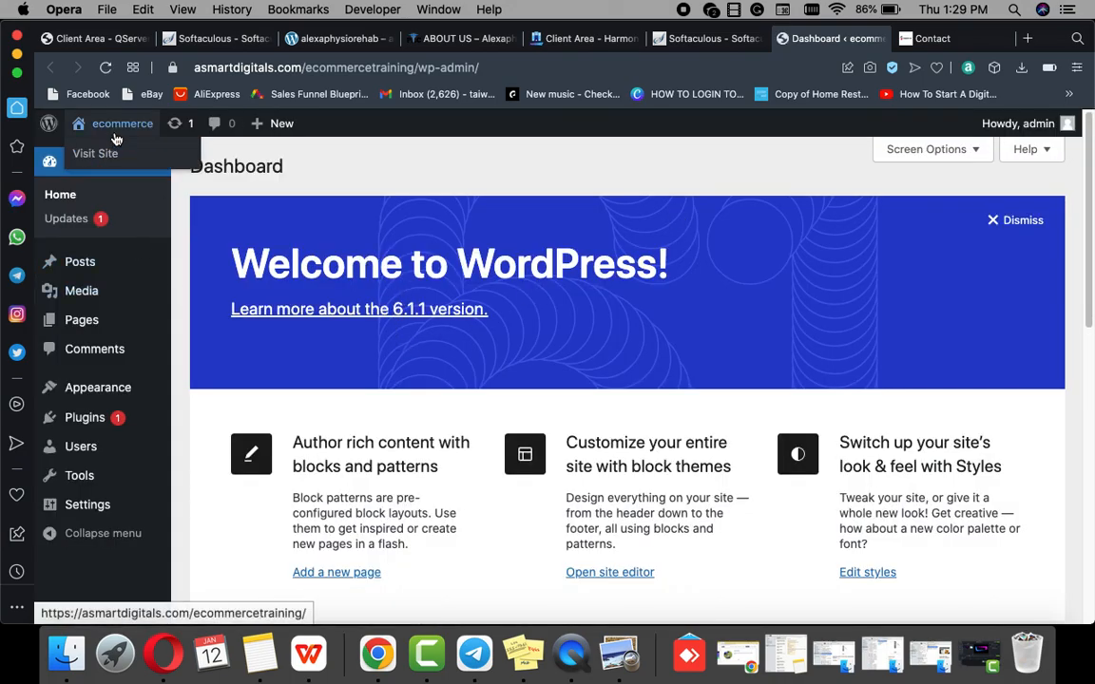
pyautogui.click(98, 154)
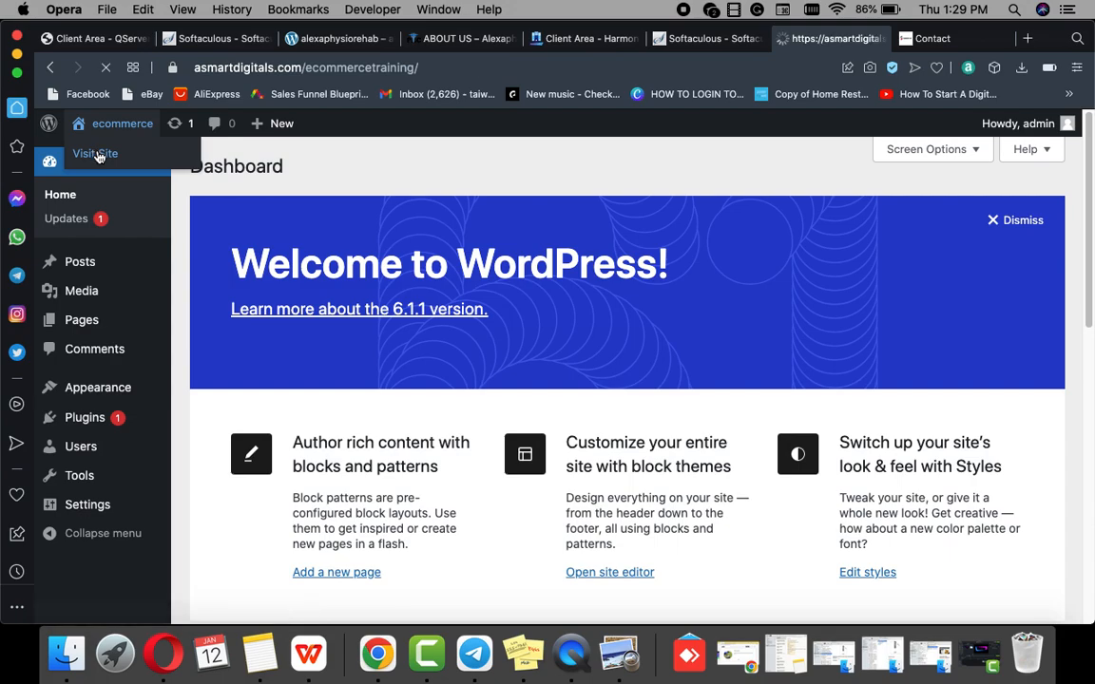
pyautogui.scroll(-10, 241, 264)
pyautogui.scroll(10, 241, 263)
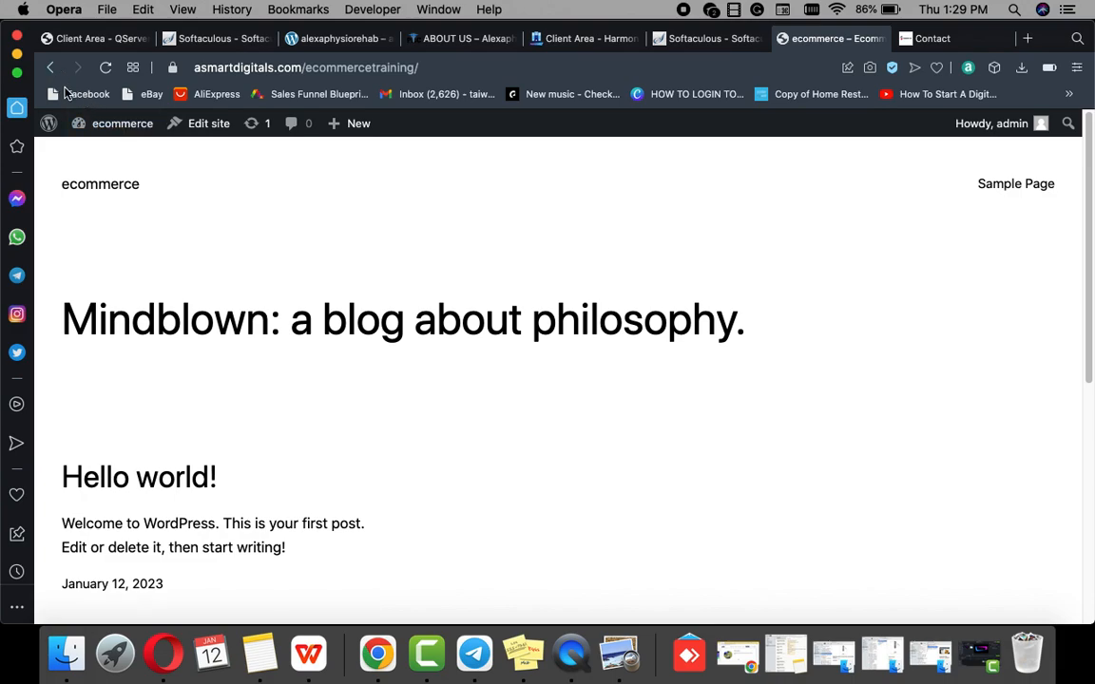
pyautogui.moveTo(118, 127)
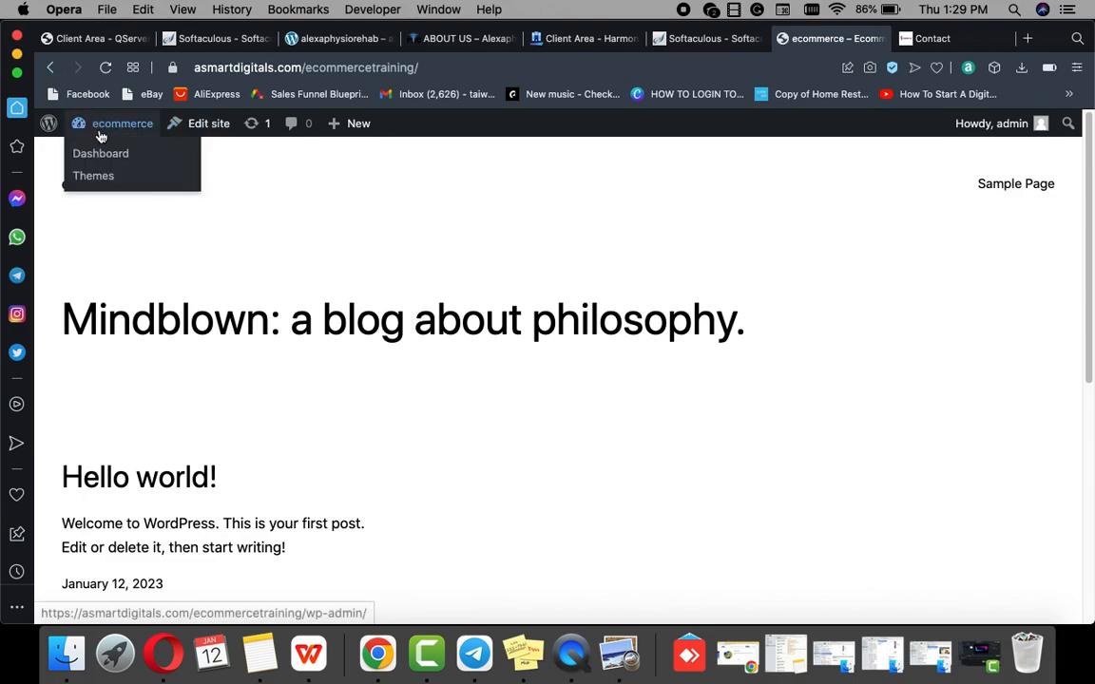
pyautogui.click(102, 154)
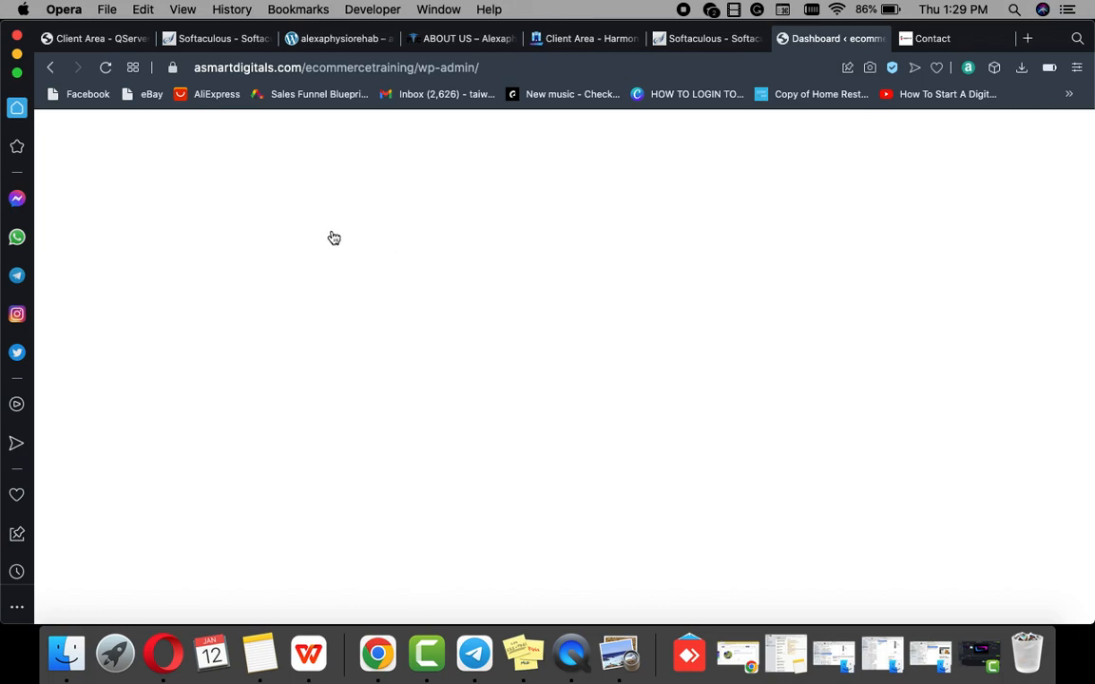
# Step: Reload the dashboard, then go to Appearance > Themes and choose Add New
pyautogui.click(105, 68)
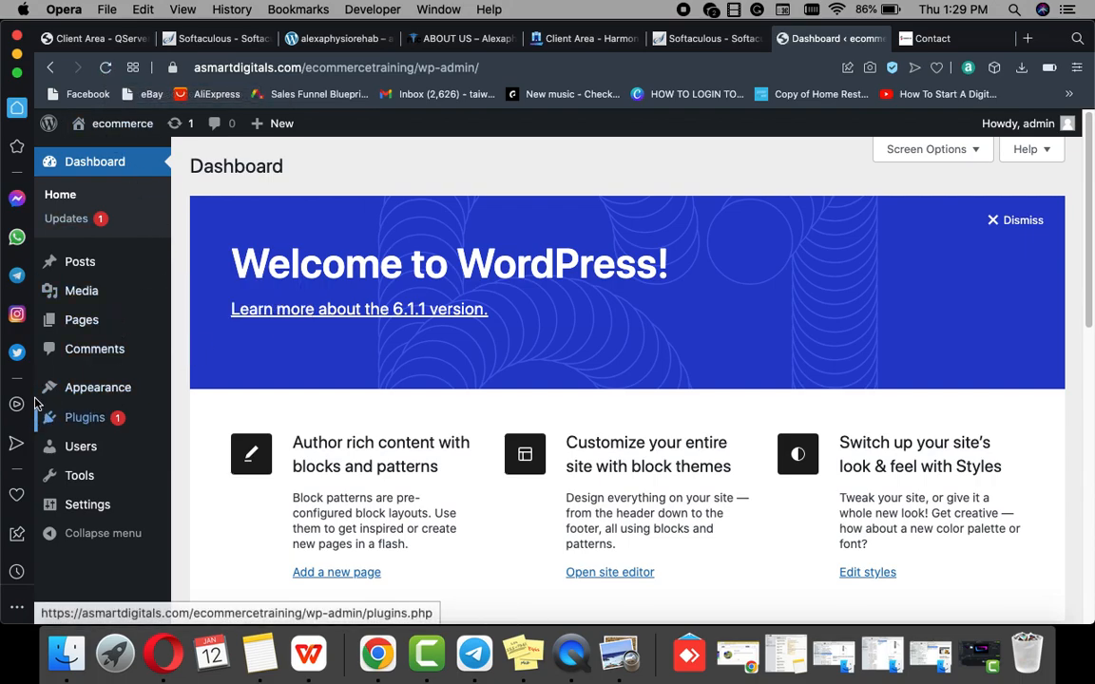
pyautogui.moveTo(90, 394)
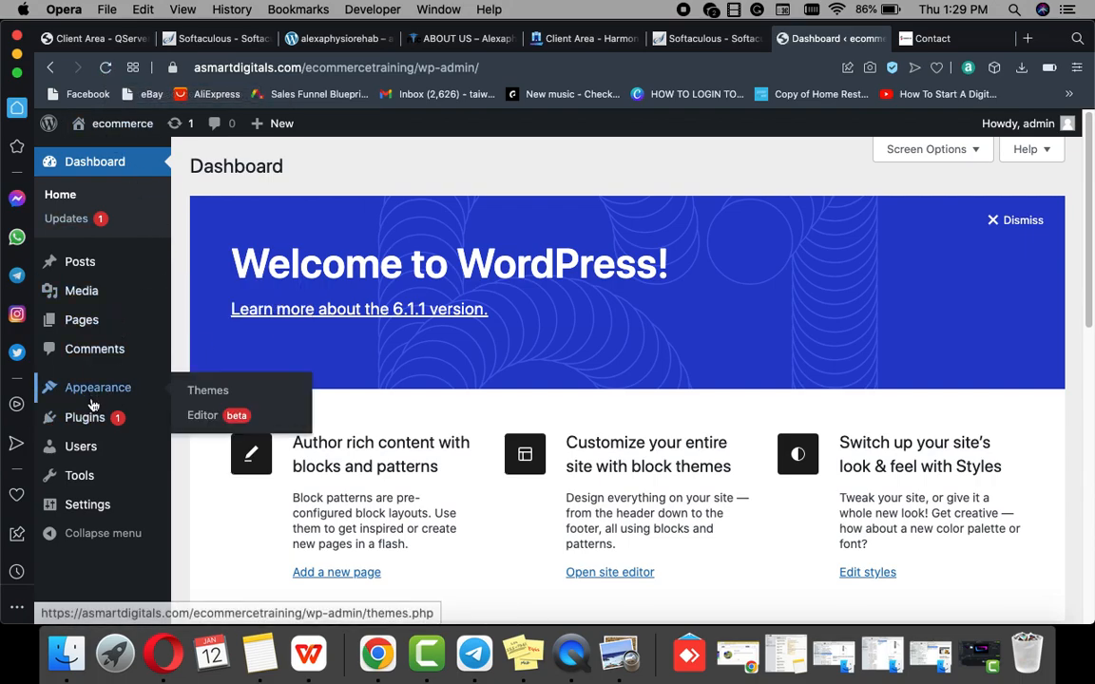
pyautogui.click(212, 391)
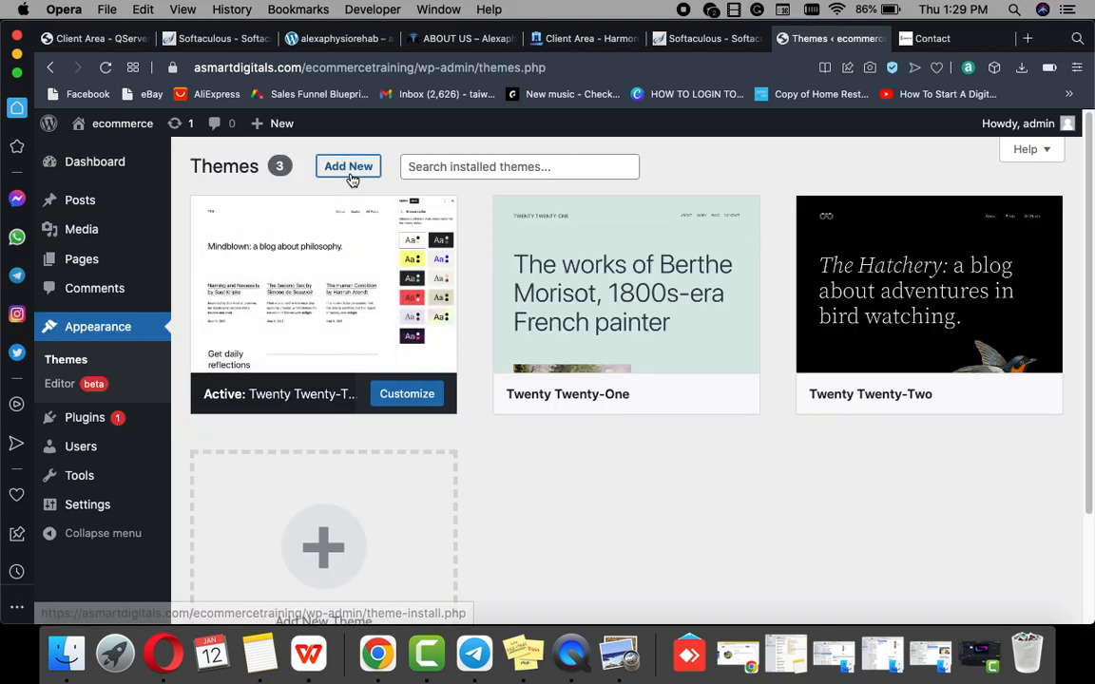
pyautogui.click(348, 167)
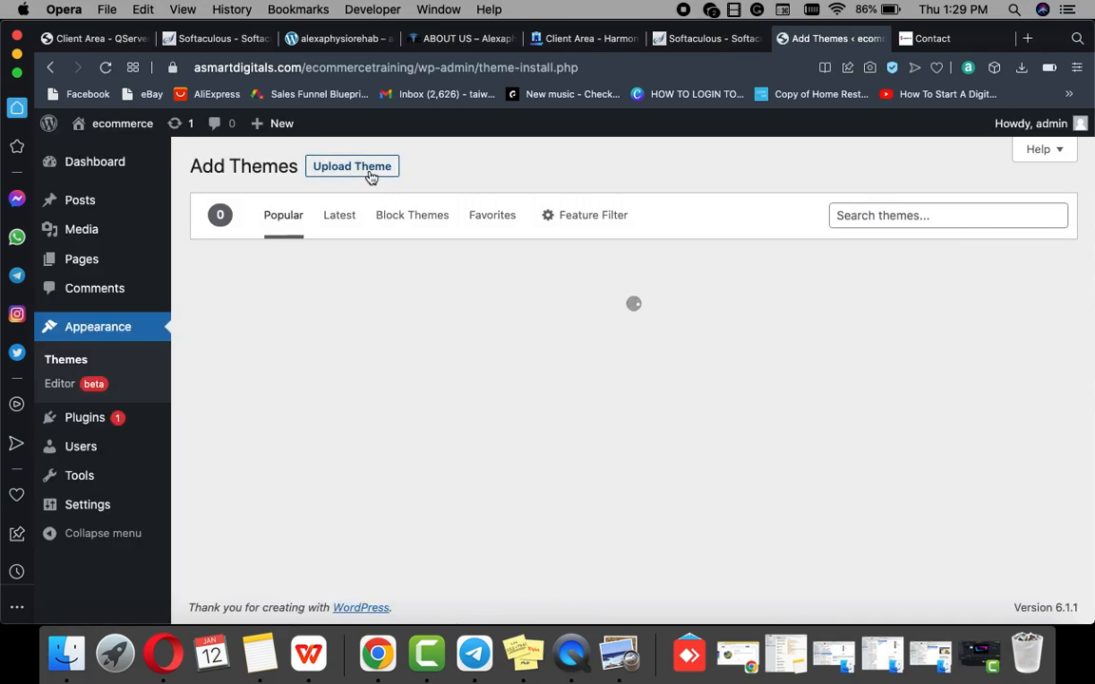
# Step: Open the theme upload form's file picker and page through the recently downloaded zip files
pyautogui.click(371, 176)
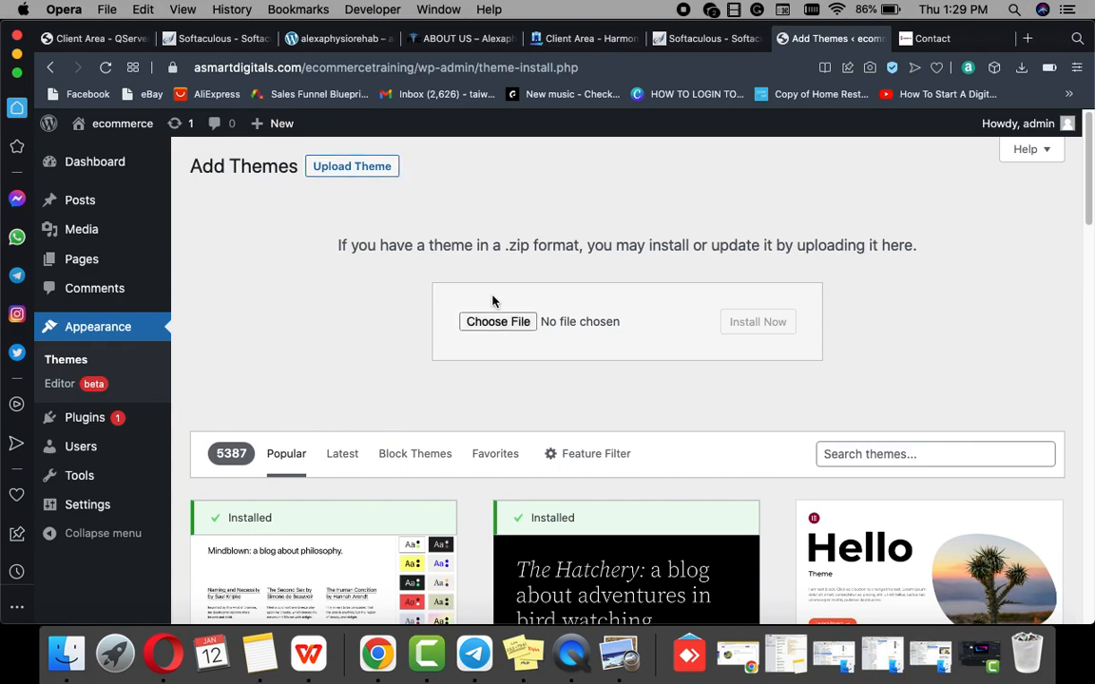
pyautogui.click(497, 321)
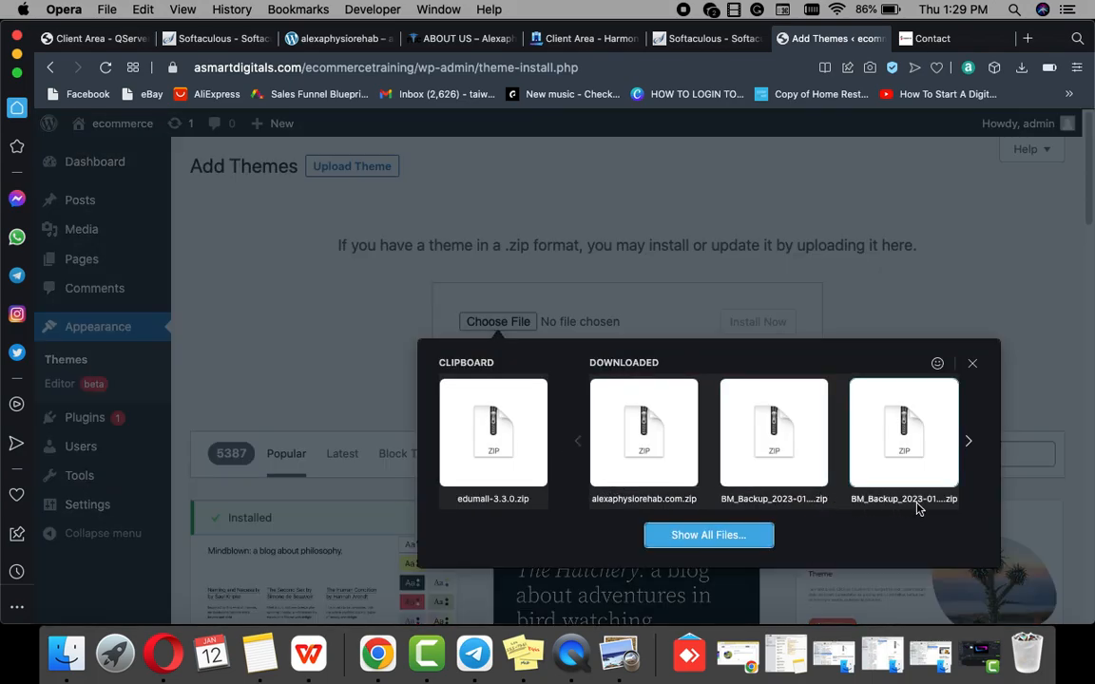
pyautogui.click(967, 443)
pyautogui.click(971, 443)
pyautogui.click(971, 443)
pyautogui.click(971, 443)
pyautogui.click(971, 443)
pyautogui.click(970, 443)
pyautogui.click(971, 443)
pyautogui.click(970, 443)
pyautogui.click(970, 443)
pyautogui.click(970, 443)
pyautogui.click(971, 443)
pyautogui.click(971, 443)
pyautogui.click(970, 443)
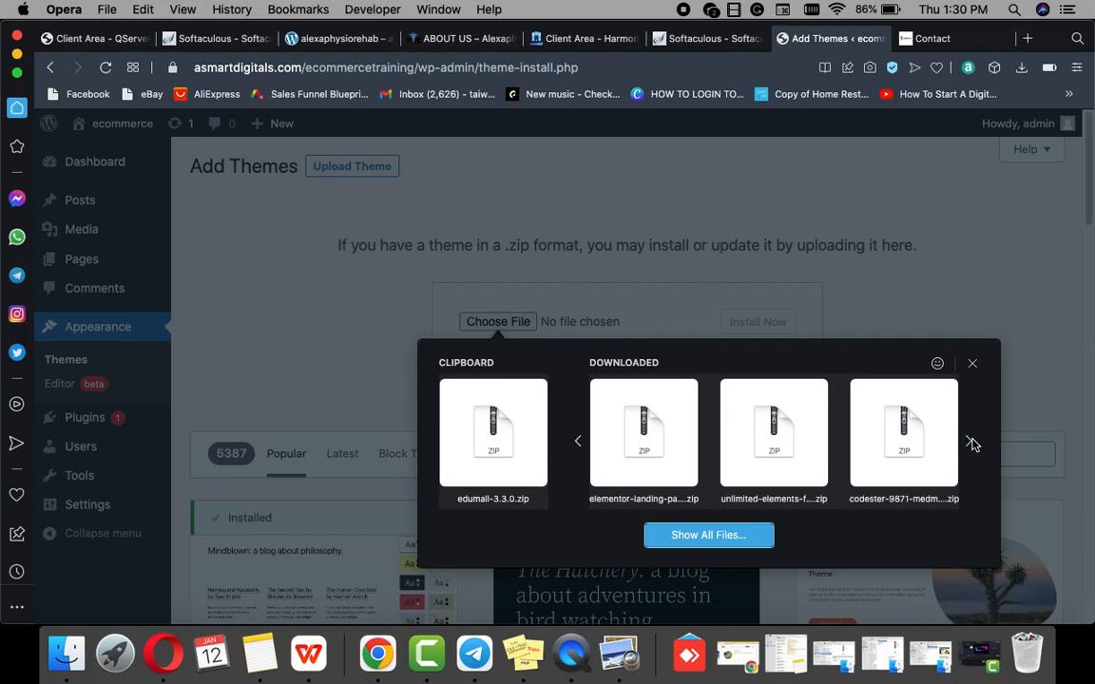
pyautogui.click(971, 443)
pyautogui.click(970, 443)
pyautogui.click(971, 443)
pyautogui.click(971, 443)
pyautogui.click(971, 443)
pyautogui.click(971, 443)
pyautogui.click(971, 443)
pyautogui.click(971, 443)
pyautogui.click(971, 443)
pyautogui.click(970, 443)
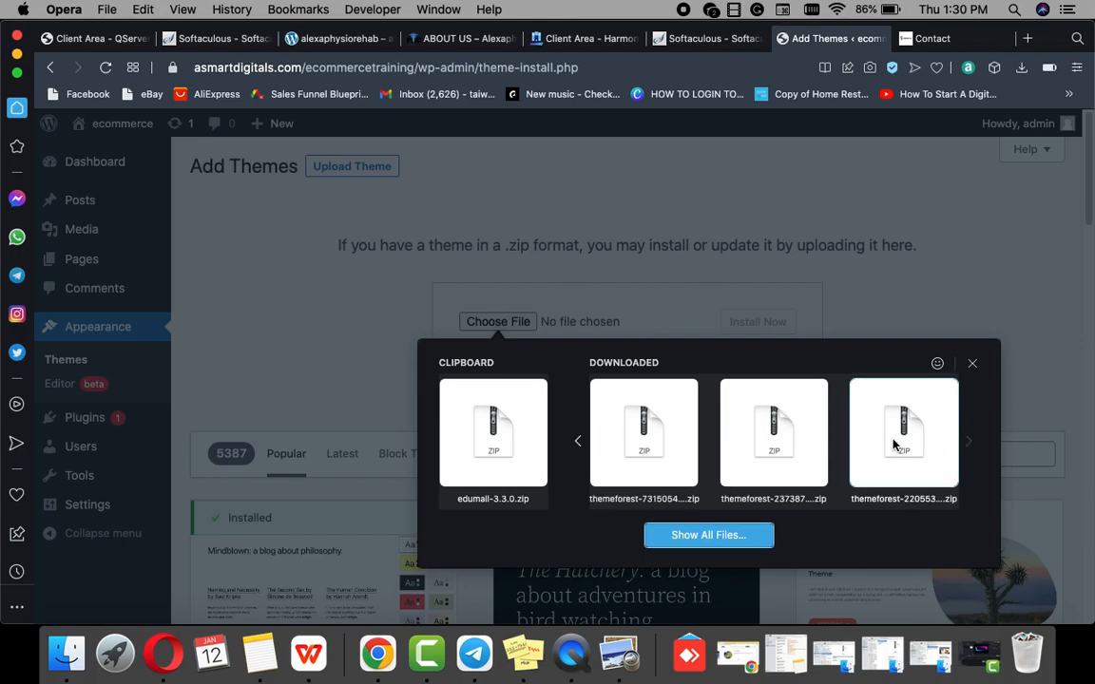
# Step: Browse all files to flatsome-main > Theme Files and choose flatsome-3.16.1.zip
pyautogui.click(709, 537)
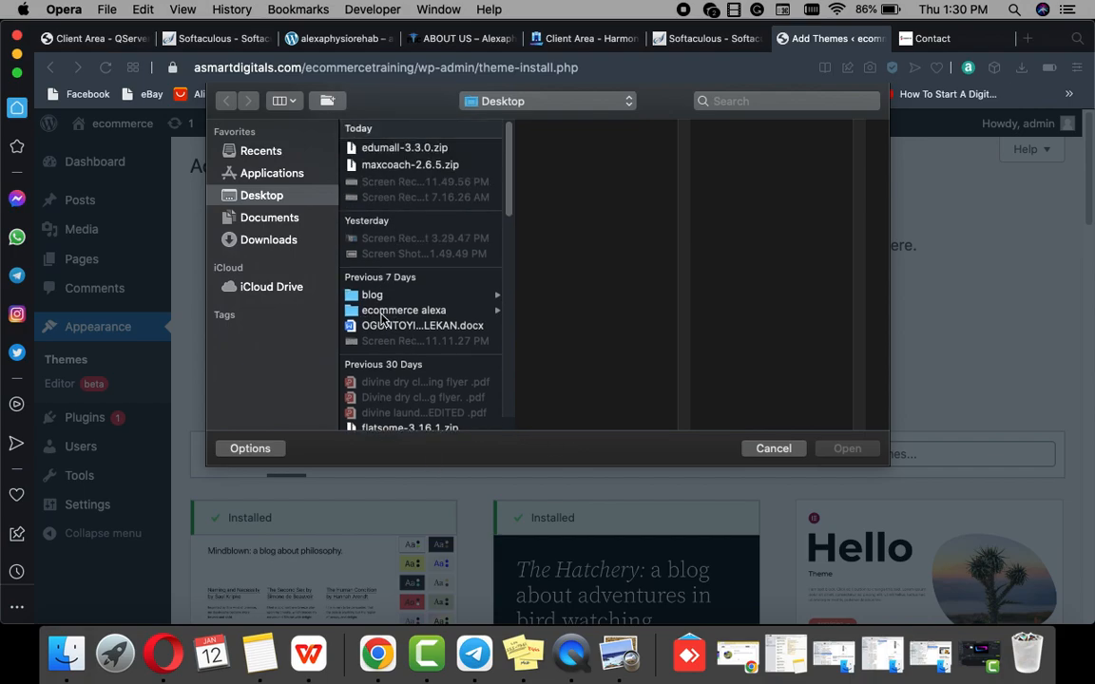
pyautogui.scroll(-10, 393, 332)
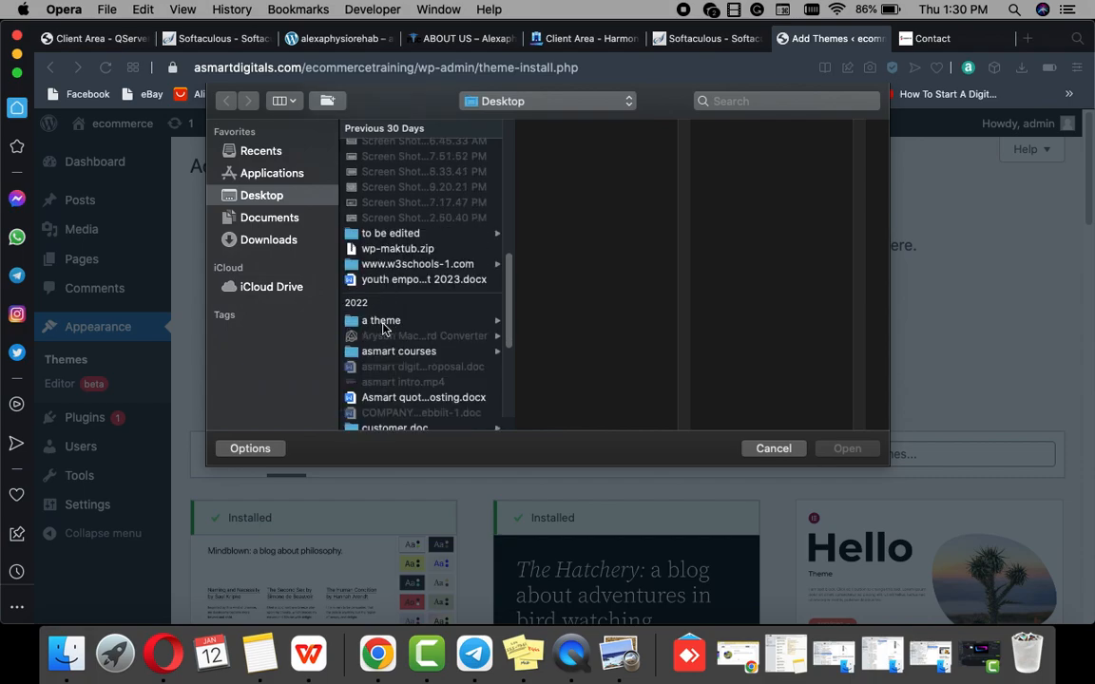
pyautogui.scroll(-8, 391, 331)
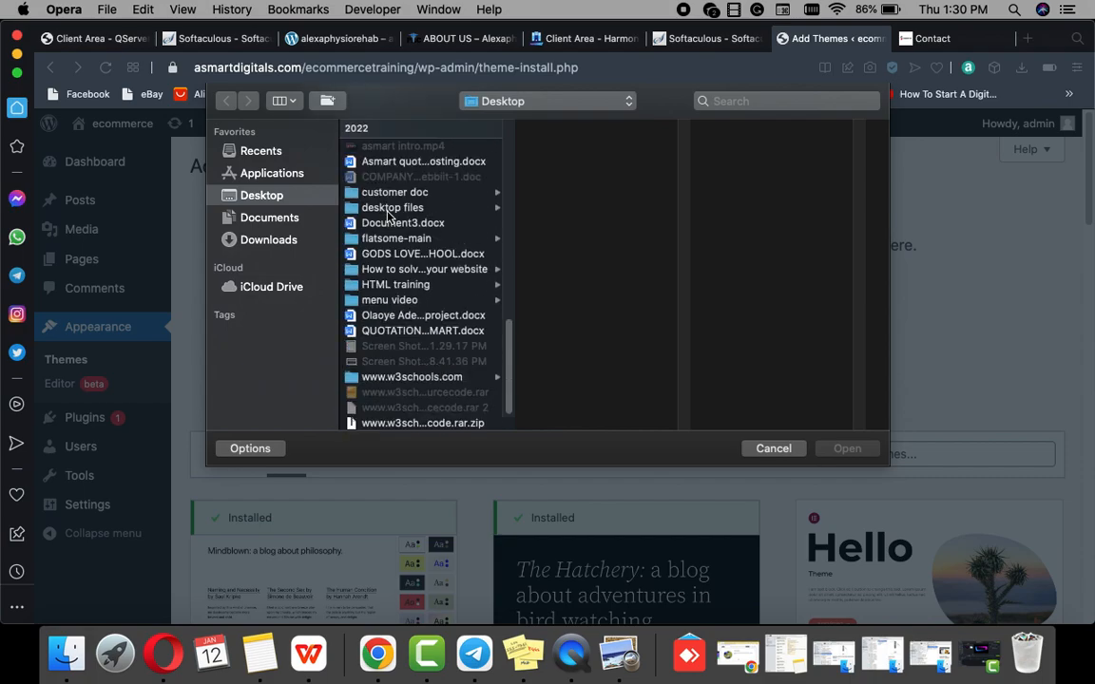
pyautogui.click(396, 242)
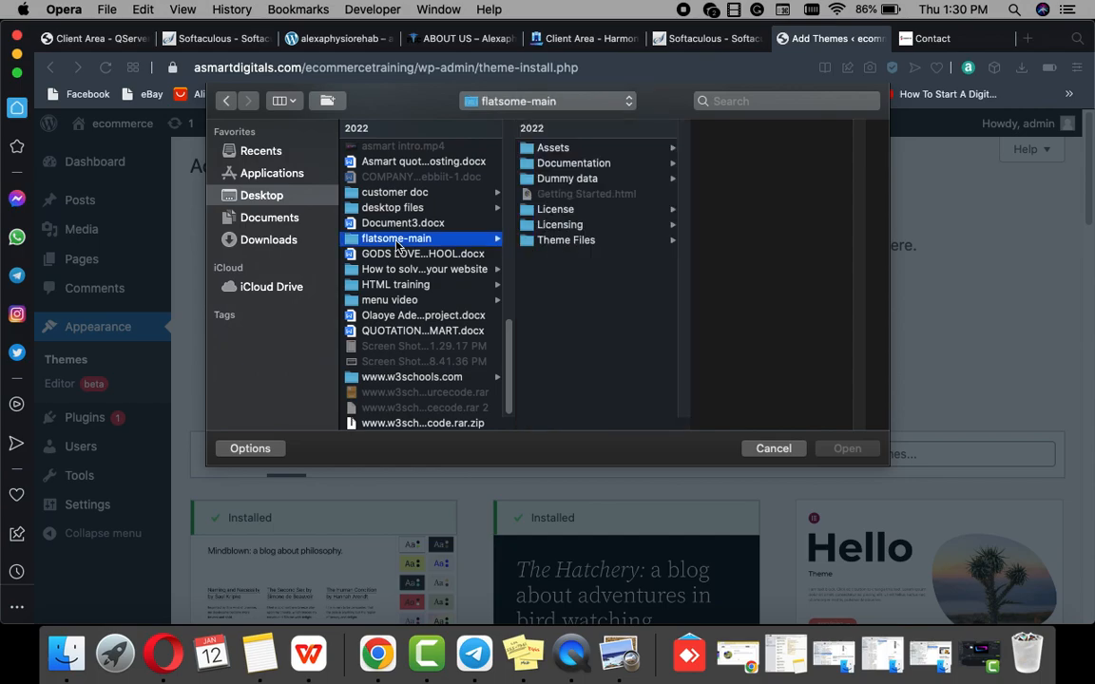
pyautogui.click(566, 243)
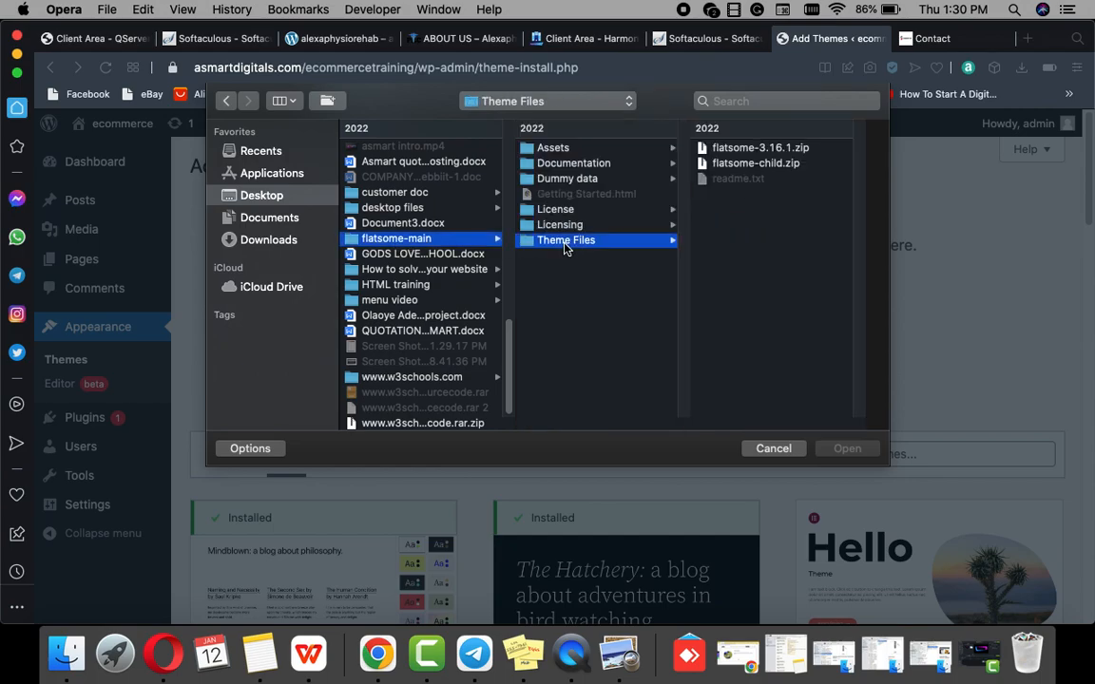
pyautogui.click(743, 150)
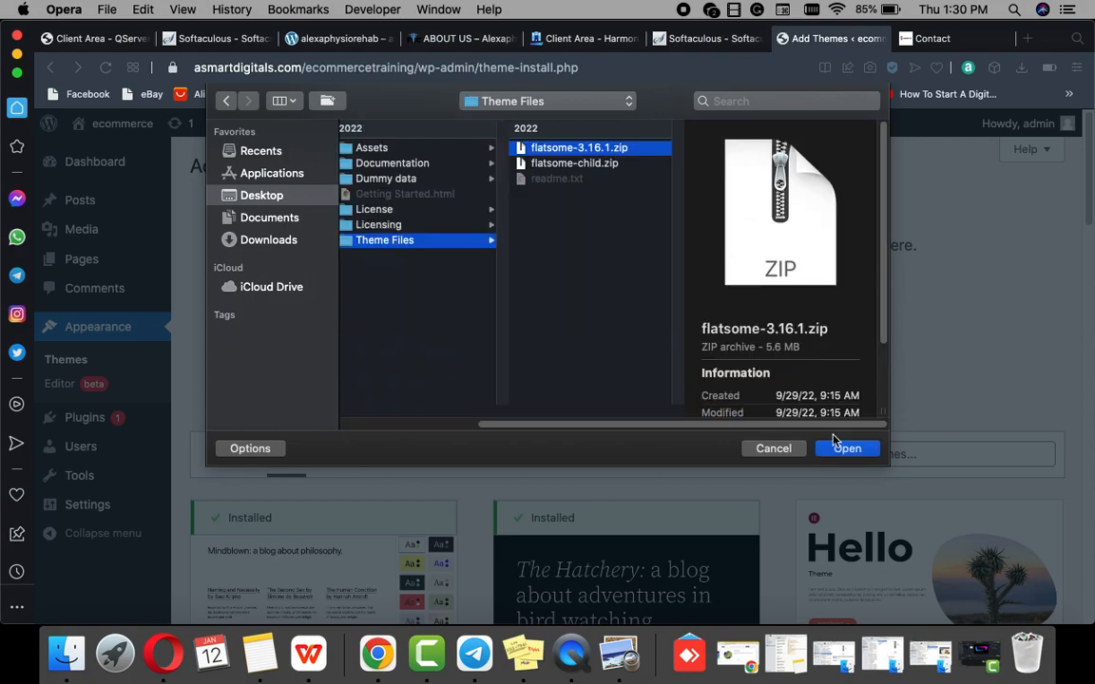
pyautogui.click(841, 449)
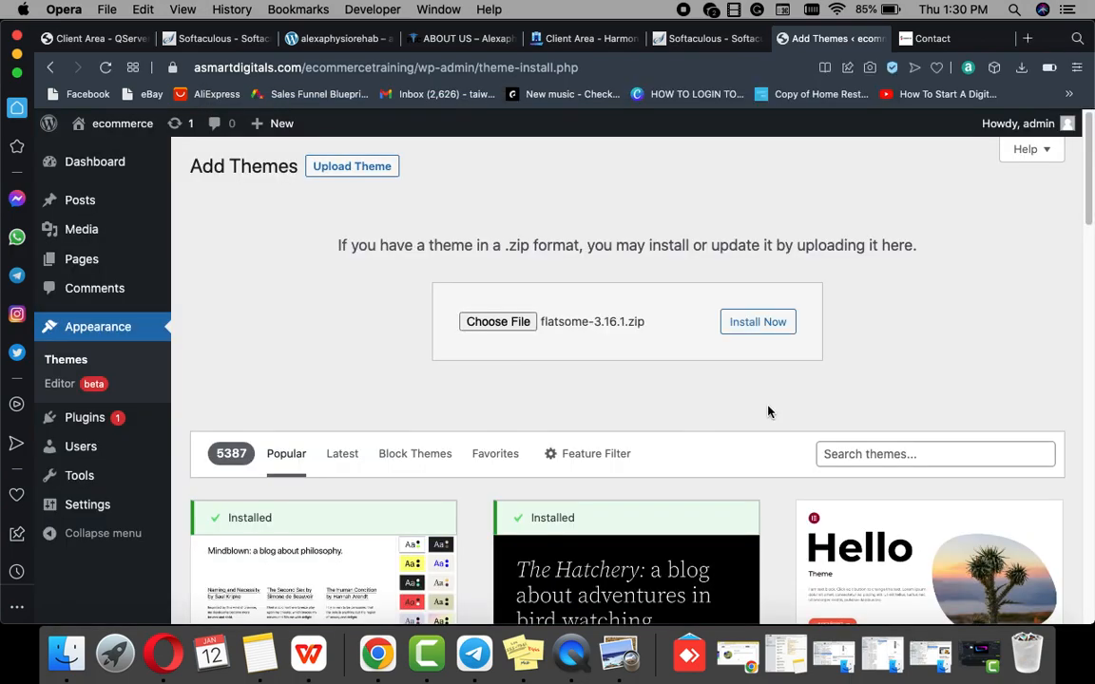
# Step: Install Flatsome 3.16.1 from the chosen zip package
pyautogui.click(769, 325)
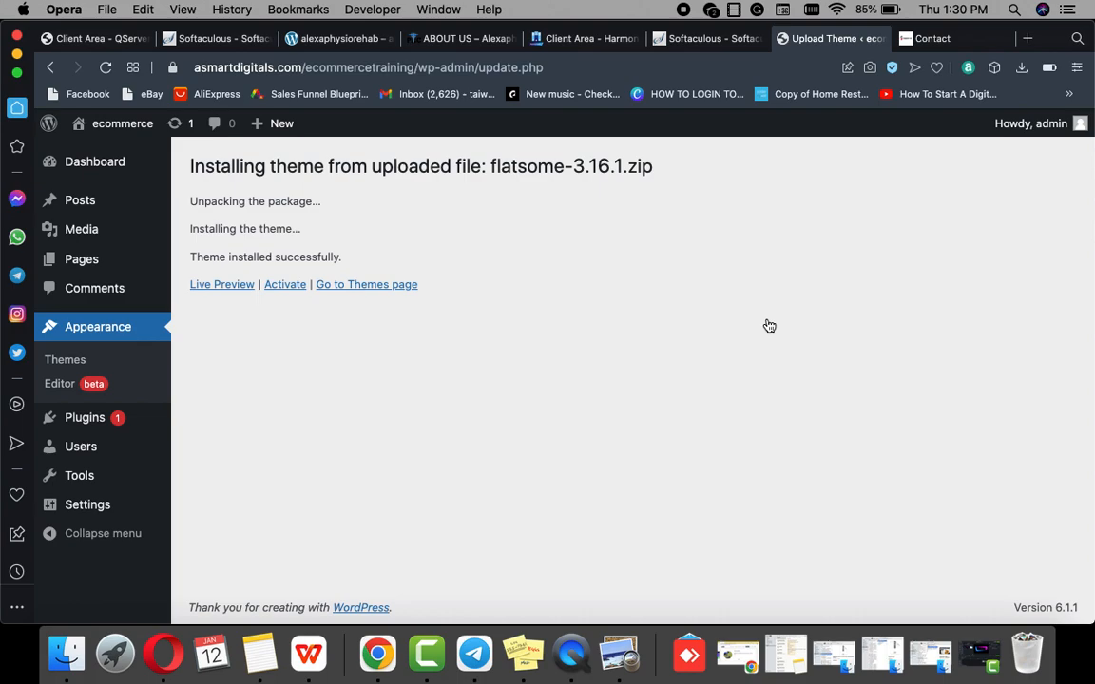
# Step: Activate the Flatsome theme and start its setup wizard, skipping theme registration
pyautogui.moveTo(264, 257)
pyautogui.click(279, 287)
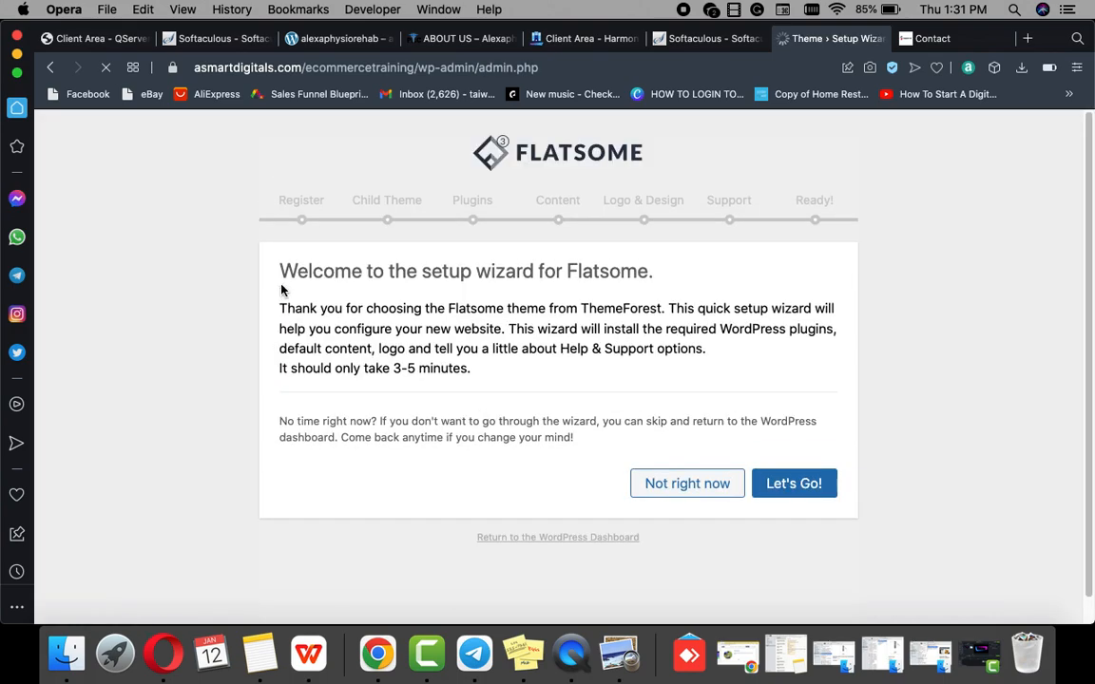
pyautogui.click(779, 496)
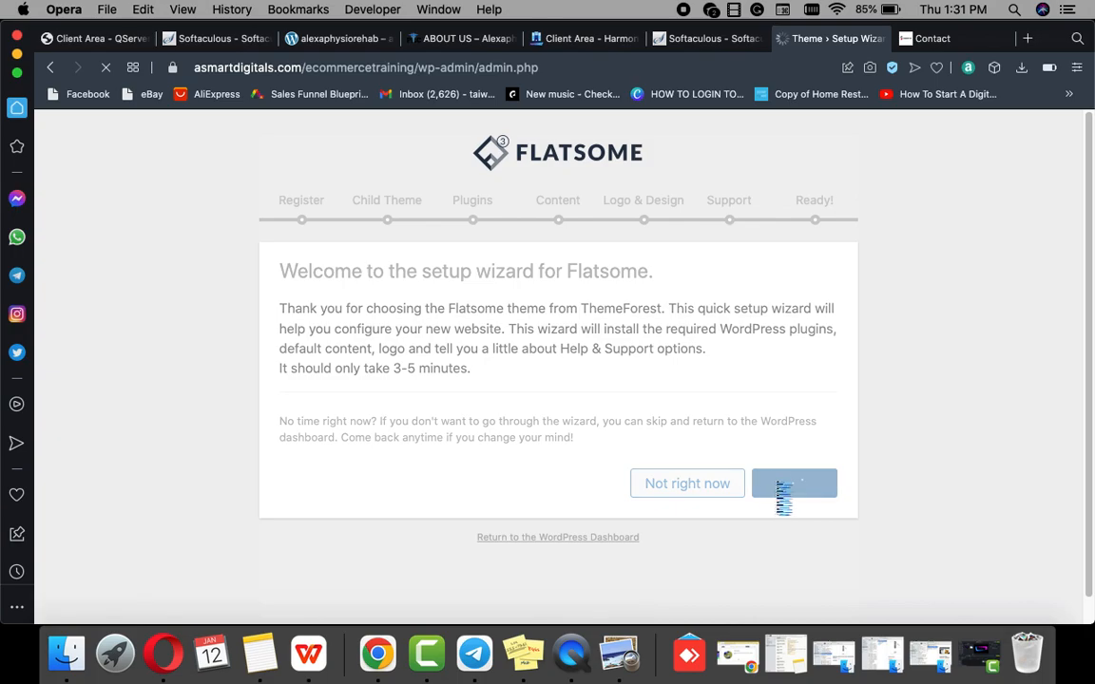
pyautogui.scroll(-1, 702, 468)
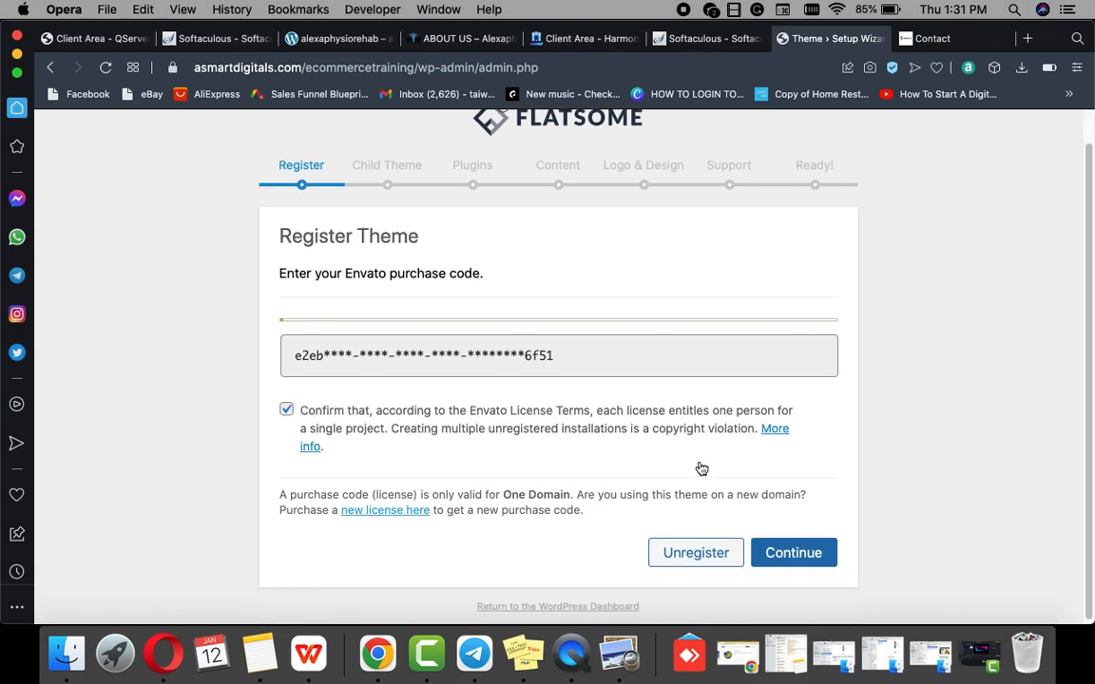
pyautogui.click(794, 553)
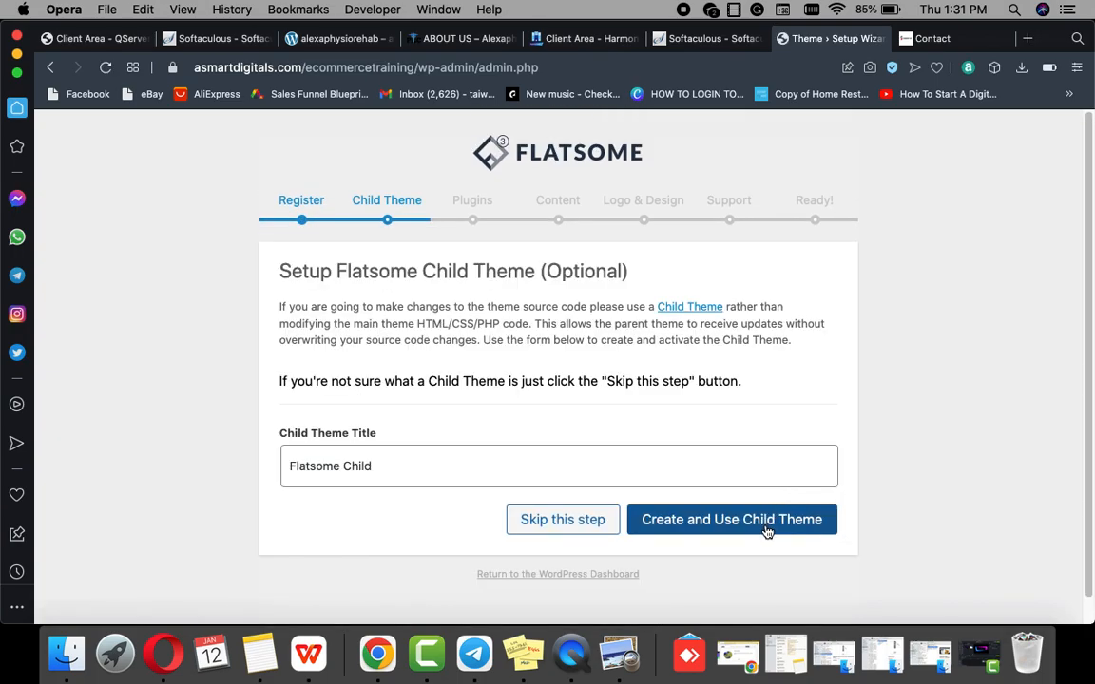
# Step: Create the Flatsome Child theme and install the default plugins, including Contact Form 7
pyautogui.click(701, 520)
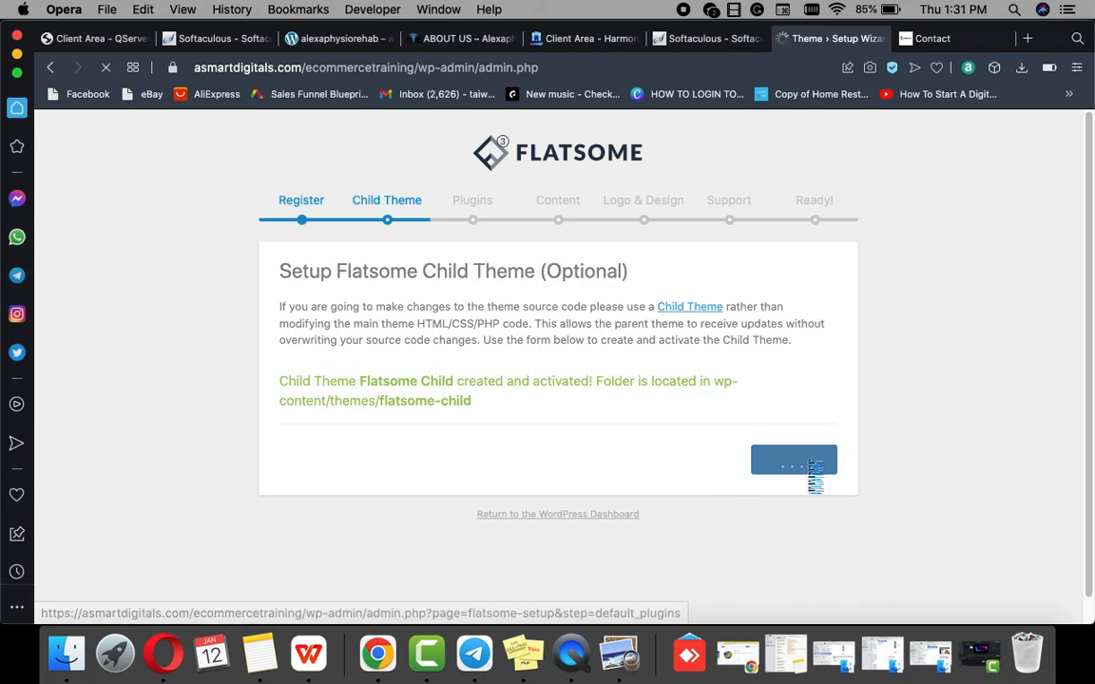
pyautogui.click(807, 470)
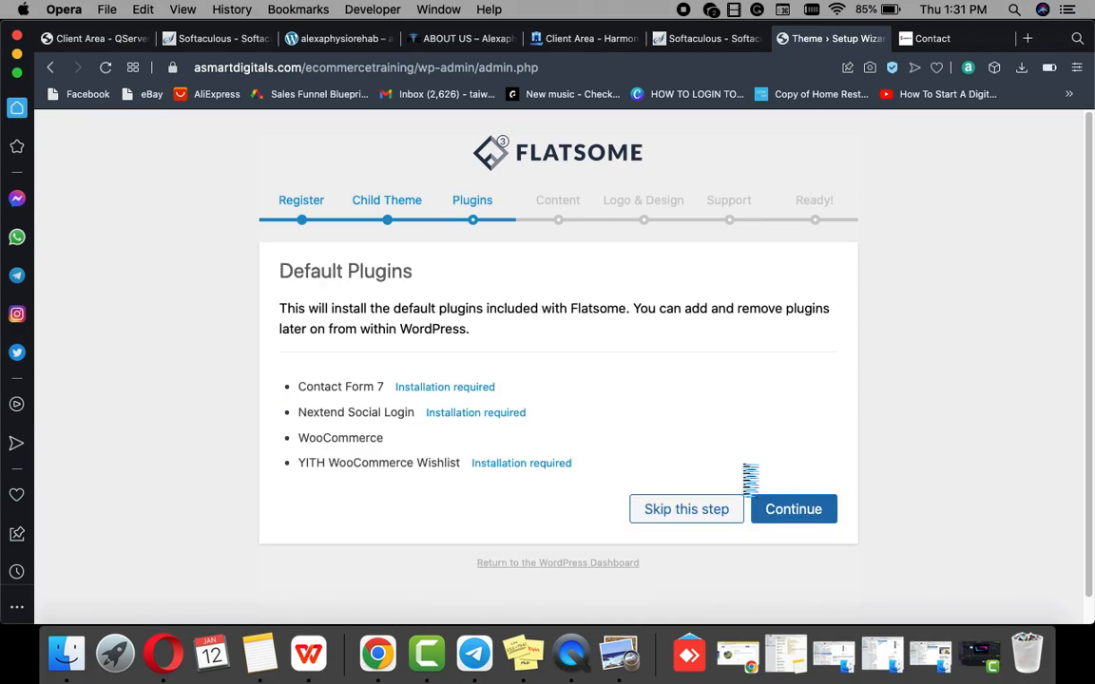
pyautogui.click(776, 519)
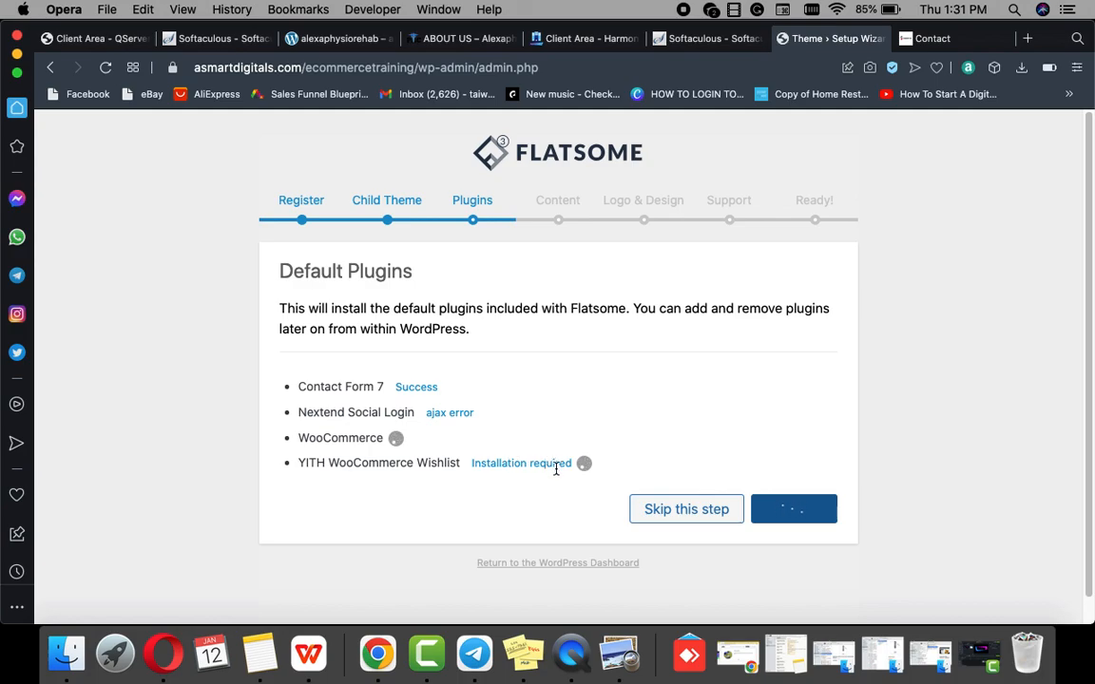
pyautogui.scroll(-1, 568, 464)
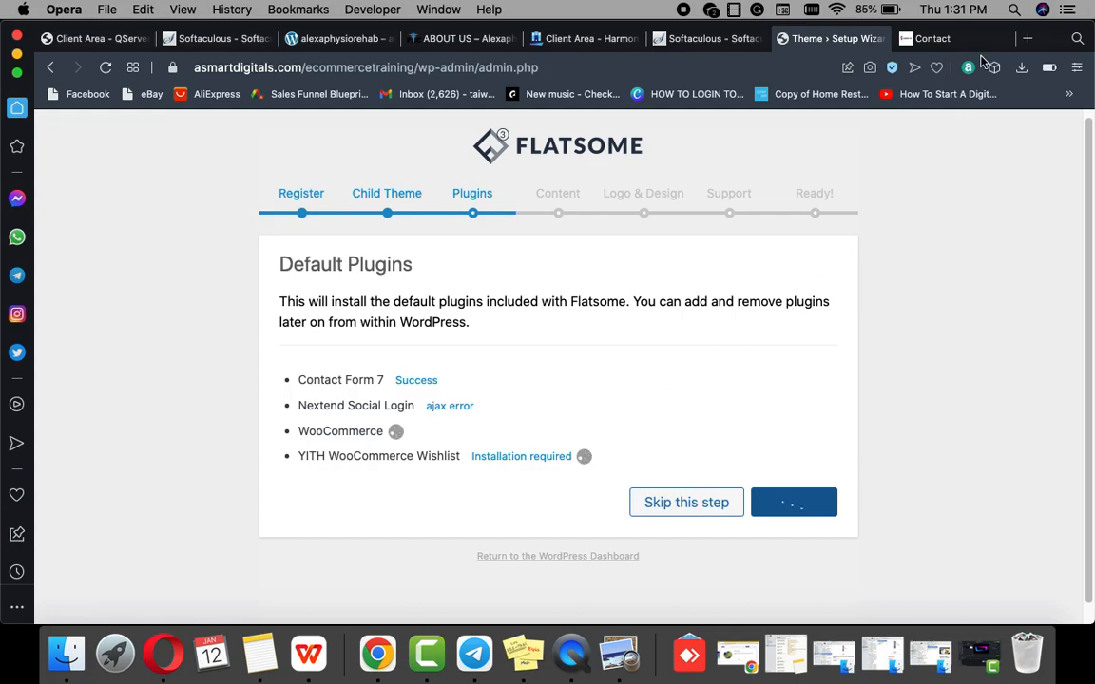
# Step: Open the landasityclothing.com homepage, scroll its banner and products, then go to its Dashboard
pyautogui.click(931, 39)
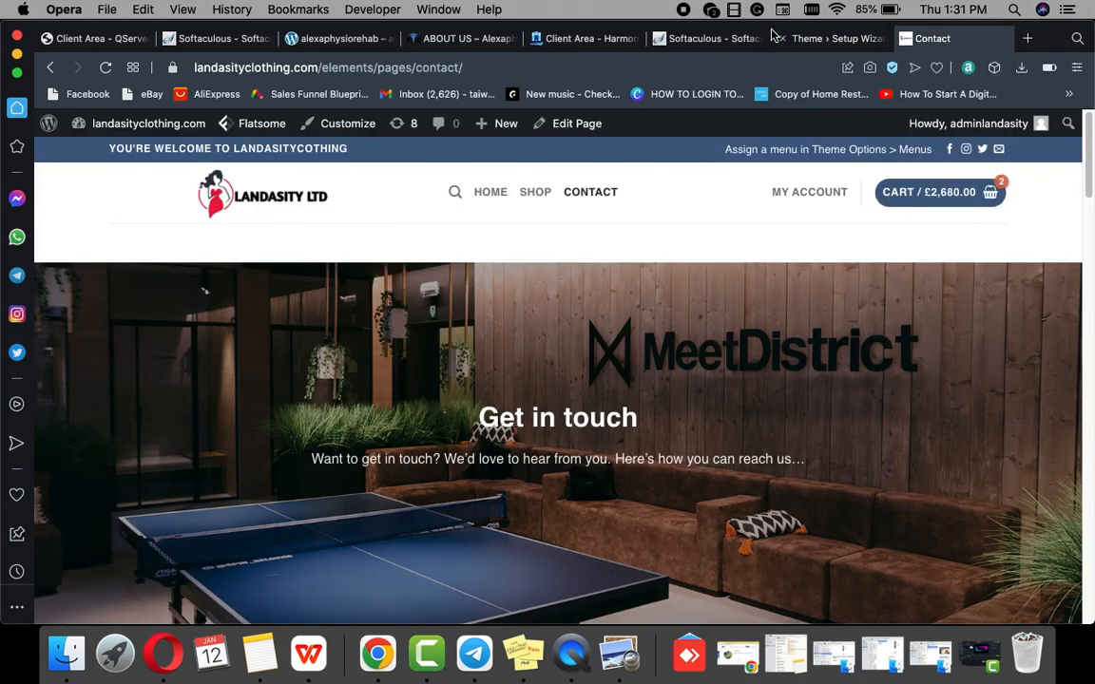
pyautogui.click(489, 195)
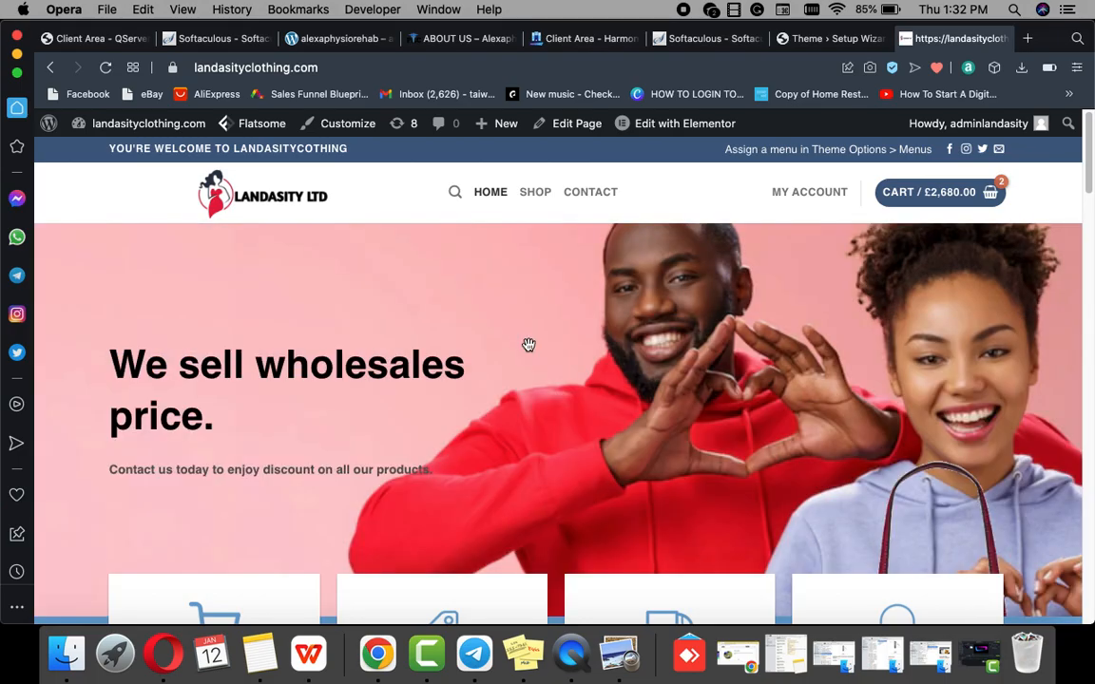
pyautogui.scroll(-15, 535, 342)
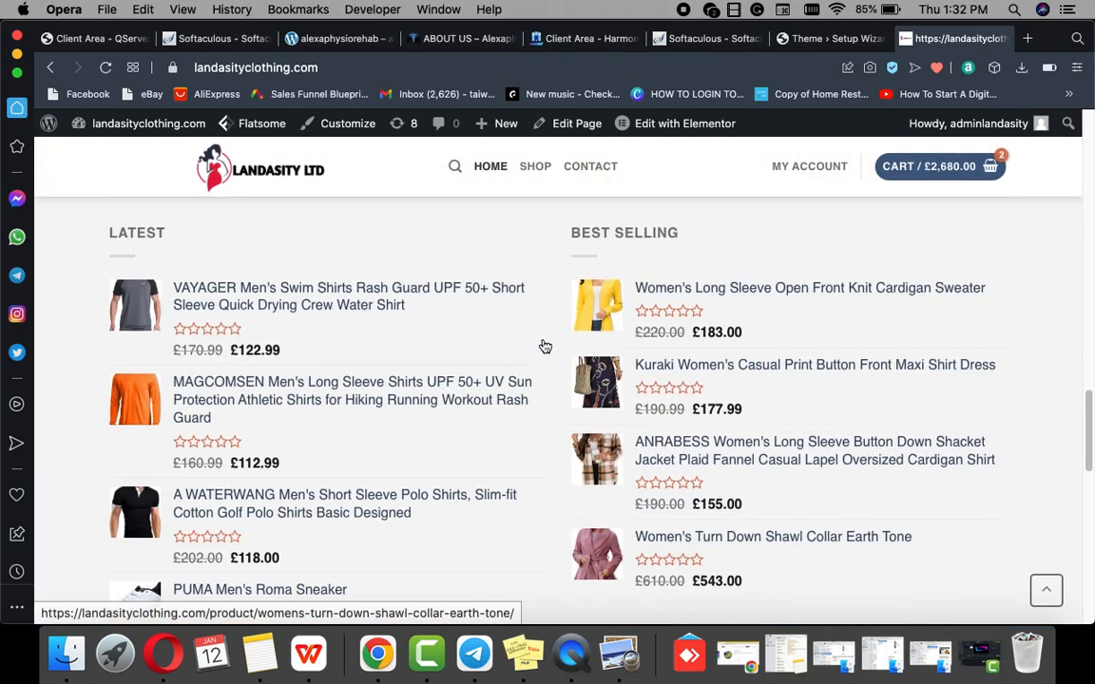
pyautogui.scroll(-4, 544, 346)
pyautogui.scroll(20, 543, 339)
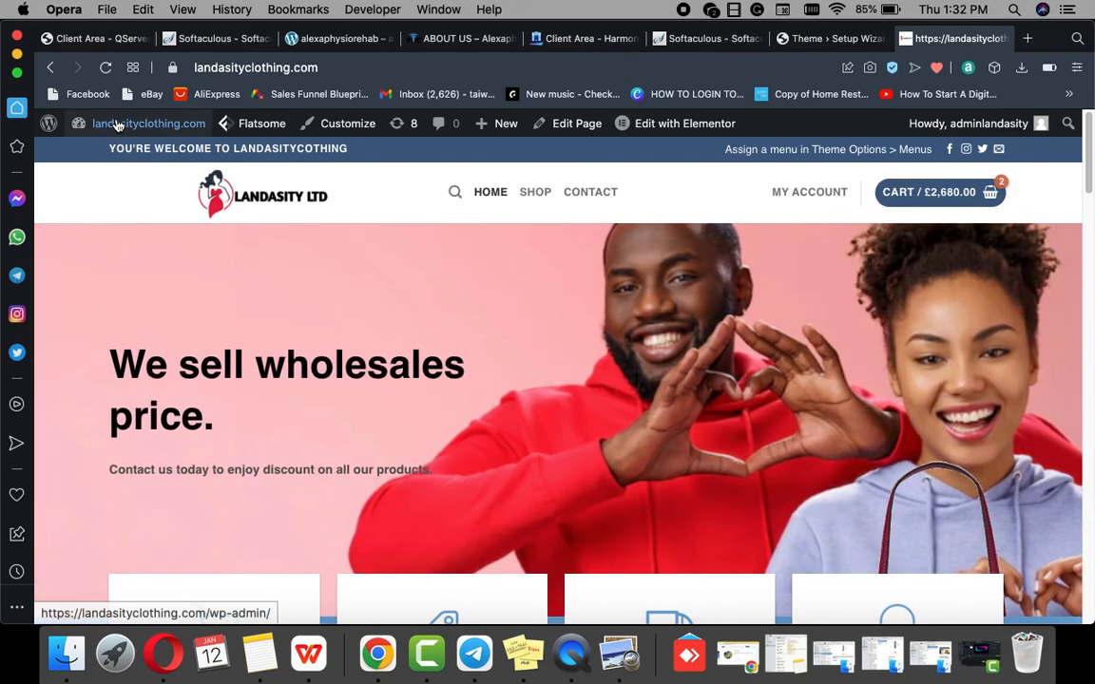
pyautogui.moveTo(68, 125)
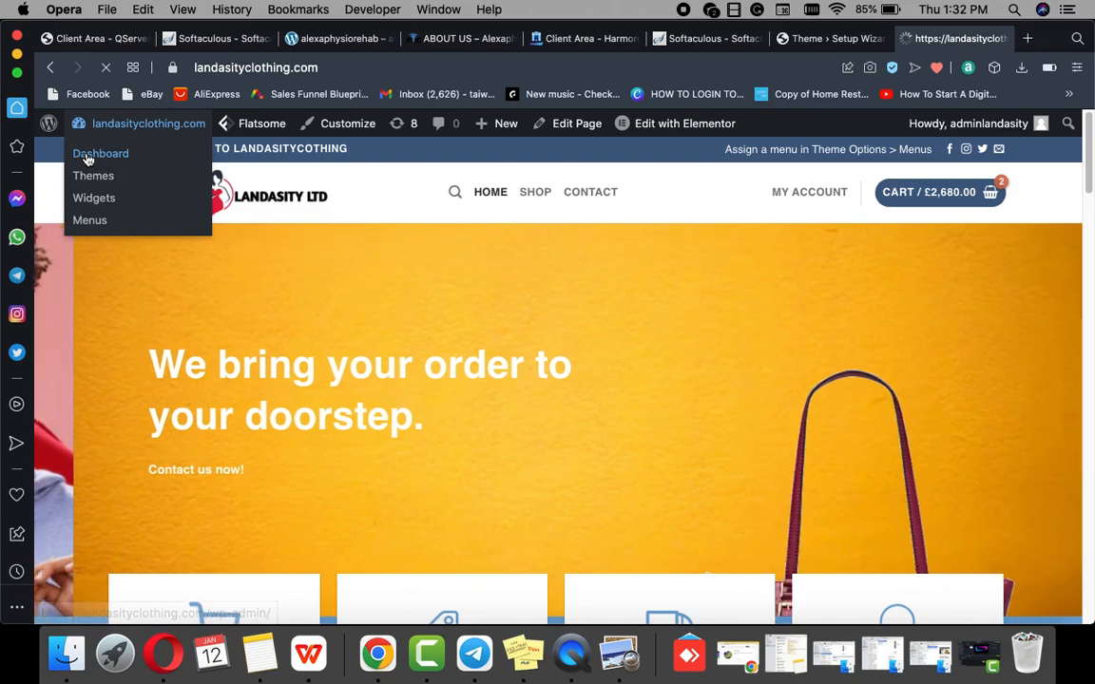
pyautogui.click(87, 158)
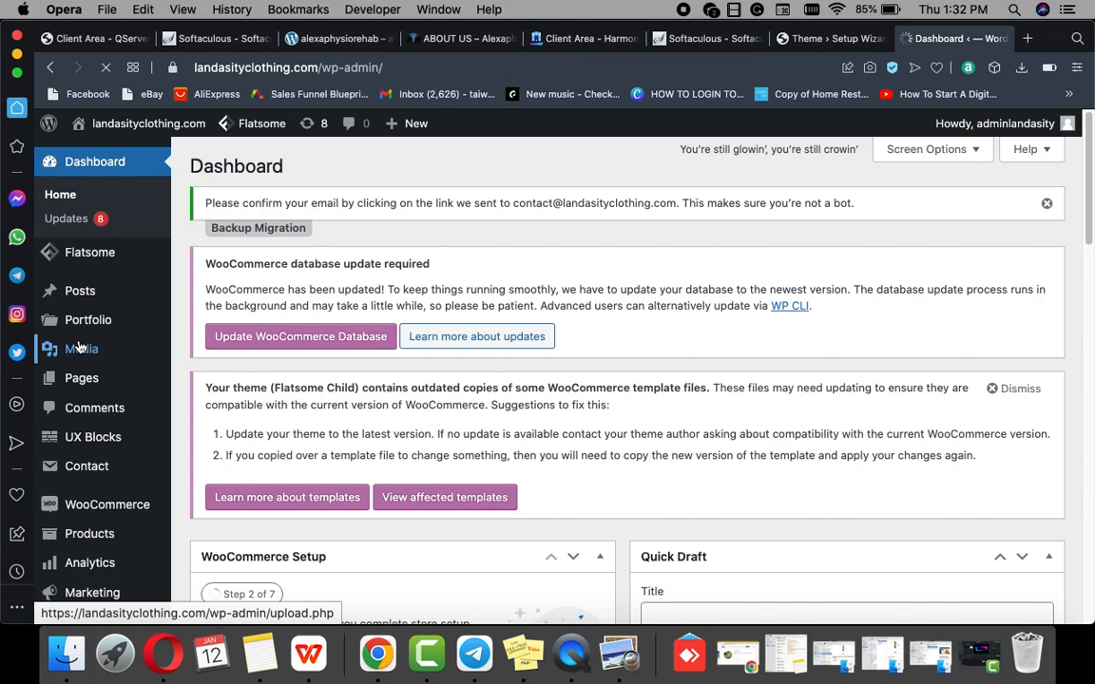
# Step: Scroll the Media Library grid and view details of the couple hero image New-Project-7.jpg
pyautogui.moveTo(80, 352)
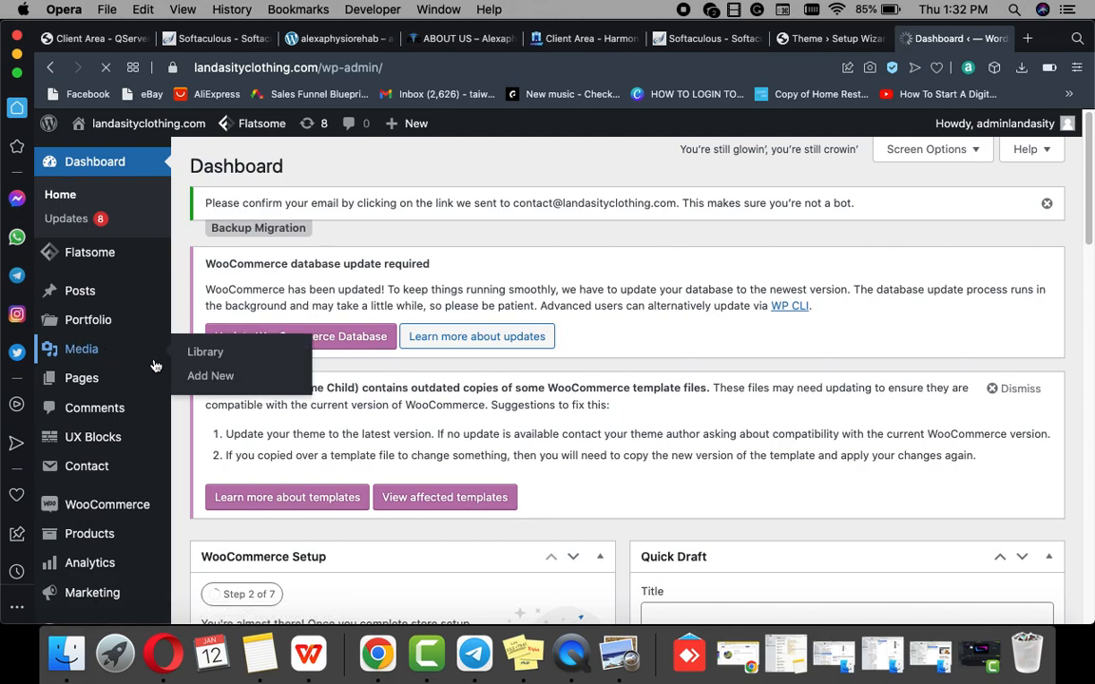
pyautogui.click(201, 354)
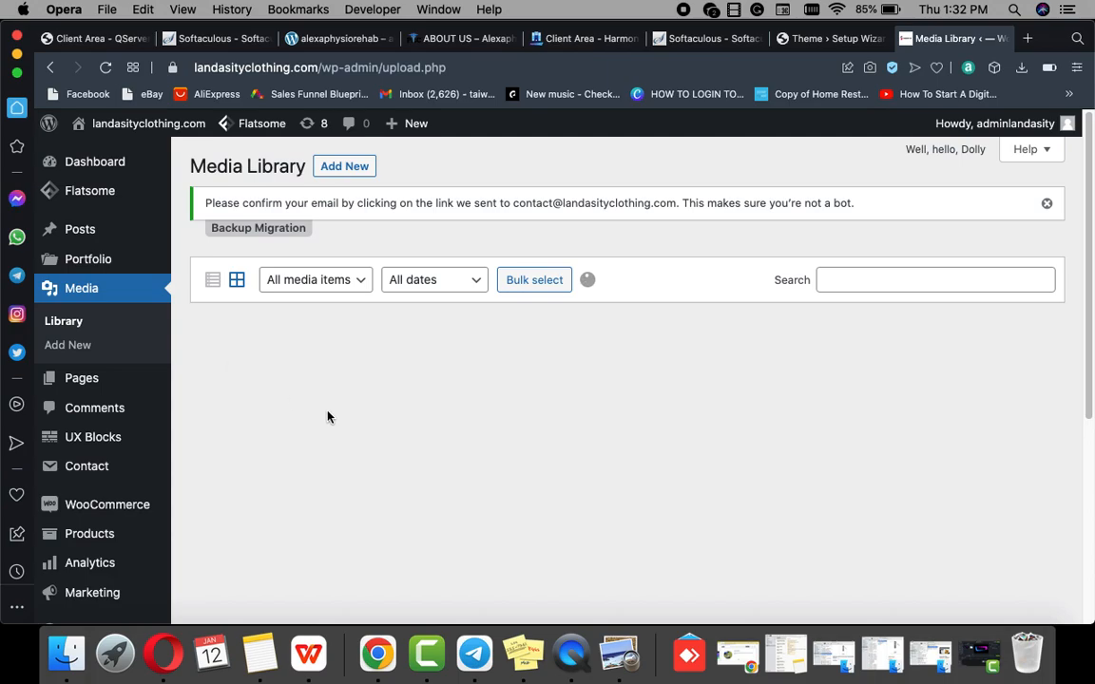
pyautogui.scroll(-15, 329, 419)
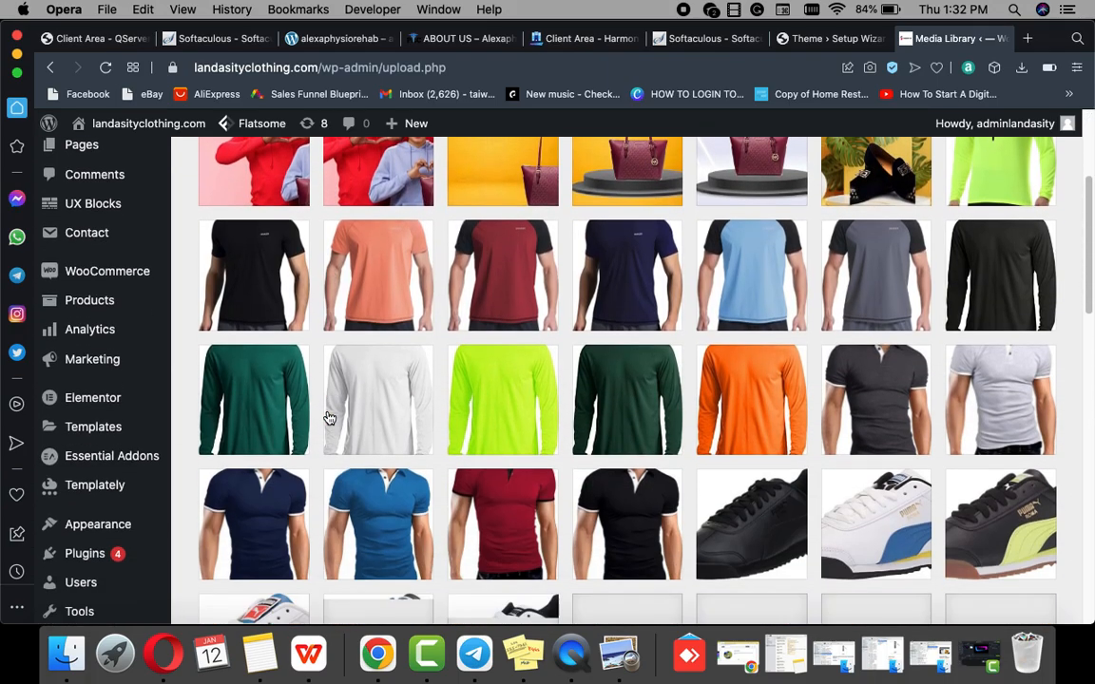
pyautogui.scroll(-10, 329, 419)
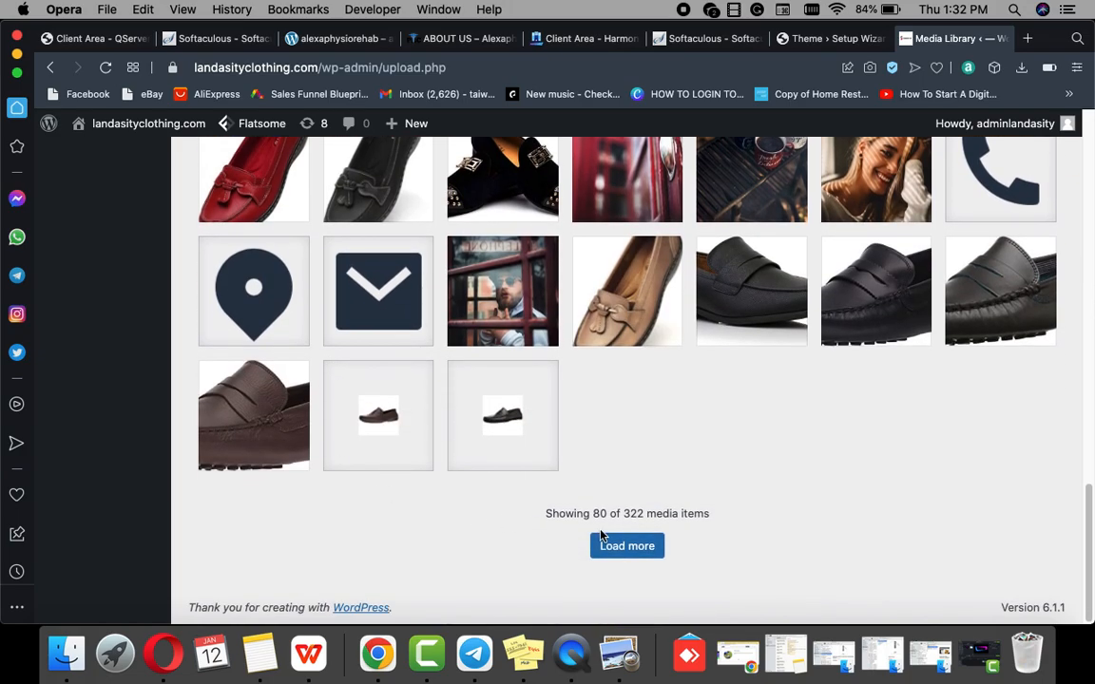
pyautogui.scroll(20, 601, 535)
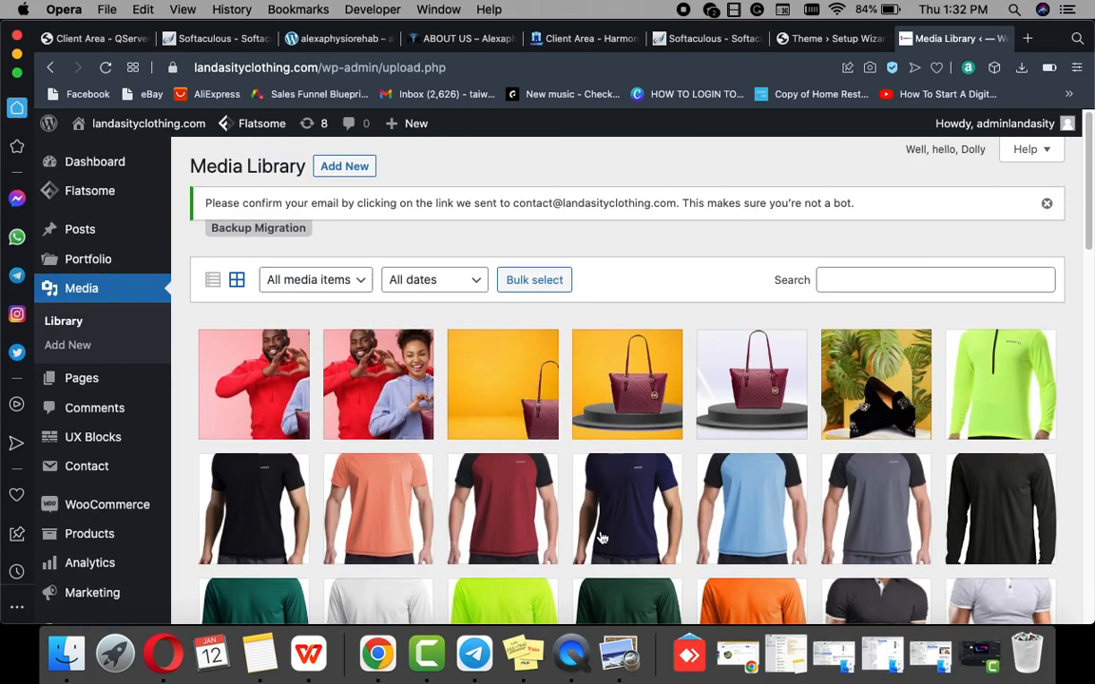
pyautogui.click(380, 407)
# Step: Save the couple hero image to Downloads as a.jpeg
pyautogui.rightClick(376, 401)
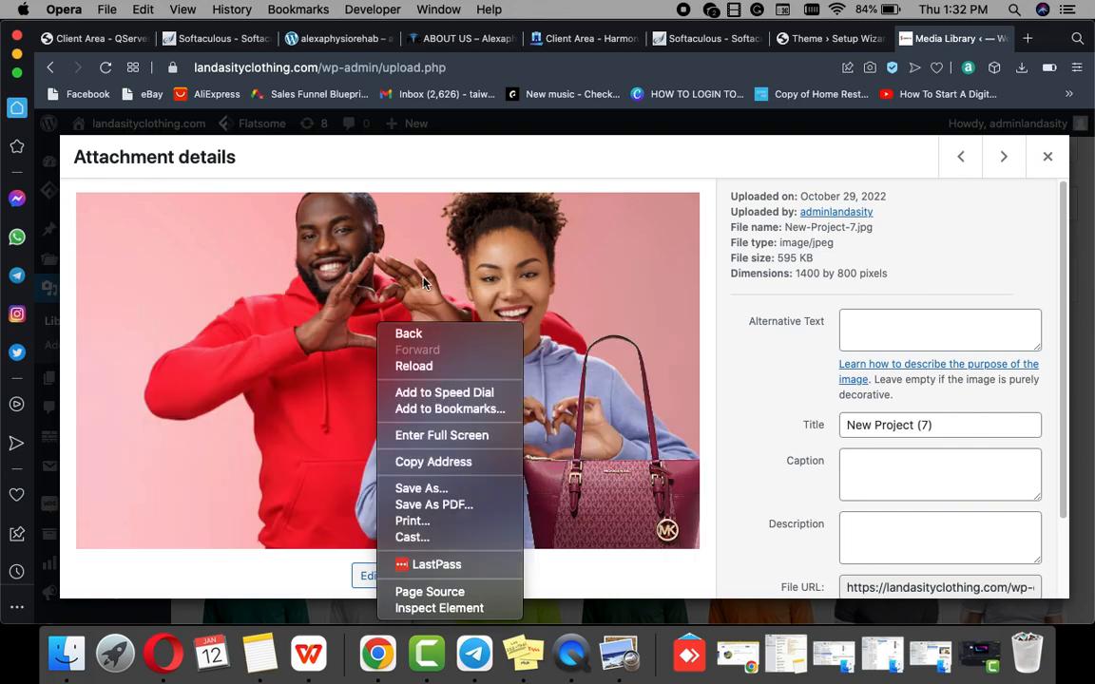
pyautogui.rightClick(455, 282)
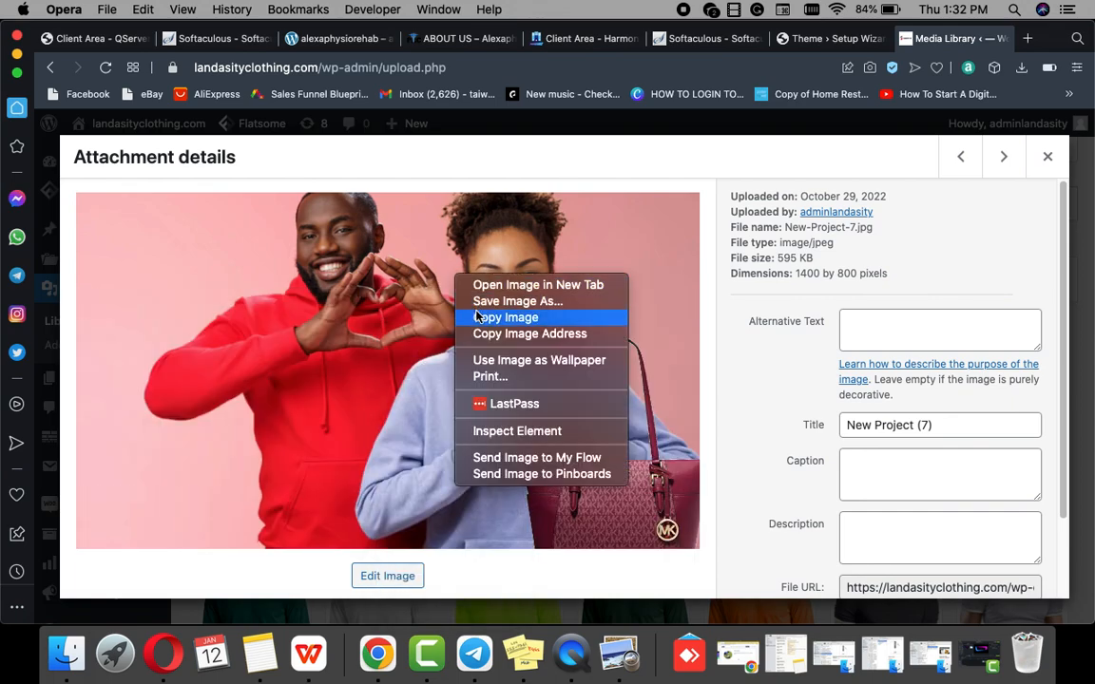
pyautogui.click(484, 305)
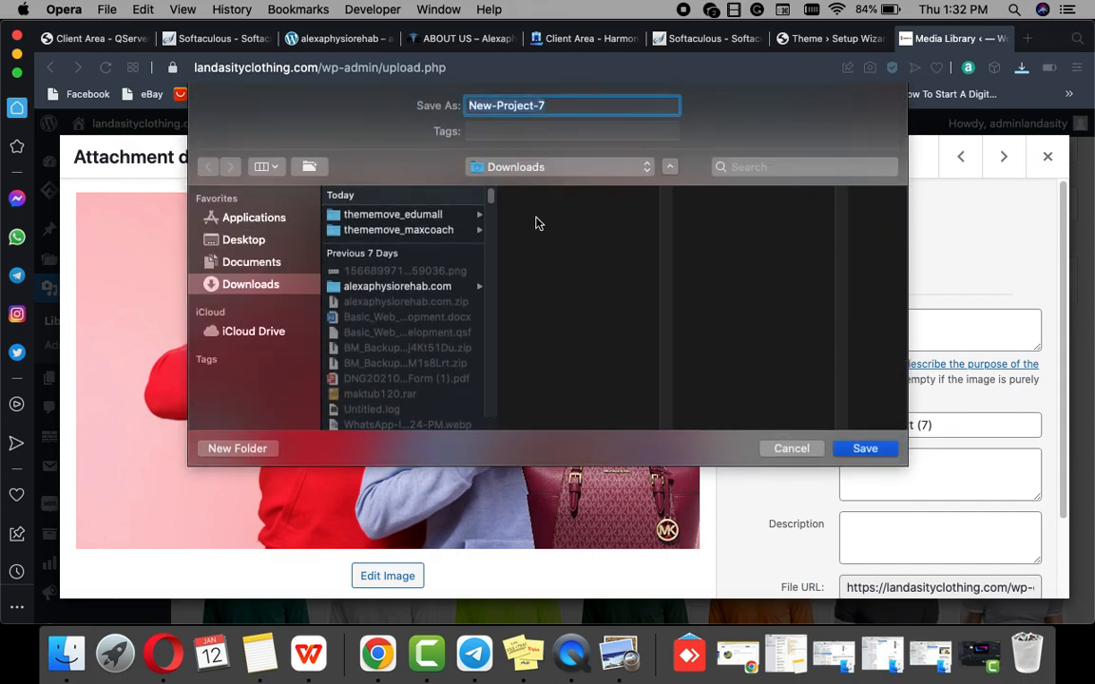
pyautogui.write('a')
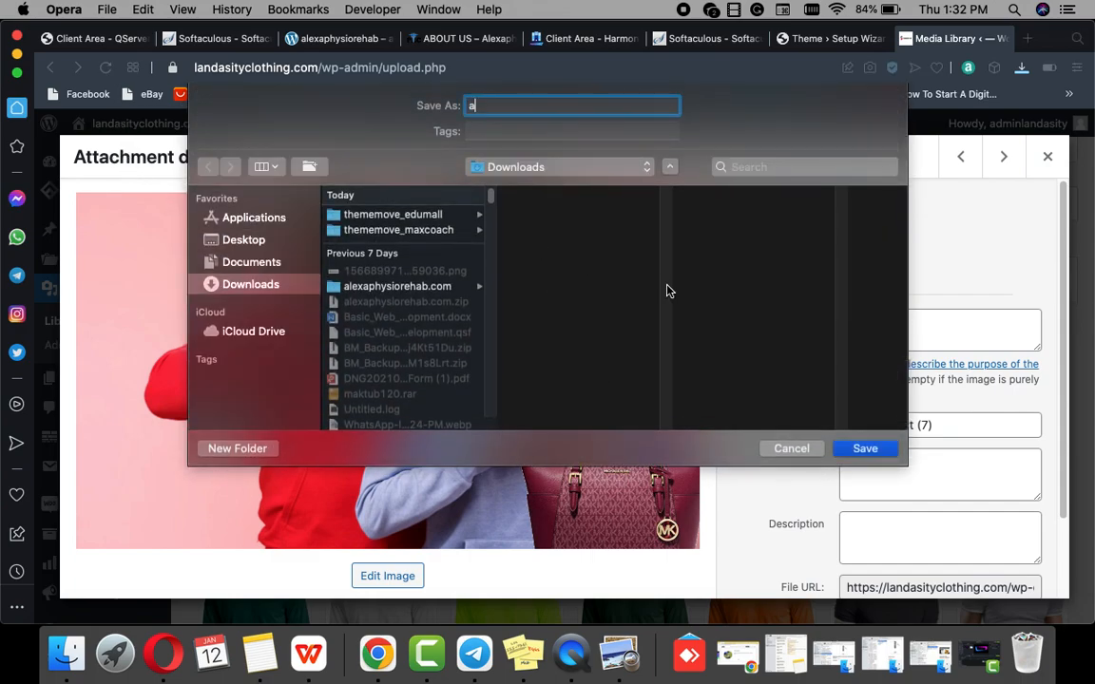
pyautogui.click(864, 450)
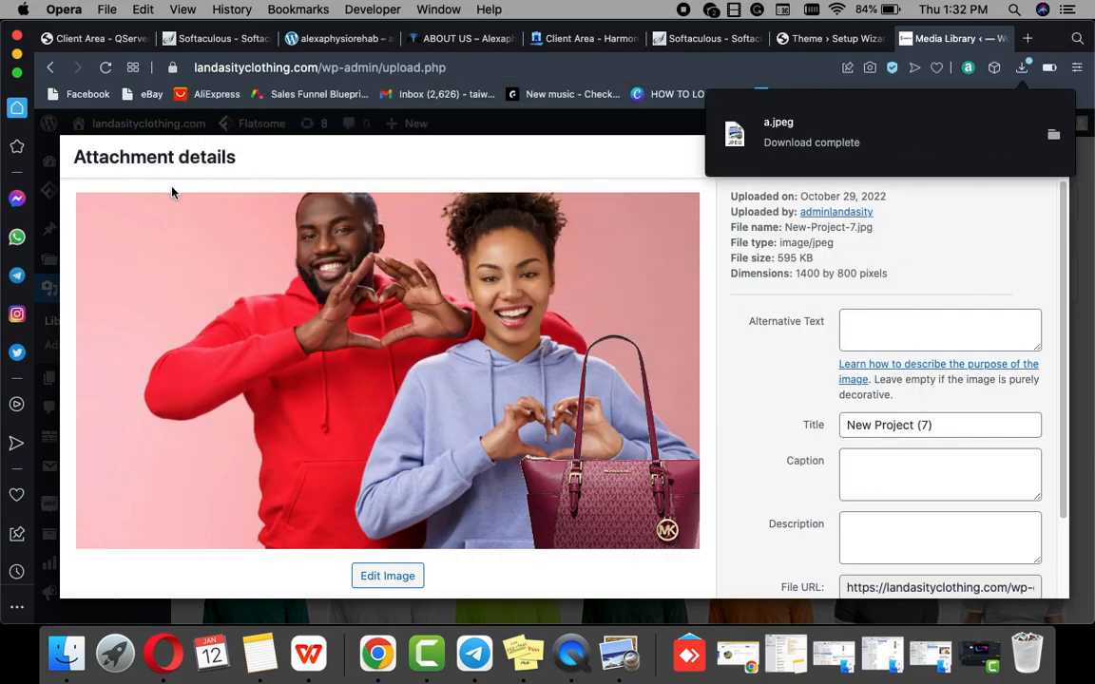
pyautogui.click(54, 67)
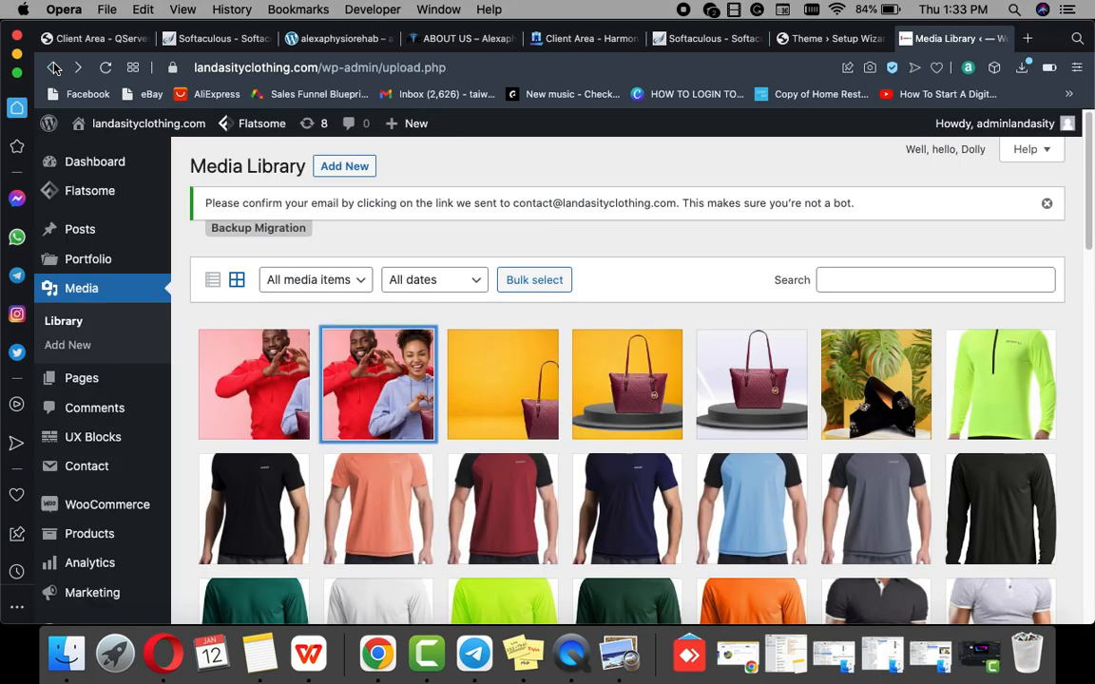
# Step: Save the handbag-on-yellow image New-Project-6.jpg to Downloads as aa.jpeg
pyautogui.click(525, 408)
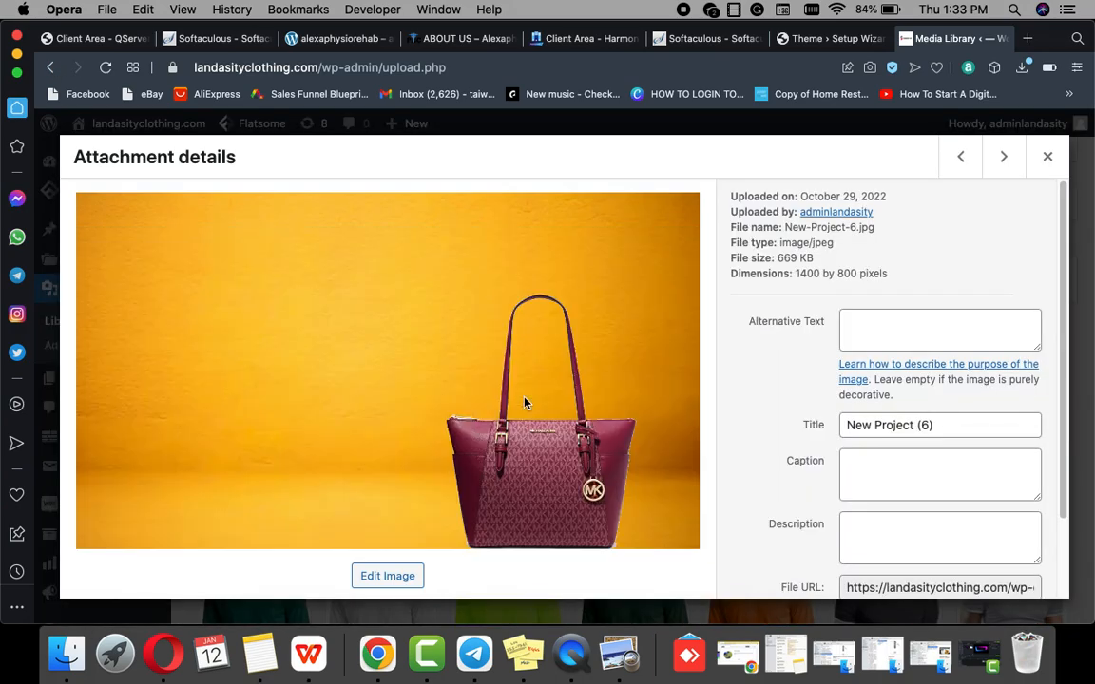
pyautogui.rightClick(524, 334)
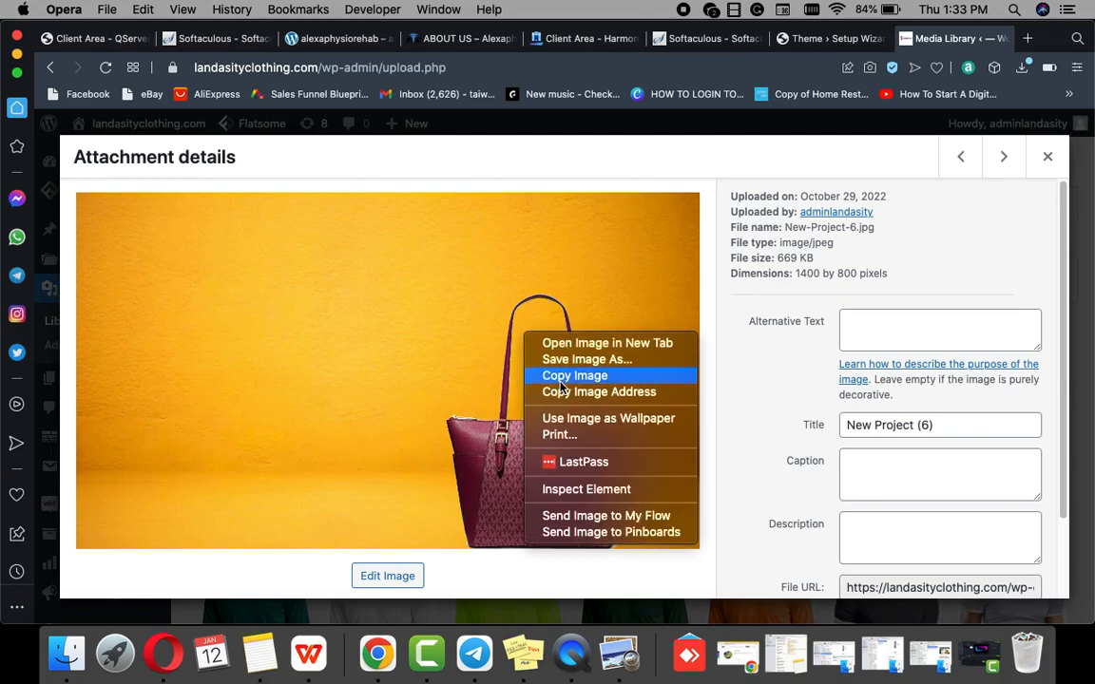
pyautogui.click(564, 361)
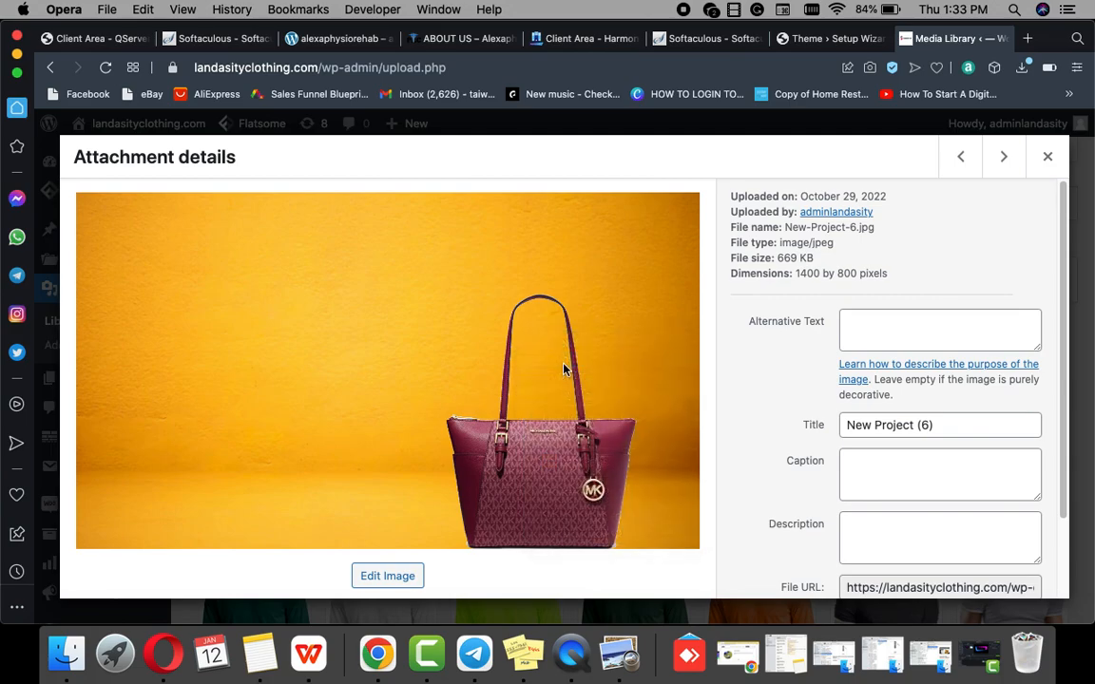
pyautogui.write('a')
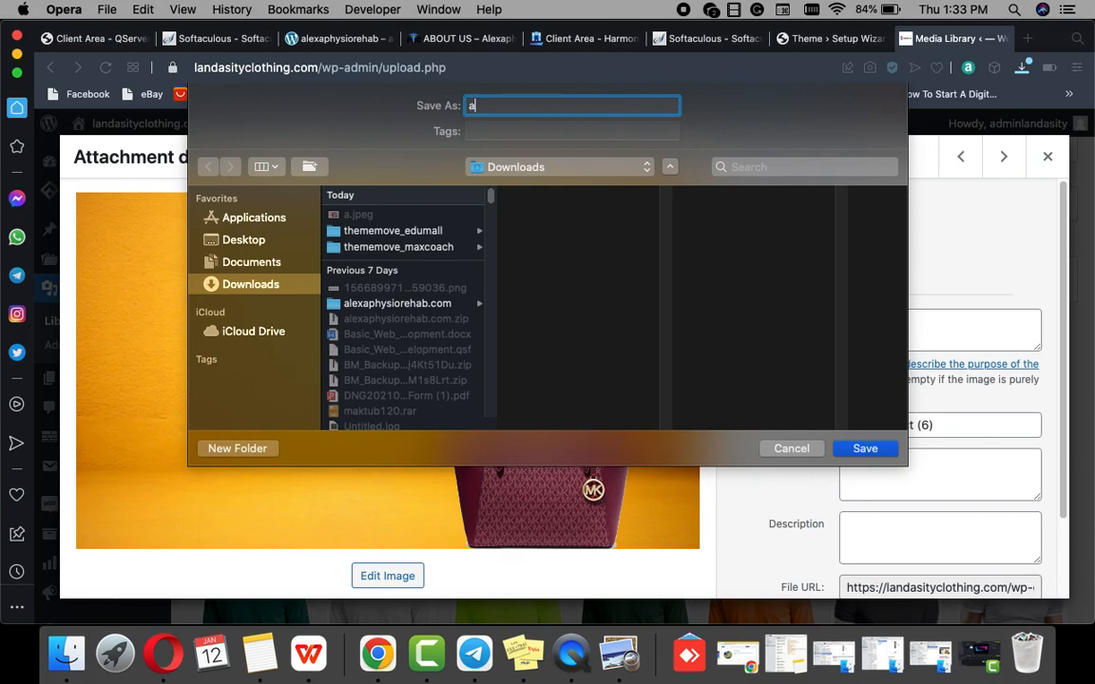
pyautogui.click(865, 448)
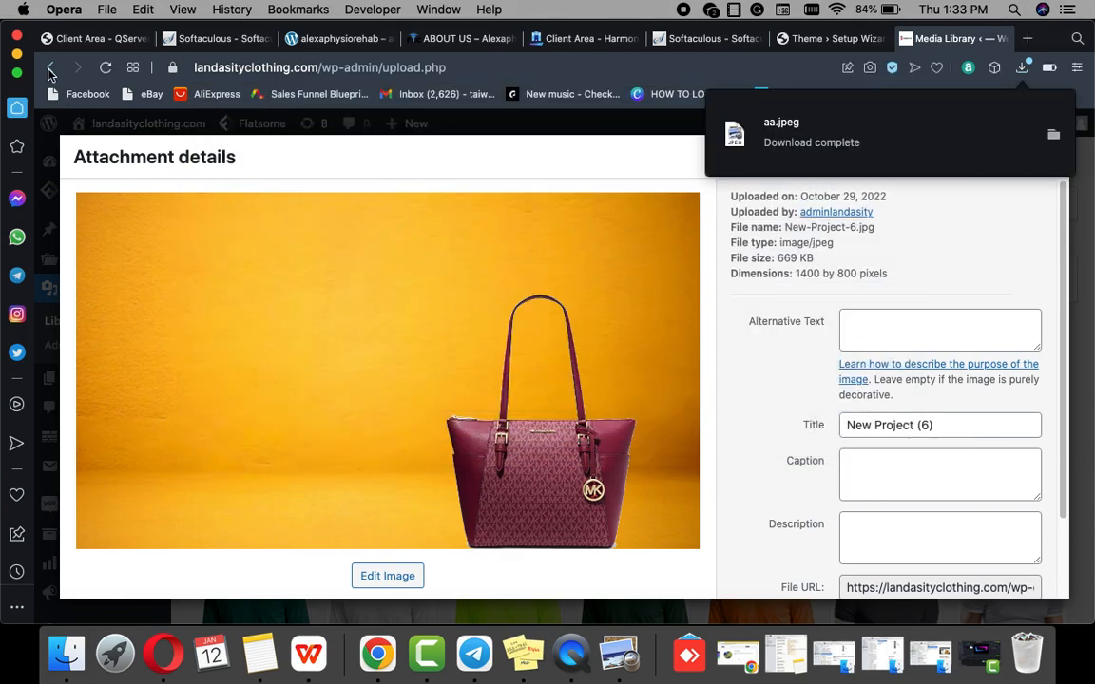
pyautogui.click(51, 68)
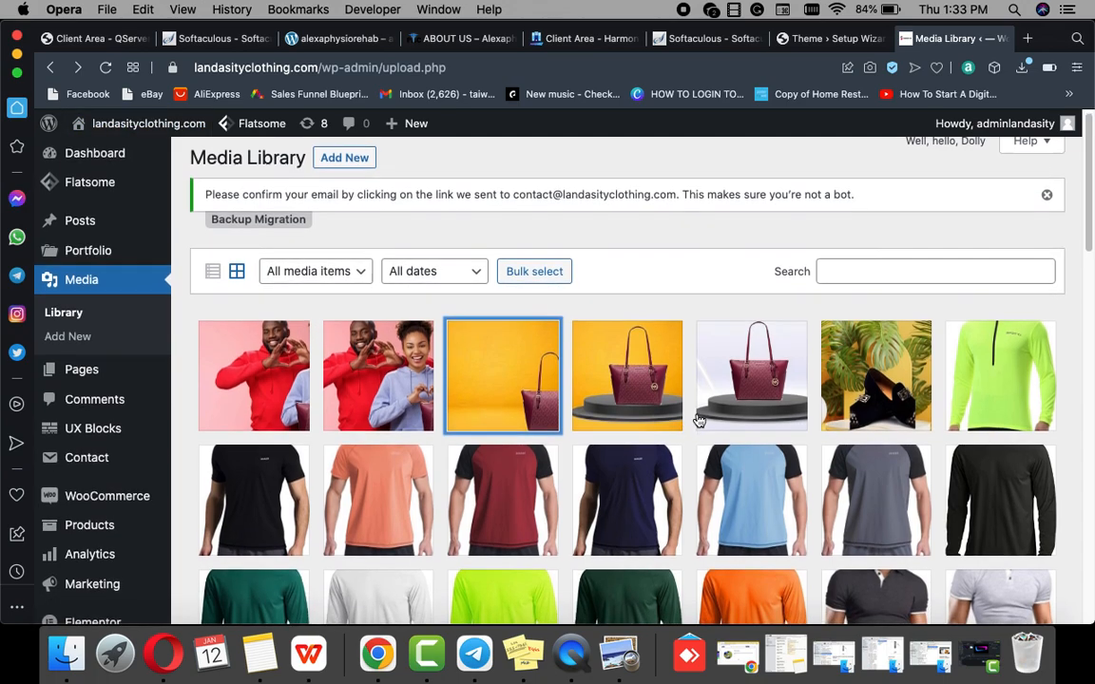
pyautogui.scroll(-5, 699, 421)
pyautogui.scroll(-20, 687, 422)
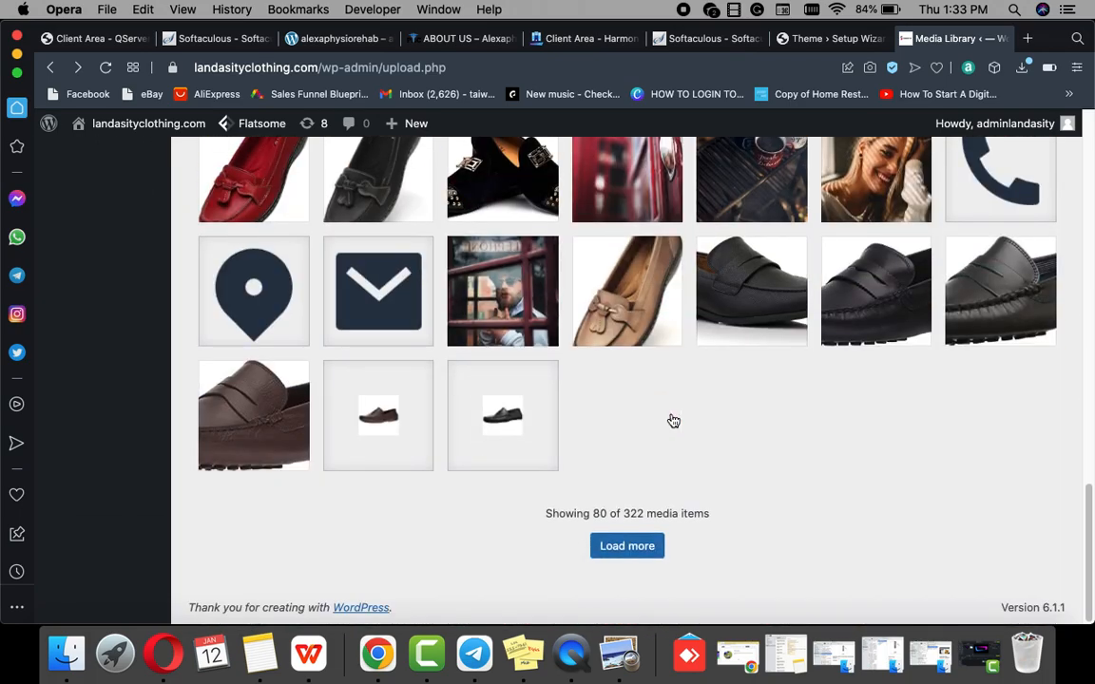
pyautogui.click(630, 551)
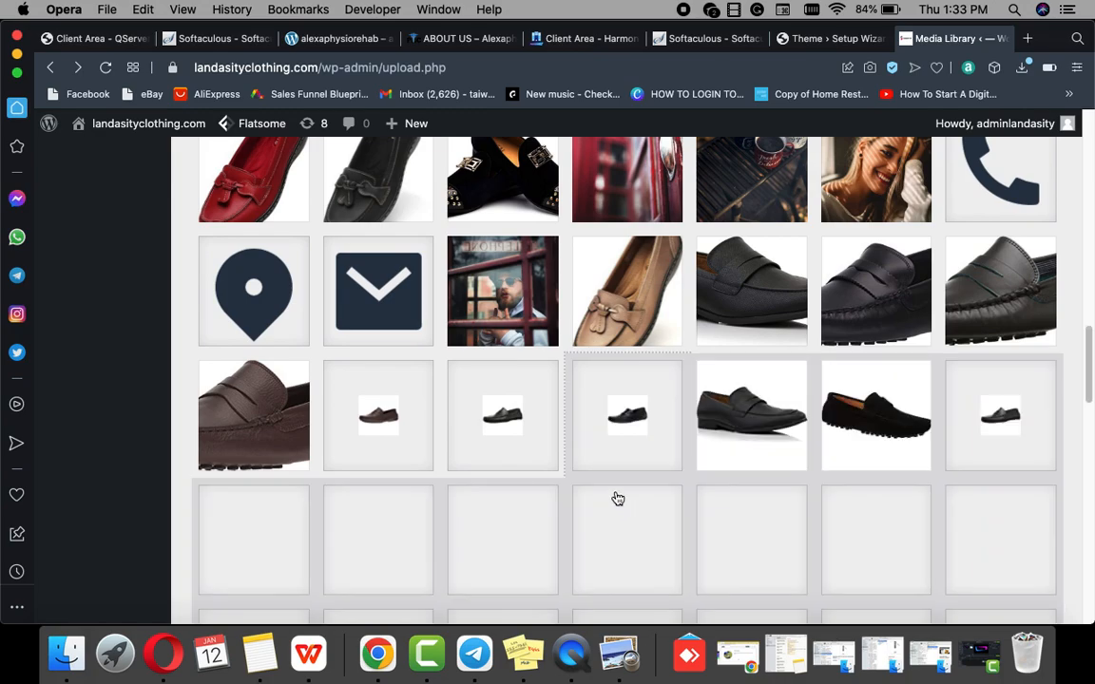
pyautogui.scroll(-10, 616, 499)
pyautogui.scroll(3, 618, 499)
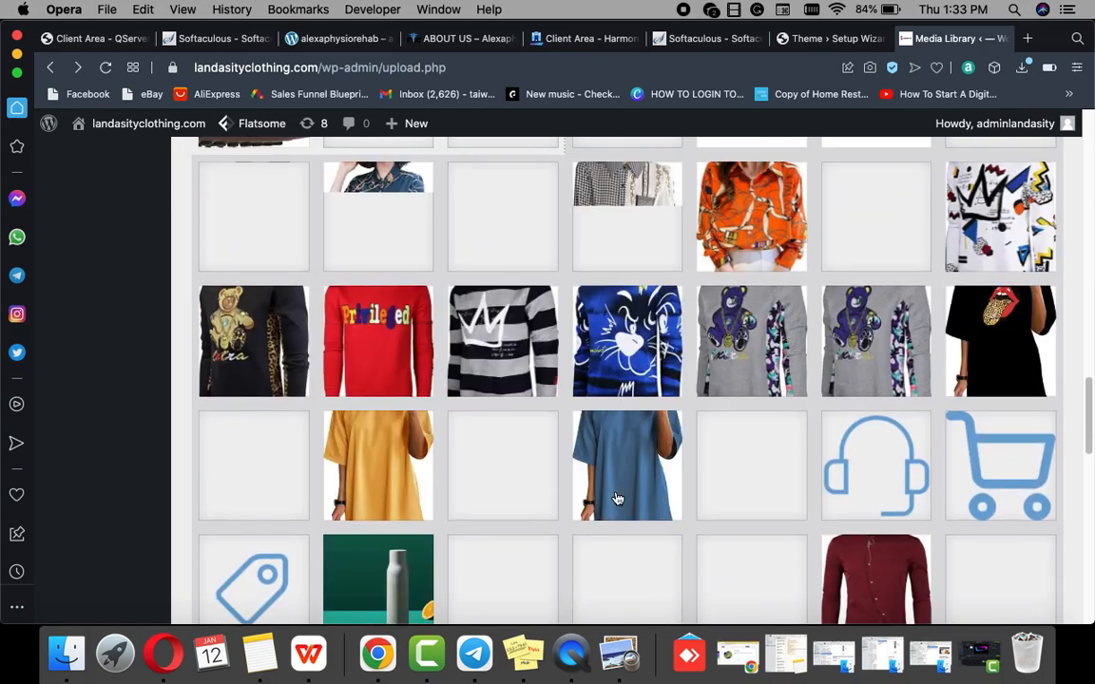
pyautogui.scroll(-4, 618, 499)
pyautogui.scroll(-5, 616, 499)
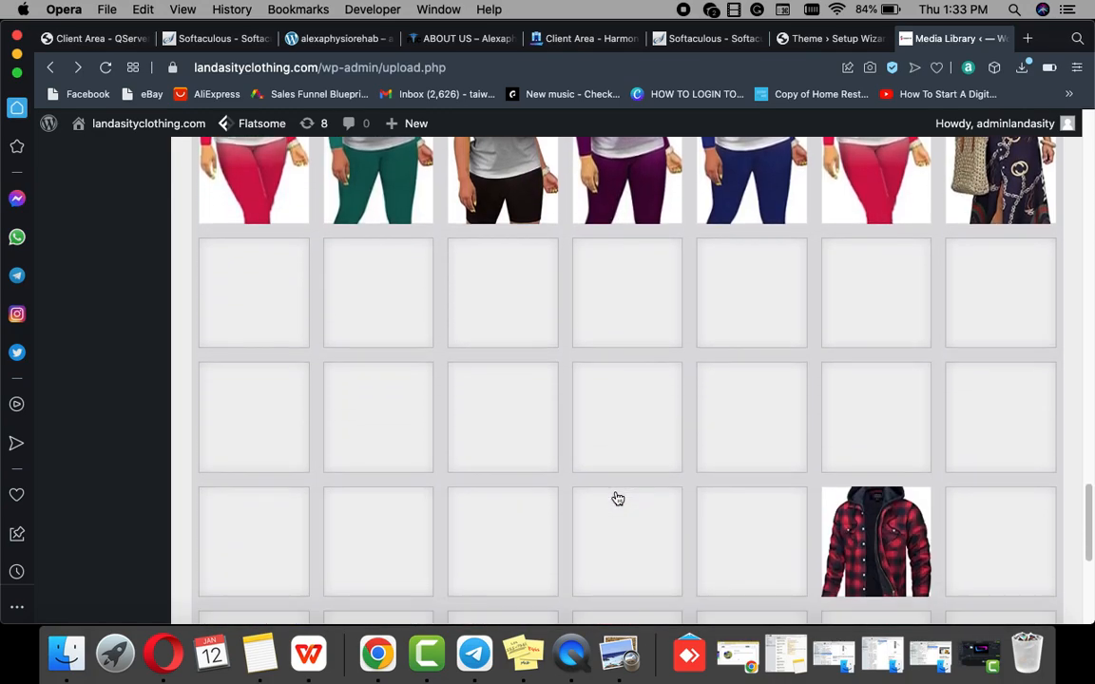
pyautogui.scroll(-5, 618, 499)
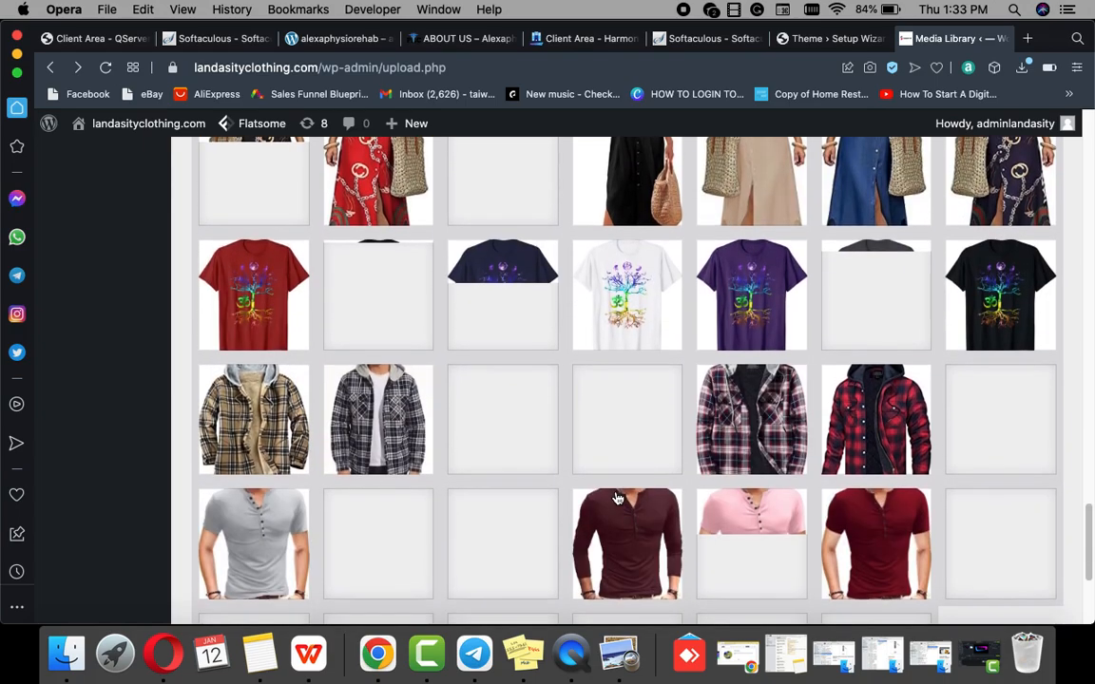
pyautogui.scroll(-1, 618, 499)
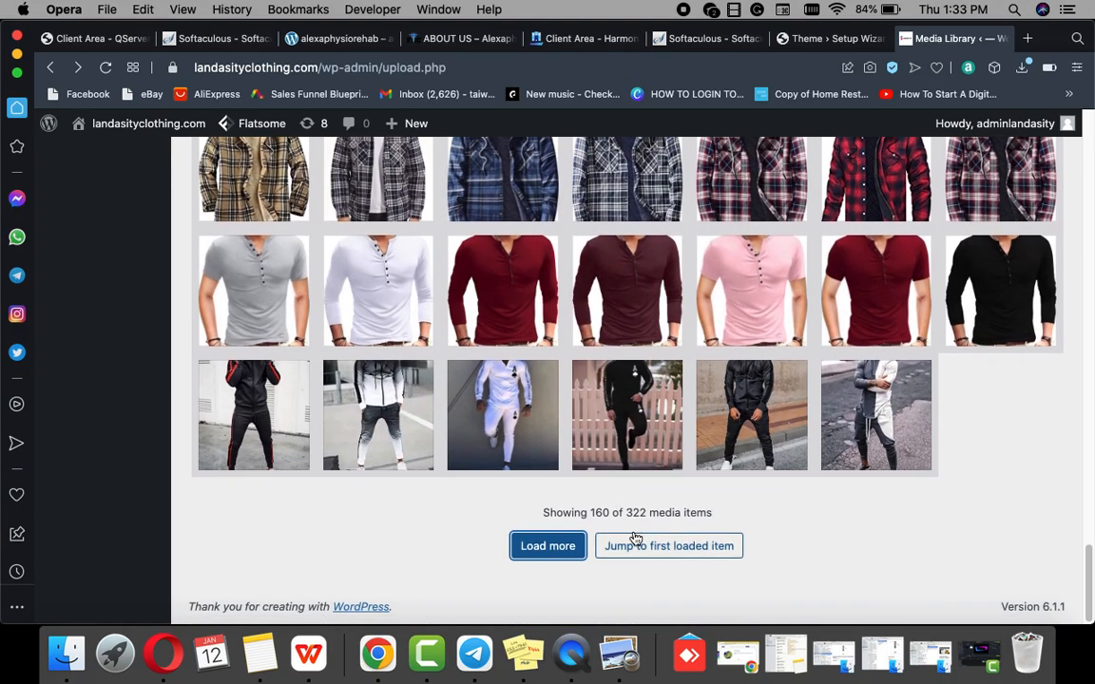
pyautogui.click(653, 559)
pyautogui.scroll(-10, 650, 548)
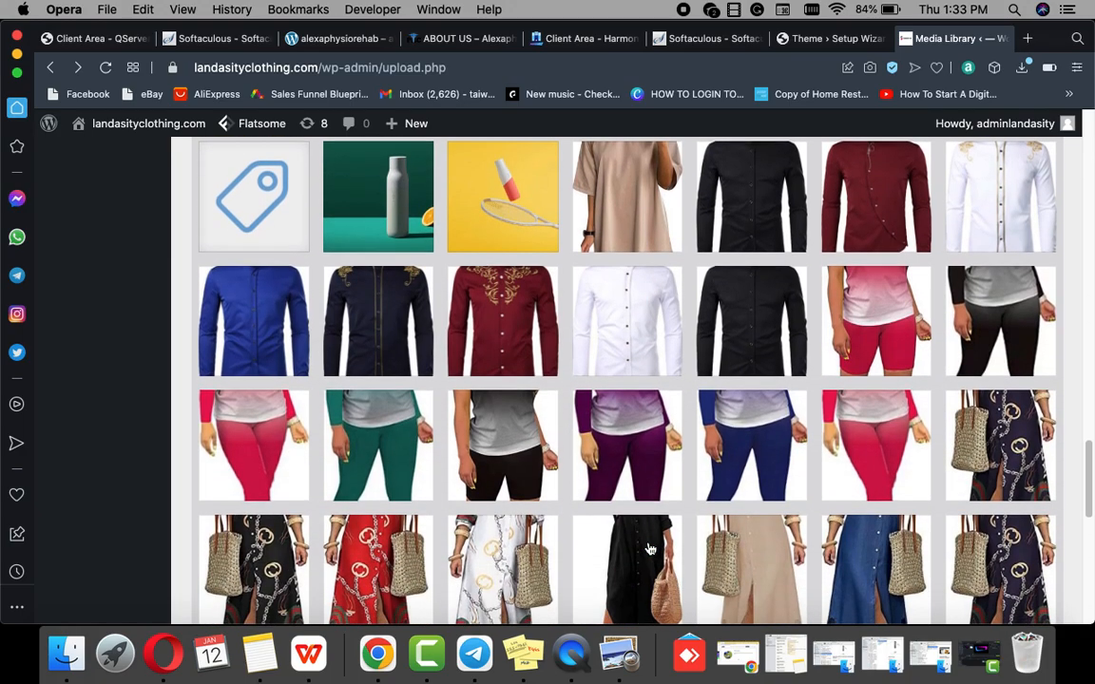
pyautogui.scroll(-1, 649, 547)
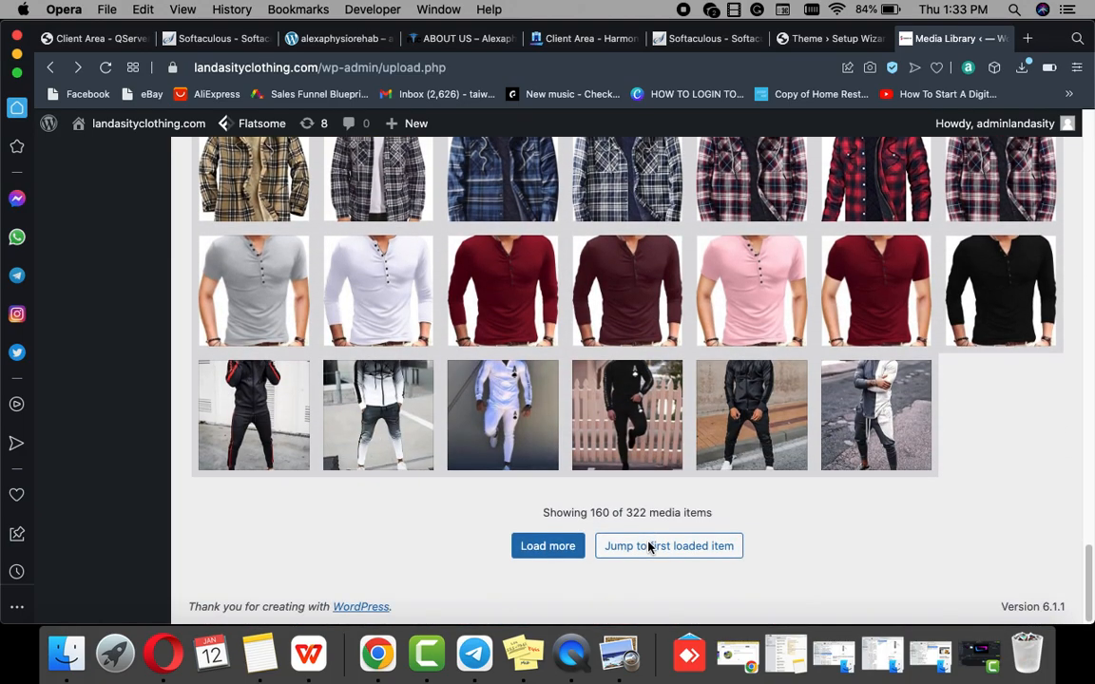
pyautogui.click(658, 559)
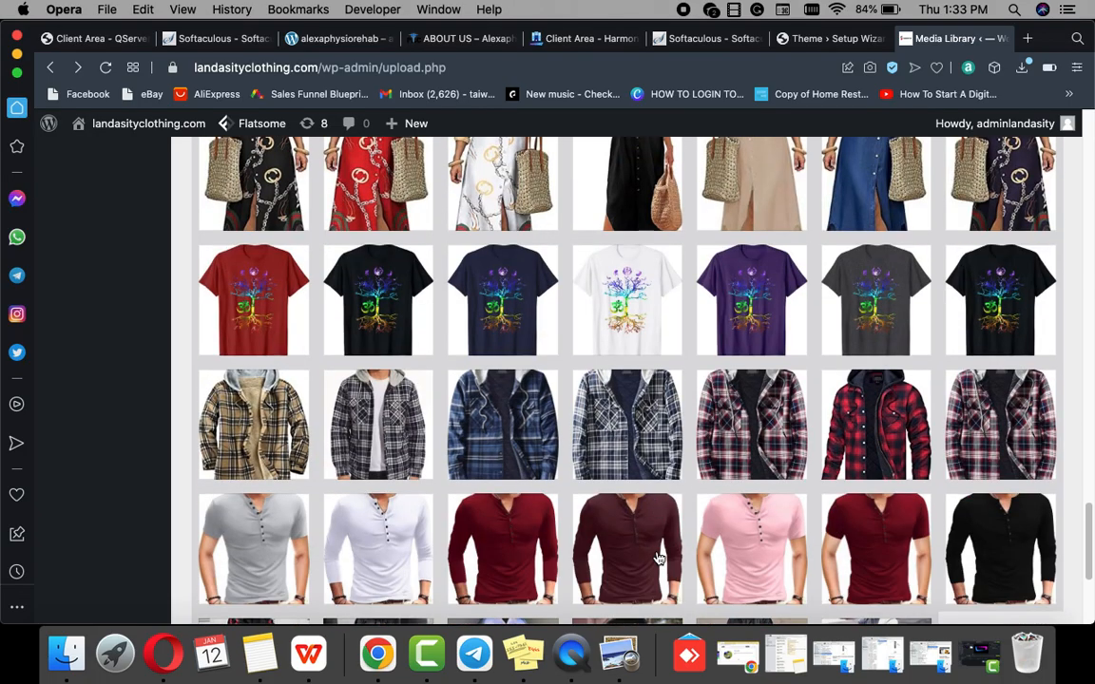
pyautogui.scroll(-7, 658, 559)
pyautogui.click(657, 548)
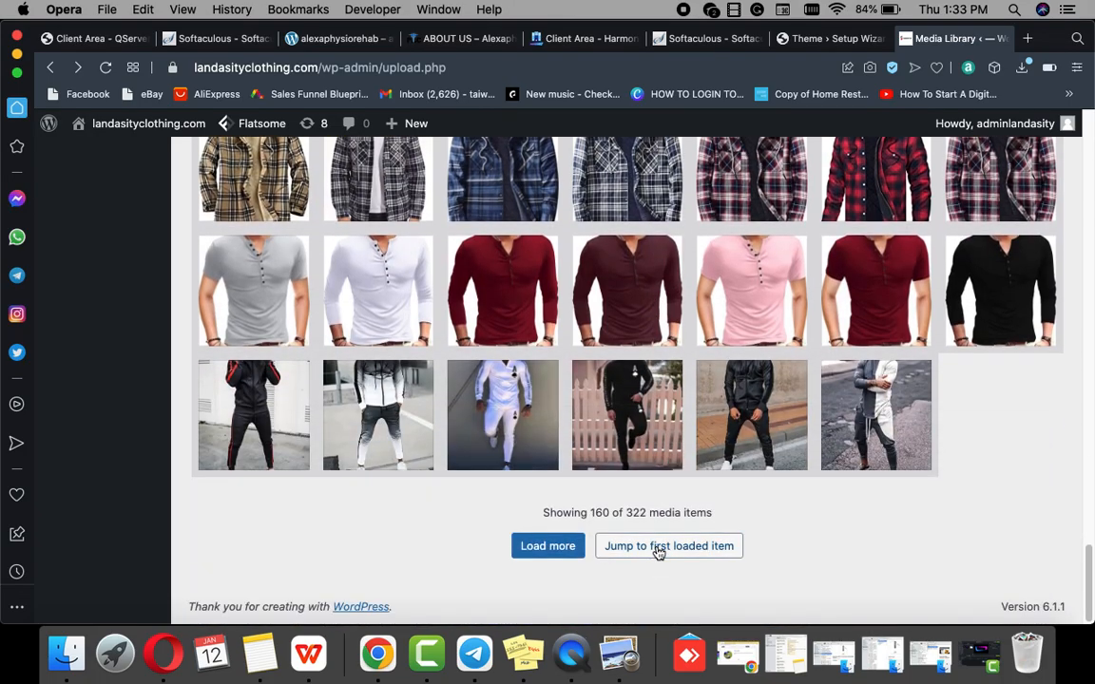
pyautogui.scroll(-3, 658, 551)
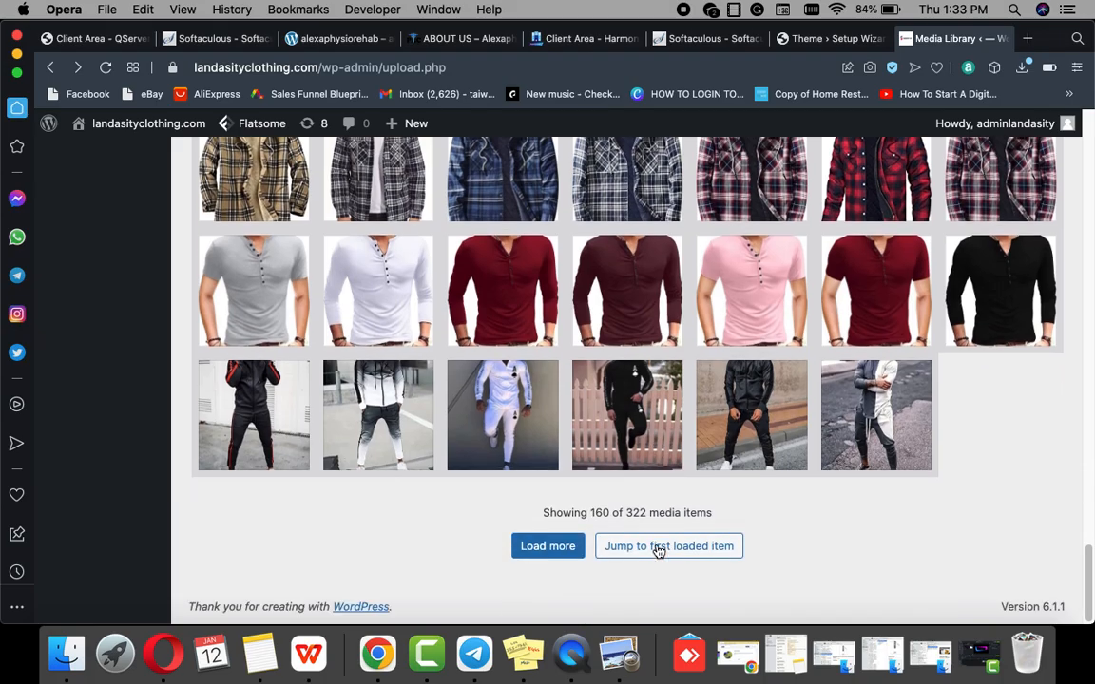
pyautogui.click(657, 550)
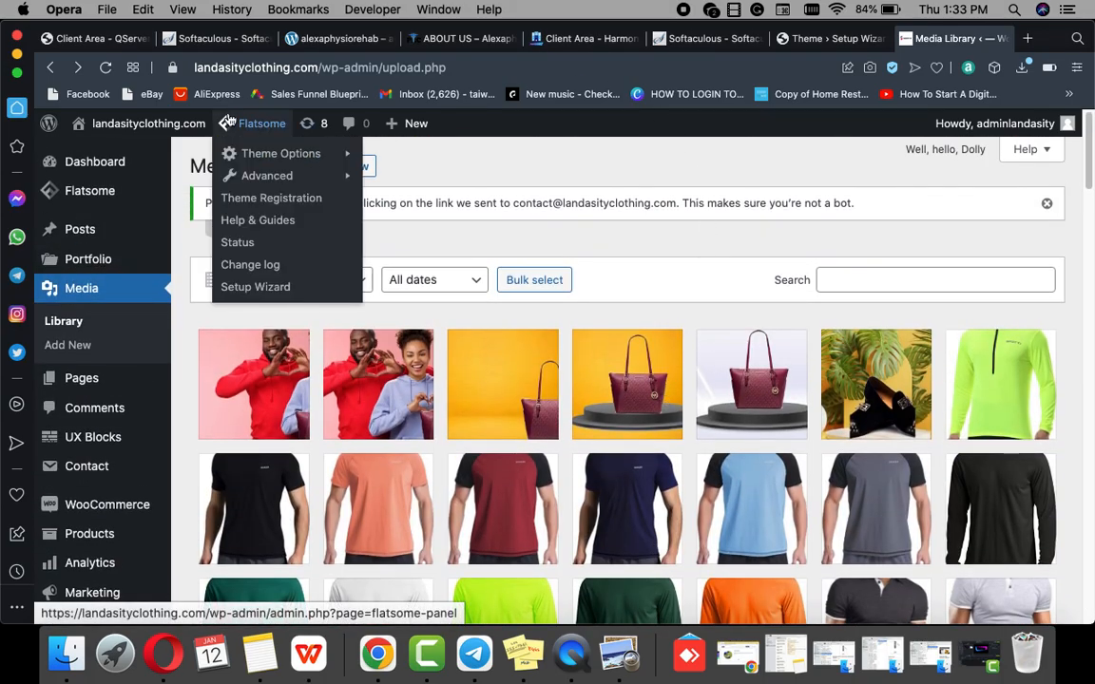
# Step: Visit the live landasityclothing.com site and save the Landasity logo as a1.png
pyautogui.moveTo(100, 121)
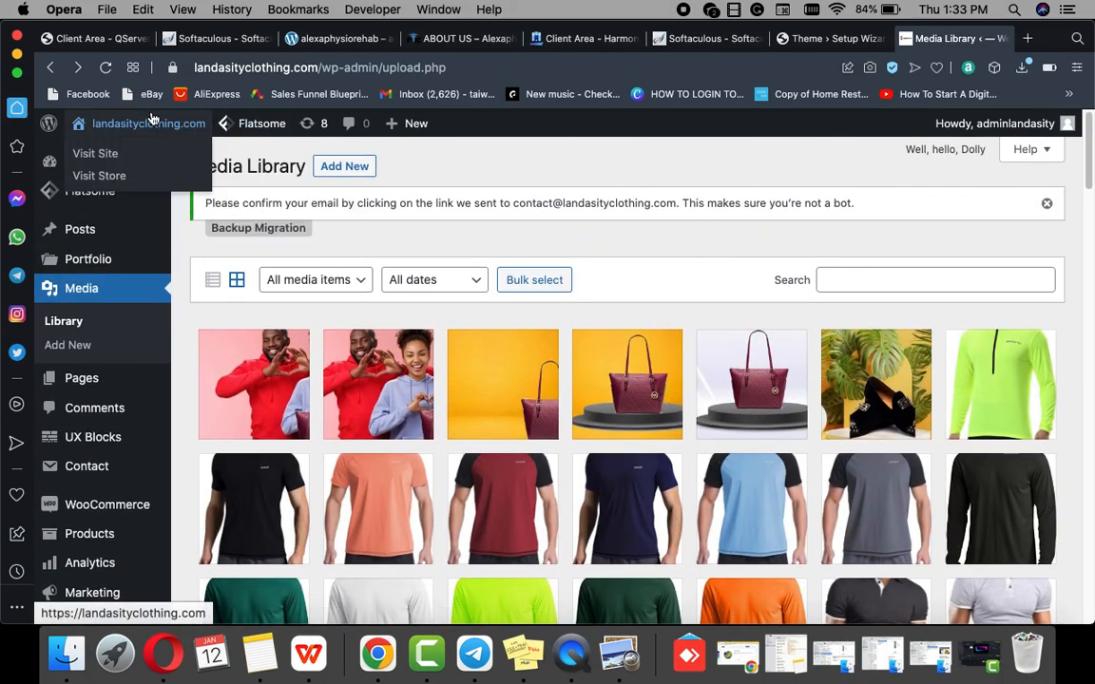
pyautogui.click(96, 153)
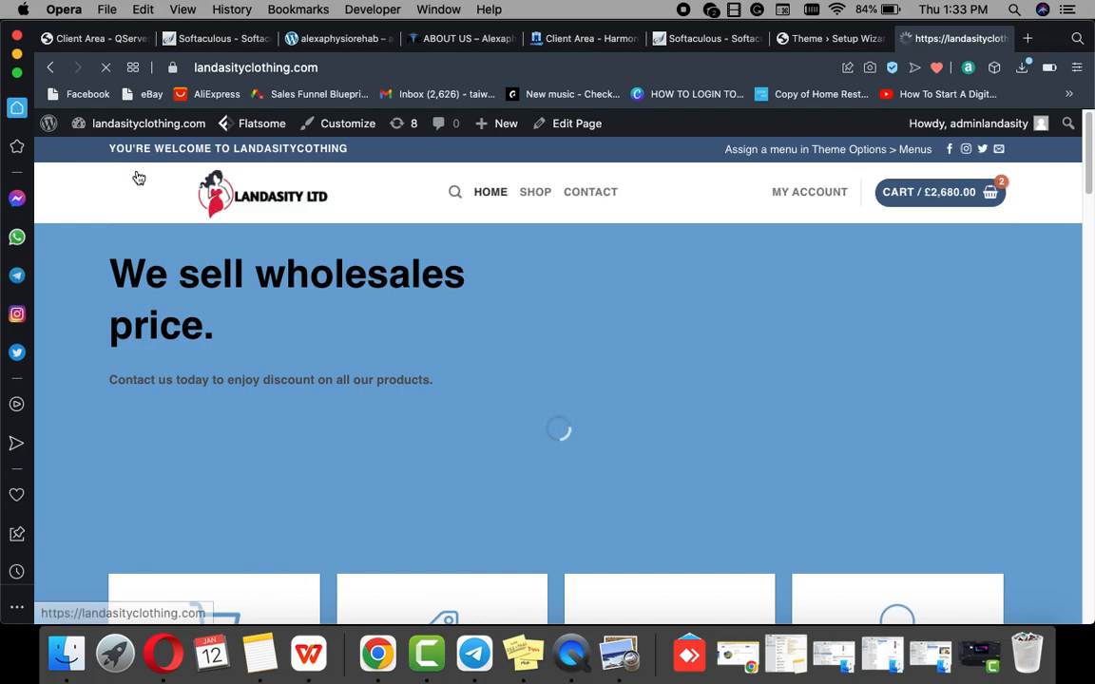
pyautogui.rightClick(252, 201)
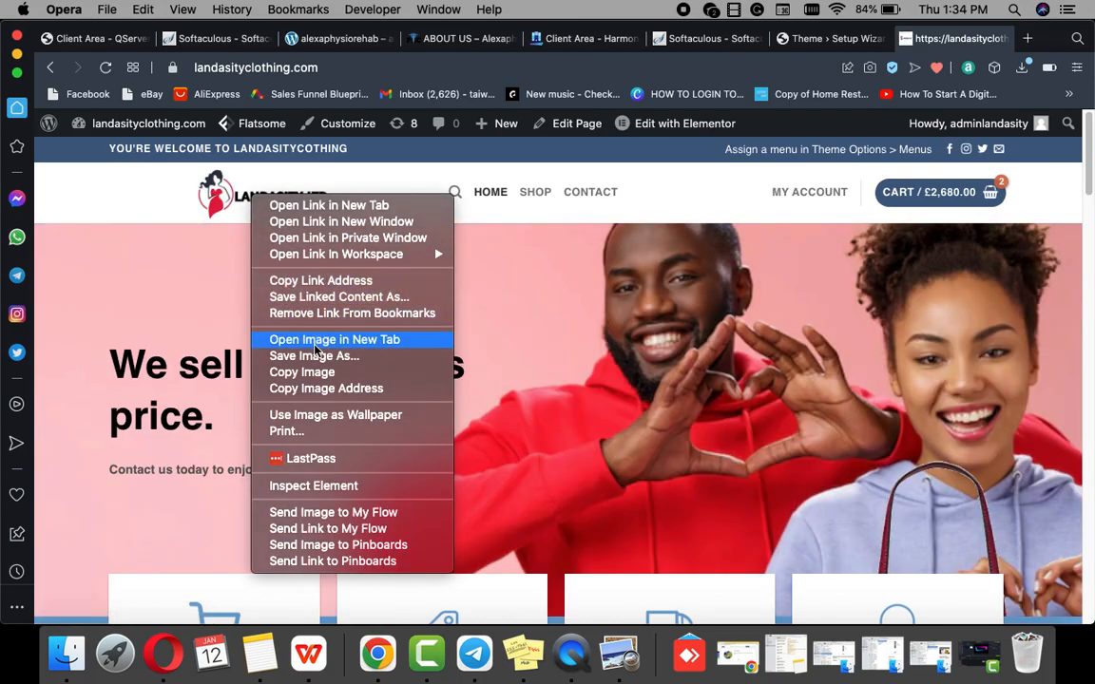
pyautogui.click(314, 356)
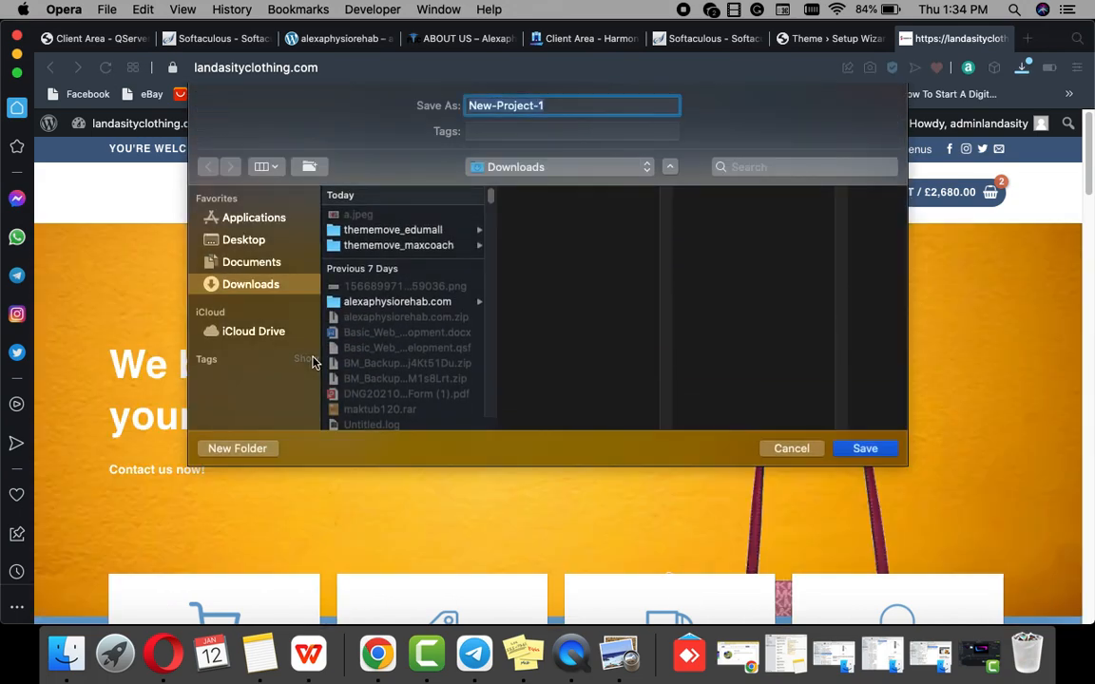
pyautogui.write('a')
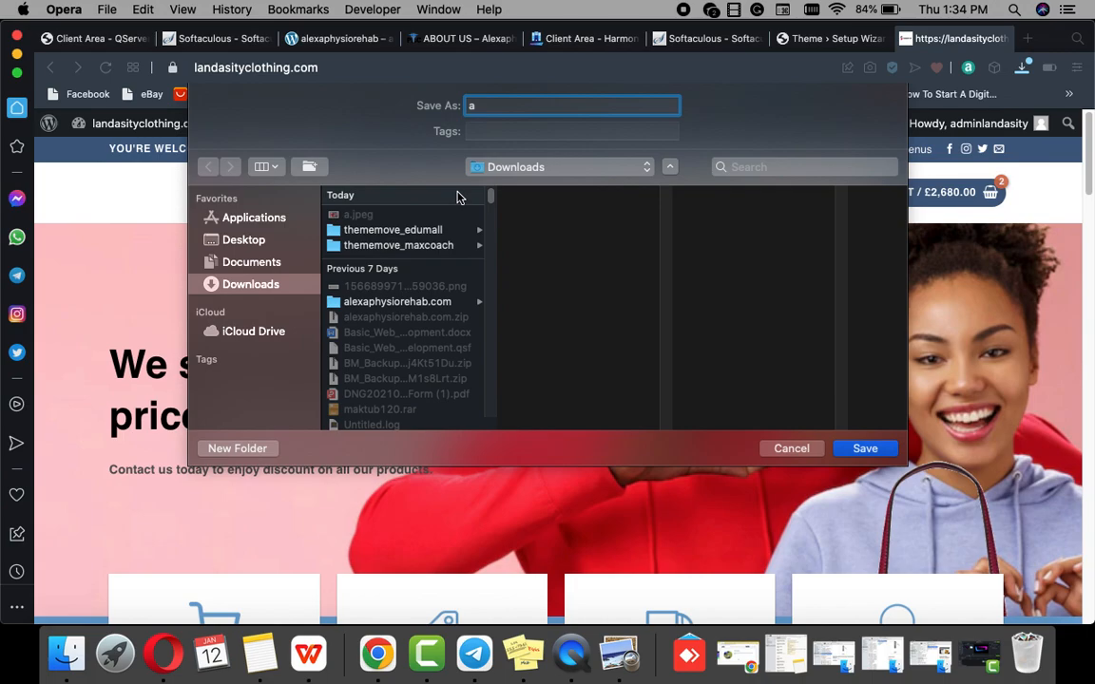
pyautogui.write('1')
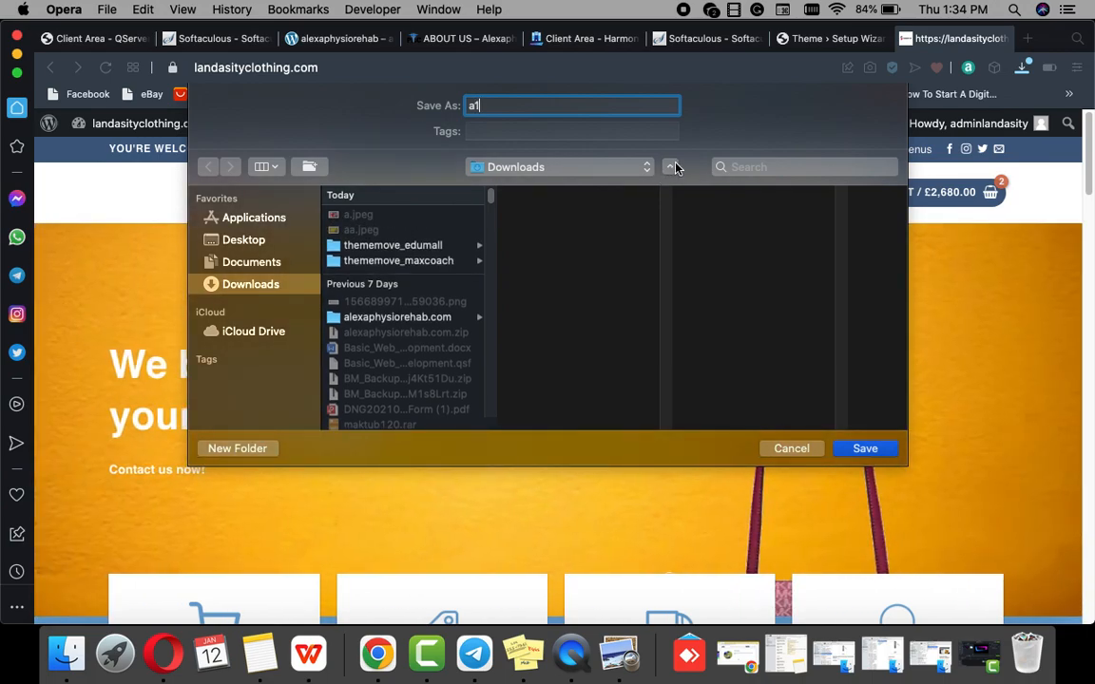
pyautogui.click(865, 451)
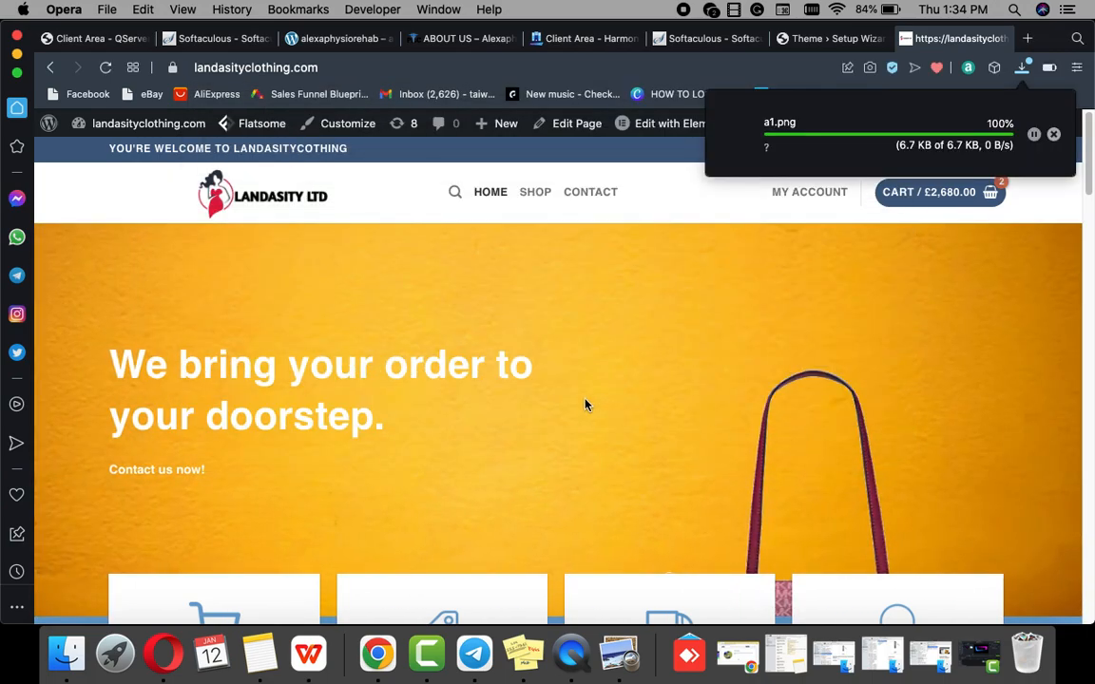
# Step: Look over the homepage, then return to the Flatsome wizard's Install Demo Content step
pyautogui.scroll(-4, 570, 401)
pyautogui.scroll(4, 569, 401)
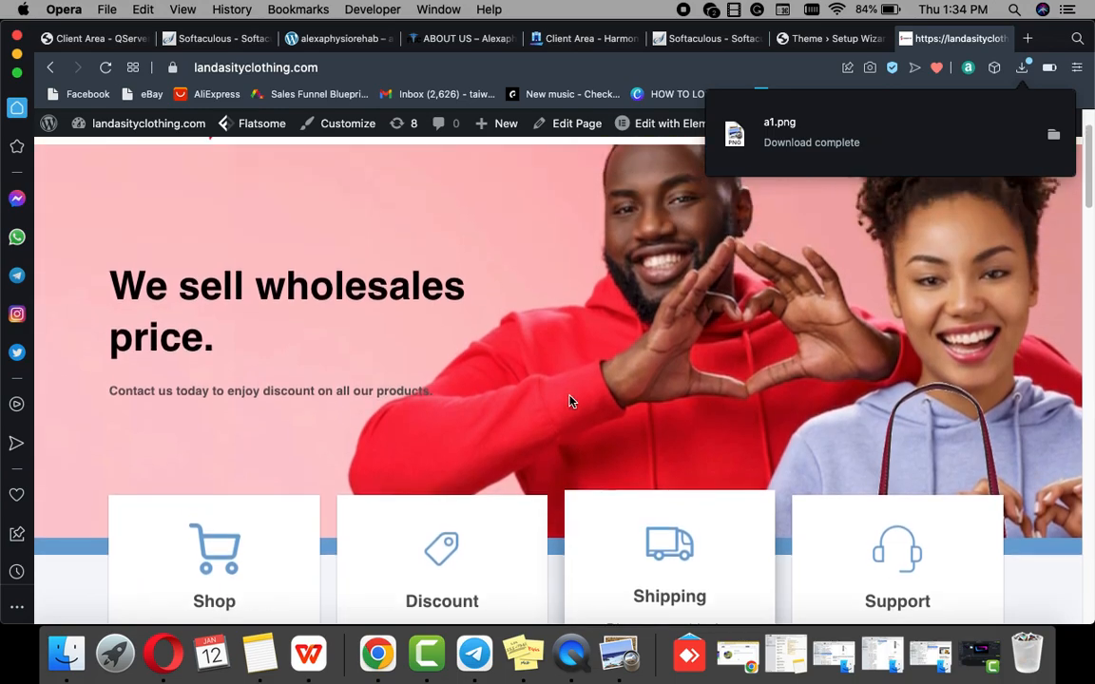
pyautogui.scroll(-2, 569, 401)
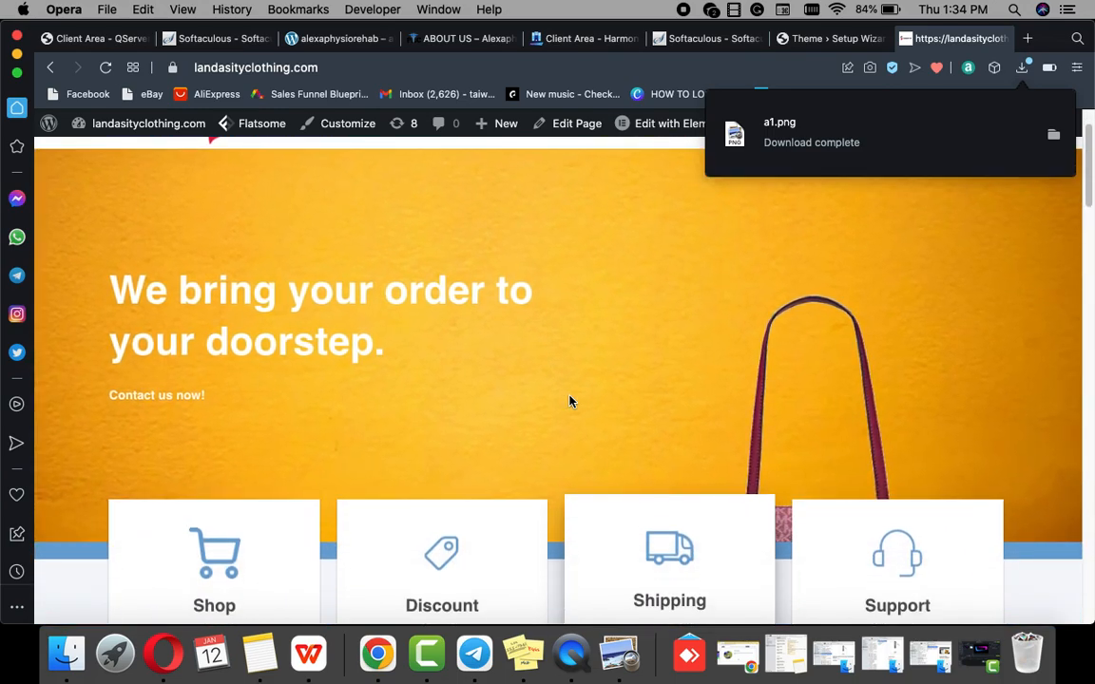
pyautogui.scroll(-2, 570, 401)
pyautogui.rightClick(569, 401)
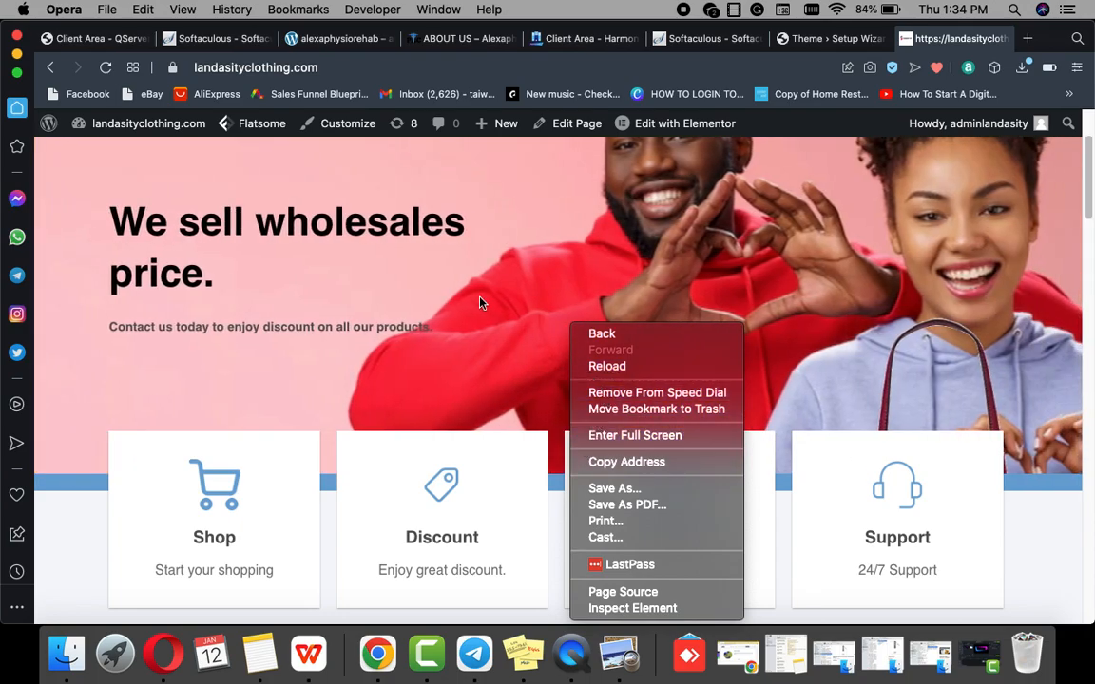
pyautogui.click(482, 359)
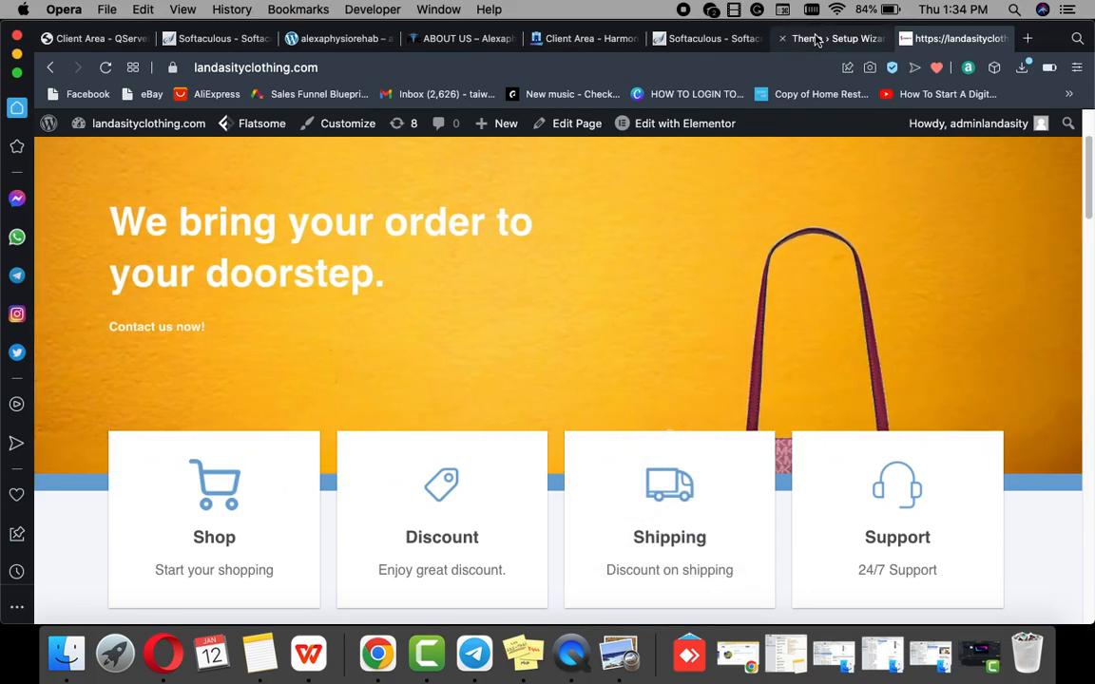
pyautogui.click(807, 38)
pyautogui.scroll(-3, 655, 261)
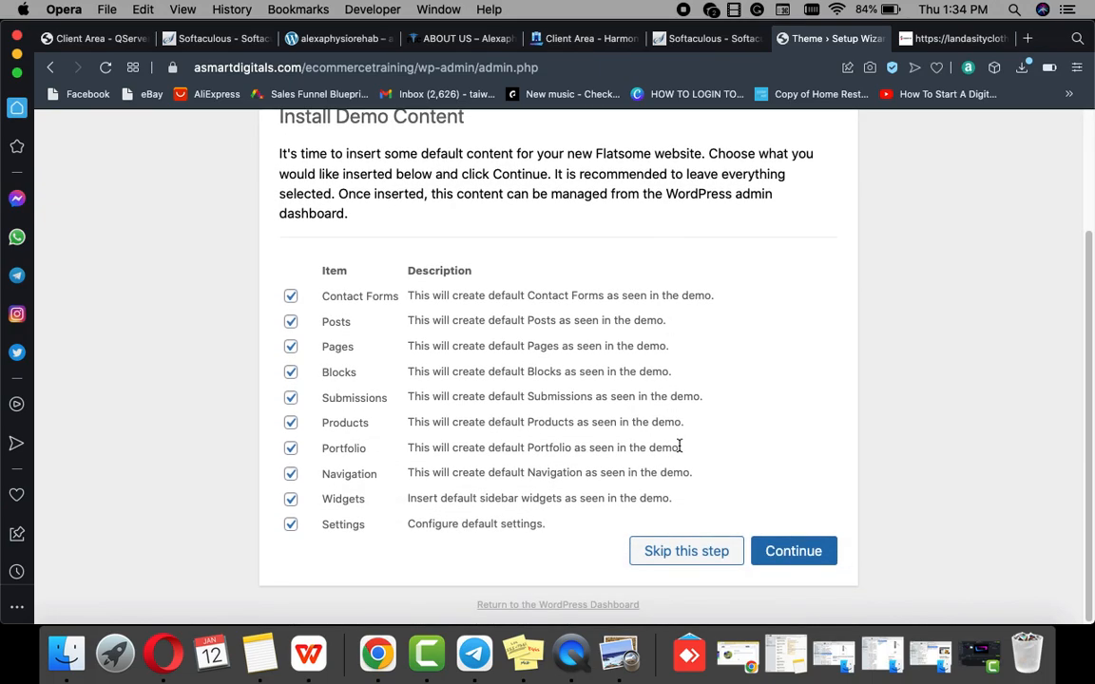
# Step: Start importing all ticked demo content, then return to the landasityclothing.com homepage tab
pyautogui.click(806, 552)
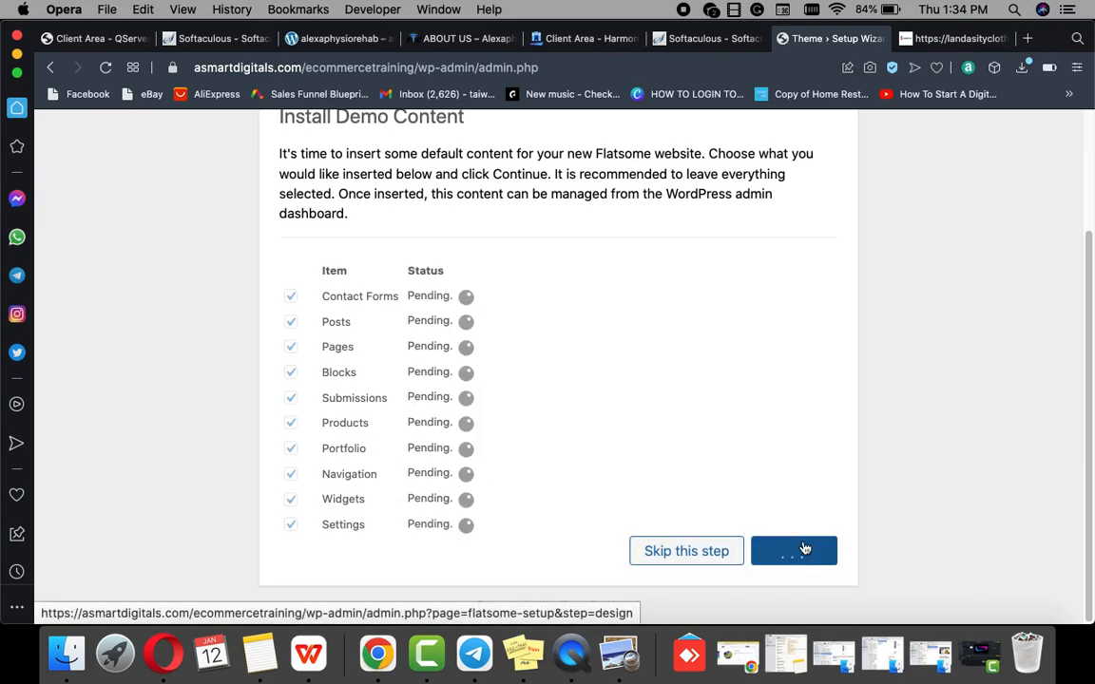
pyautogui.scroll(3, 572, 464)
pyautogui.scroll(-3, 572, 464)
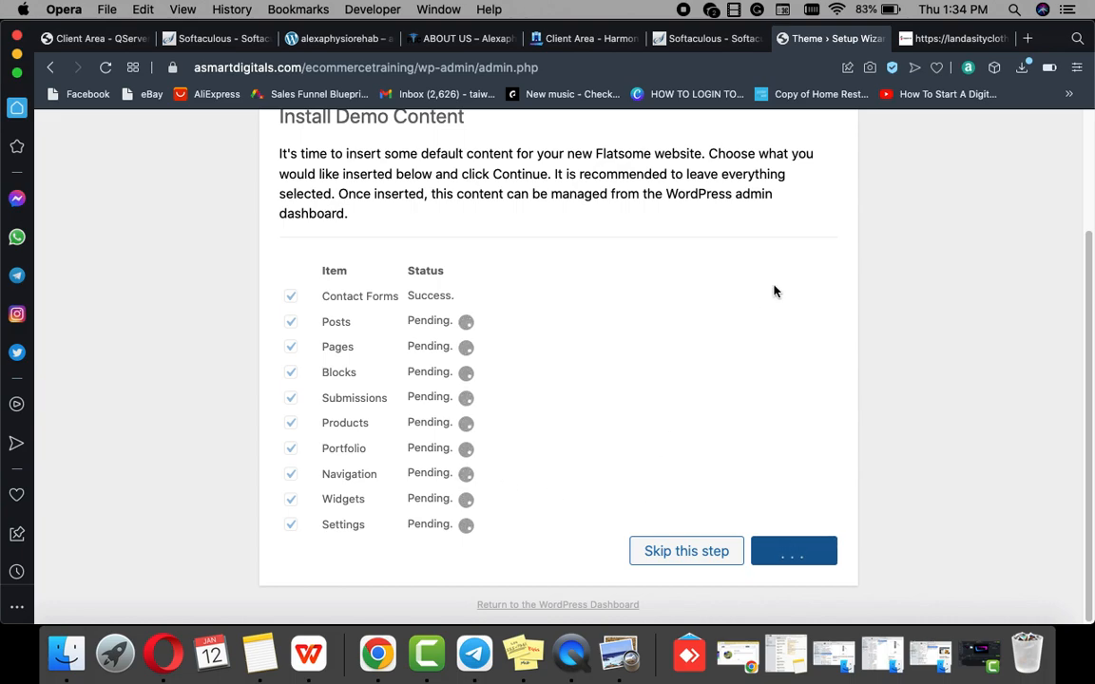
pyautogui.click(934, 42)
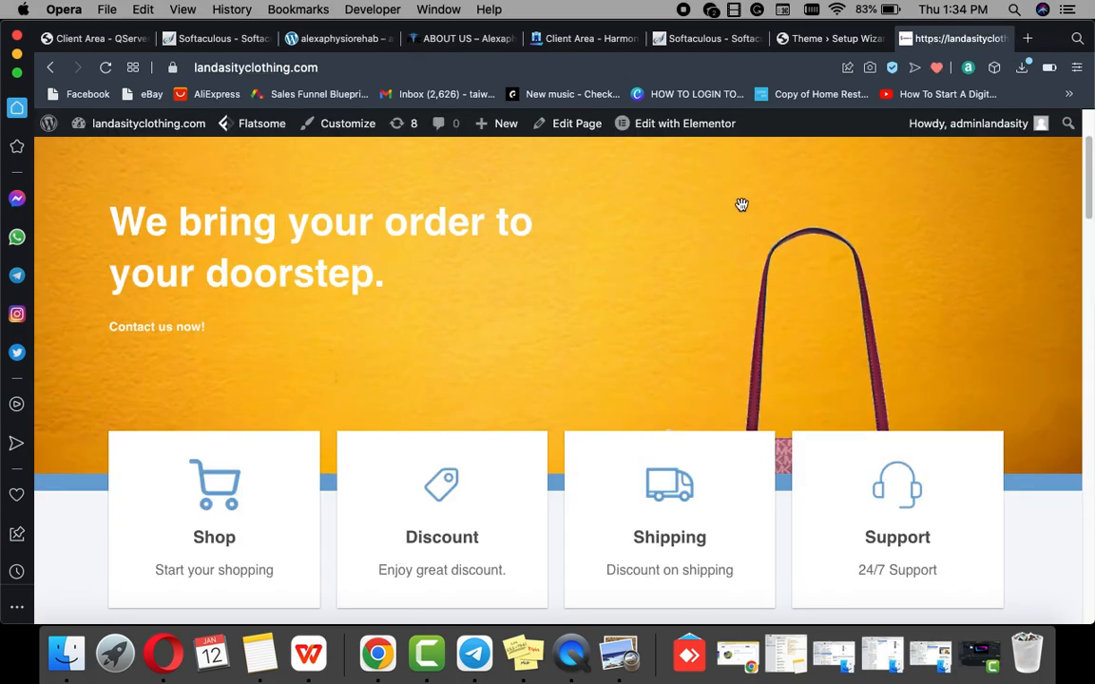
# Step: Save the loafer shoe product image as ashoe.jpg
pyautogui.scroll(-10, 746, 214)
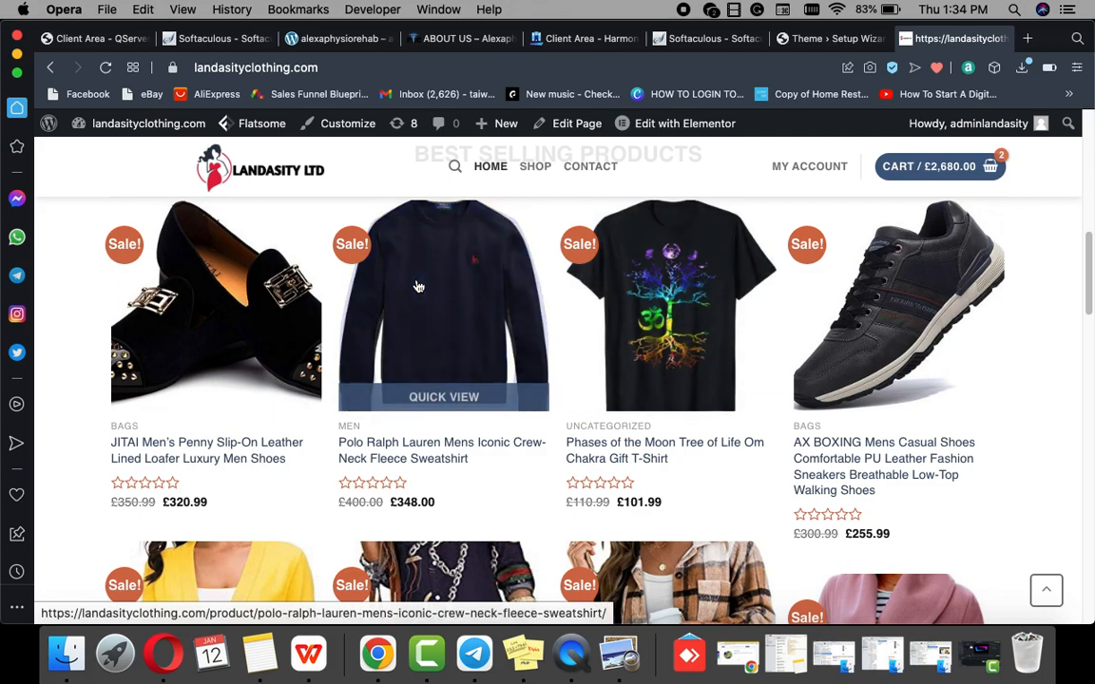
pyautogui.rightClick(287, 246)
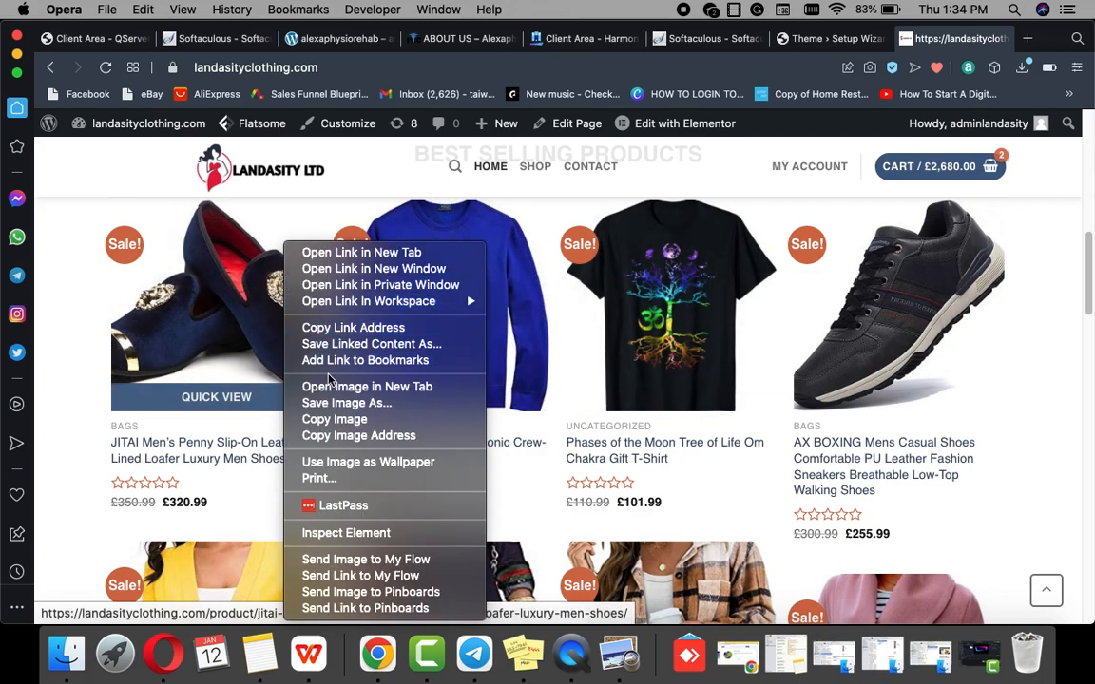
pyautogui.click(331, 405)
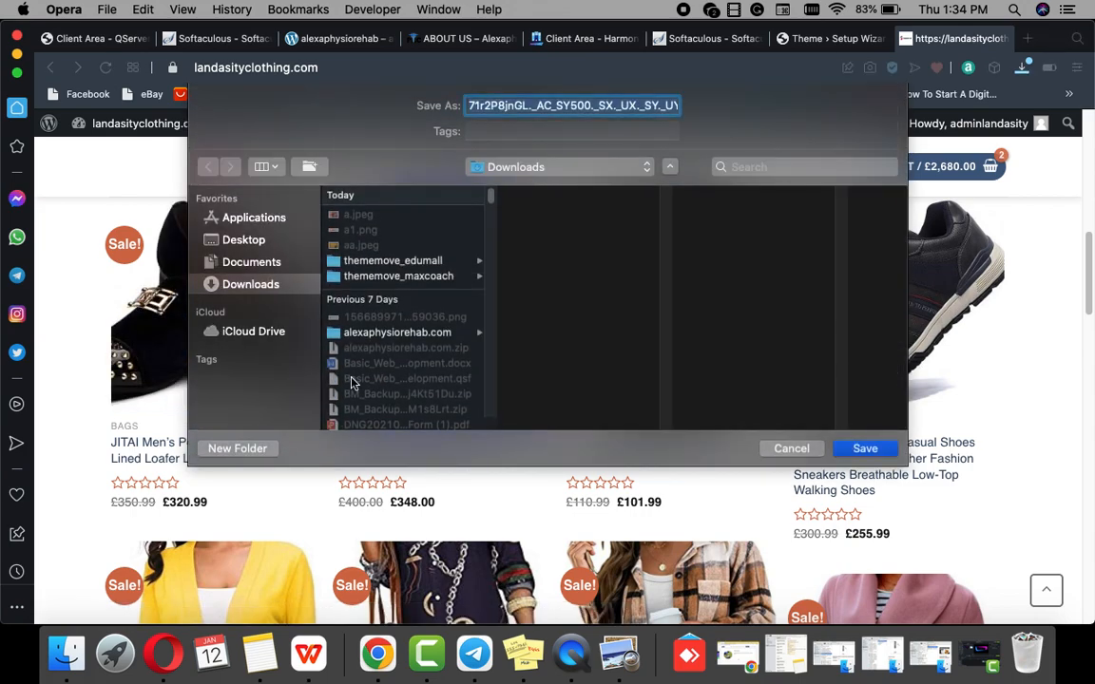
pyautogui.write('ashoe.jpg')
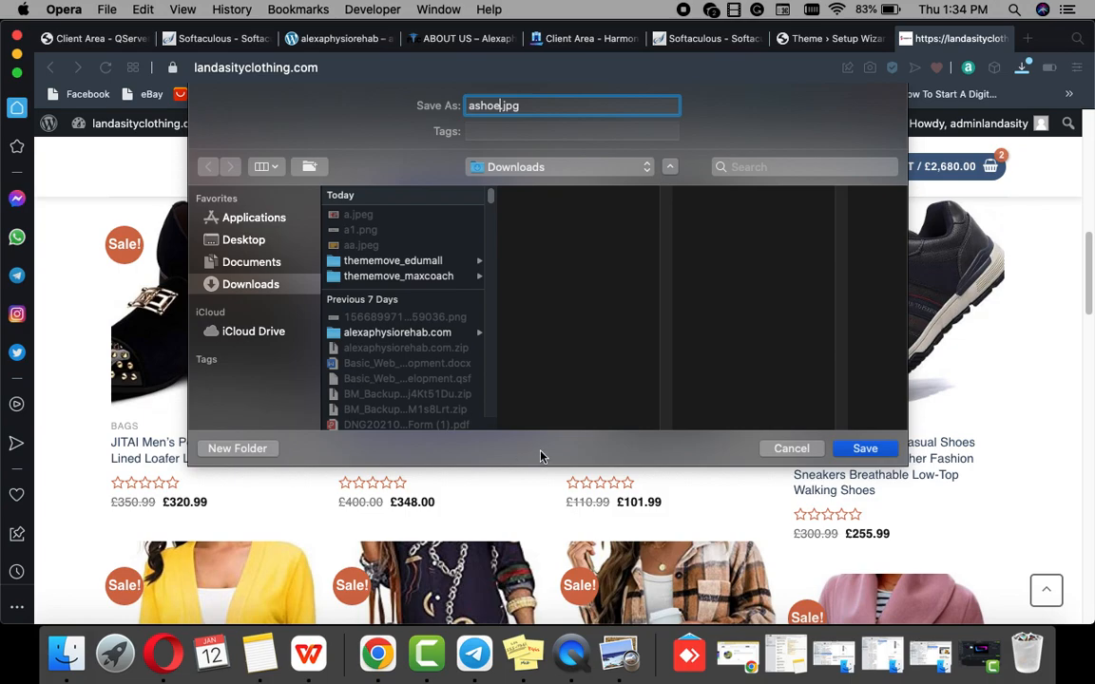
pyautogui.click(862, 449)
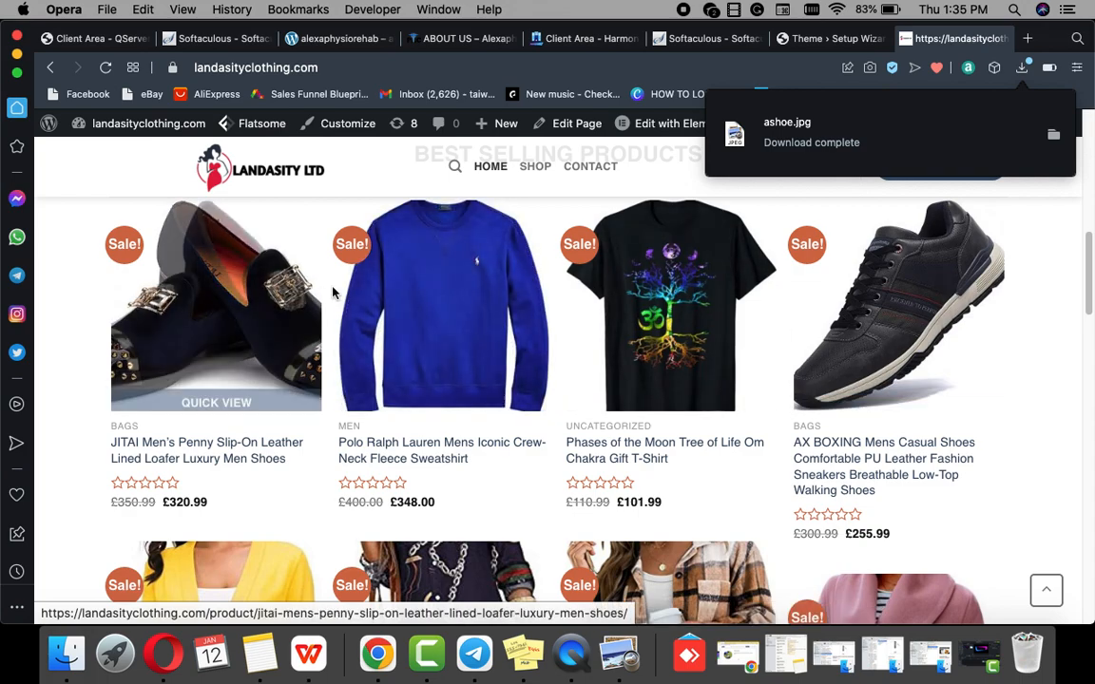
# Step: Save the Polo Ralph Lauren sweatshirt image, then return to the demo content import
pyautogui.rightClick(481, 245)
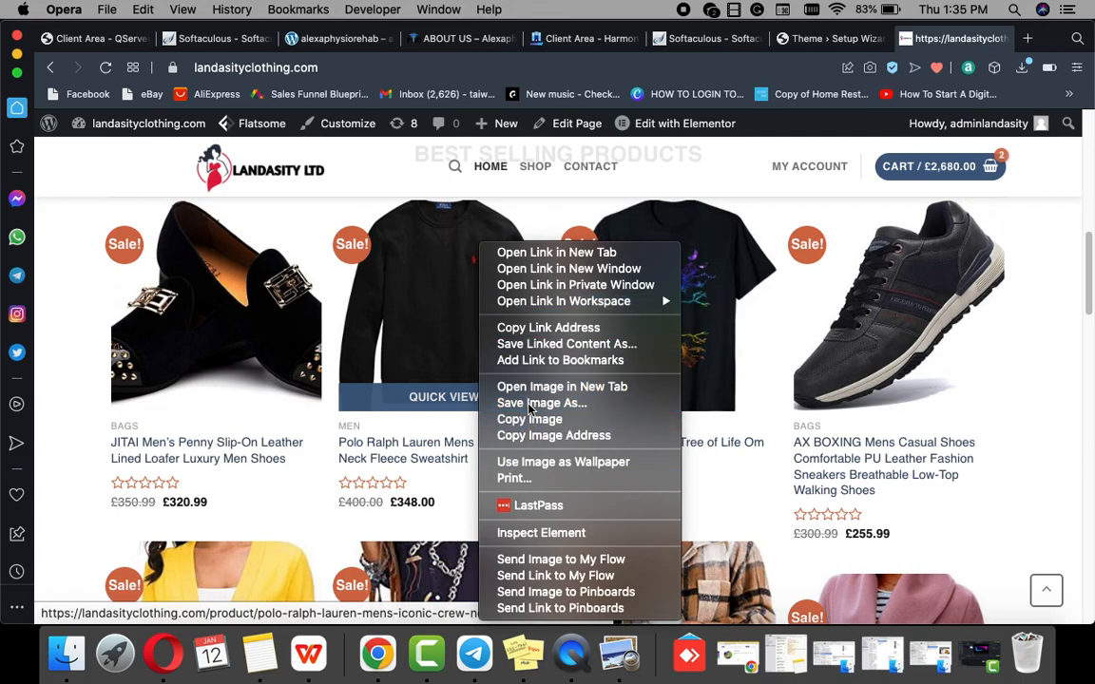
pyautogui.click(411, 377)
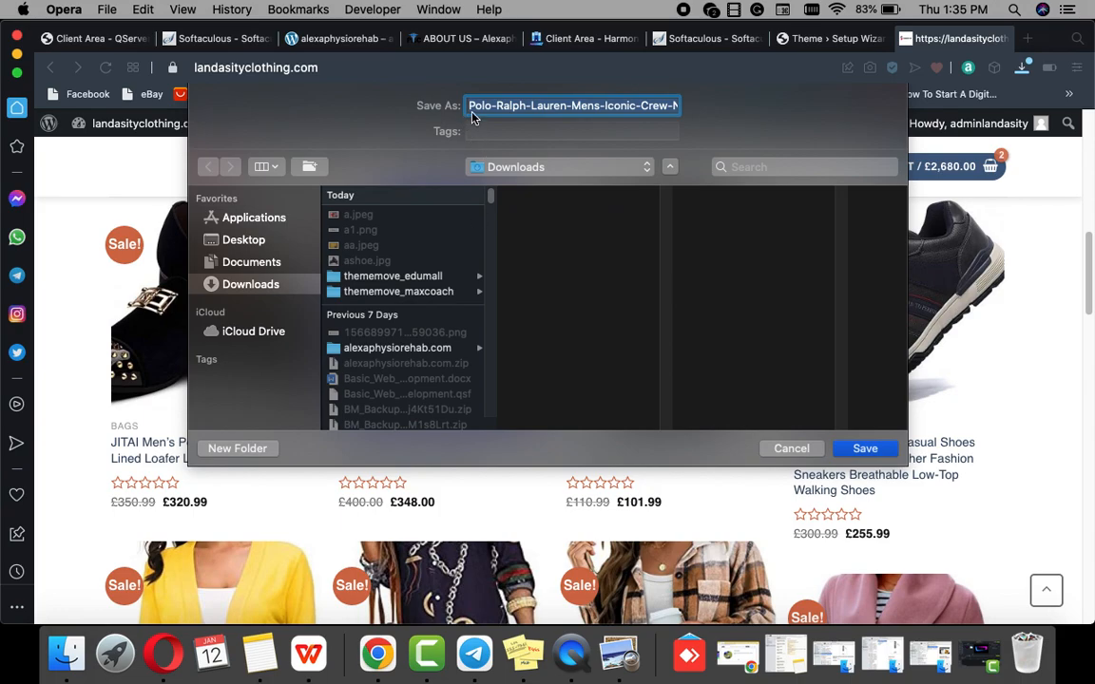
pyautogui.write('atshirt1-300x300')
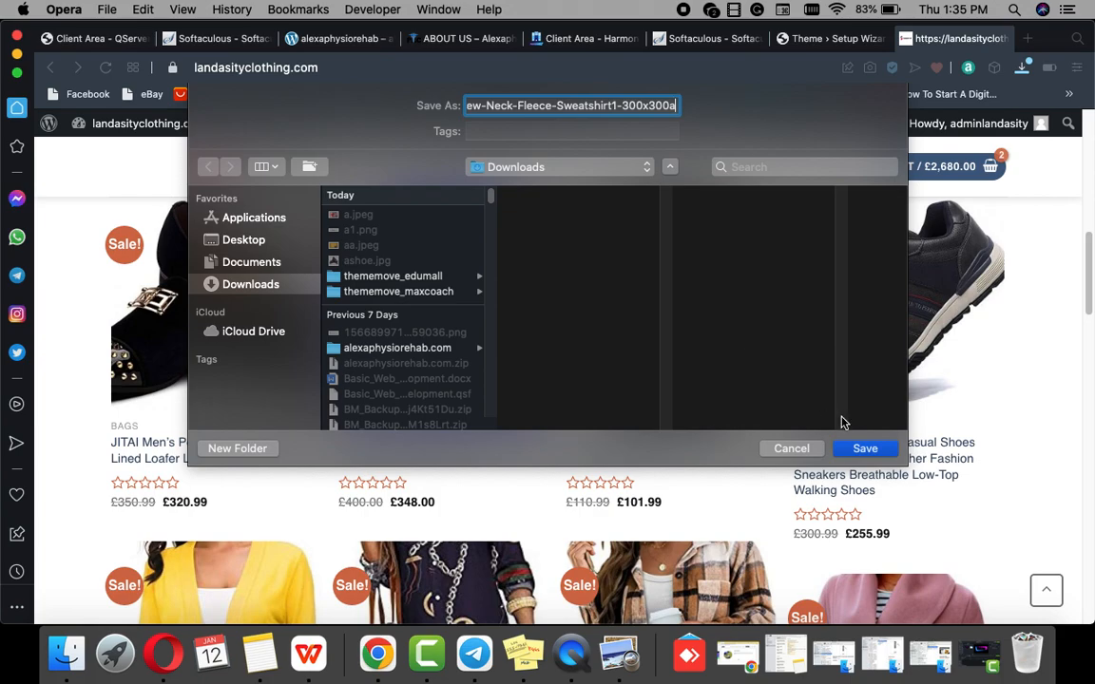
pyautogui.press('Return')
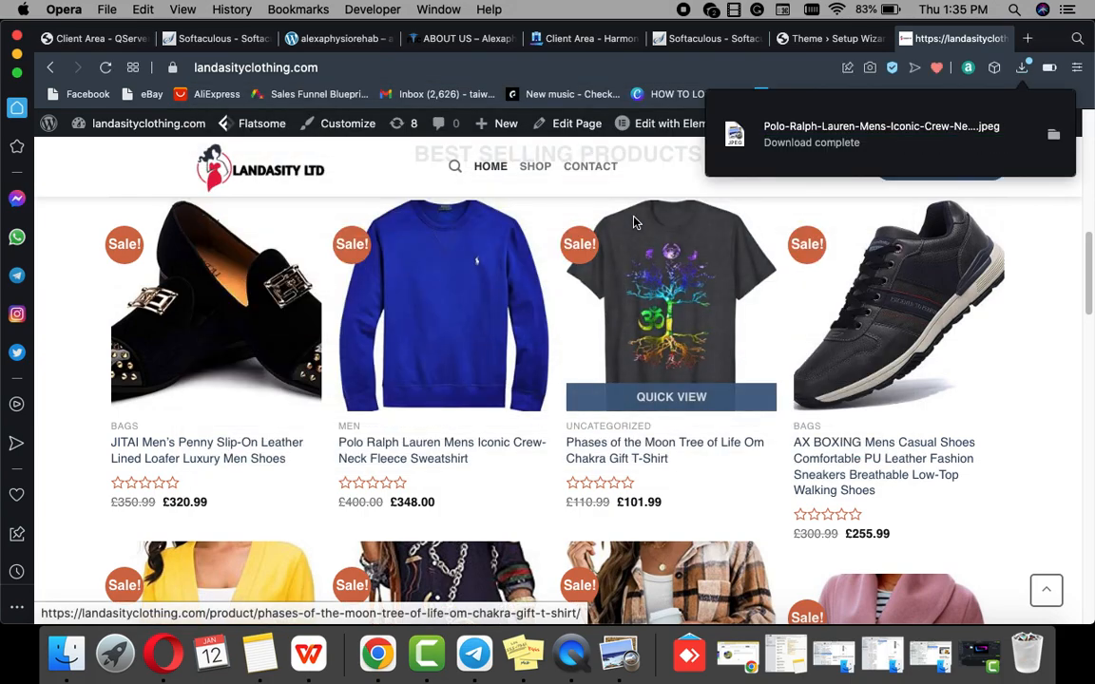
pyautogui.click(803, 38)
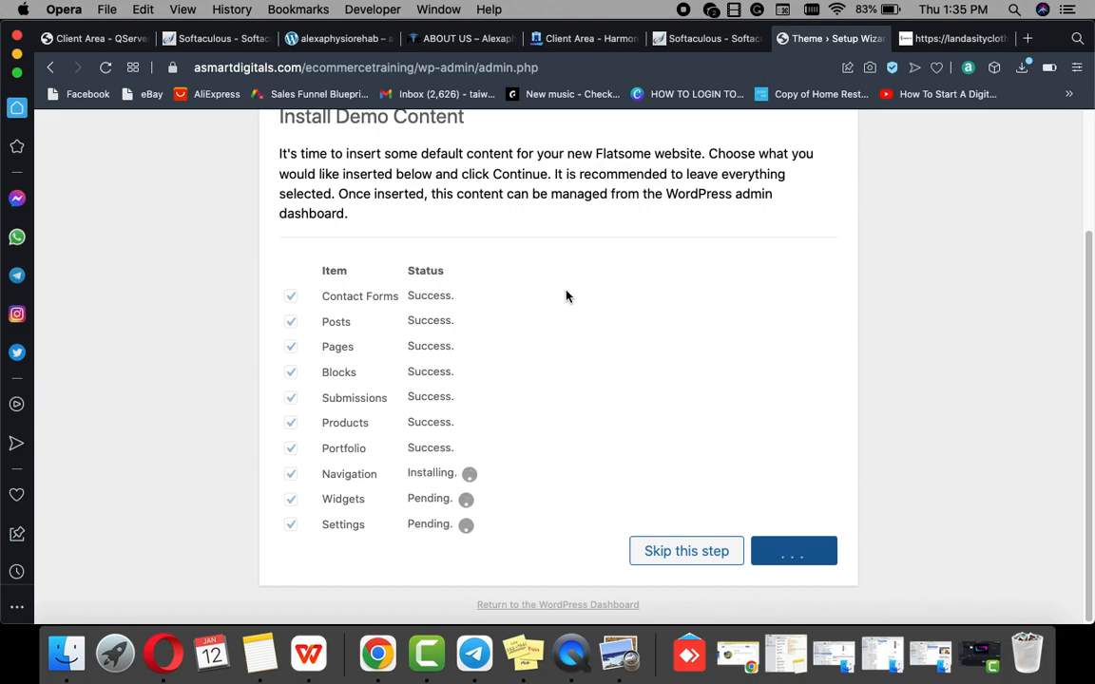
# Step: Keep the default preset, agree to the support terms, and view the new Flatsome website
pyautogui.scroll(3, 567, 314)
pyautogui.scroll(-3, 584, 295)
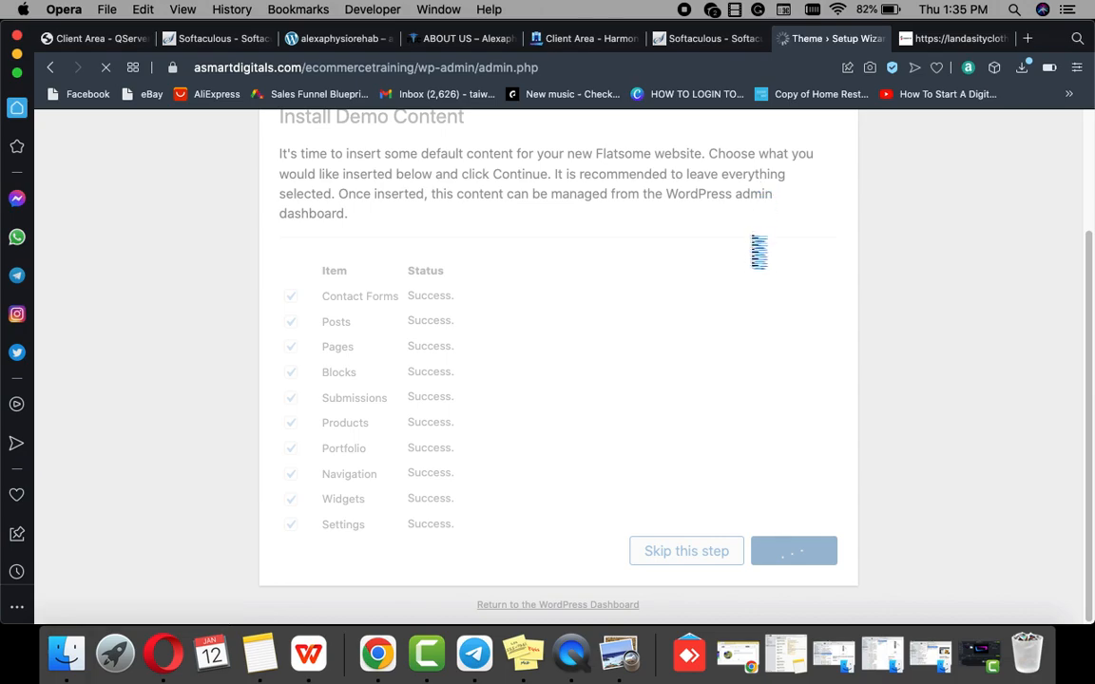
pyautogui.scroll(-5, 669, 433)
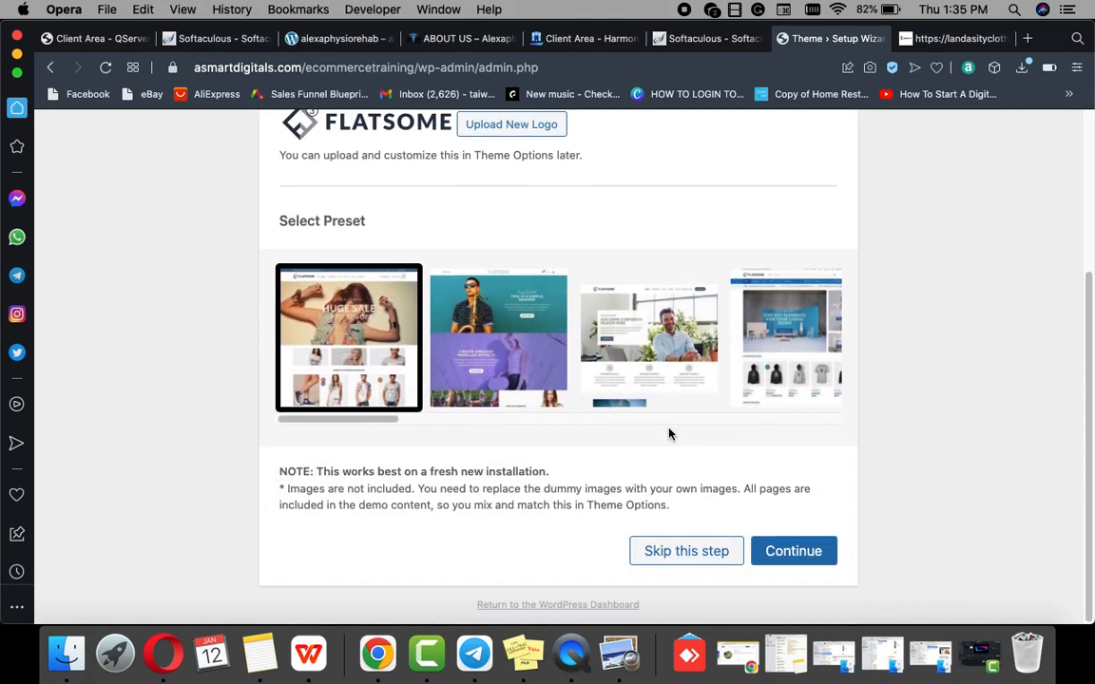
pyautogui.click(797, 551)
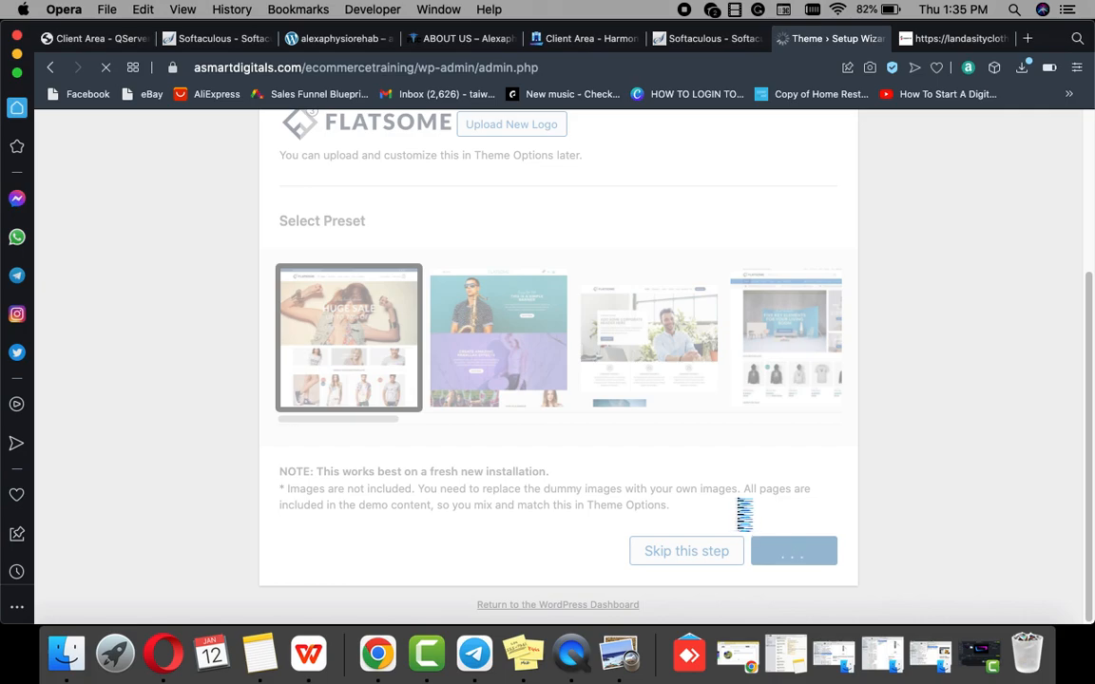
pyautogui.scroll(-5, 738, 508)
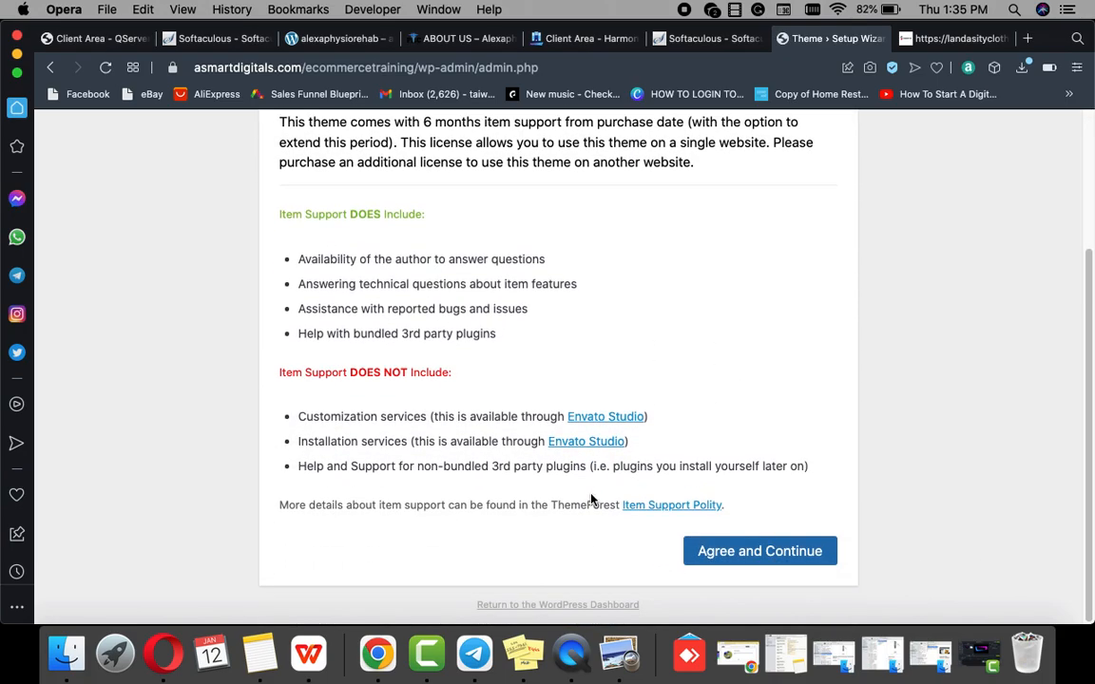
pyautogui.click(792, 550)
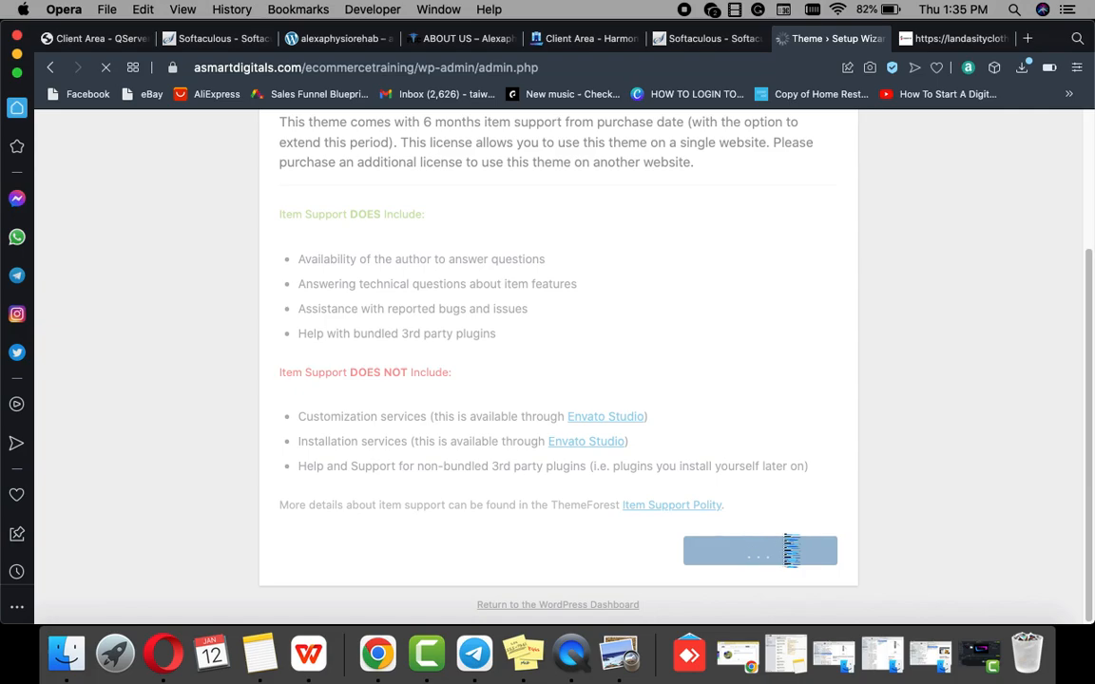
pyautogui.scroll(-3, 741, 518)
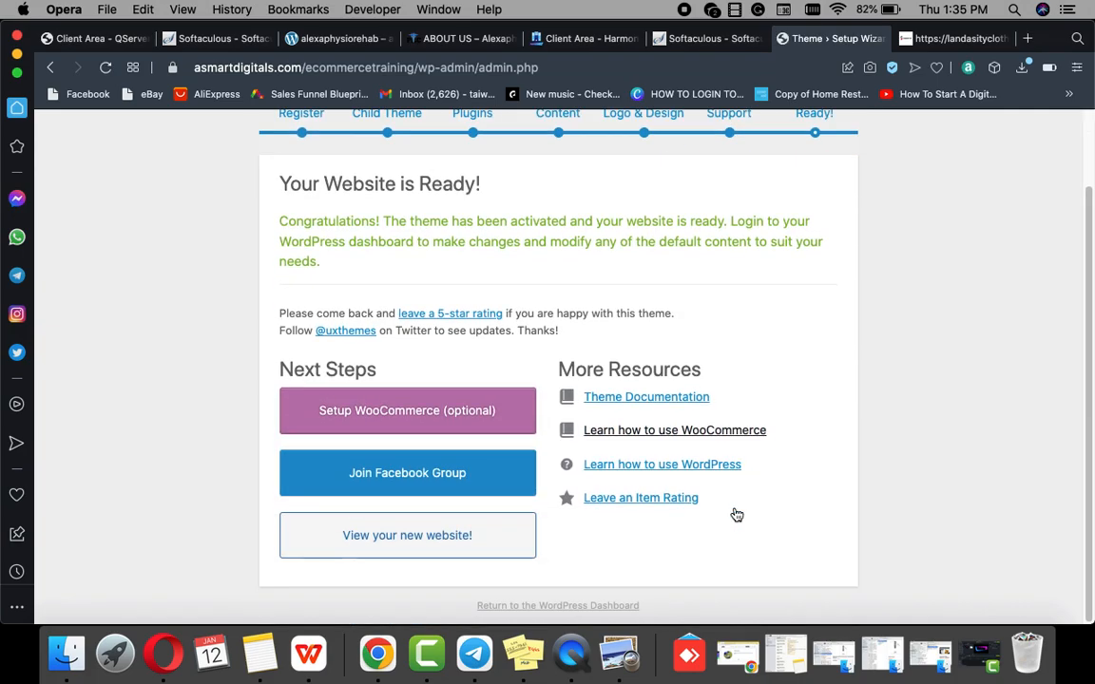
pyautogui.click(414, 546)
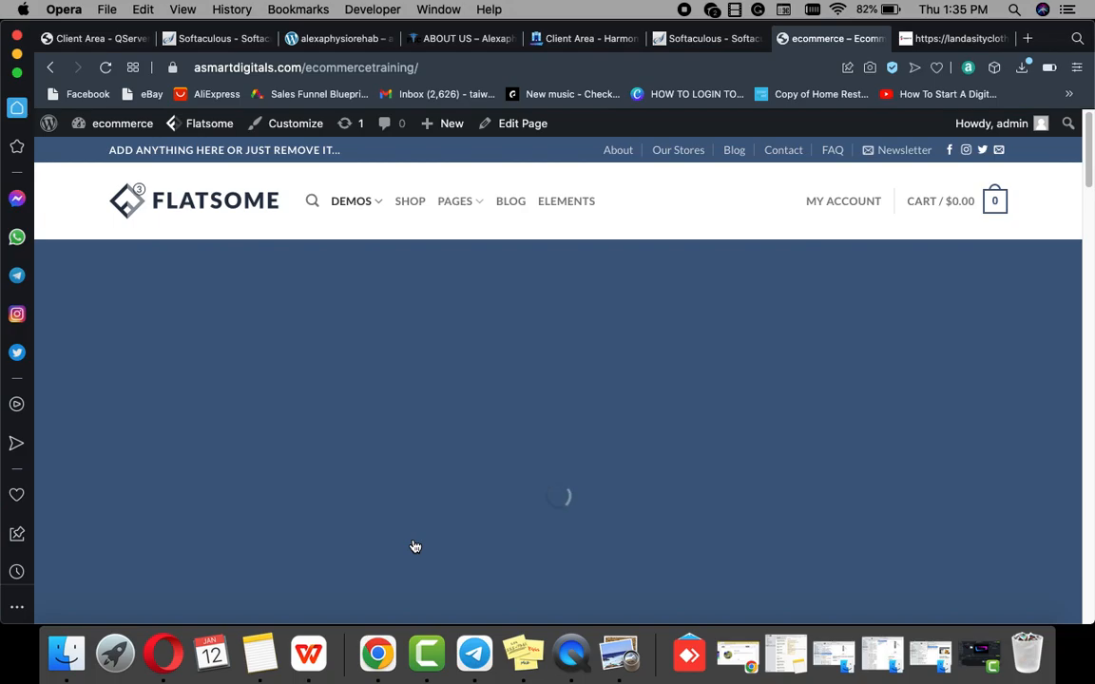
# Step: Scroll through the new Flatsome demo homepage
pyautogui.scroll(-15, 489, 484)
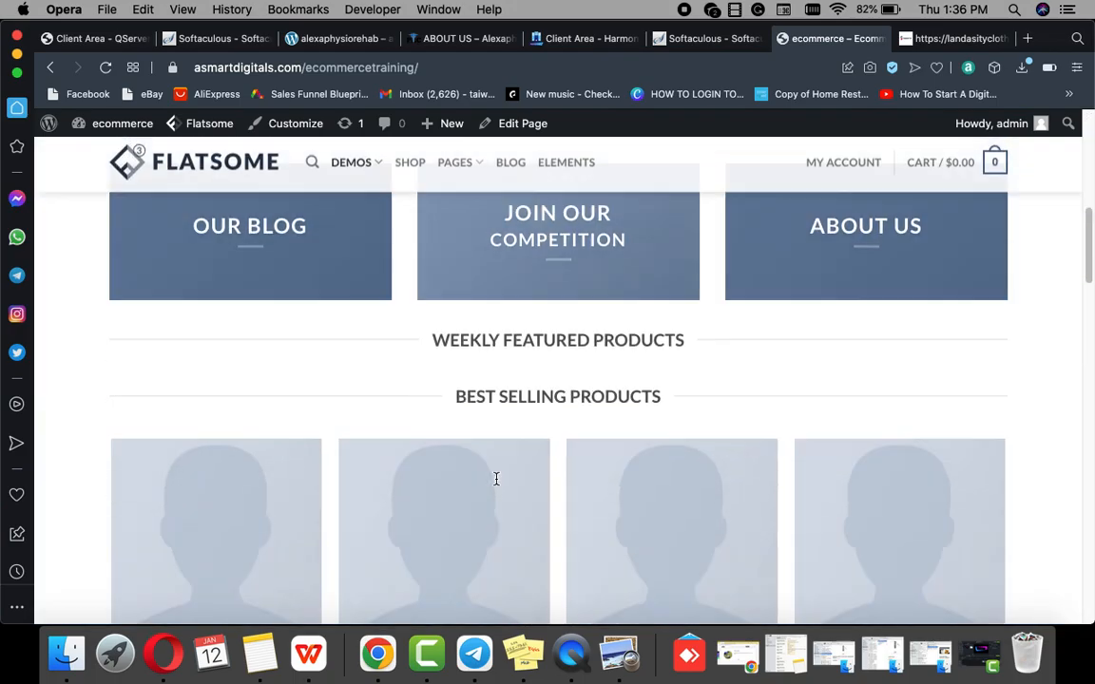
pyautogui.scroll(-10, 497, 484)
pyautogui.scroll(-5, 496, 484)
pyautogui.scroll(10, 496, 484)
pyautogui.scroll(5, 496, 480)
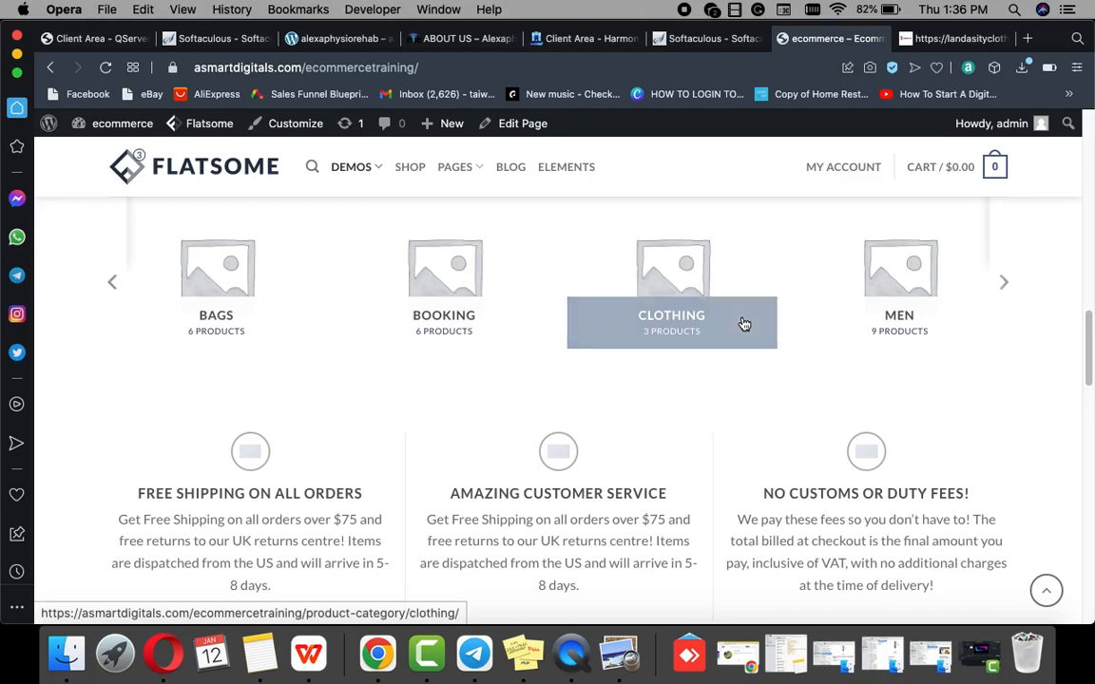
# Step: Switch to the landasityclothing.com storefront and scroll through its homepage for comparison
pyautogui.click(965, 40)
pyautogui.scroll(10, 684, 276)
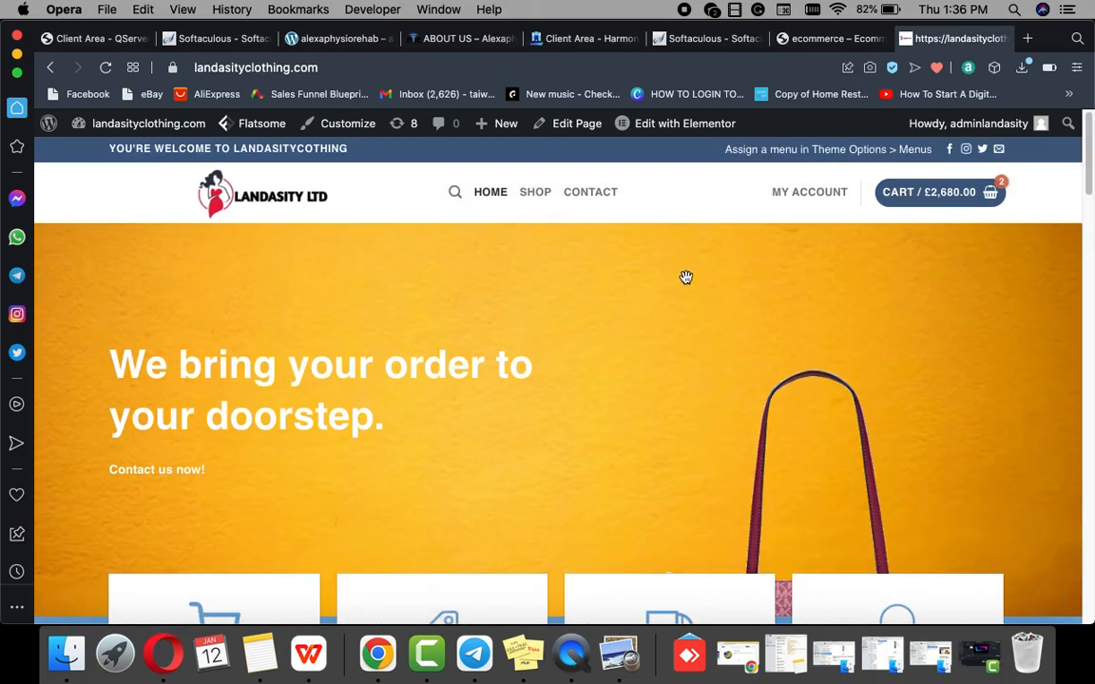
pyautogui.scroll(-10, 582, 311)
pyautogui.scroll(10, 582, 311)
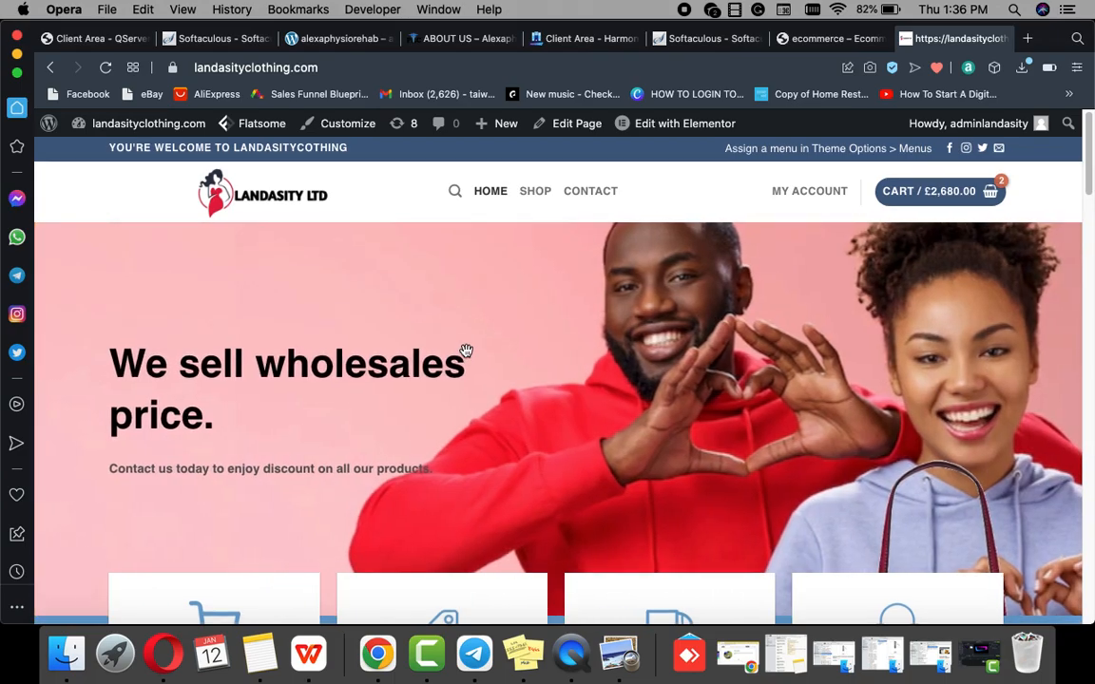
pyautogui.scroll(-20, 475, 347)
pyautogui.scroll(10, 484, 344)
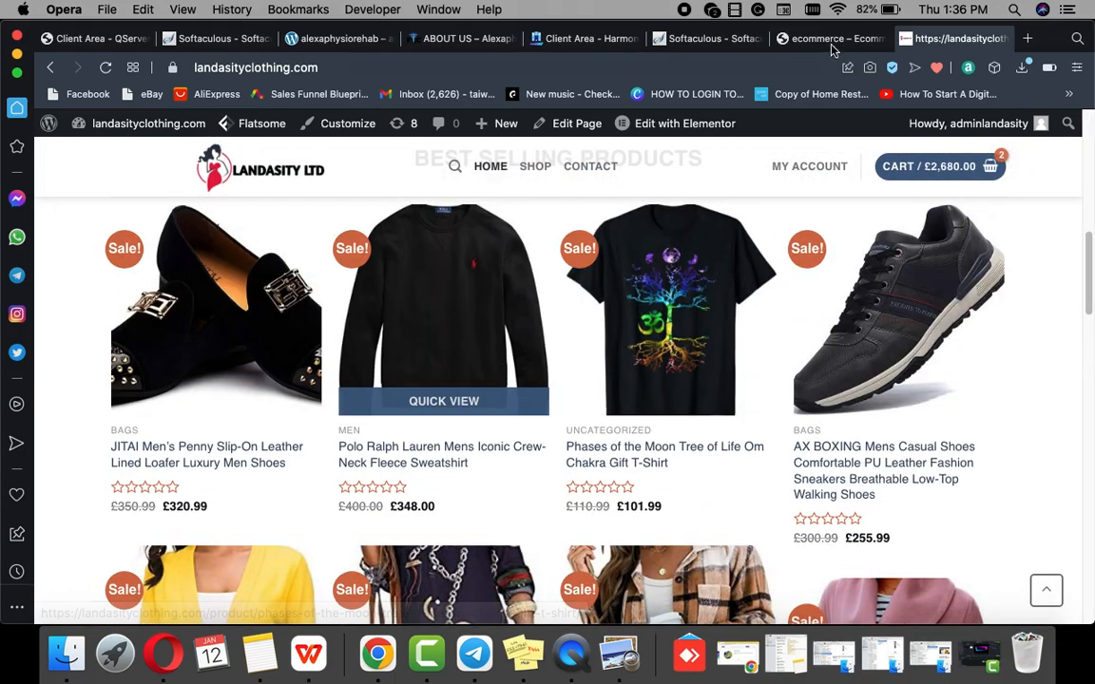
pyautogui.scroll(5, 603, 324)
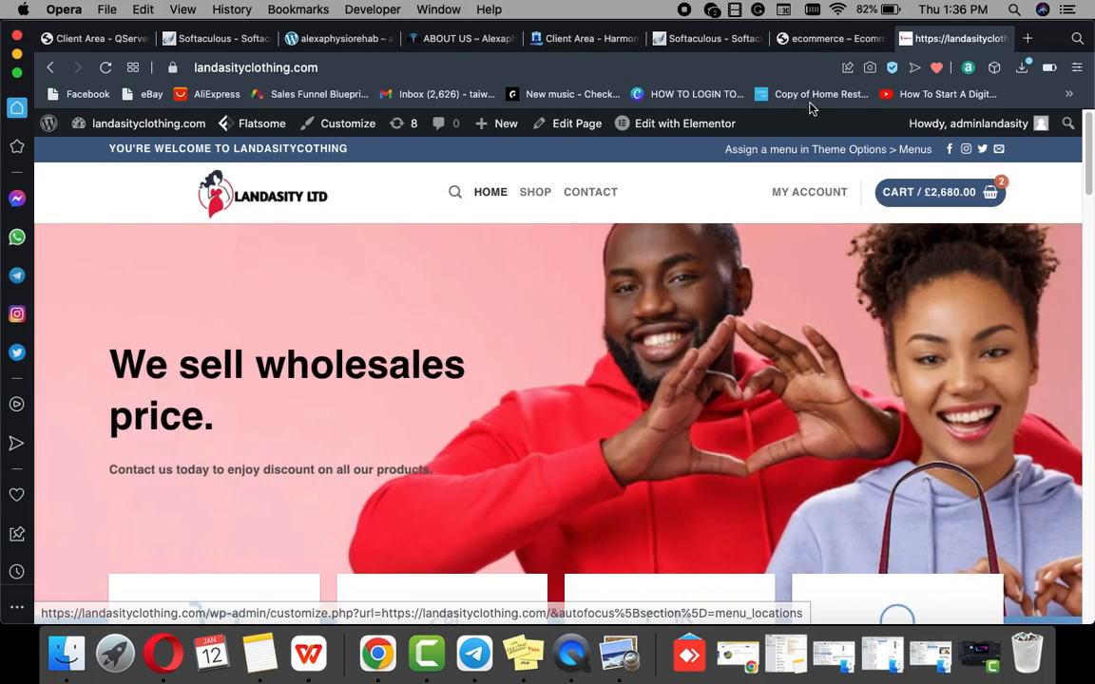
# Step: Open Header > Logo & Site Identity in the ecommerce Customizer, showing title 'ecommerce' and tagline 'Ecommerce Website'
pyautogui.click(819, 38)
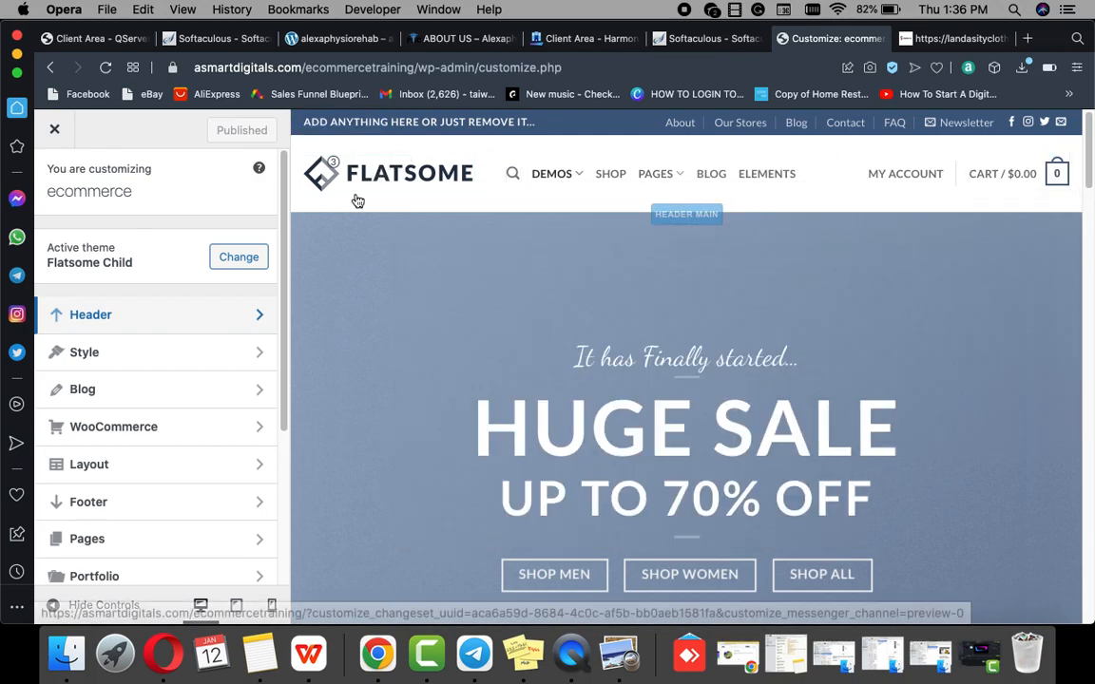
pyautogui.click(205, 316)
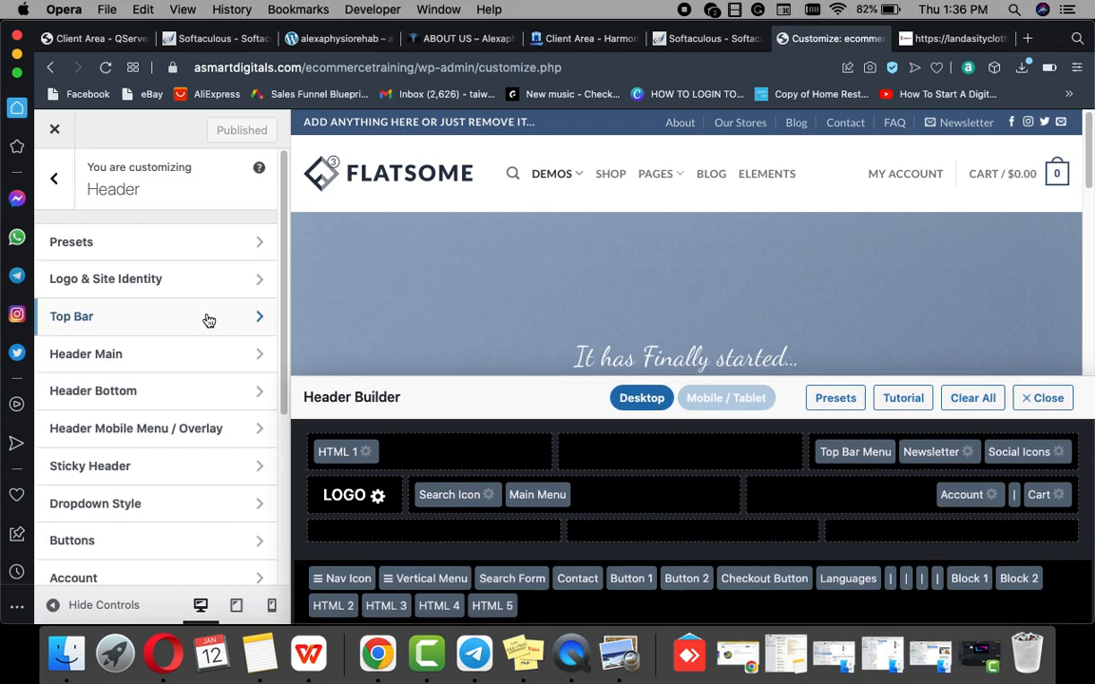
pyautogui.click(338, 492)
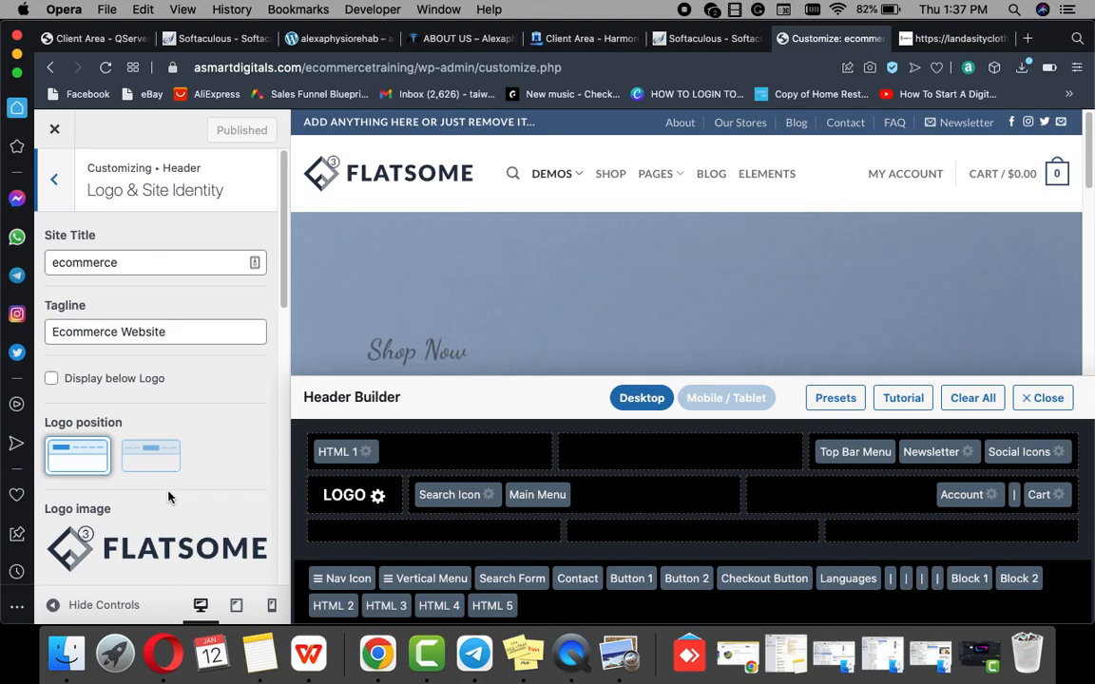
pyautogui.scroll(-1, 167, 499)
pyautogui.scroll(-1, 166, 480)
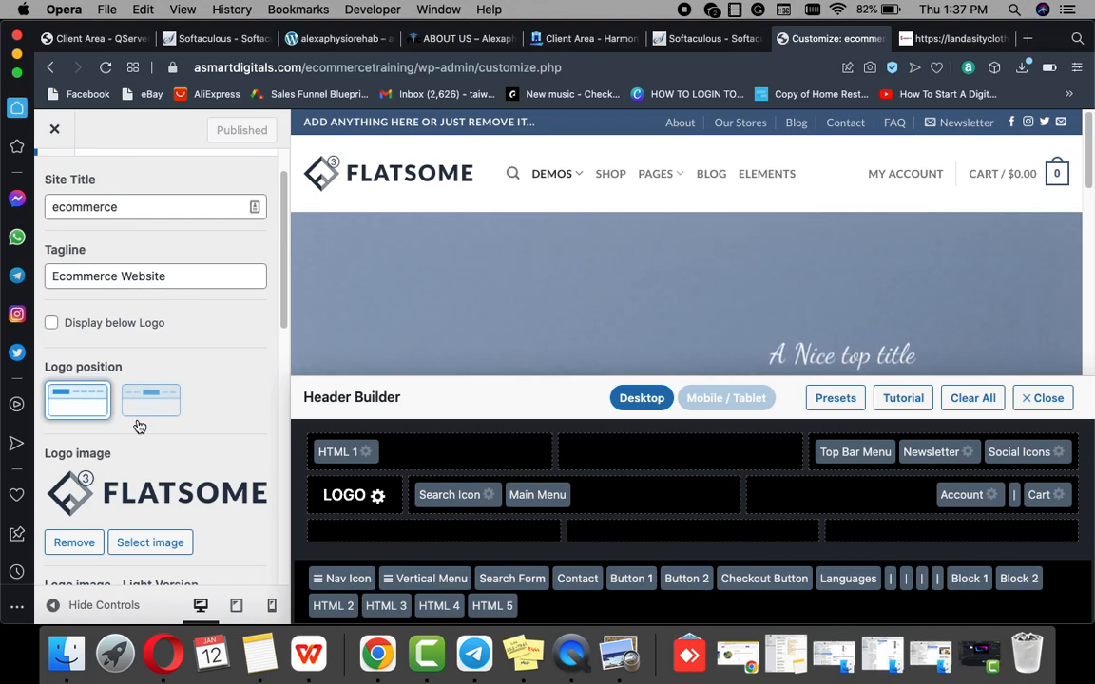
pyautogui.scroll(-1, 149, 419)
# Step: Upload a1.png from Downloads and set it as the site's header logo image
pyautogui.click(170, 546)
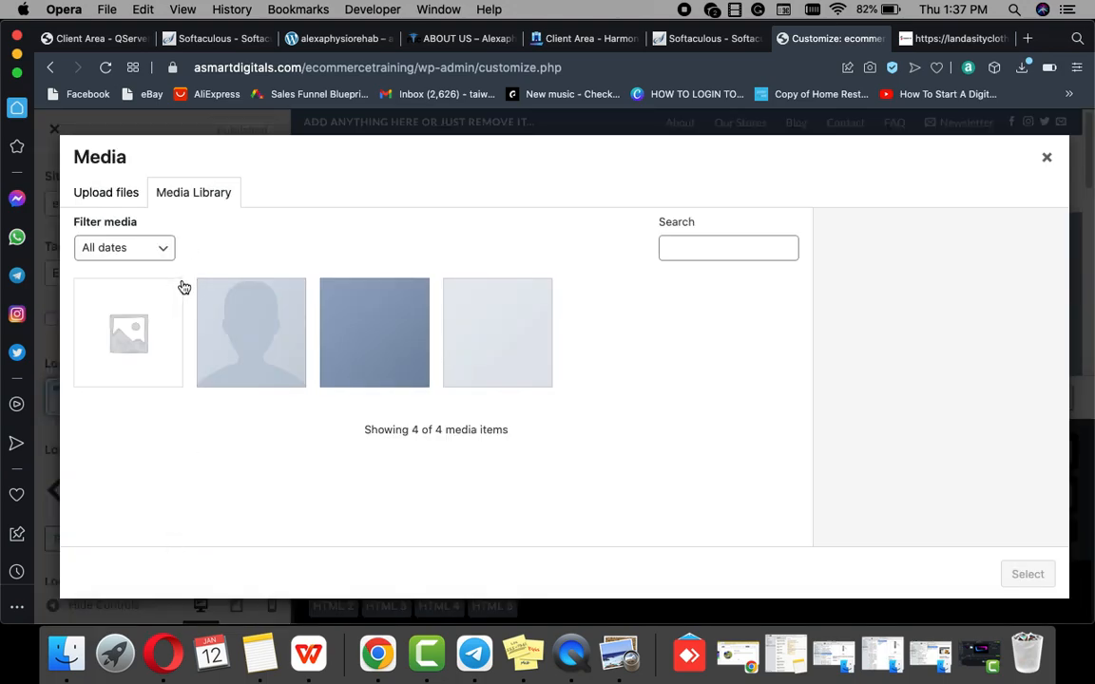
pyautogui.click(101, 191)
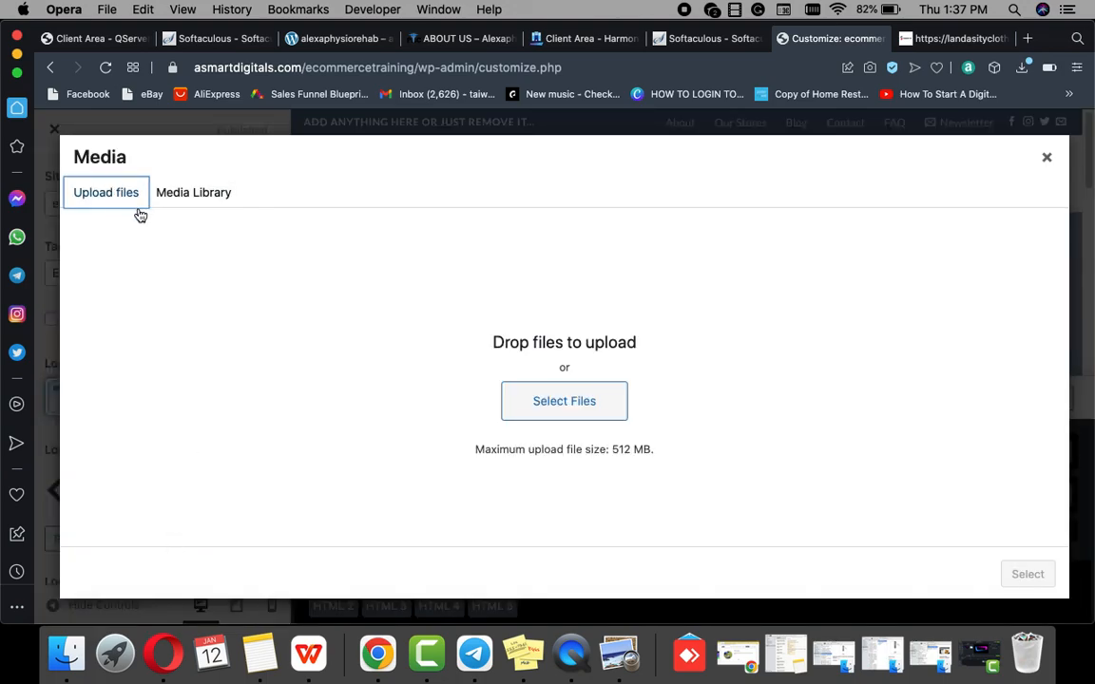
pyautogui.click(560, 406)
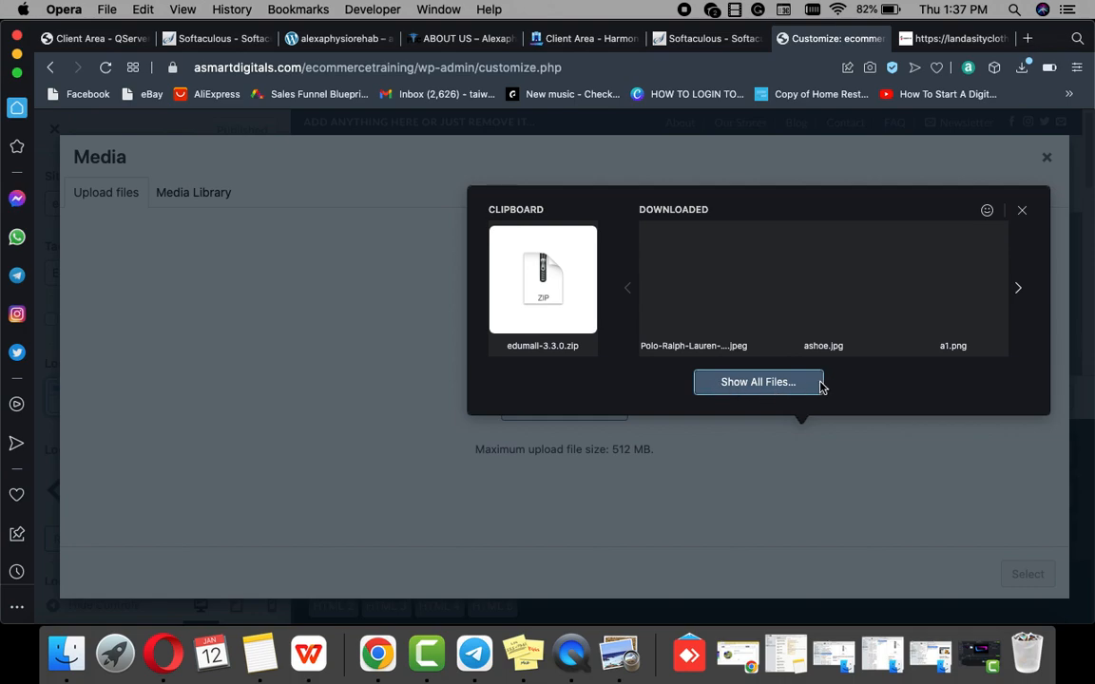
pyautogui.click(758, 382)
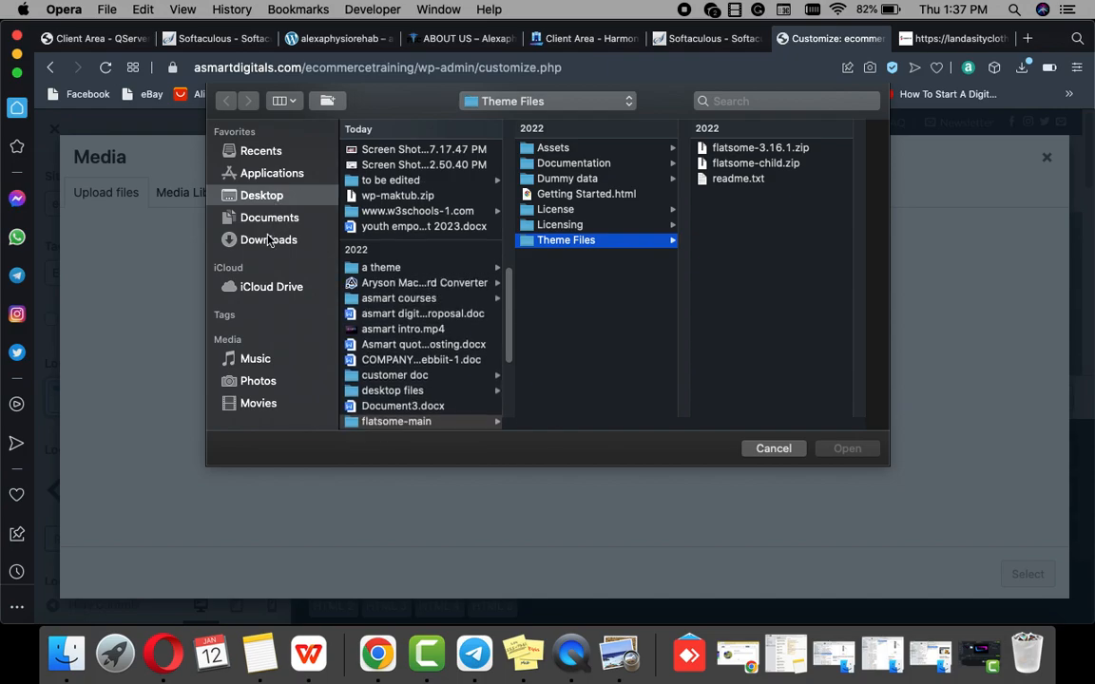
pyautogui.click(268, 239)
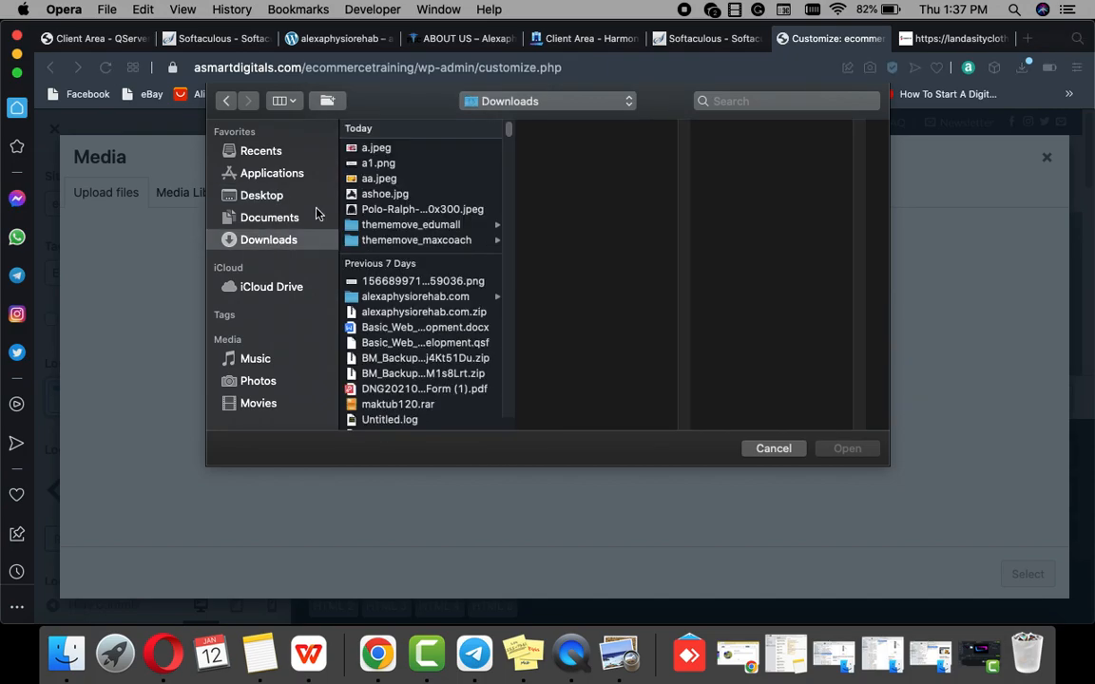
pyautogui.click(377, 164)
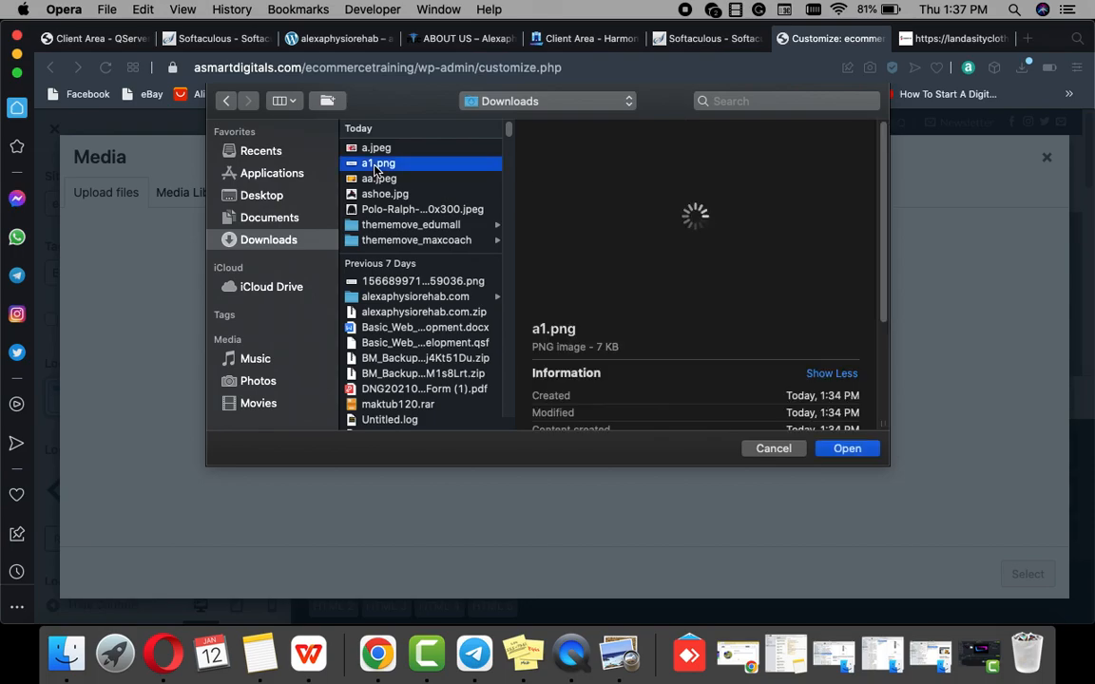
pyautogui.click(870, 453)
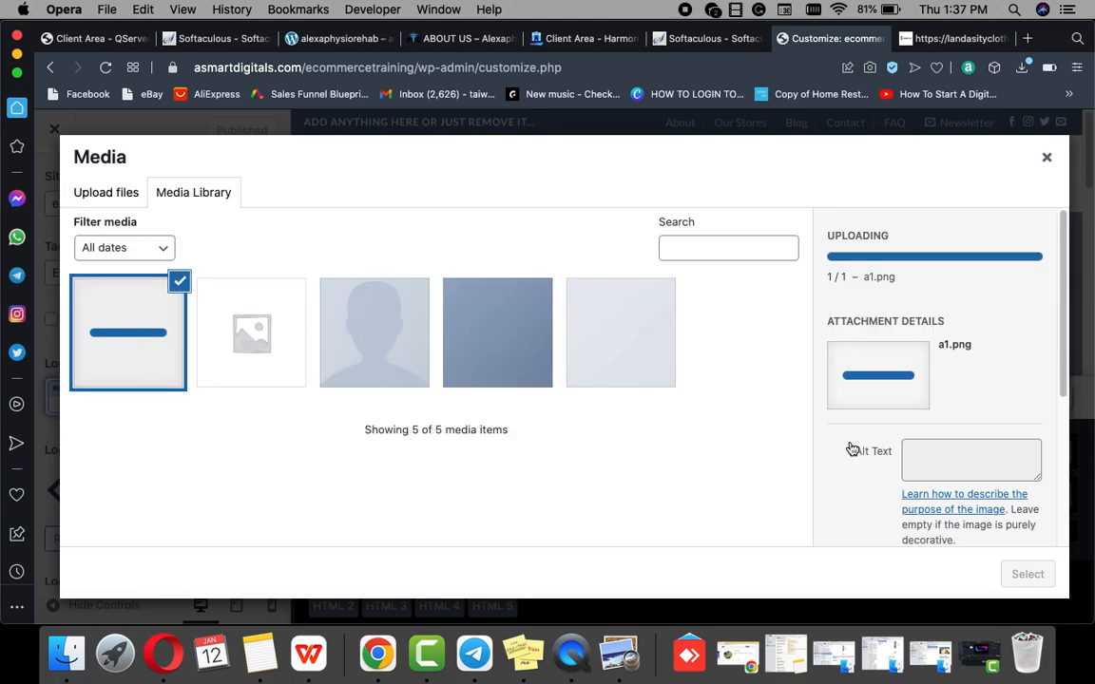
pyautogui.click(949, 385)
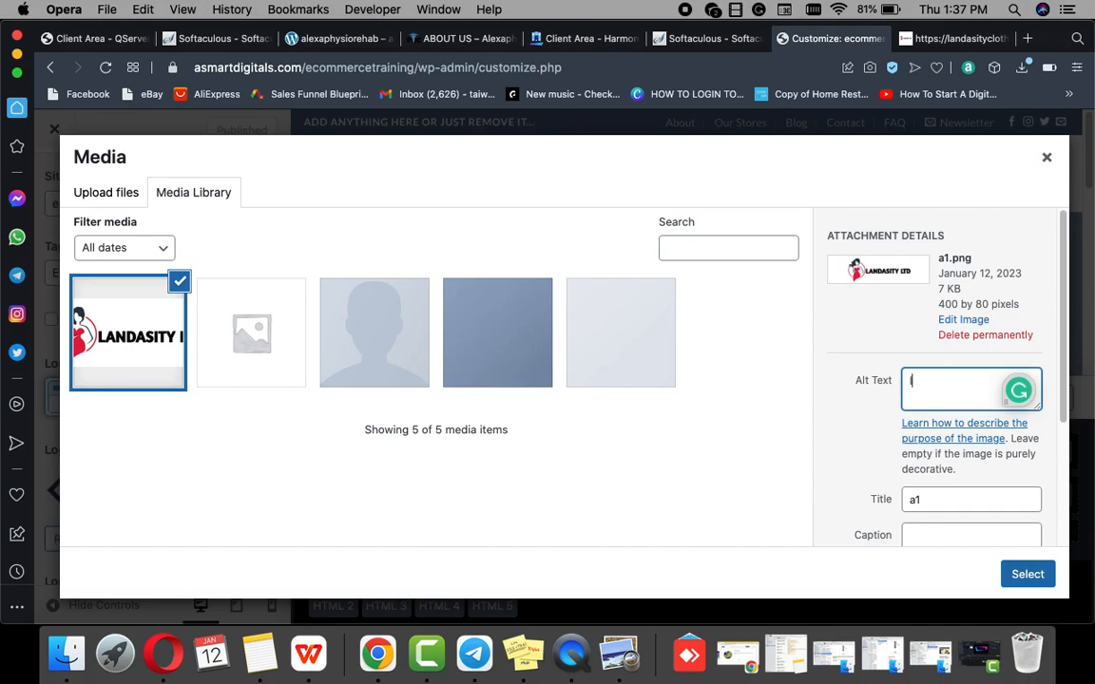
pyautogui.click(1010, 575)
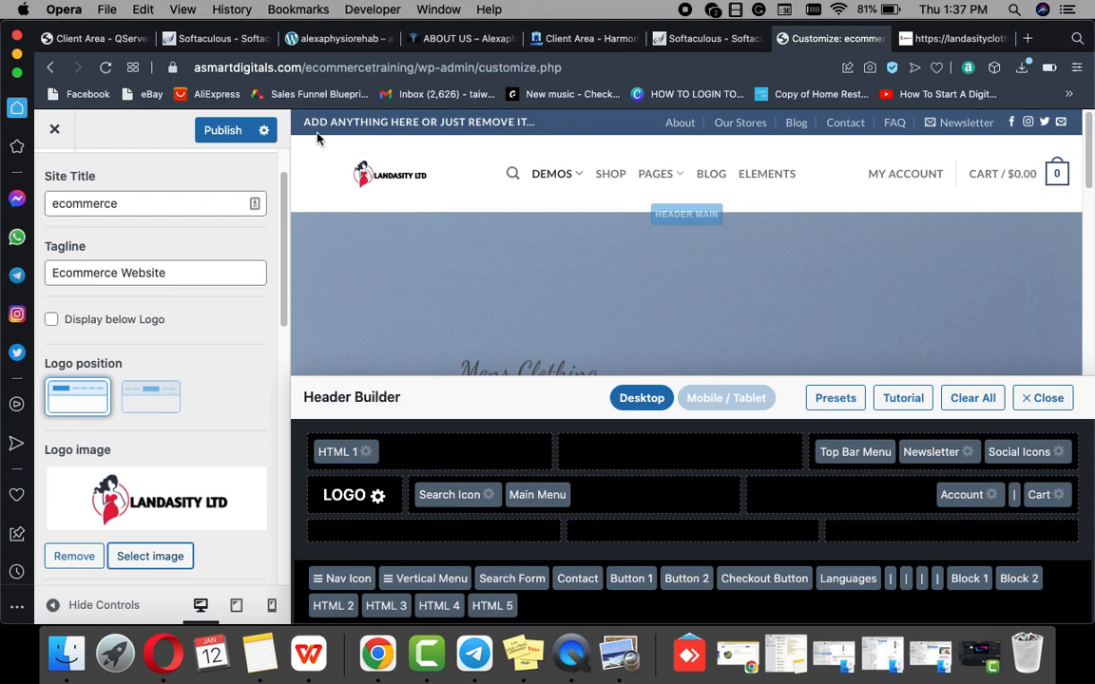
# Step: Publish the new Landasity logo and compare the header against the landasityclothing.com homepage
pyautogui.click(230, 134)
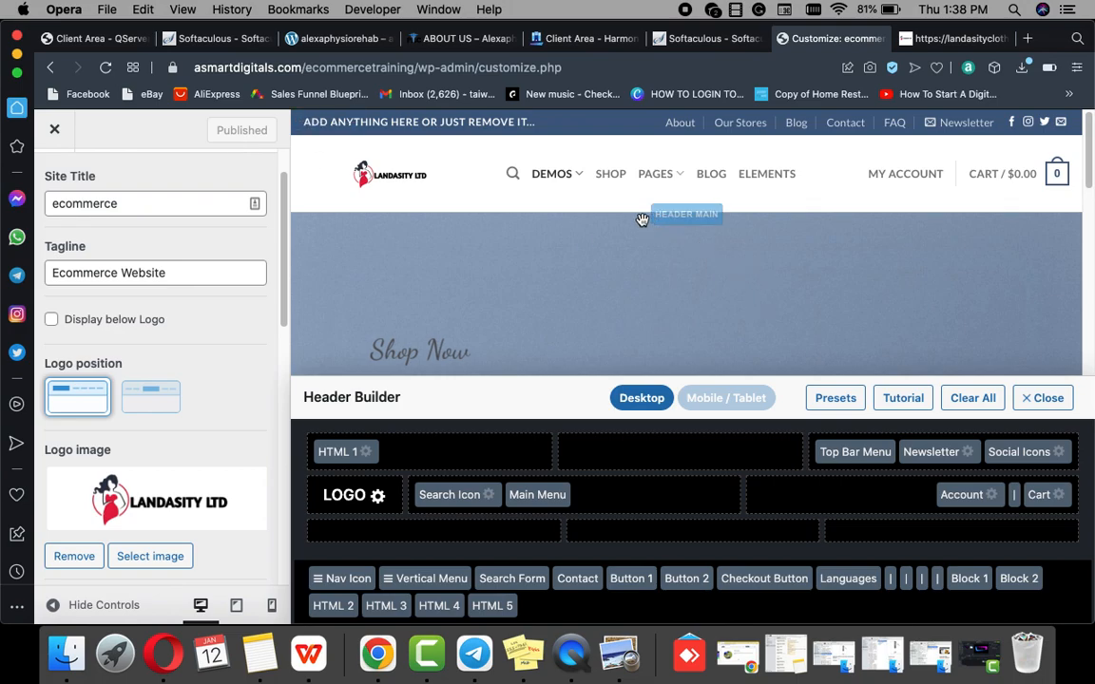
pyautogui.click(933, 30)
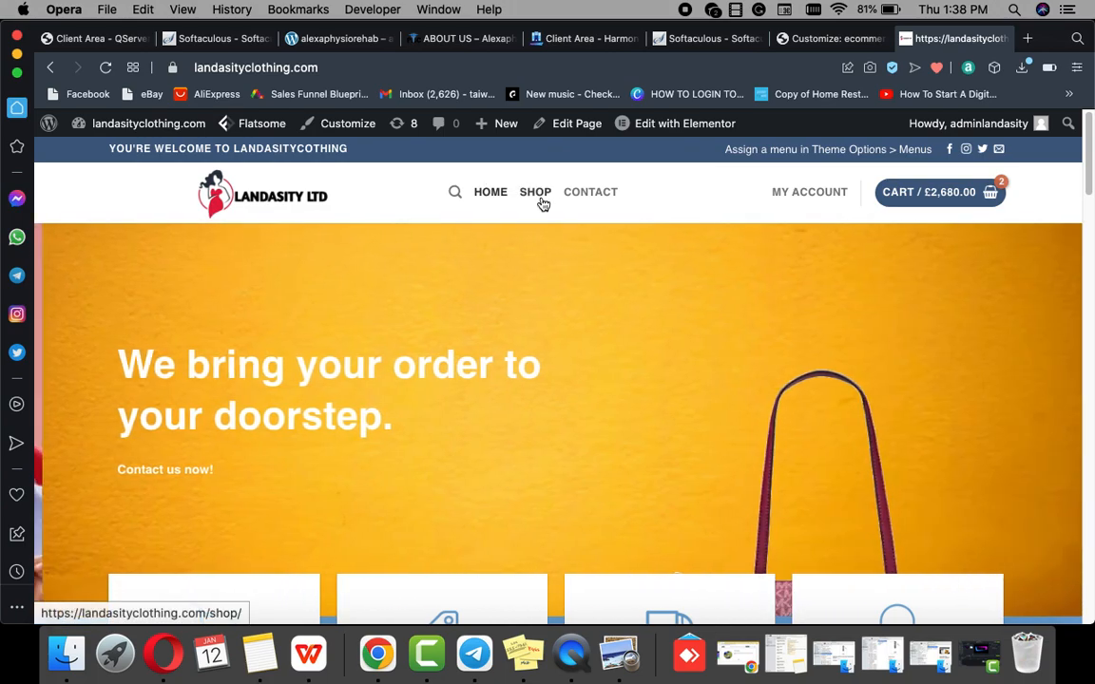
pyautogui.click(810, 38)
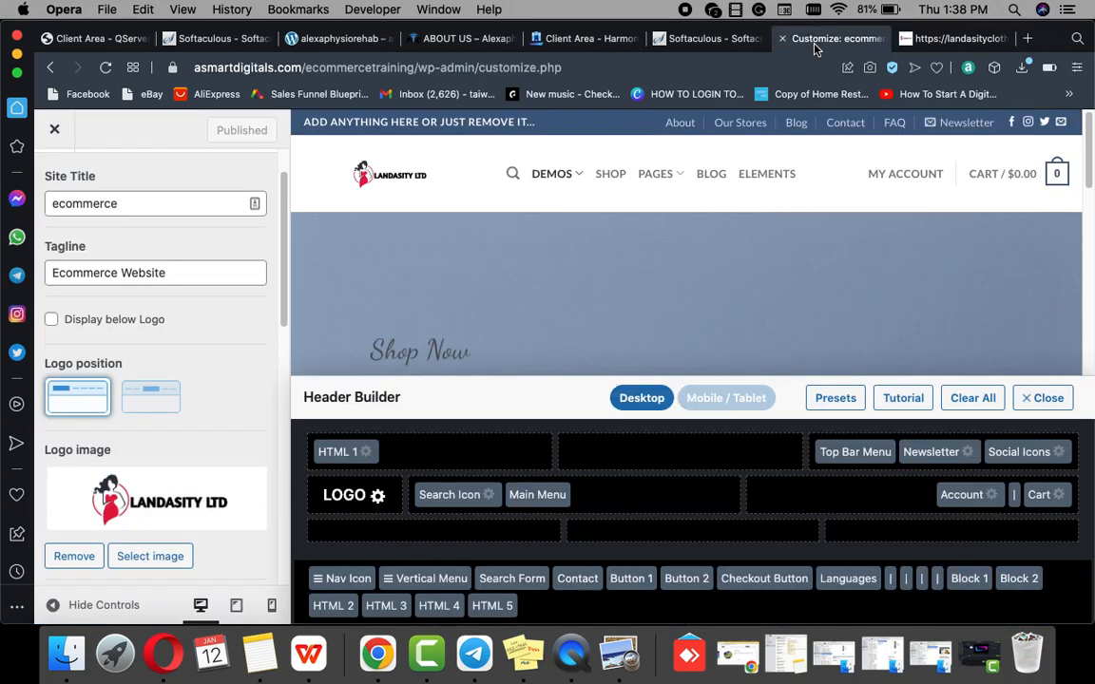
pyautogui.moveTo(559, 181)
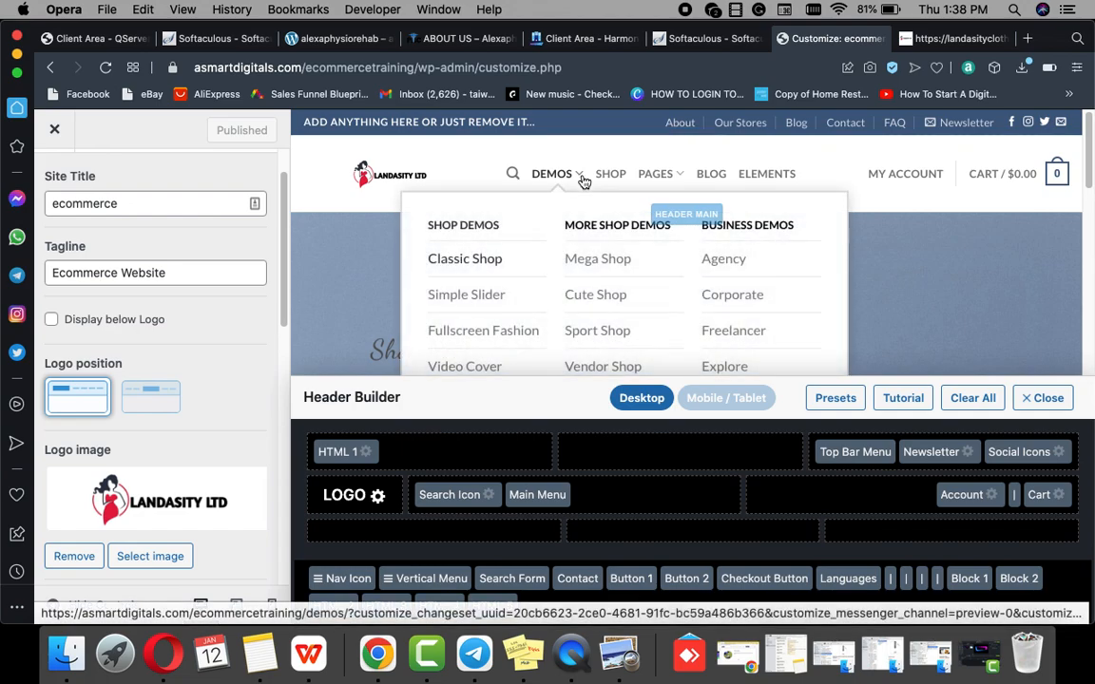
pyautogui.moveTo(666, 184)
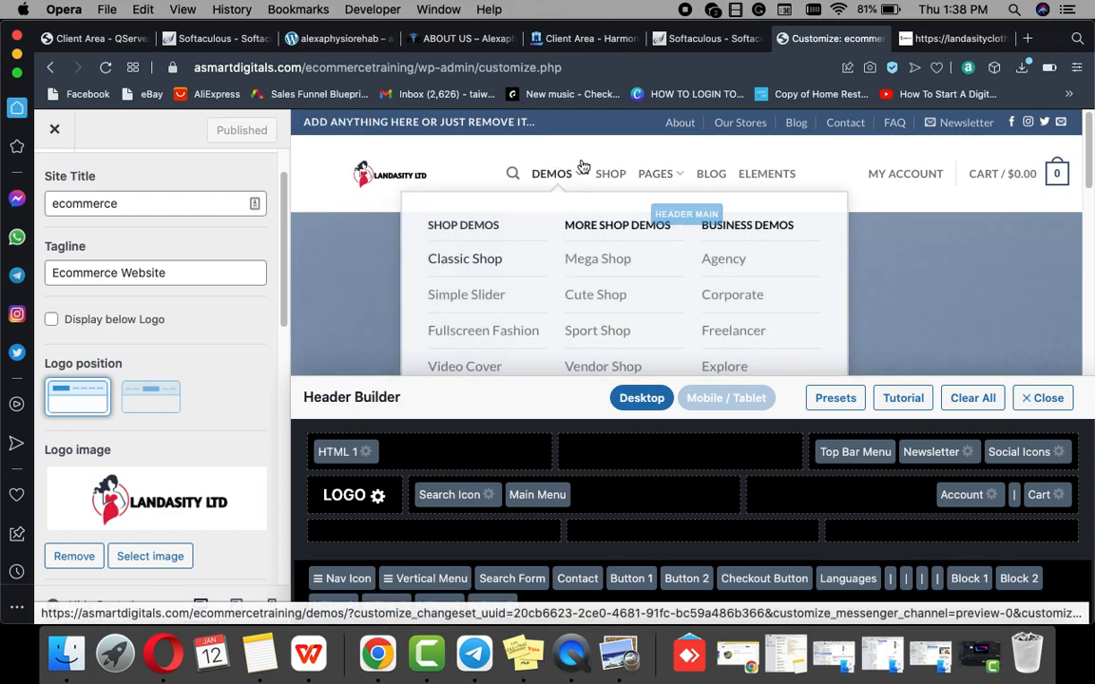
pyautogui.click(956, 38)
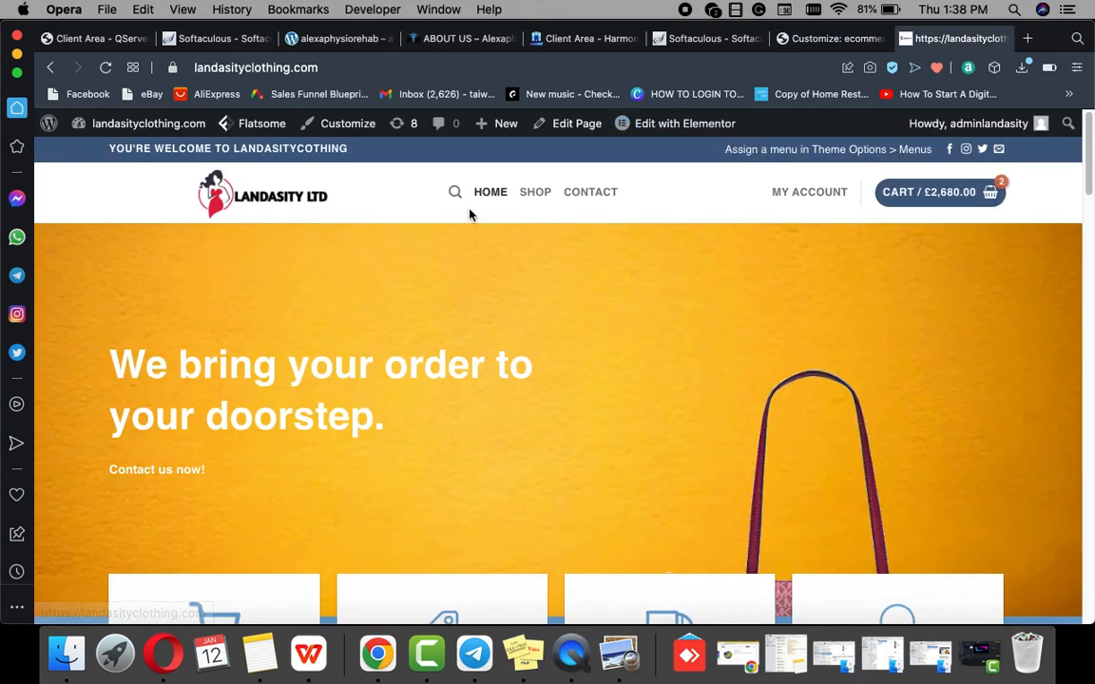
pyautogui.click(832, 38)
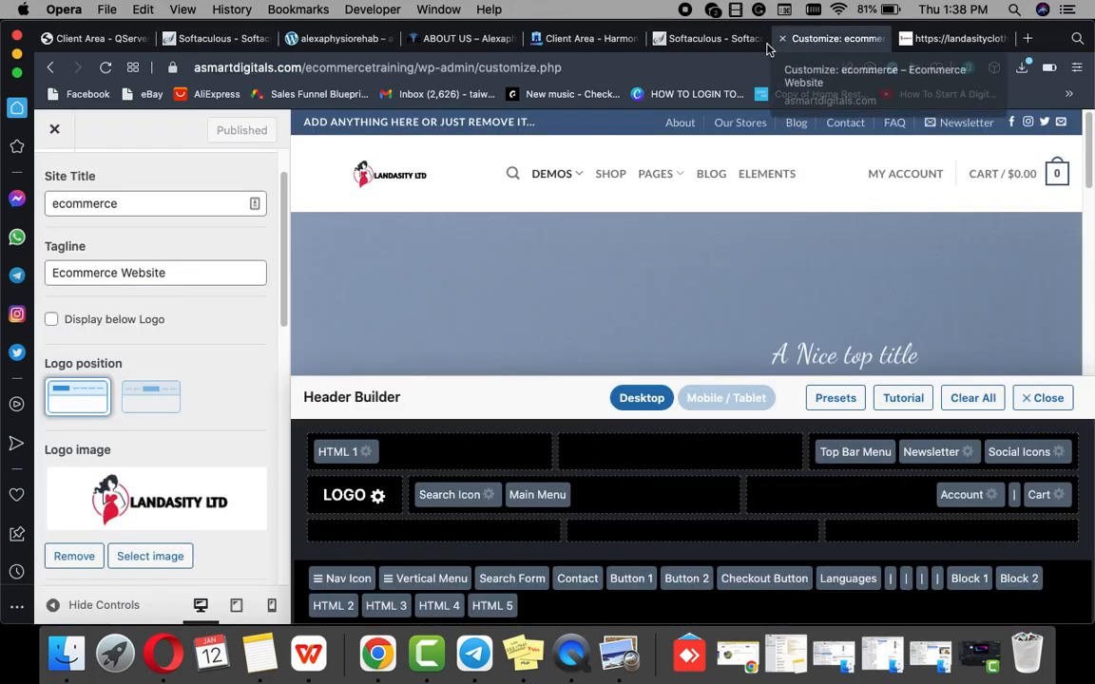
# Step: Close and reopen the Customizer, then go to the Menus panel listing Main and Secondary
pyautogui.click(55, 135)
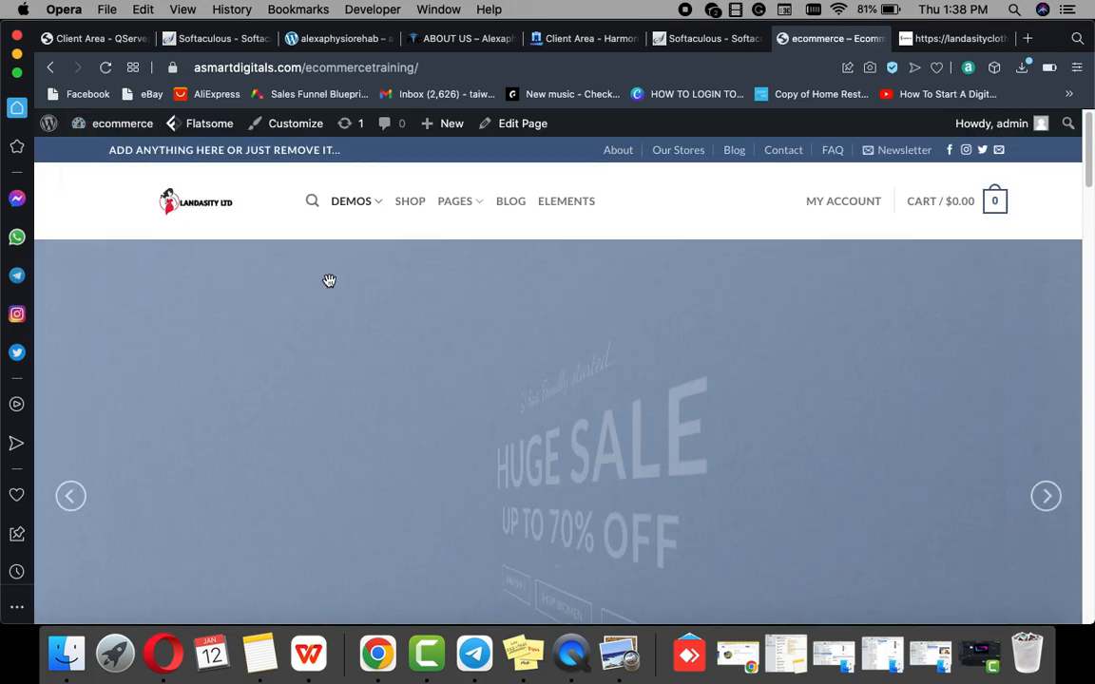
pyautogui.click(304, 133)
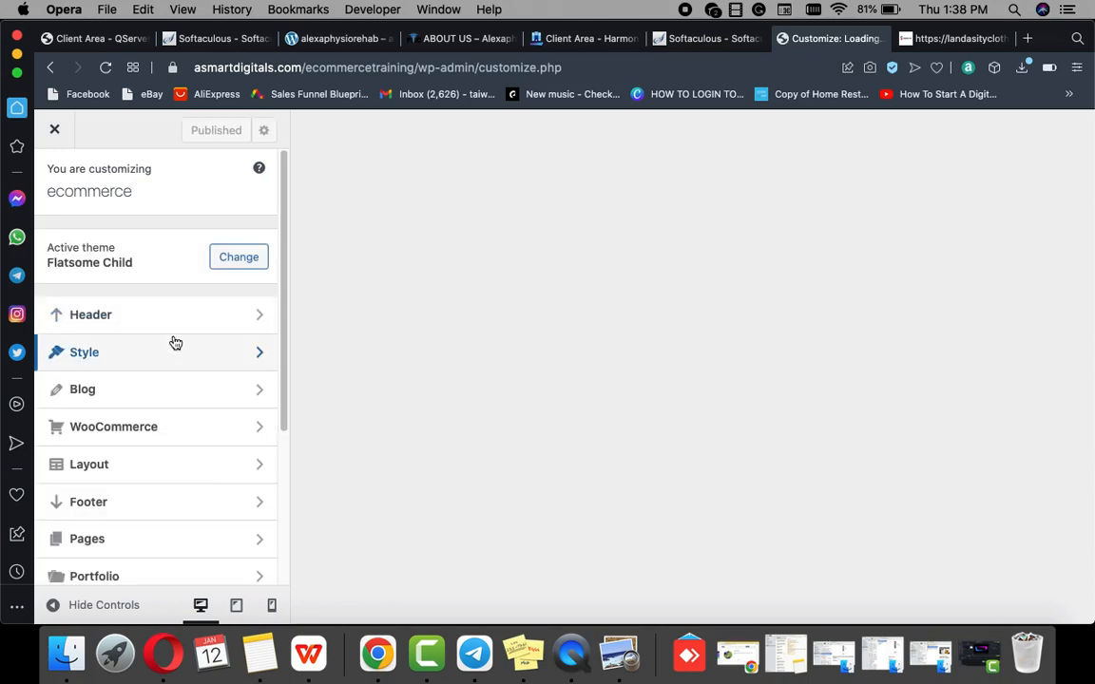
pyautogui.scroll(-5, 122, 478)
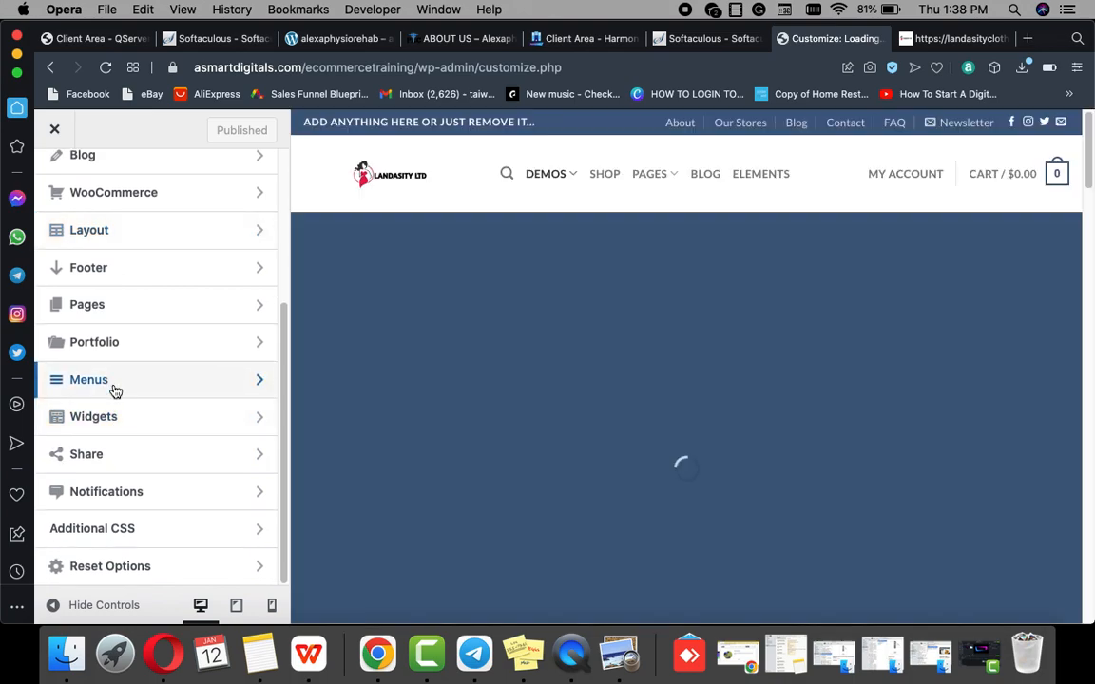
pyautogui.click(115, 384)
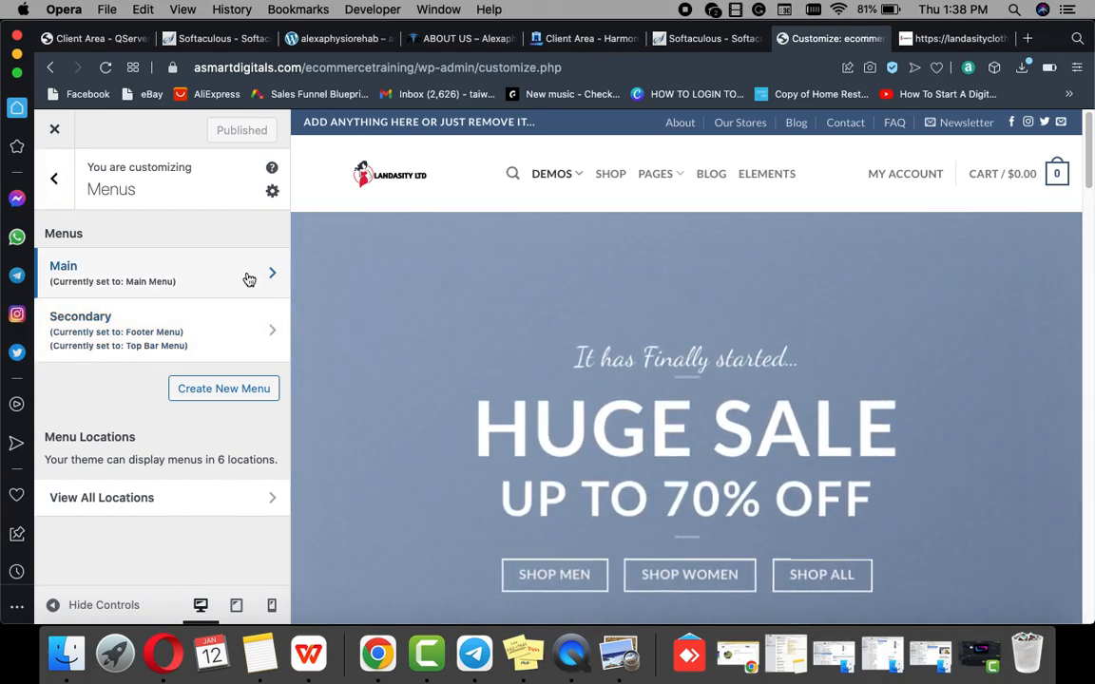
# Step: Review the Main menu's items, then the Secondary menu's items
pyautogui.click(249, 277)
pyautogui.scroll(-10, 180, 377)
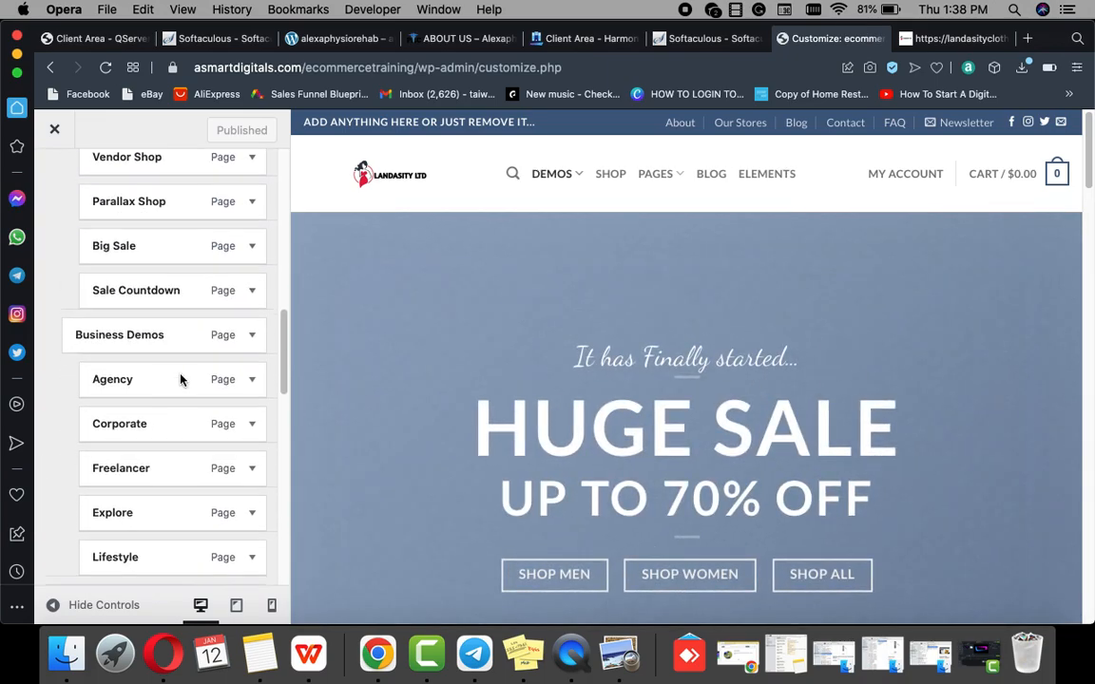
pyautogui.scroll(-10, 181, 375)
pyautogui.scroll(20, 181, 375)
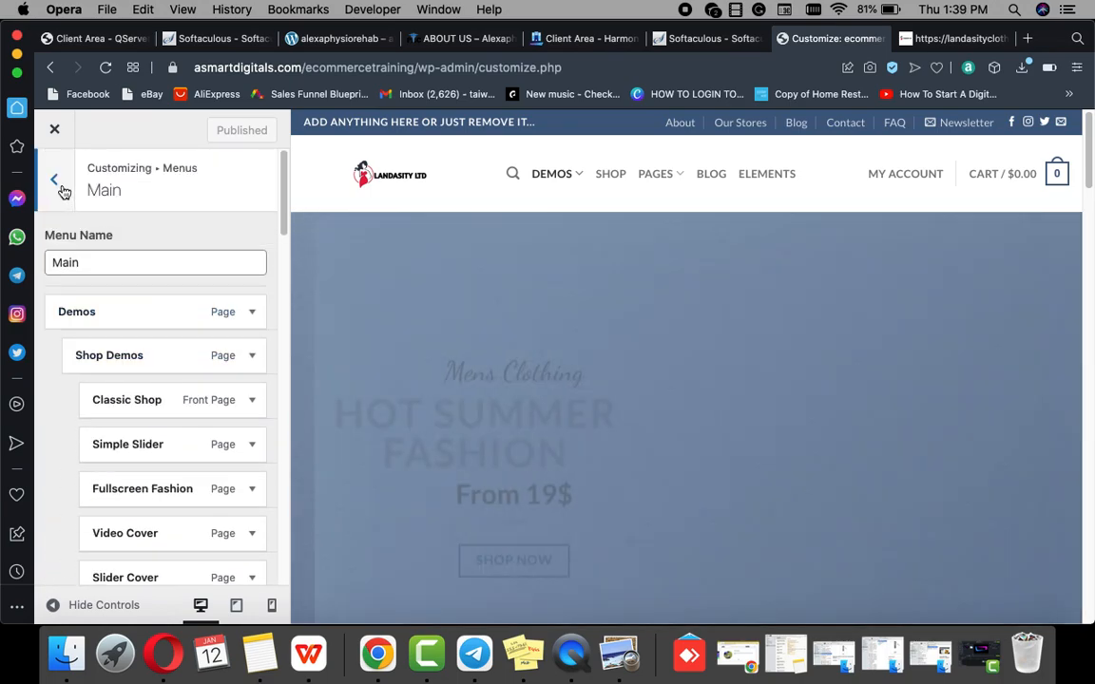
pyautogui.click(55, 179)
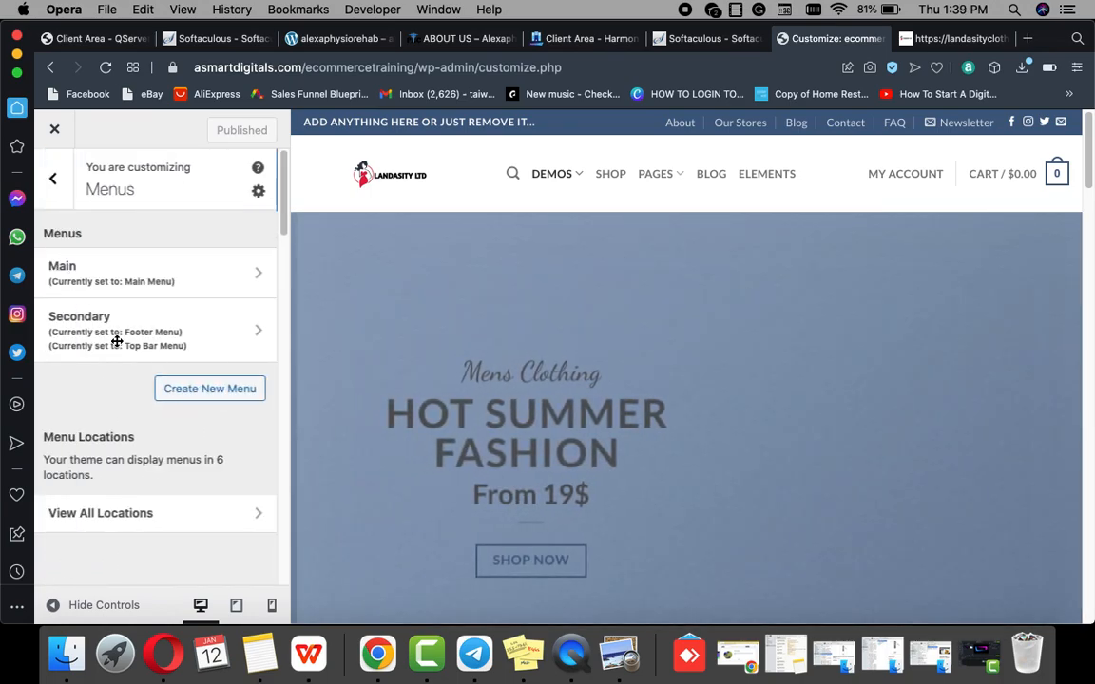
pyautogui.click(221, 329)
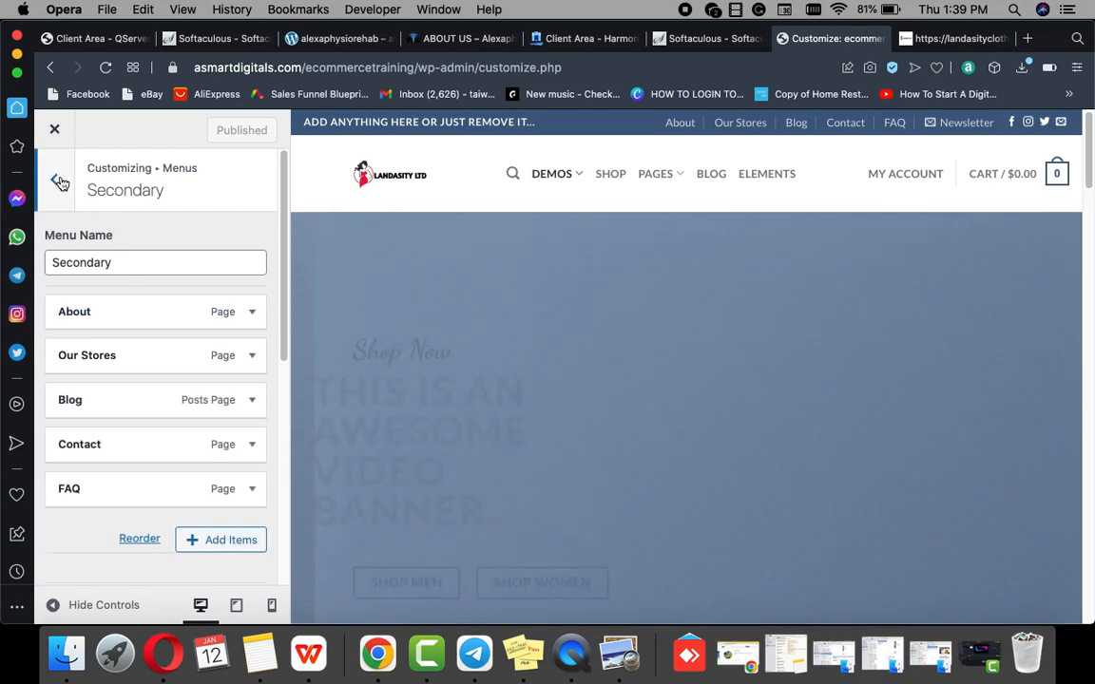
pyautogui.click(55, 179)
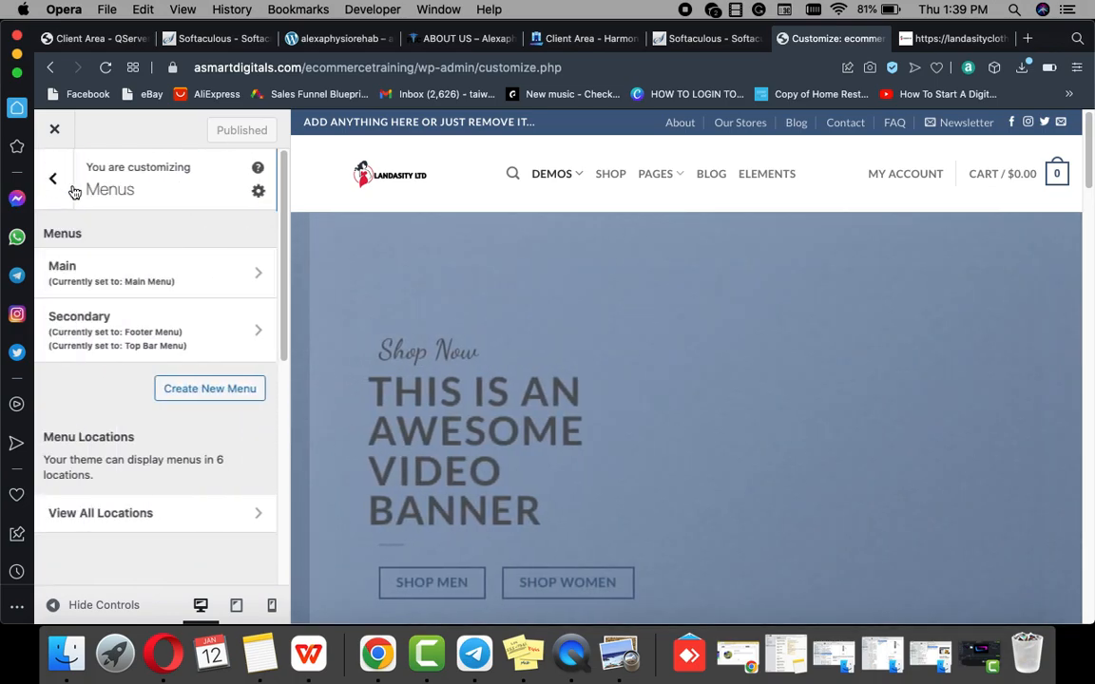
# Step: Reopen the Main menu and look through its Demos items and Menu Locations
pyautogui.click(192, 281)
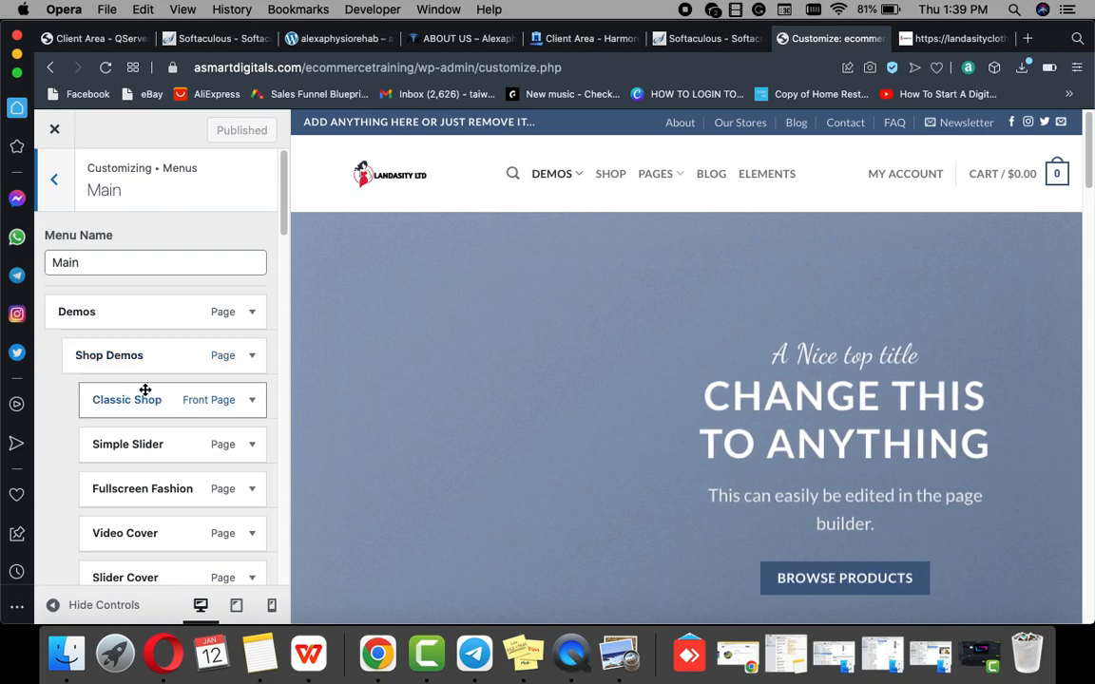
pyautogui.scroll(-15, 144, 390)
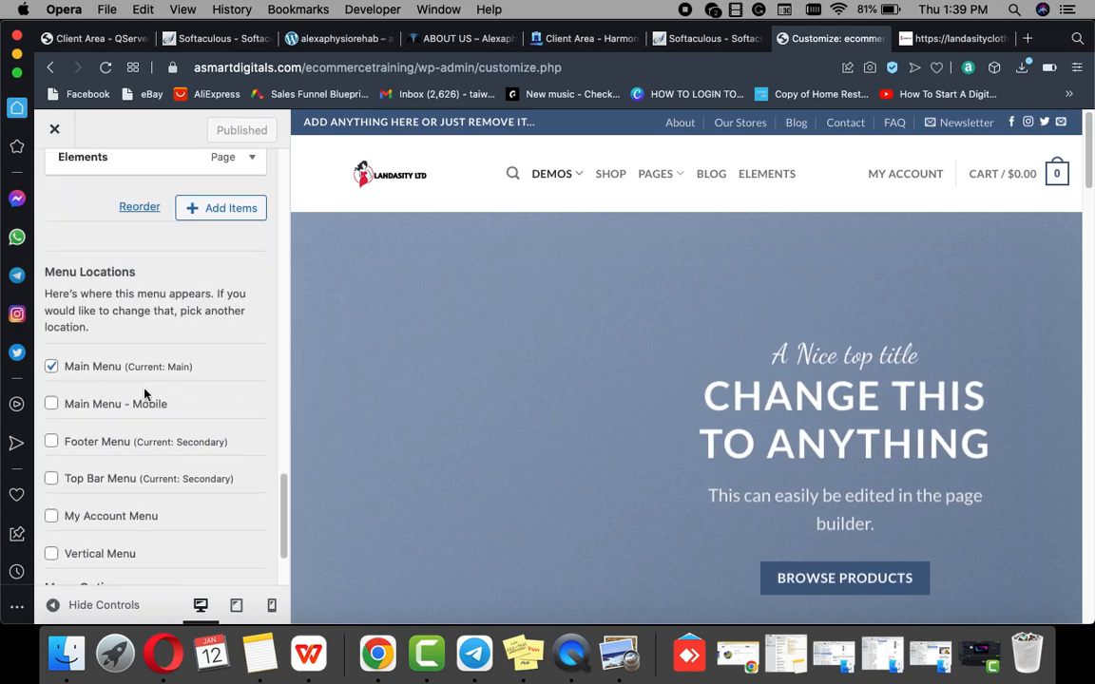
pyautogui.scroll(-3, 145, 393)
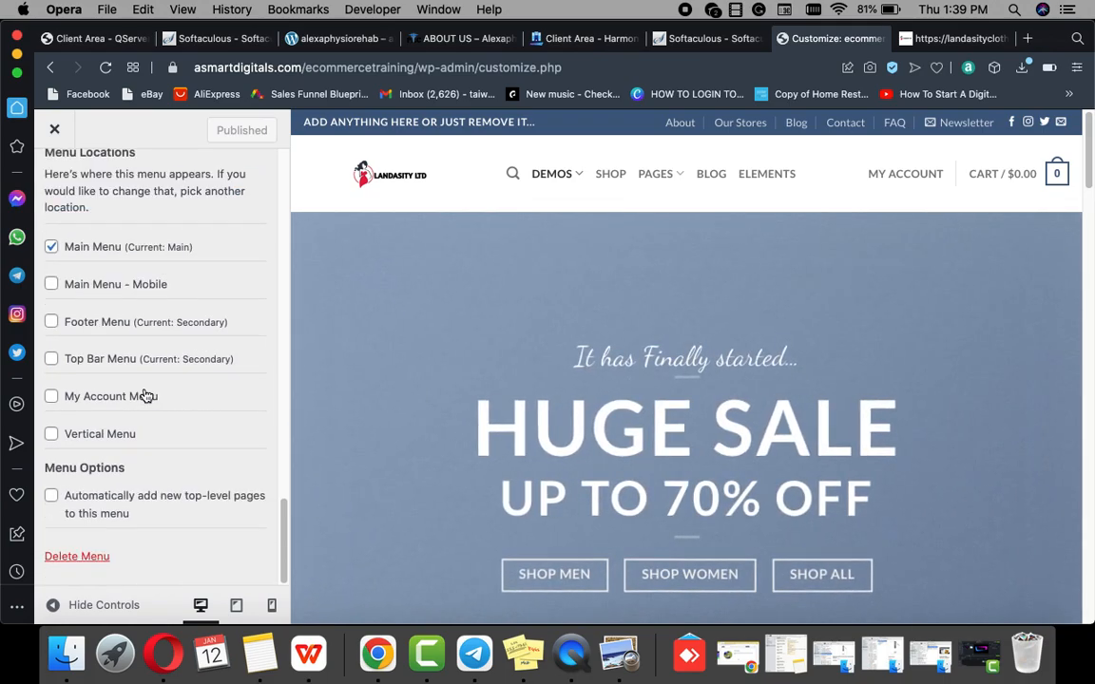
pyautogui.scroll(15, 145, 392)
pyautogui.scroll(-15, 144, 390)
pyautogui.scroll(15, 142, 350)
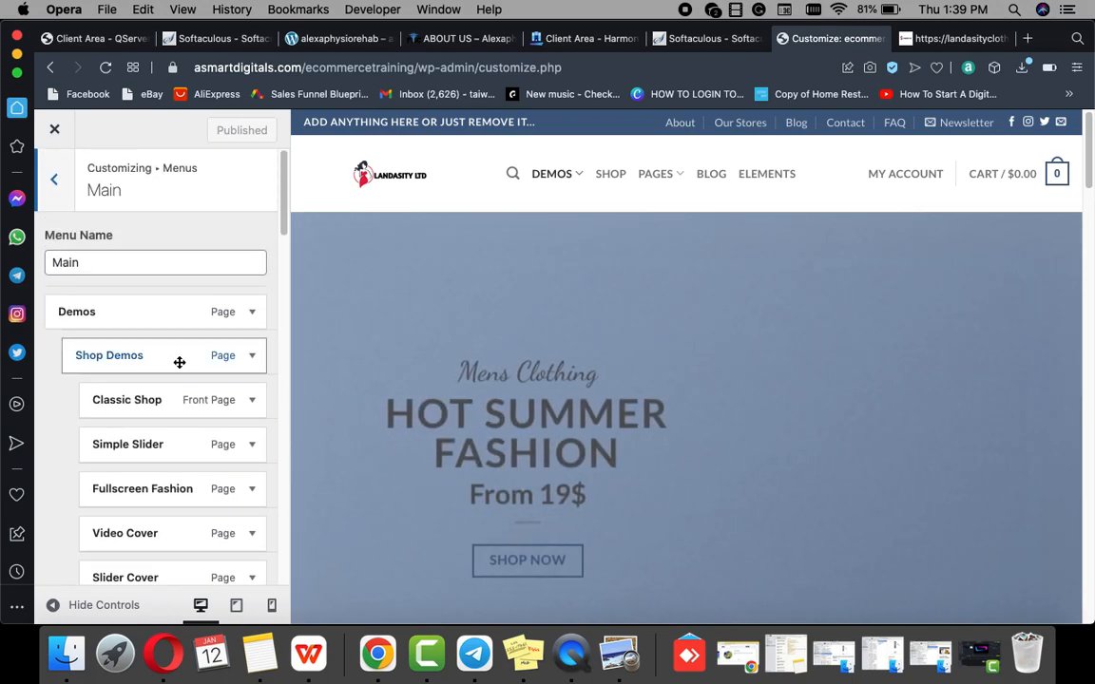
# Step: Remove the Demos item from the Main menu
pyautogui.click(253, 314)
pyautogui.scroll(-8, 188, 347)
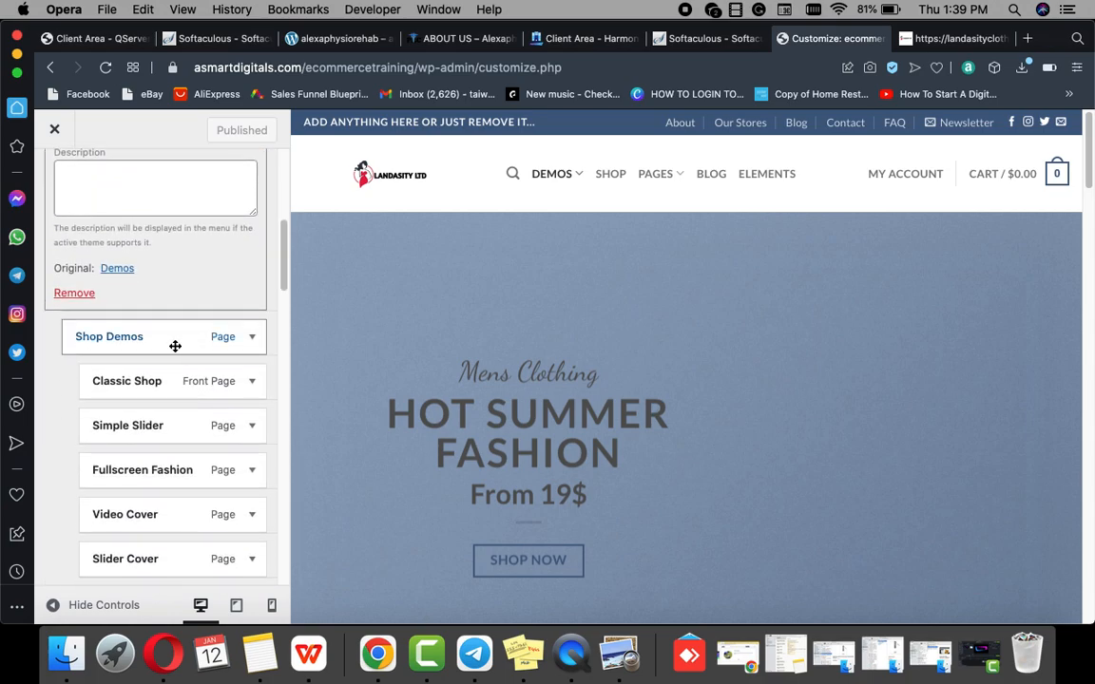
pyautogui.click(84, 293)
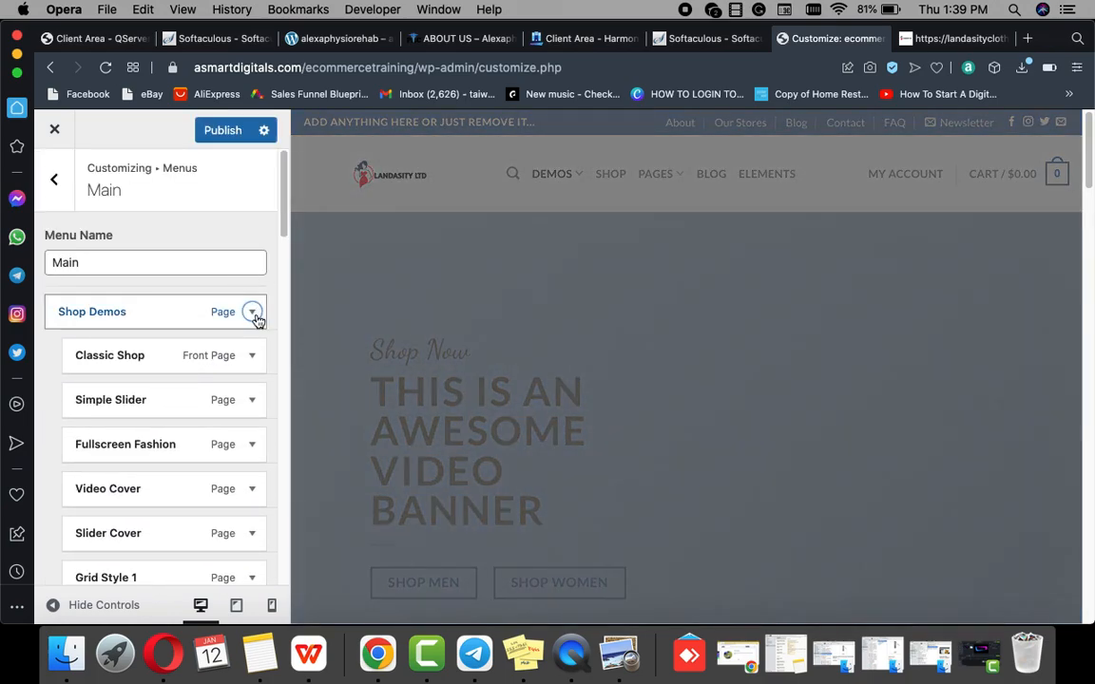
# Step: Delete the entire Main menu
pyautogui.click(254, 315)
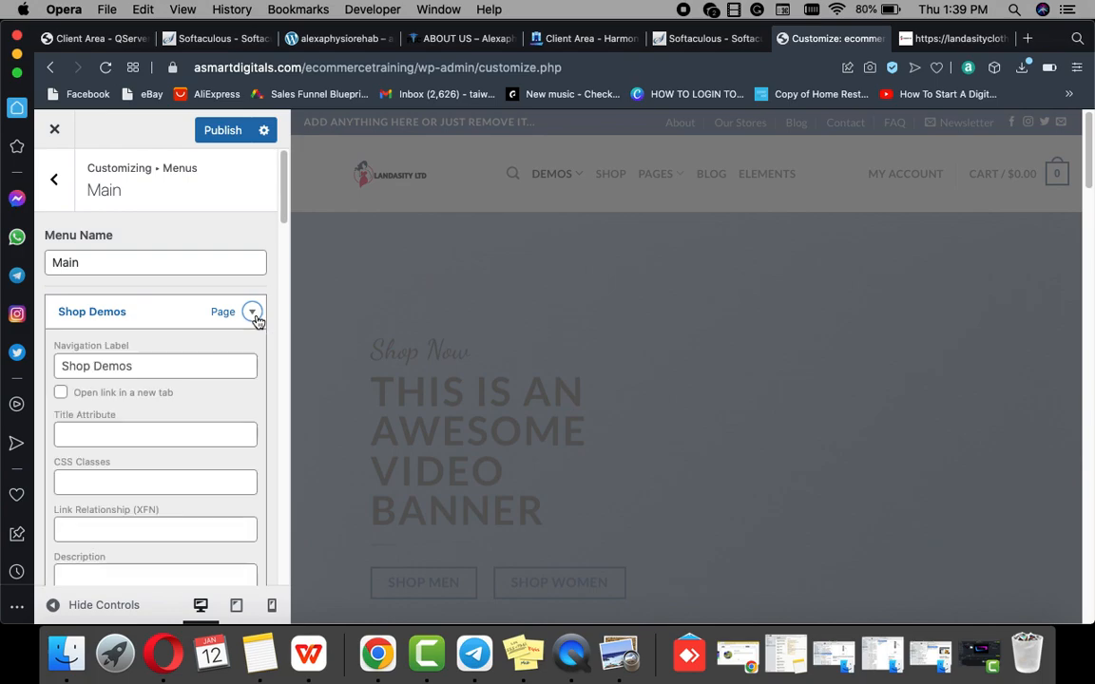
pyautogui.scroll(-7, 142, 389)
pyautogui.scroll(-10, 105, 433)
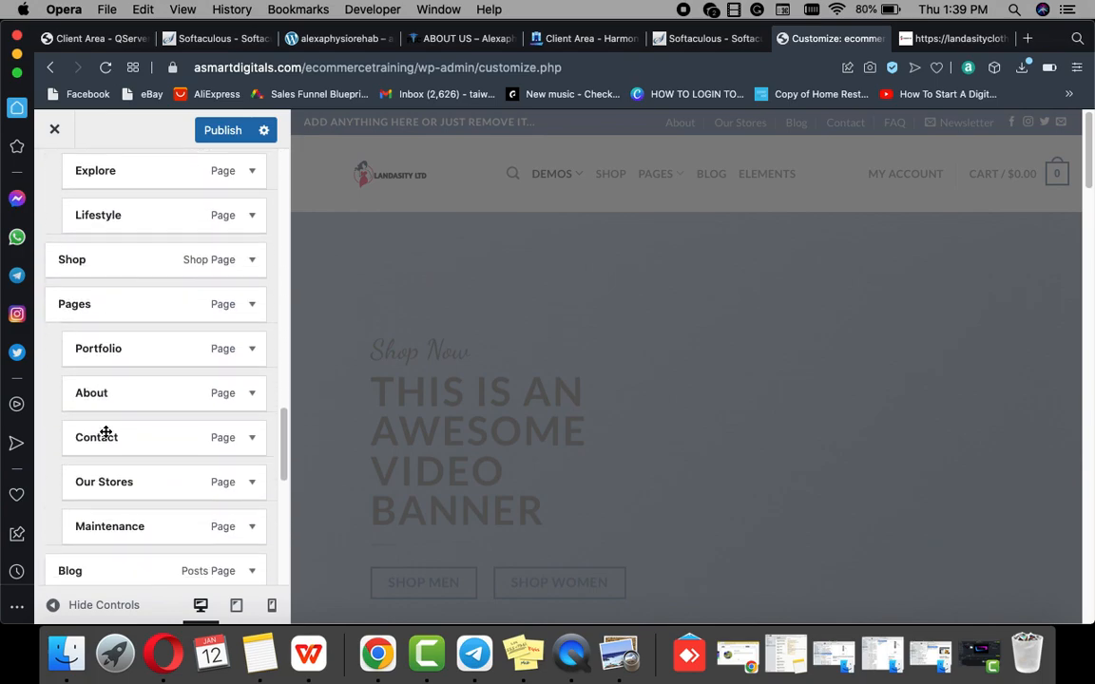
pyautogui.scroll(3, 130, 285)
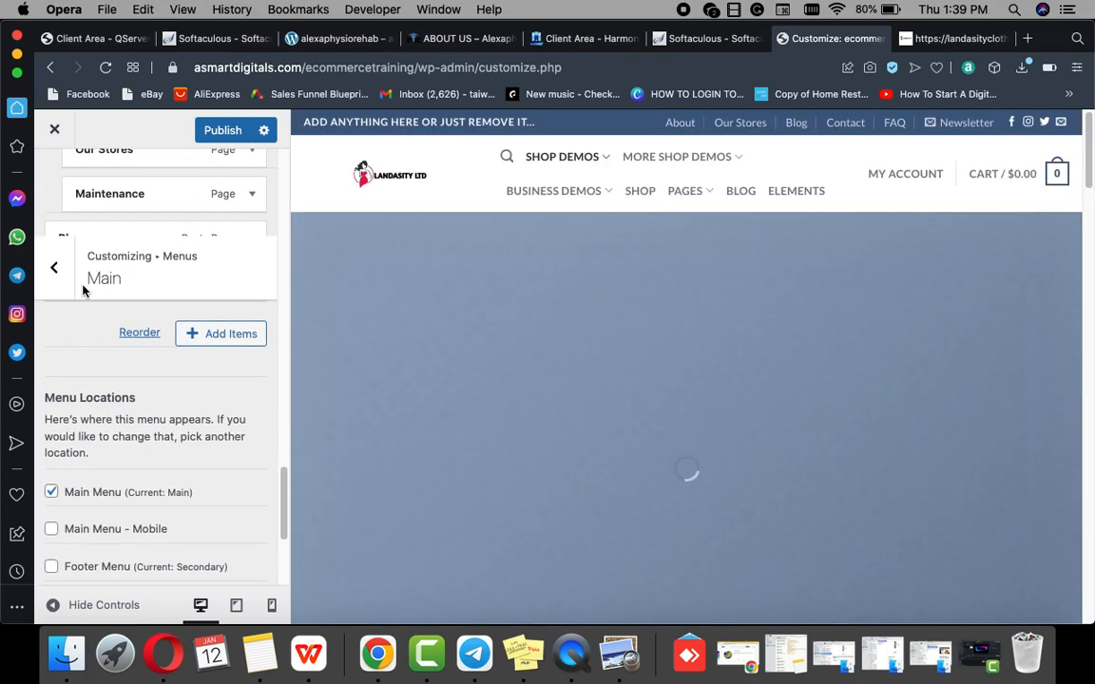
pyautogui.scroll(15, 111, 254)
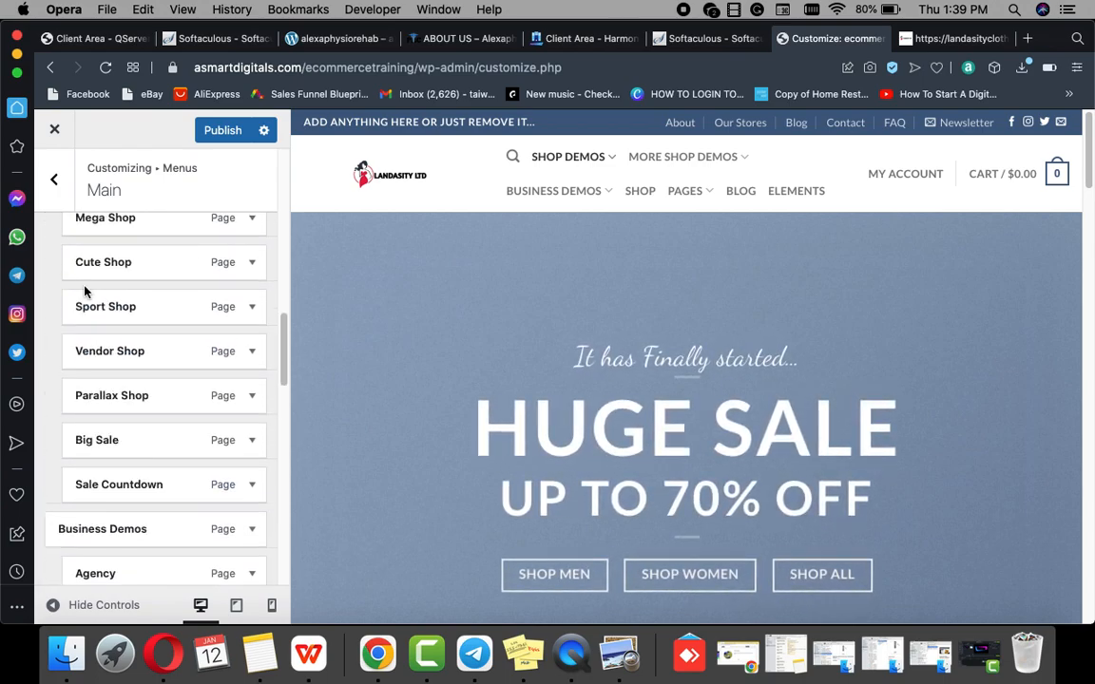
pyautogui.scroll(3, 88, 290)
pyautogui.scroll(-8, 93, 323)
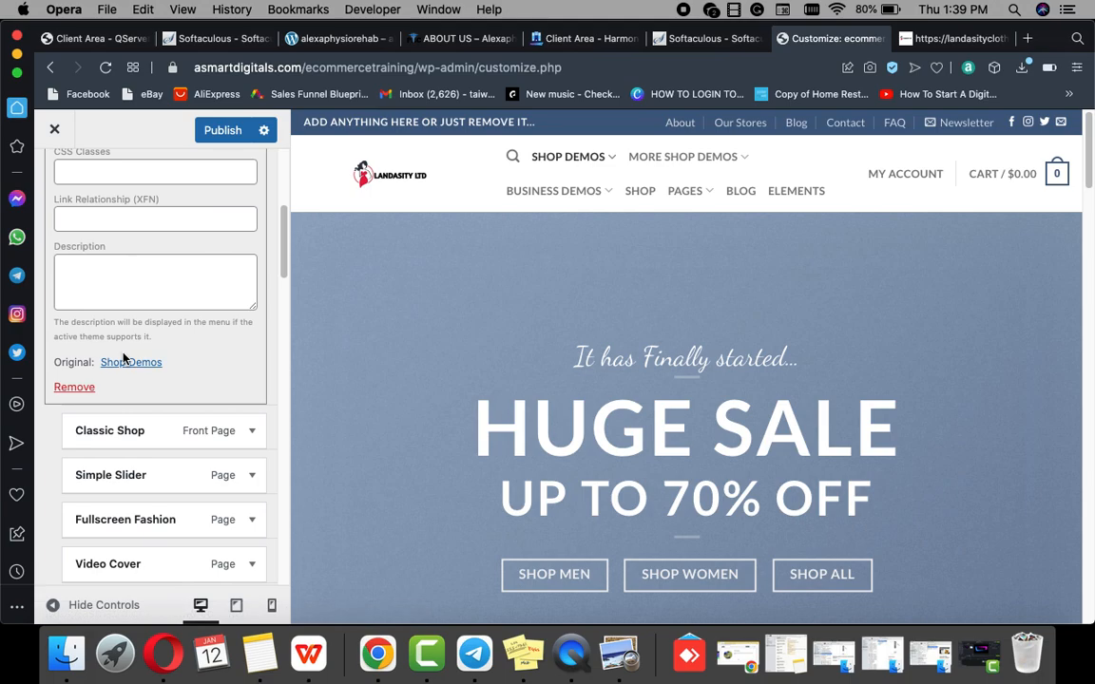
pyautogui.scroll(-20, 127, 361)
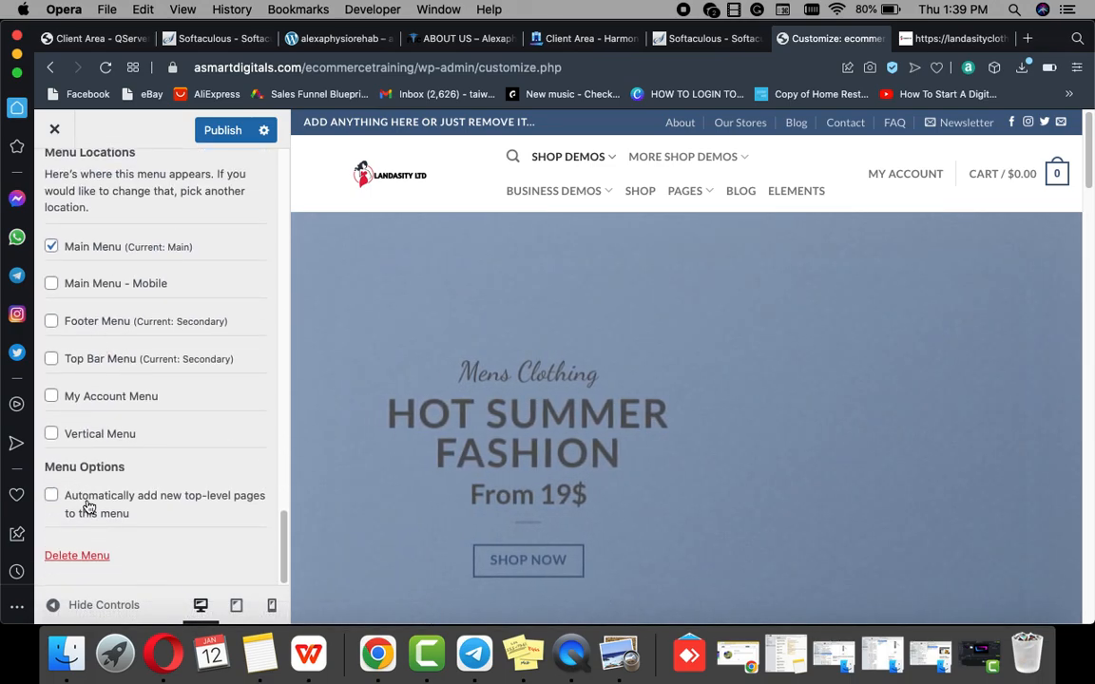
pyautogui.click(74, 558)
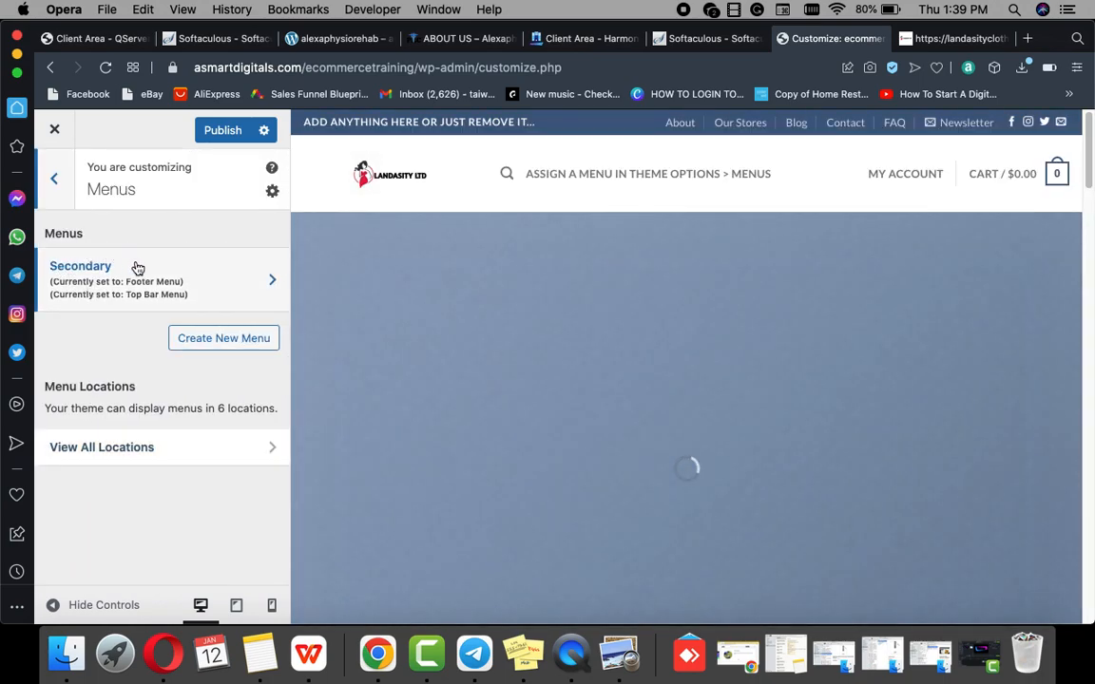
# Step: Create a new menu named 'main menu'
pyautogui.click(219, 341)
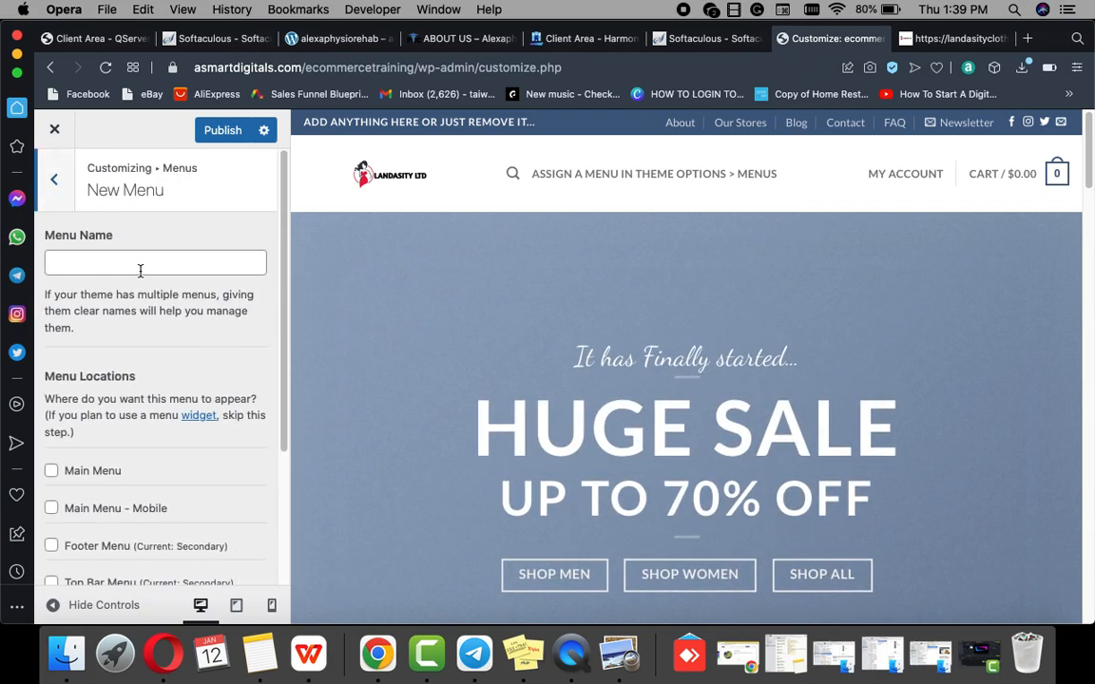
pyautogui.click(120, 265)
pyautogui.write('main menu')
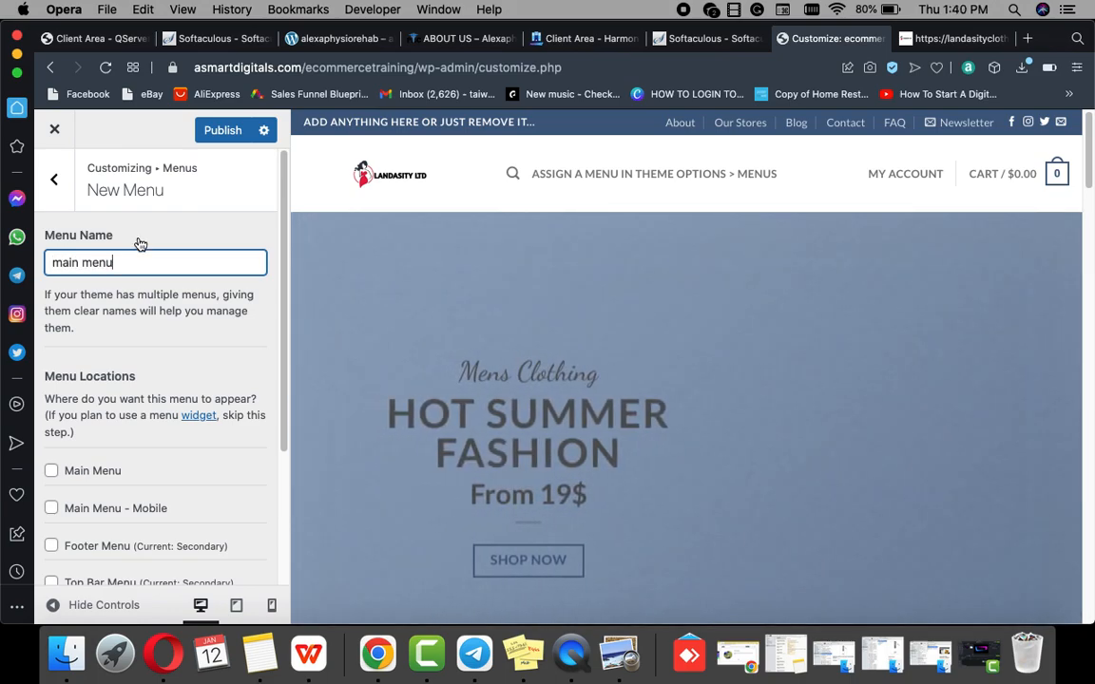
# Step: Assign the menu to the Footer Menu and Main Menu - Mobile locations and publish
pyautogui.scroll(-1, 141, 385)
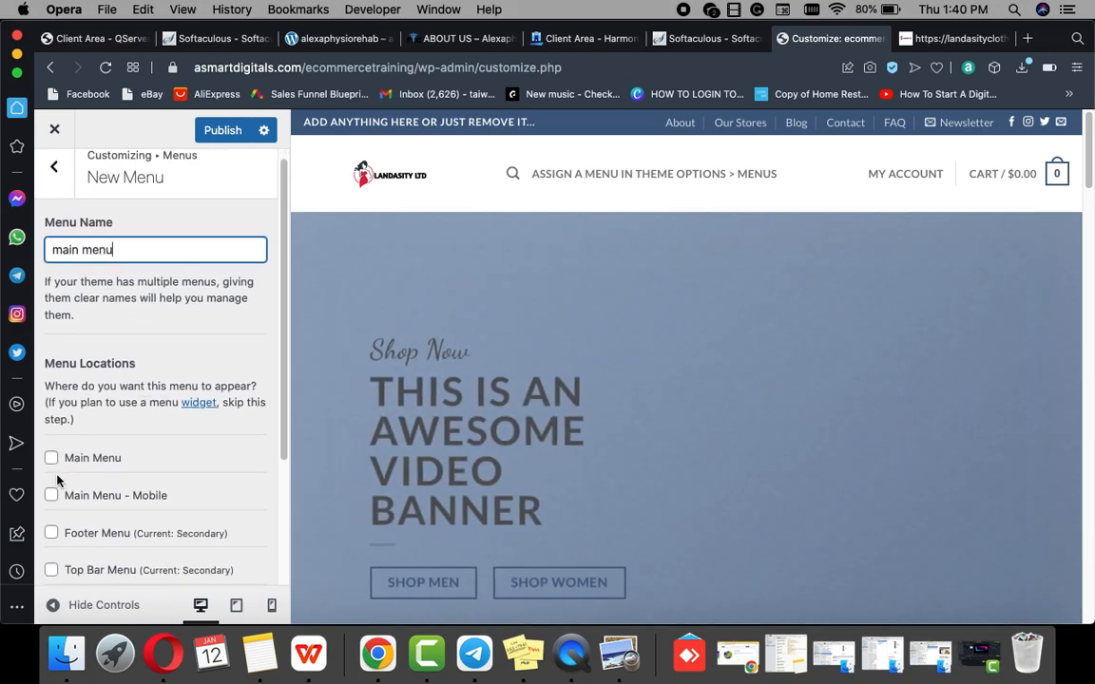
pyautogui.scroll(-5, 57, 482)
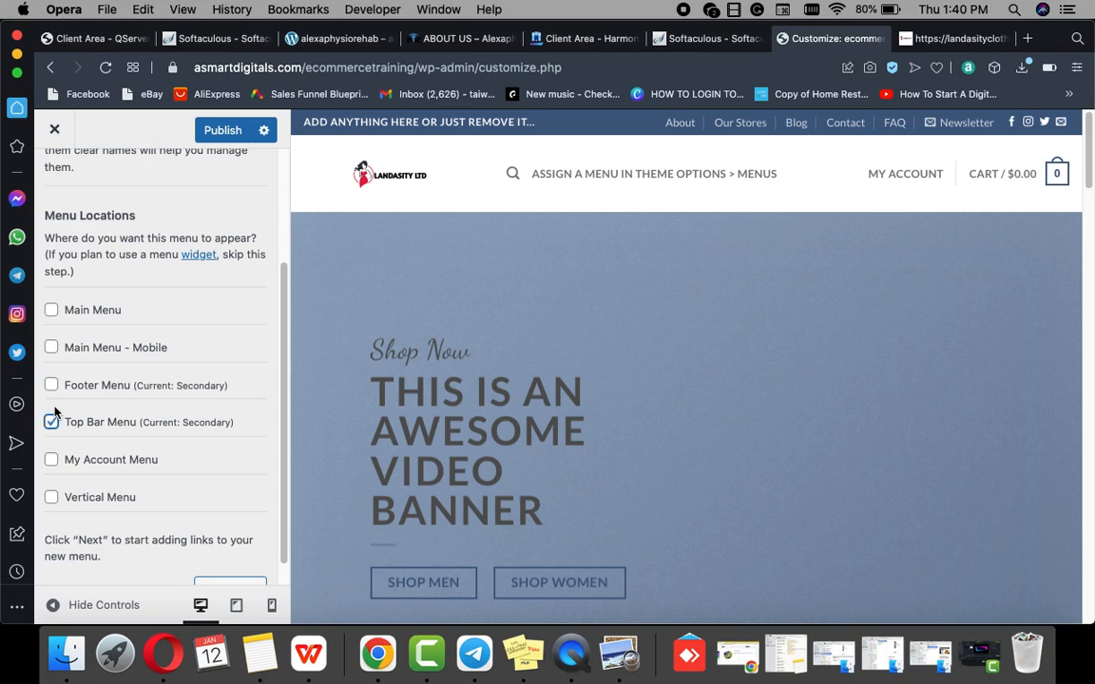
pyautogui.scroll(-10, 540, 482)
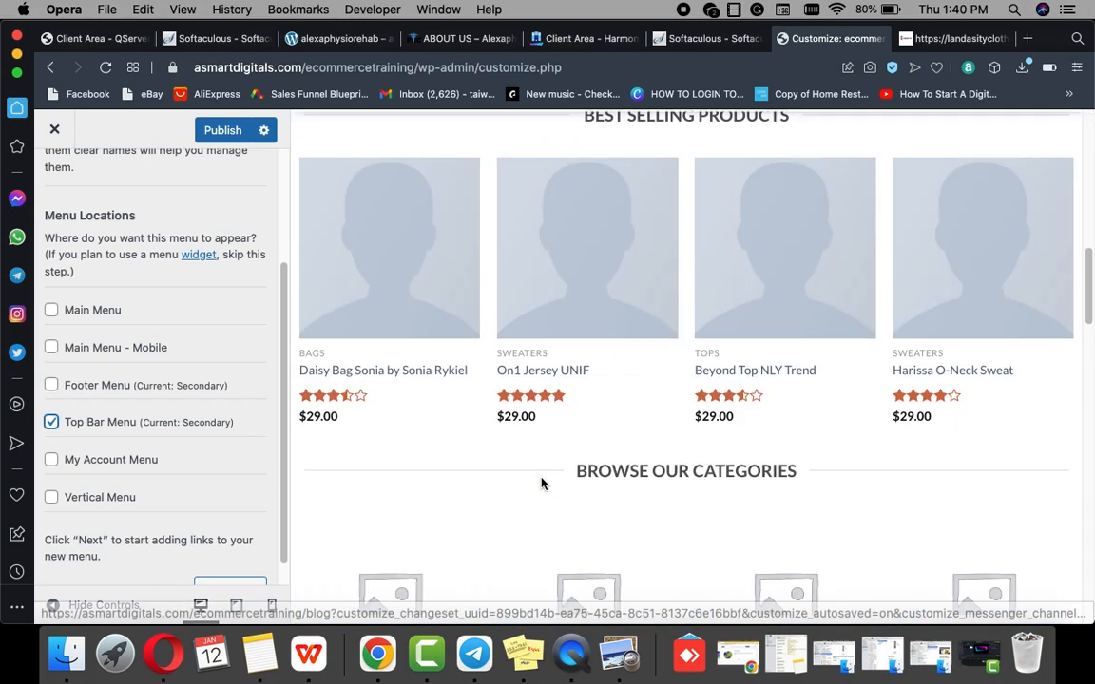
pyautogui.scroll(-10, 540, 486)
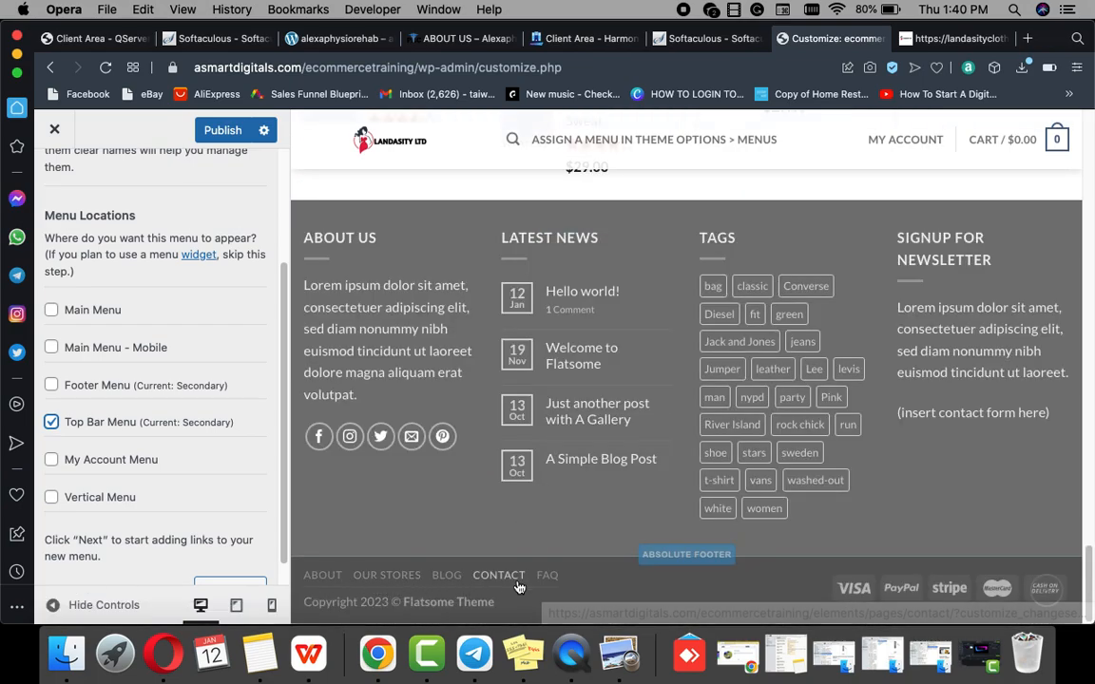
pyautogui.click(52, 386)
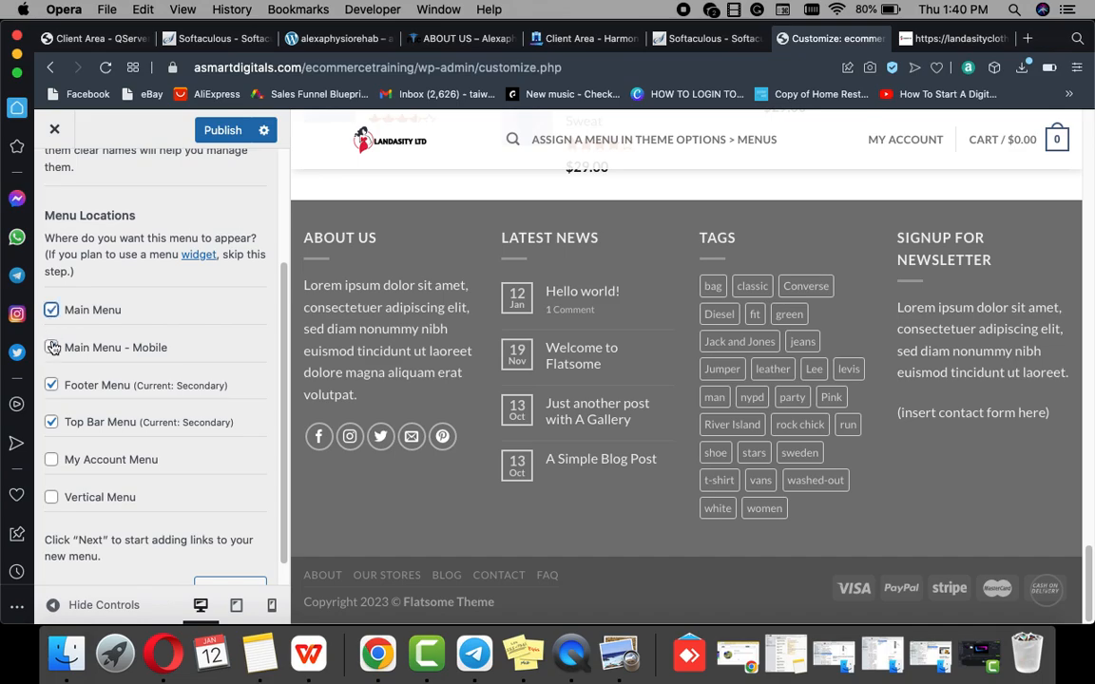
pyautogui.click(51, 347)
pyautogui.scroll(3, 72, 327)
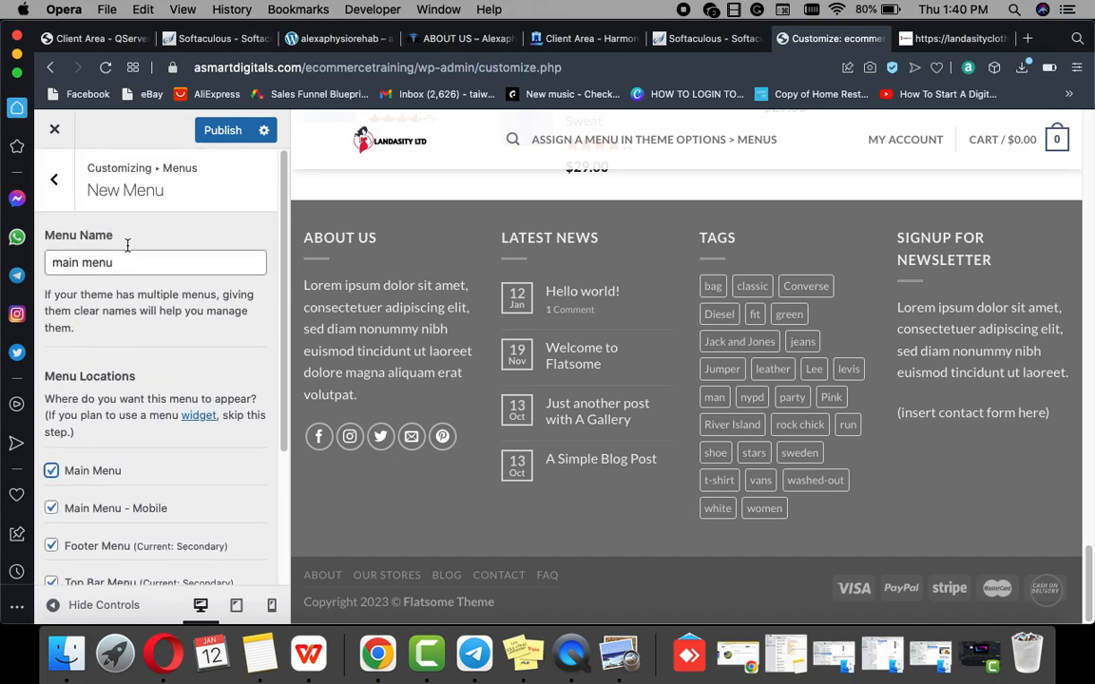
pyautogui.click(218, 131)
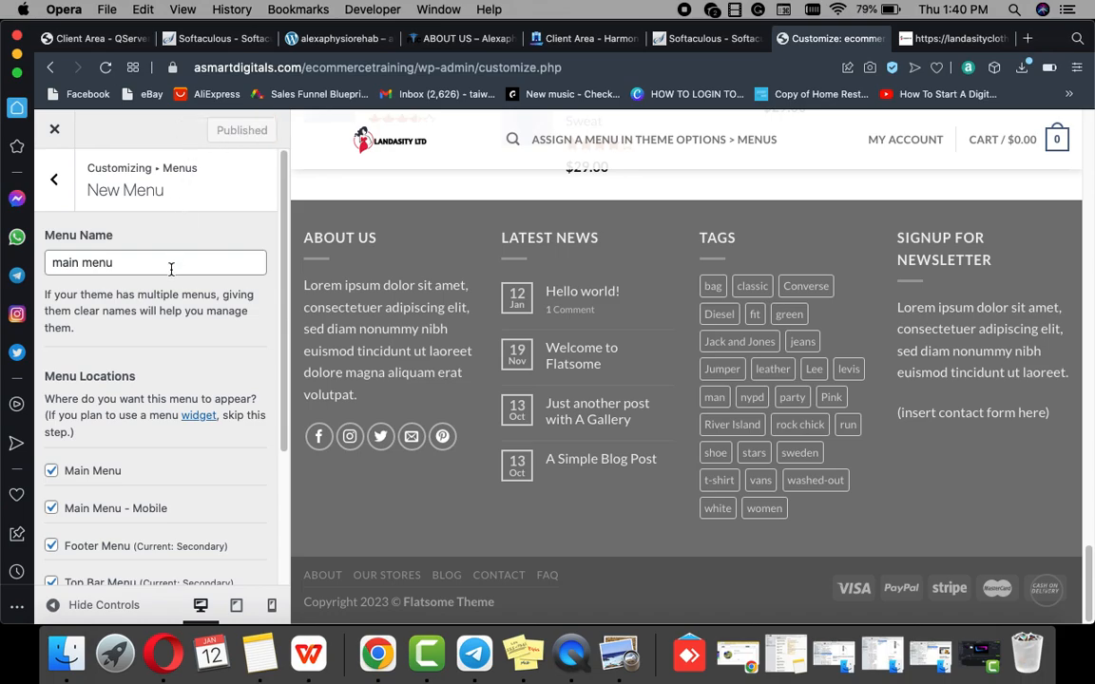
pyautogui.scroll(-5, 130, 472)
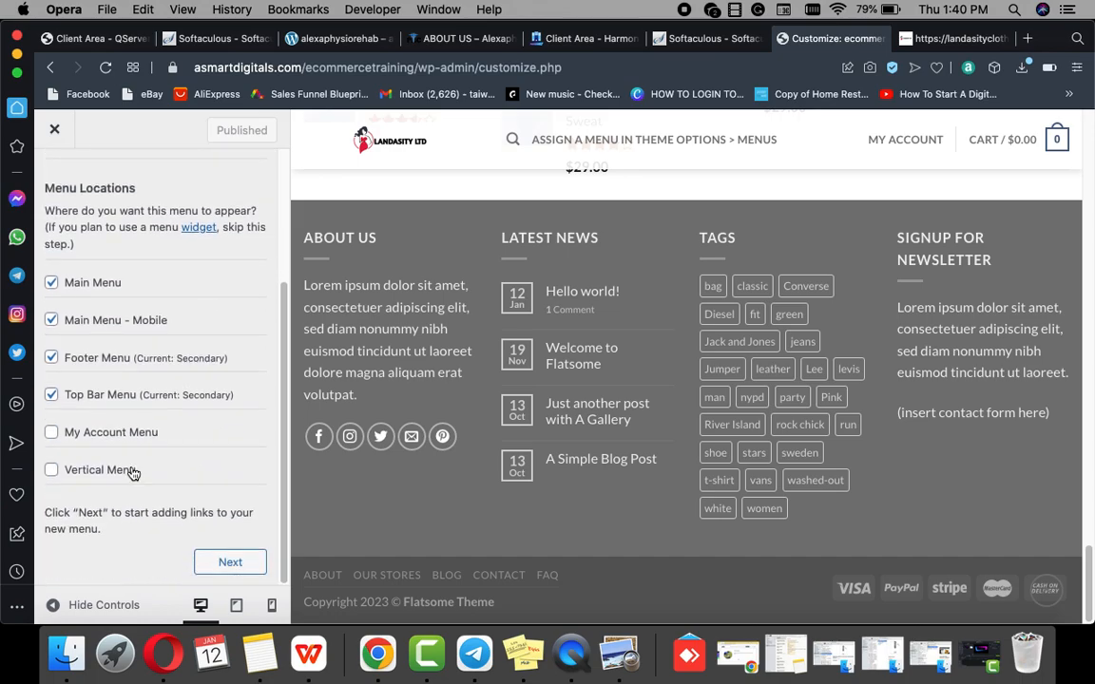
pyautogui.scroll(5, 133, 473)
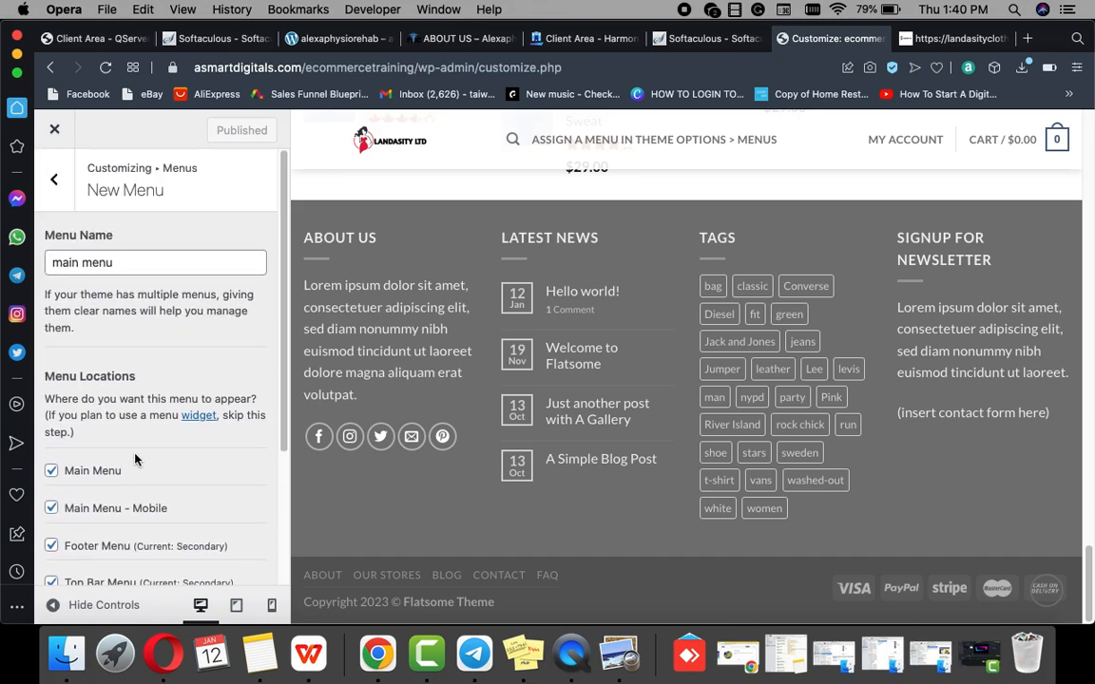
pyautogui.click(58, 182)
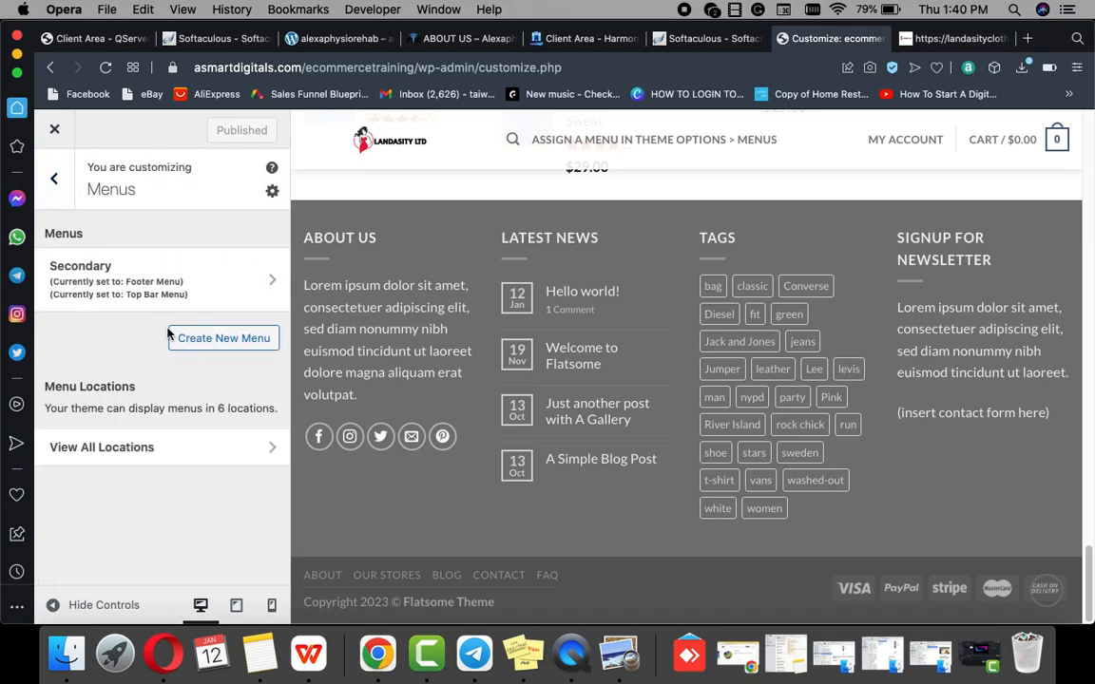
pyautogui.click(271, 276)
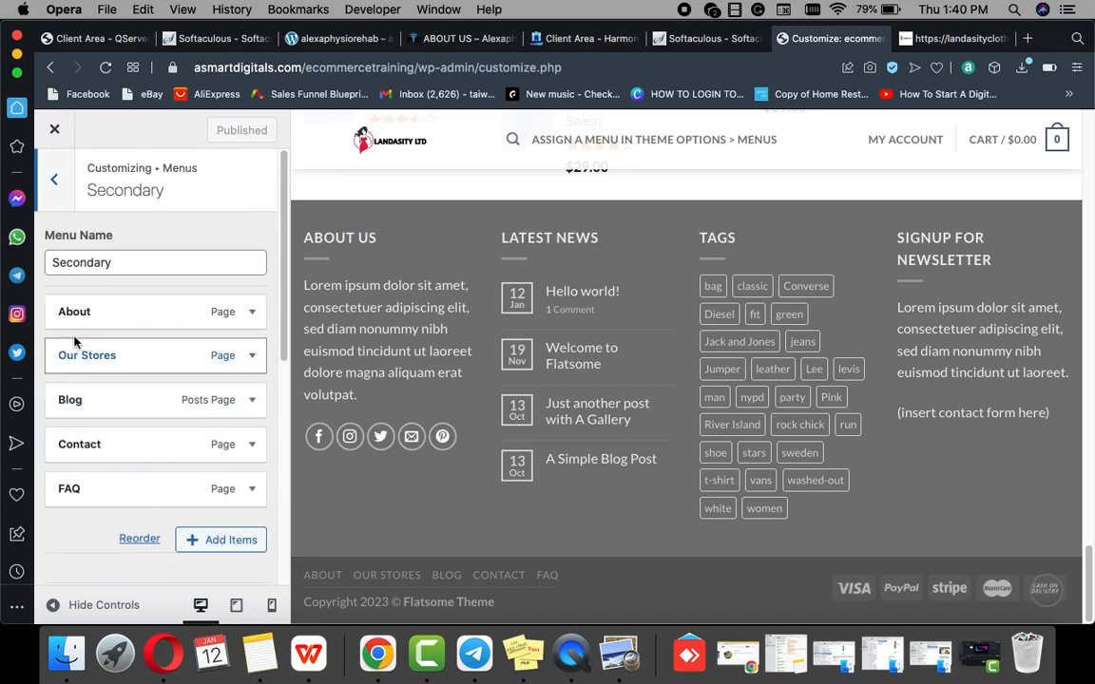
pyautogui.click(55, 183)
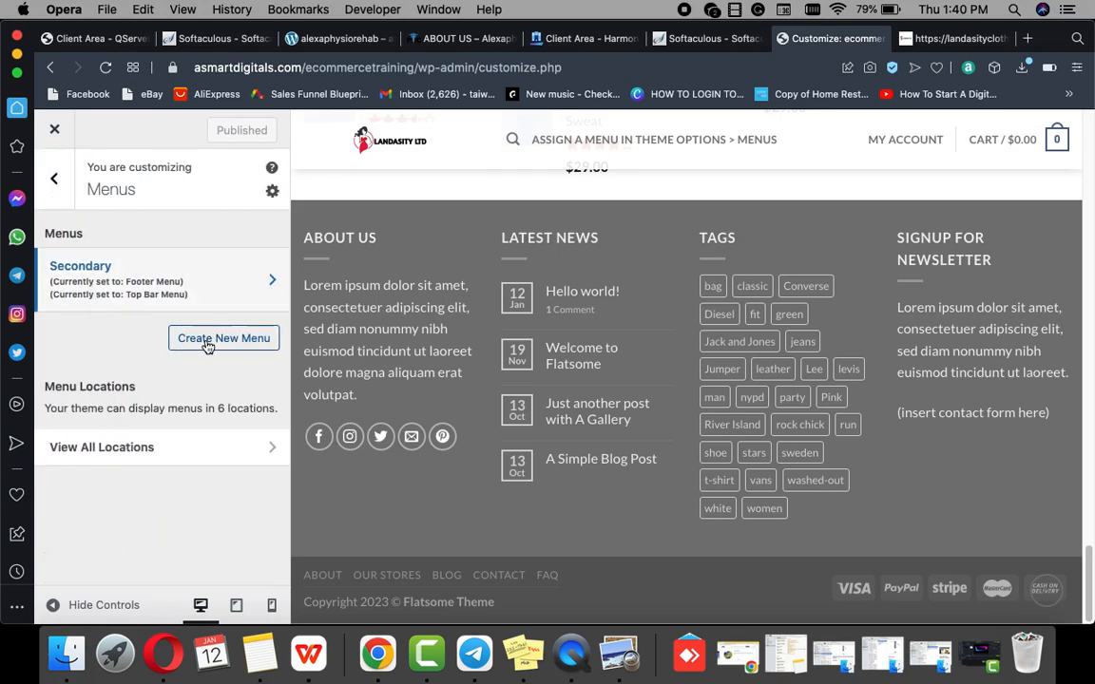
pyautogui.click(167, 453)
pyautogui.scroll(-5, 167, 450)
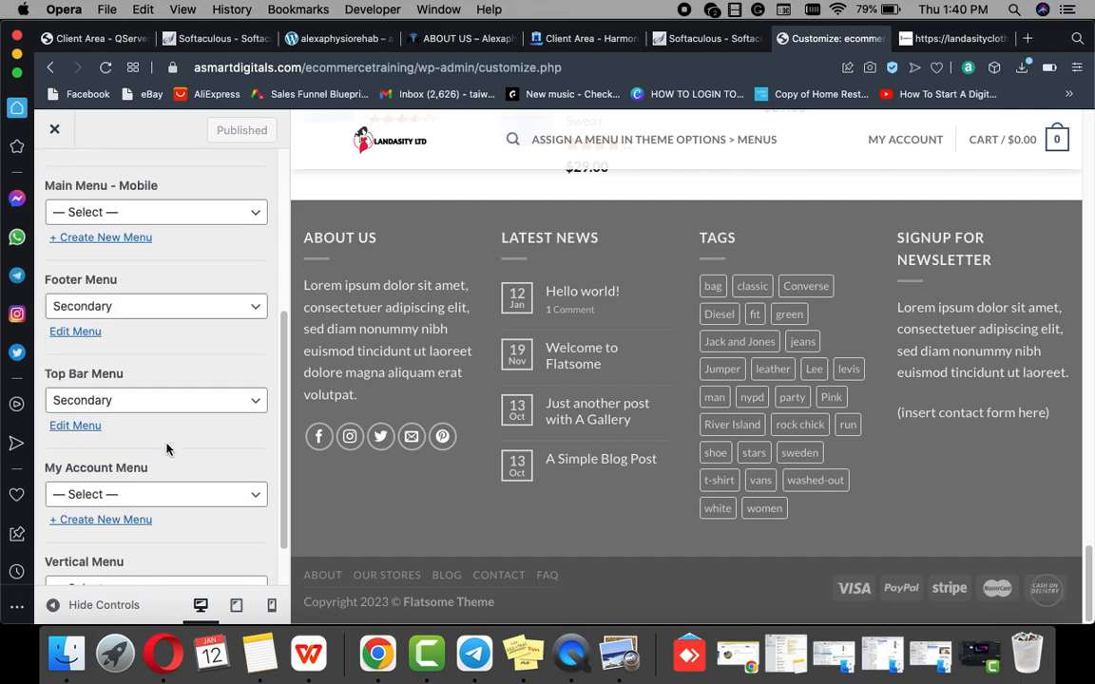
pyautogui.scroll(5, 149, 394)
pyautogui.scroll(-6, 157, 415)
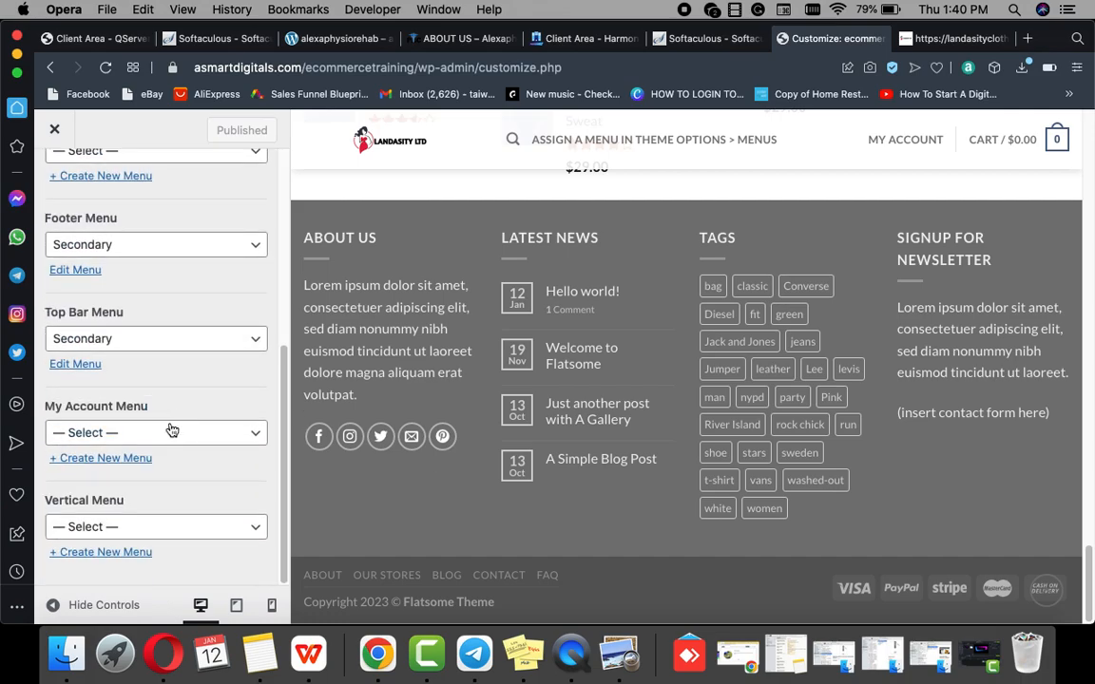
pyautogui.scroll(6, 143, 362)
pyautogui.click(59, 179)
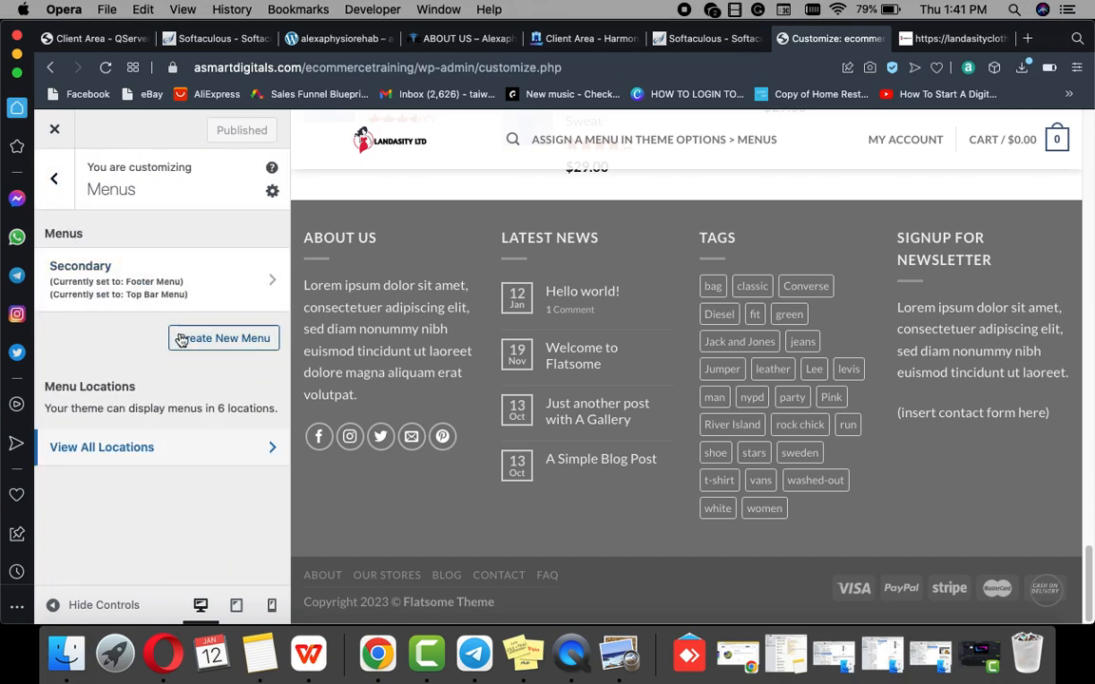
pyautogui.click(217, 344)
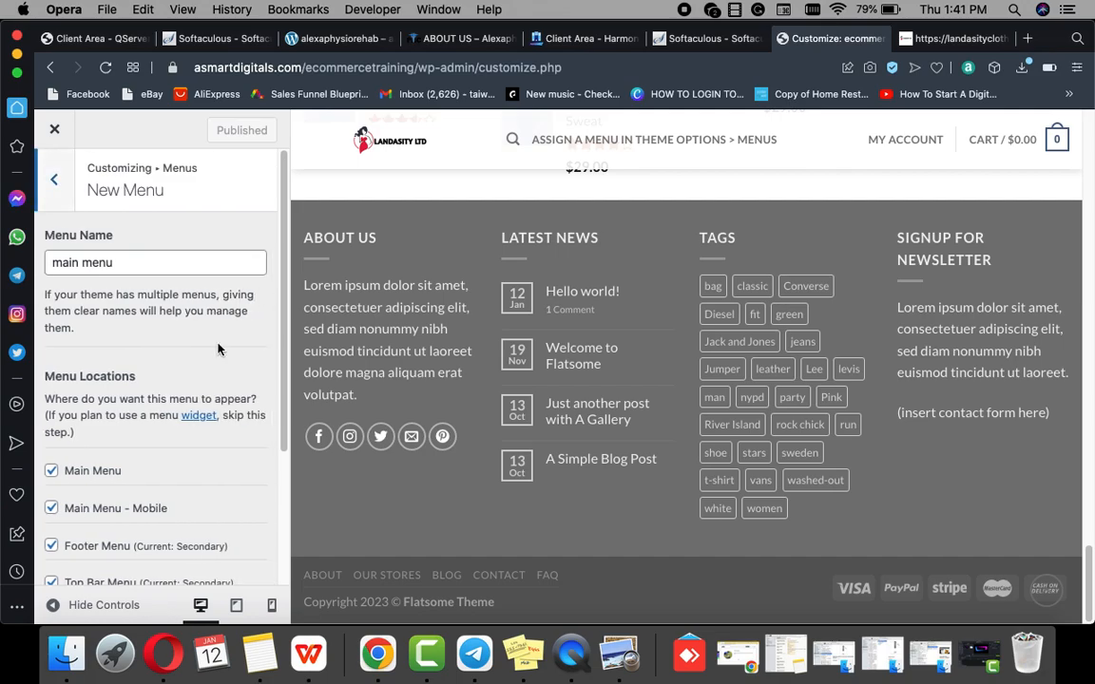
pyautogui.scroll(-4, 139, 346)
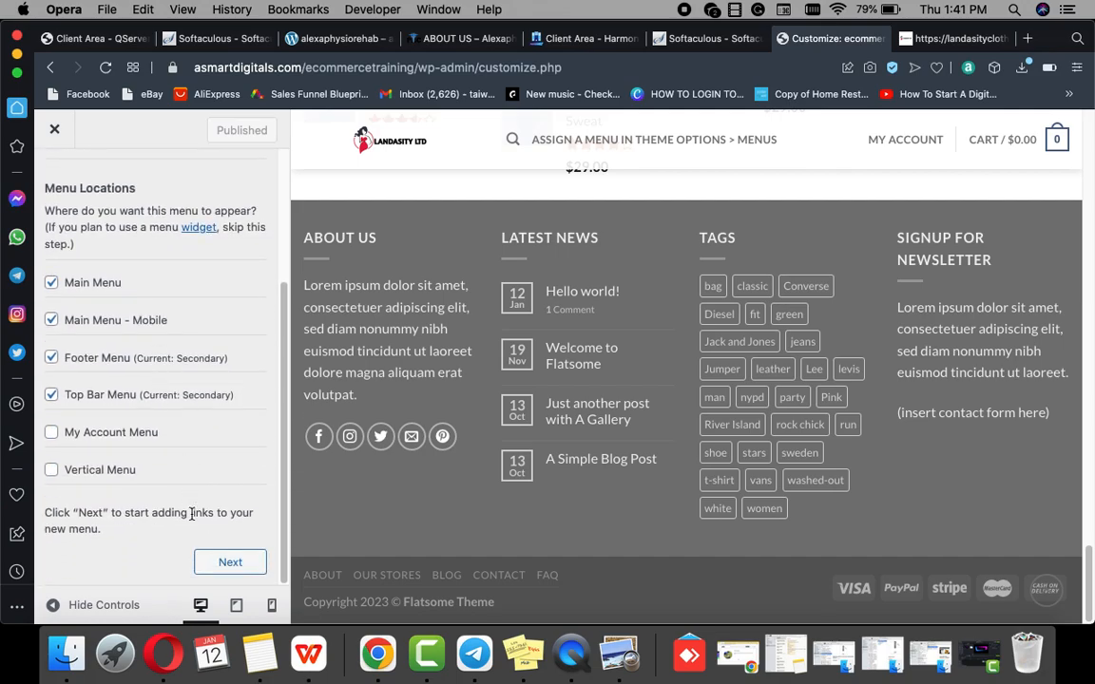
# Step: Create the main menu, open Add Items, then view landasityclothing.com for reference
pyautogui.click(225, 568)
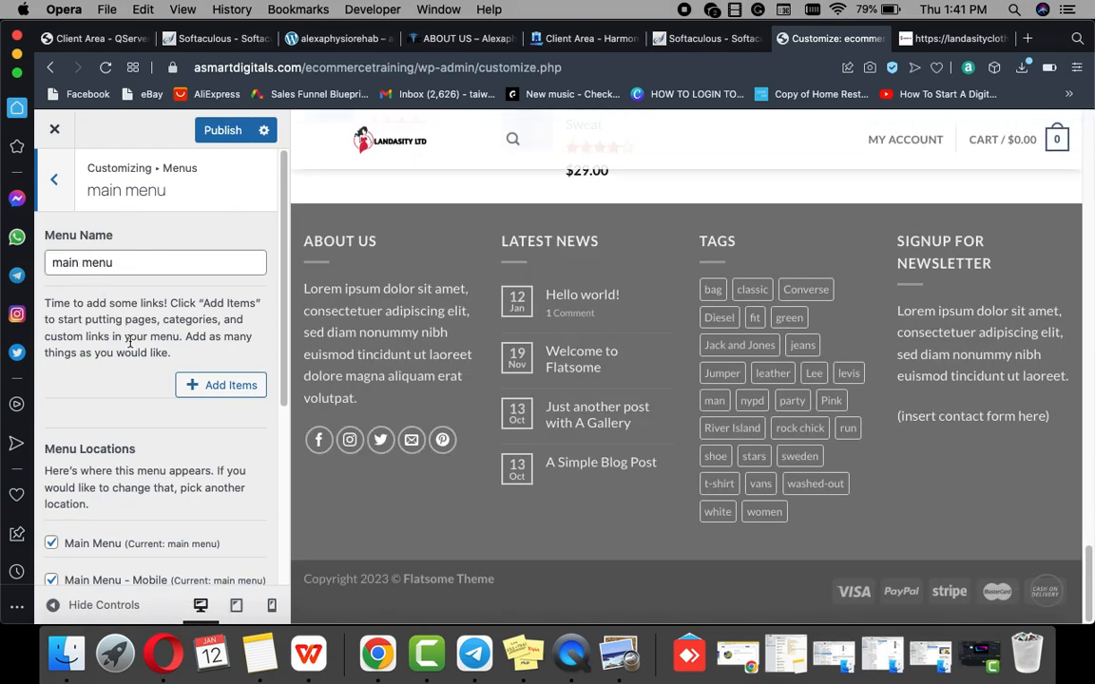
pyautogui.click(214, 386)
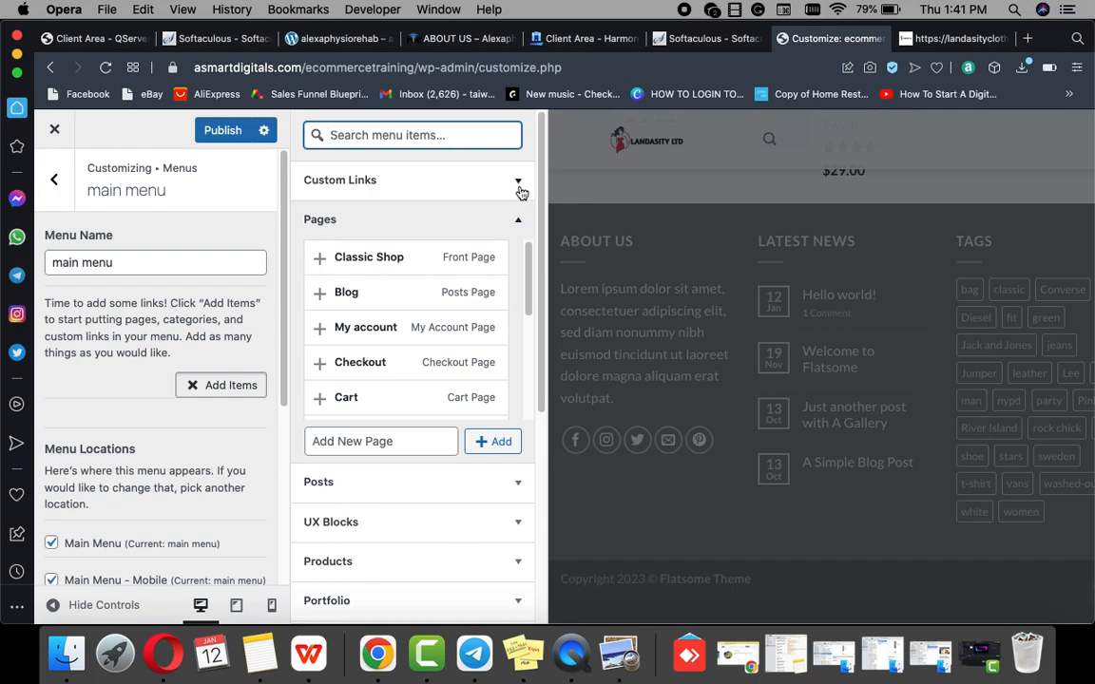
pyautogui.click(958, 40)
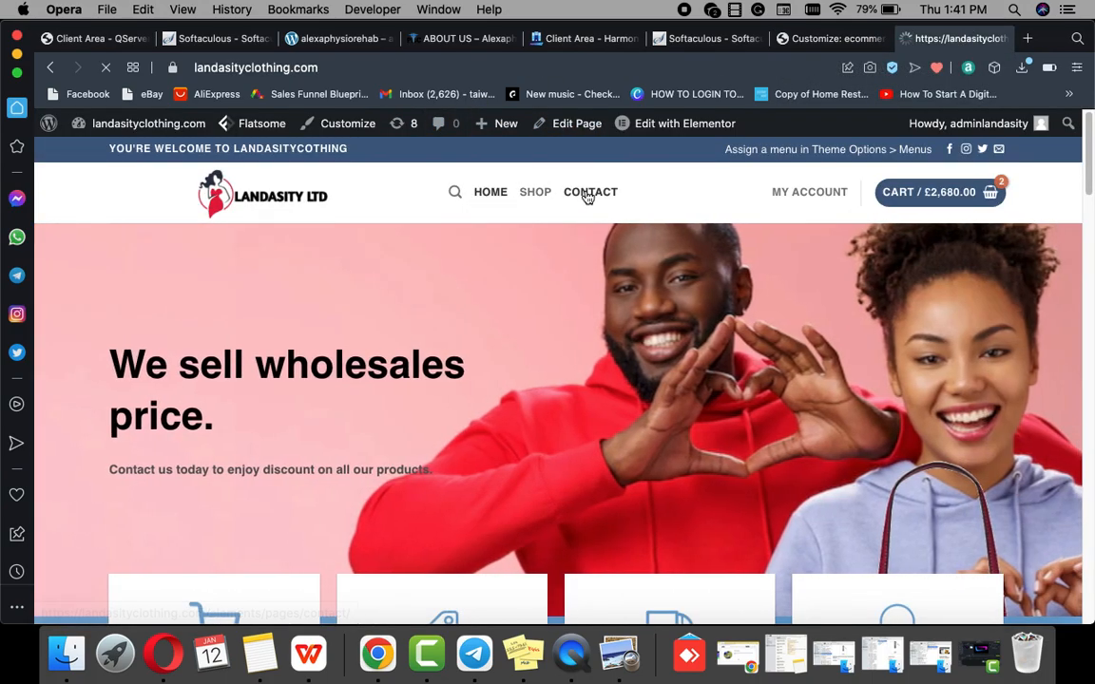
pyautogui.click(588, 194)
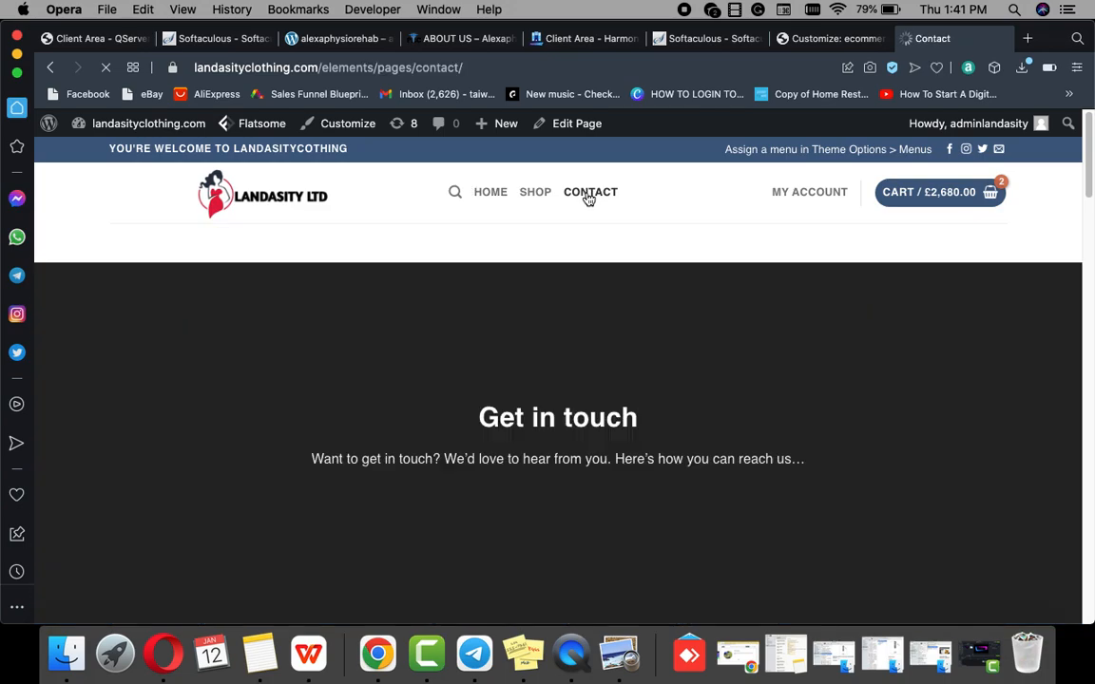
pyautogui.scroll(-10, 600, 430)
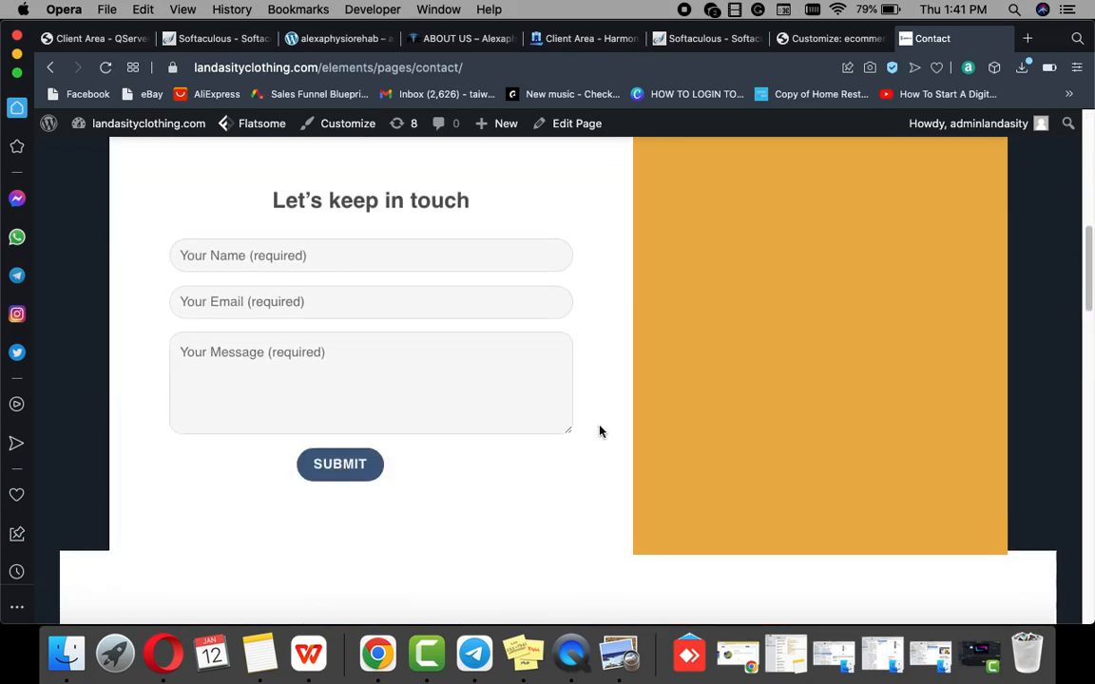
pyautogui.scroll(9, 599, 431)
pyautogui.scroll(2, 600, 431)
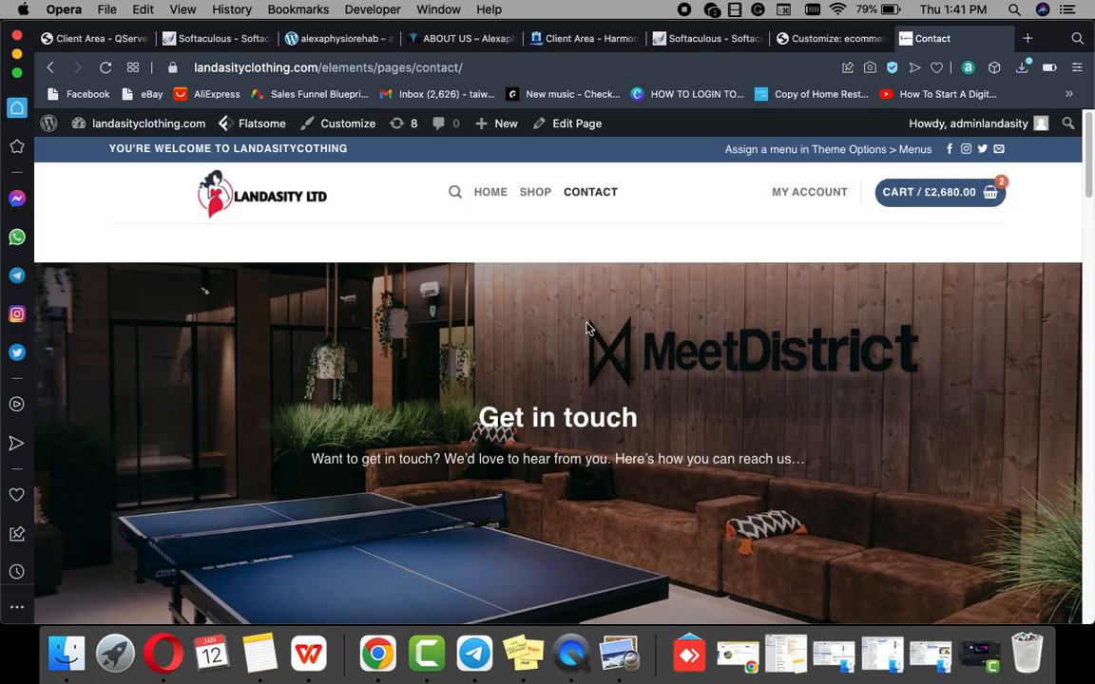
pyautogui.click(492, 192)
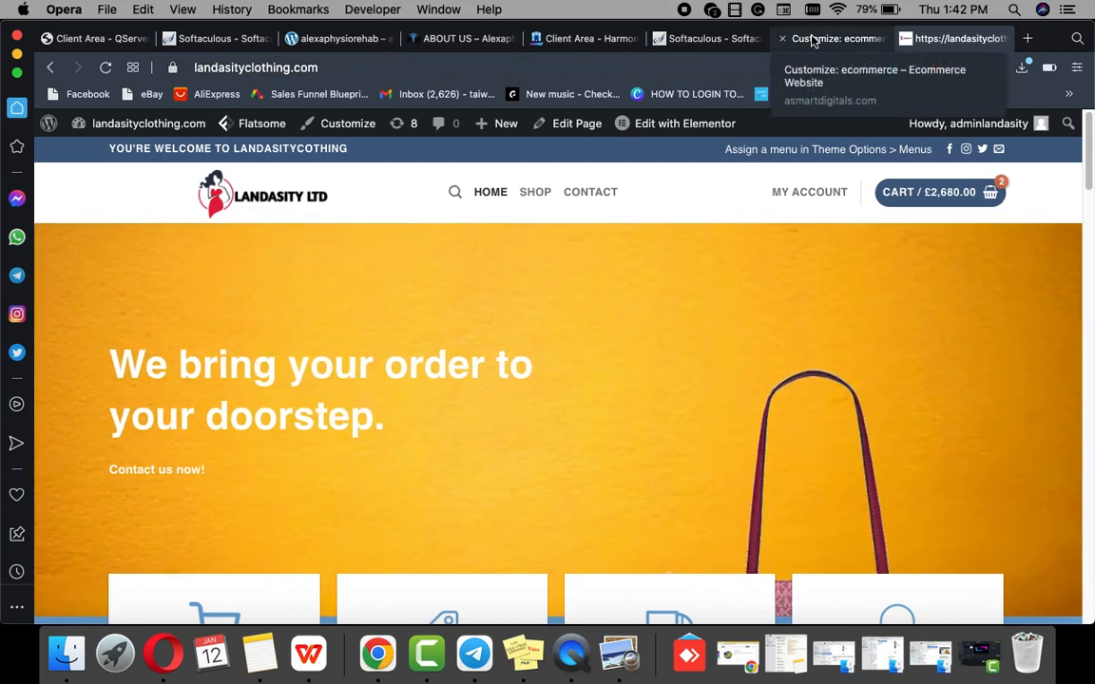
pyautogui.click(813, 40)
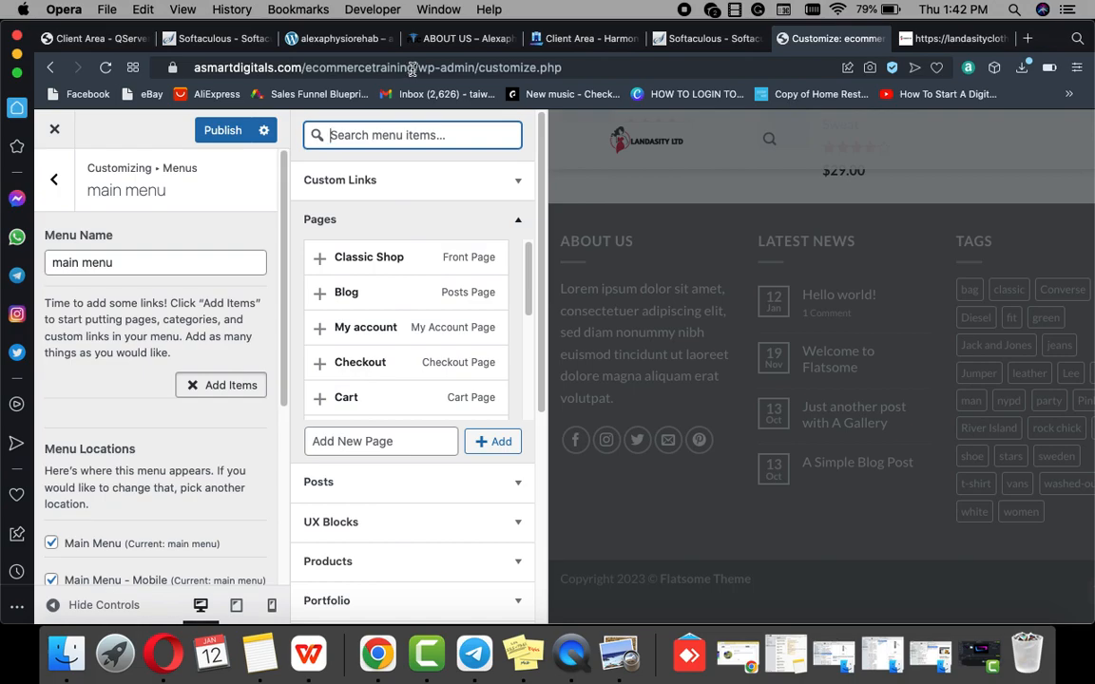
# Step: Add a 'Home' custom link to the asmartdigitals.com/ecommercetraining address in the main menu
pyautogui.moveTo(415, 68); pyautogui.dragTo(202, 68)
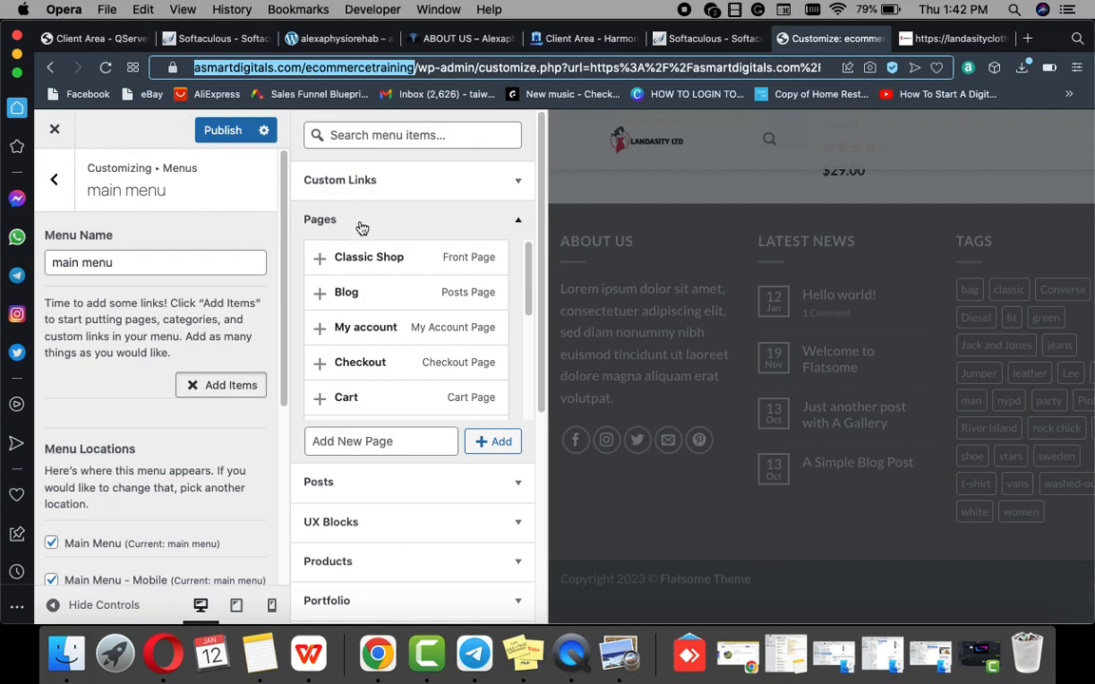
pyautogui.click(519, 184)
pyautogui.click(446, 208)
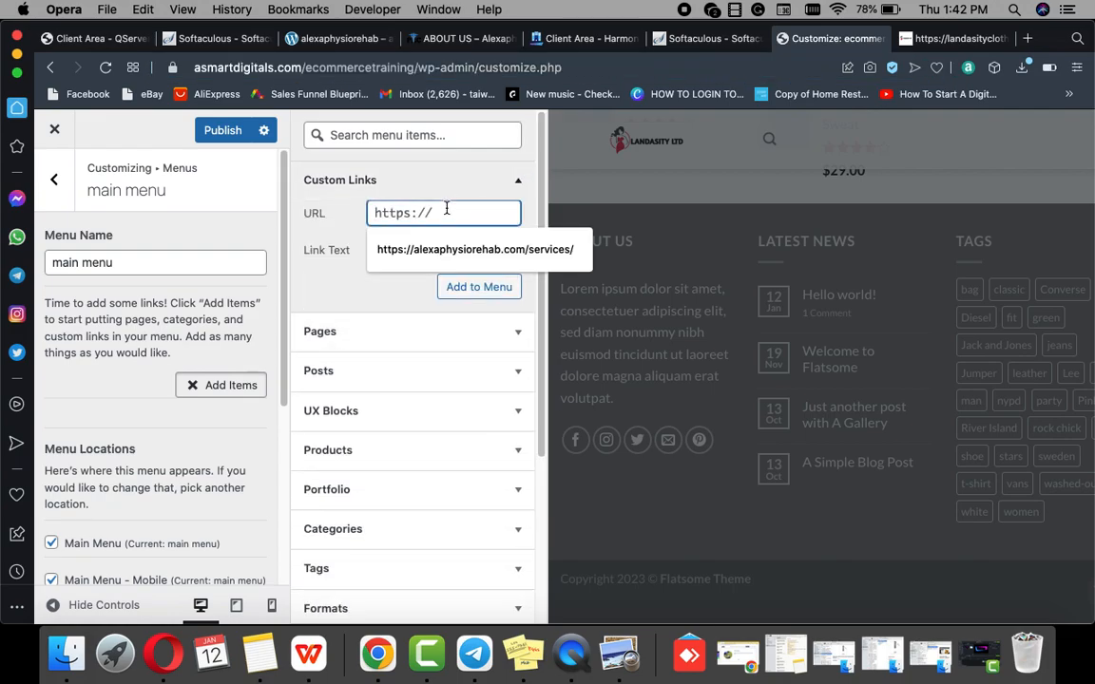
pyautogui.press('super+v')
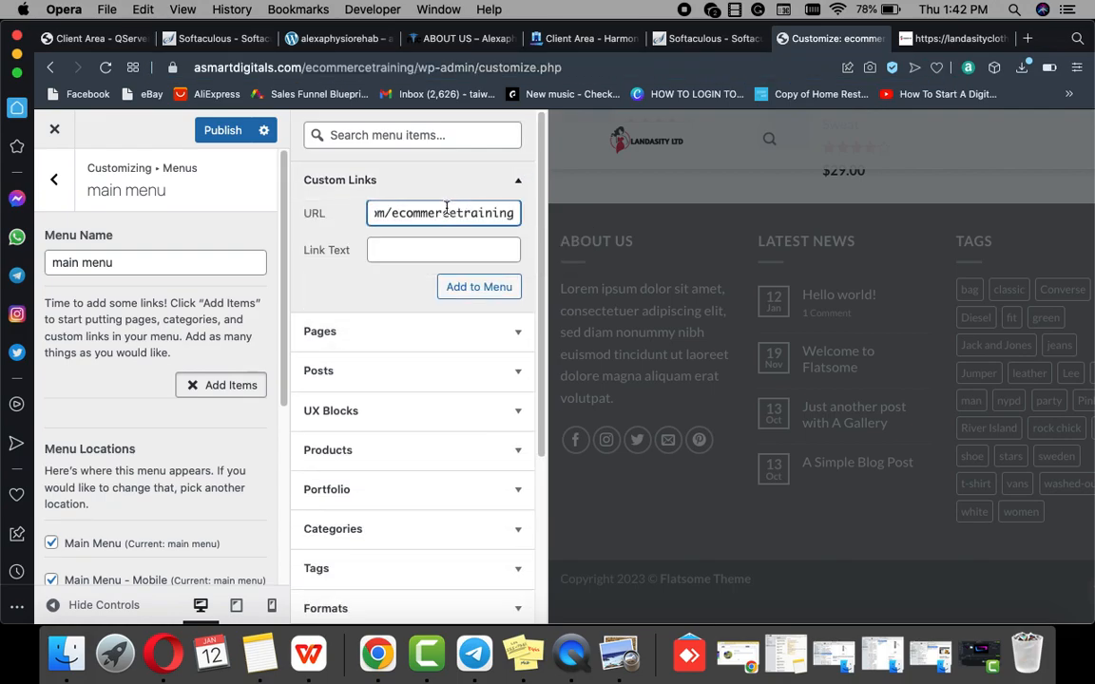
pyautogui.click(431, 254)
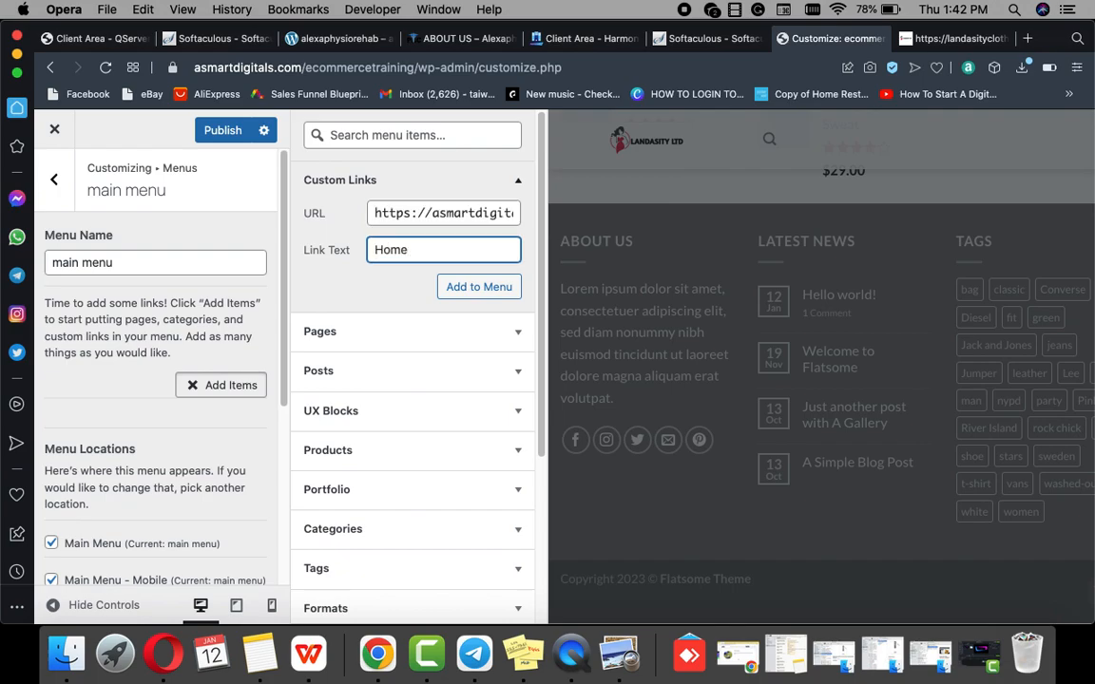
pyautogui.click(480, 287)
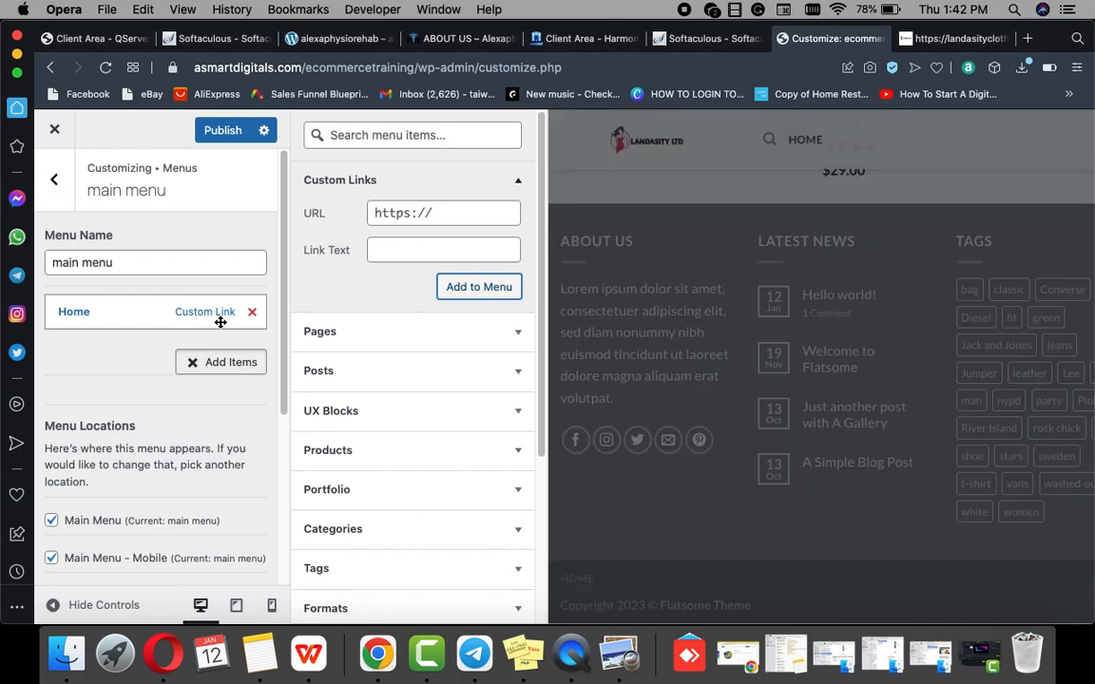
# Step: Create a new page named 'Contact' and add it to the main menu after Home
pyautogui.click(515, 335)
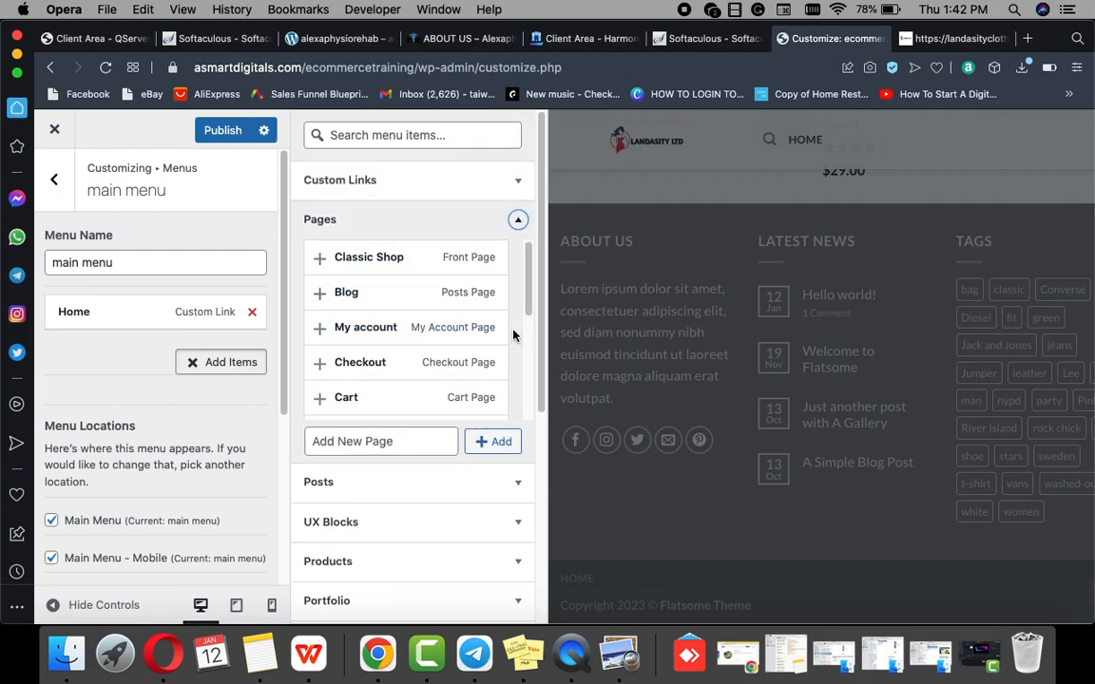
pyautogui.click(348, 443)
pyautogui.write('contact')
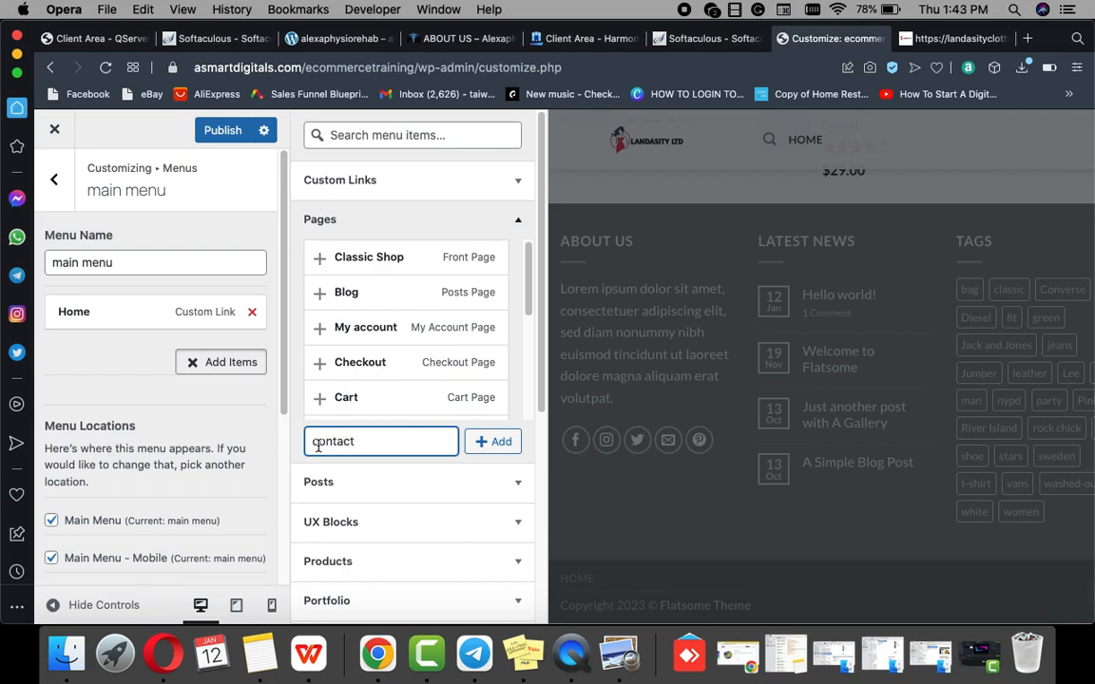
pyautogui.press('BackSpace')
pyautogui.write('C')
pyautogui.click(496, 441)
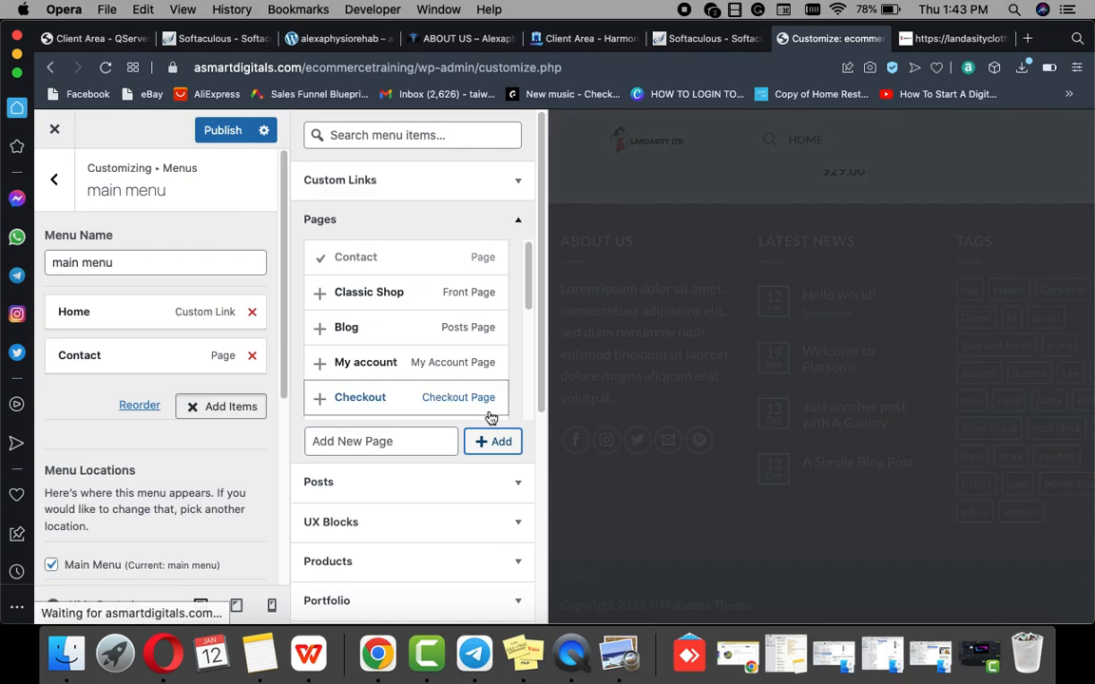
# Step: Create a new page named 'Shop', add it to the menu, and reposition it
pyautogui.click(400, 439)
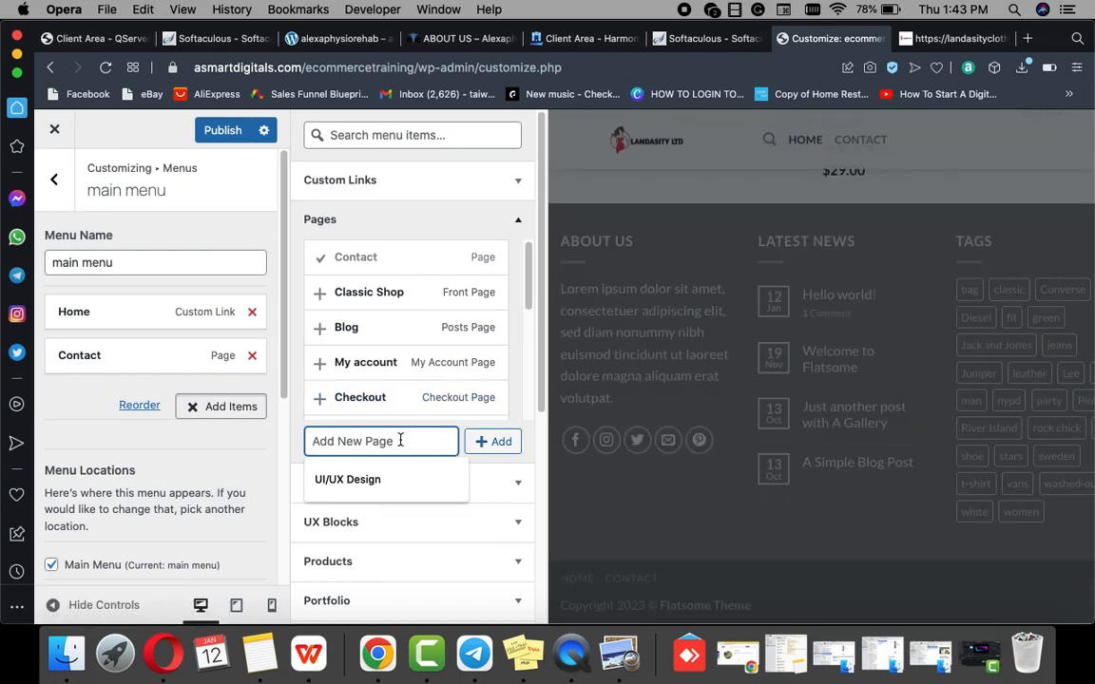
pyautogui.write('Shop')
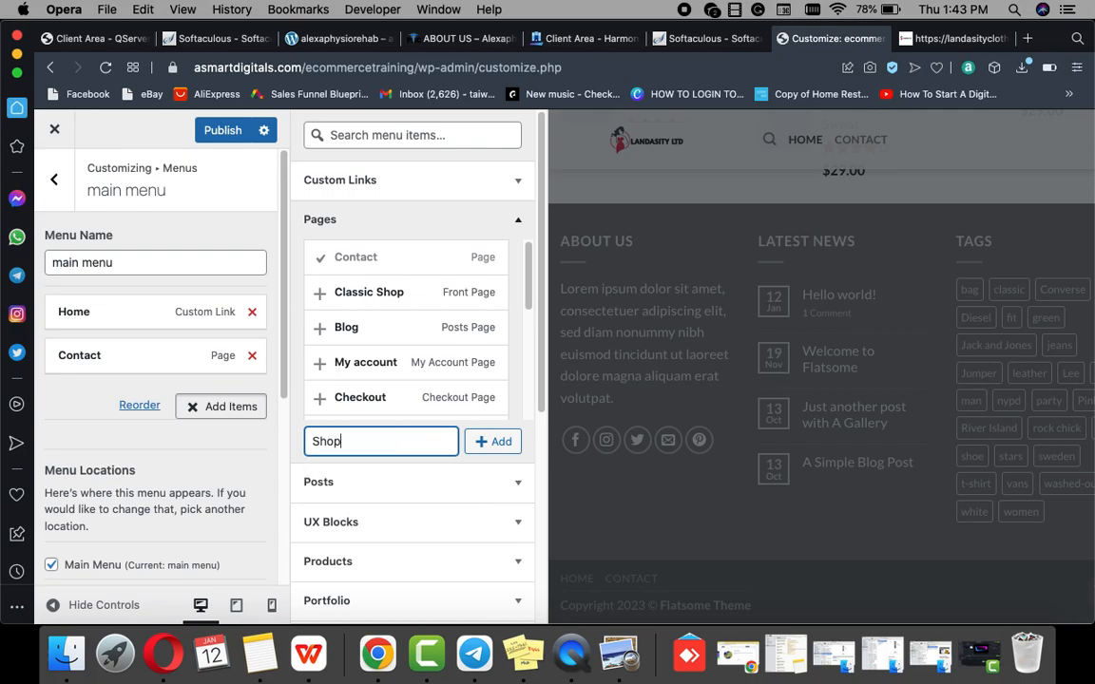
pyautogui.click(478, 442)
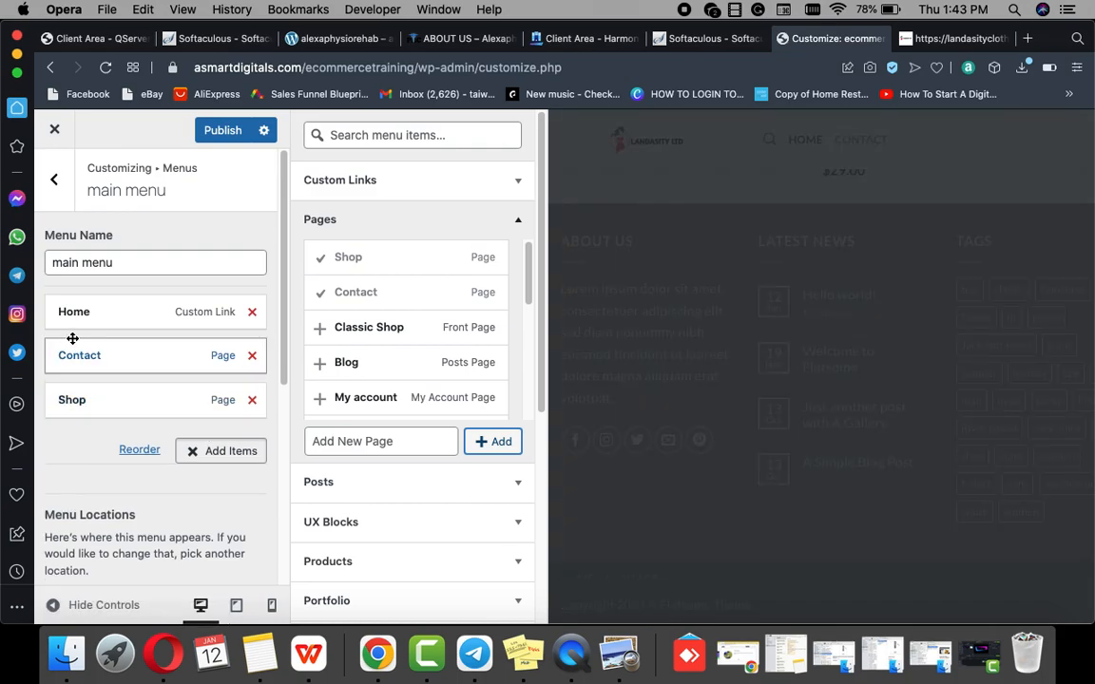
pyautogui.moveTo(97, 400)
pyautogui.mouseDown()
pyautogui.moveTo(95, 362)
pyautogui.moveTo(99, 387)
pyautogui.moveTo(81, 401)
pyautogui.mouseUp()
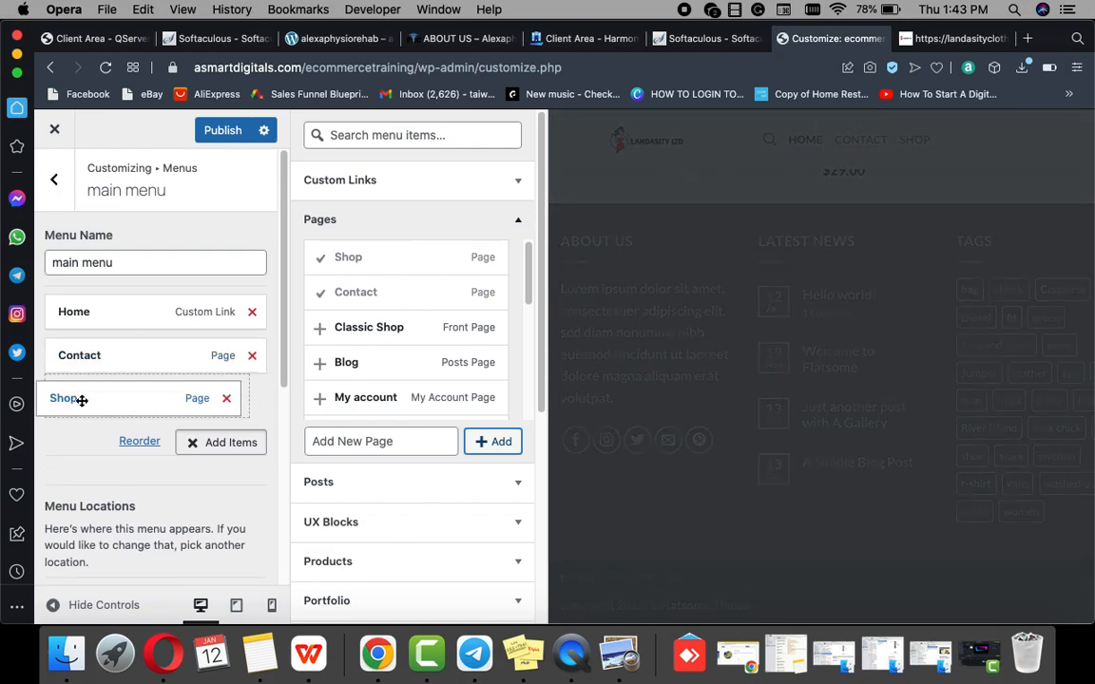
# Step: Move Contact below Shop, publish the menu, and exit the Customizer to the live site
pyautogui.click(226, 131)
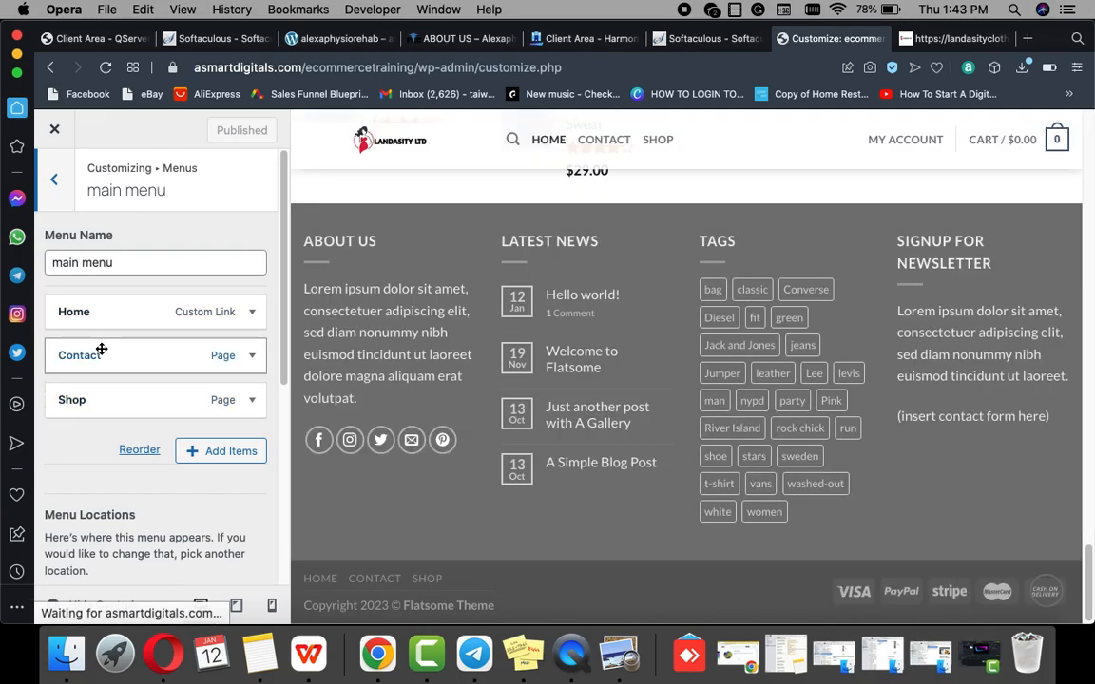
pyautogui.moveTo(101, 353); pyautogui.dragTo(101, 387)
pyautogui.click(220, 129)
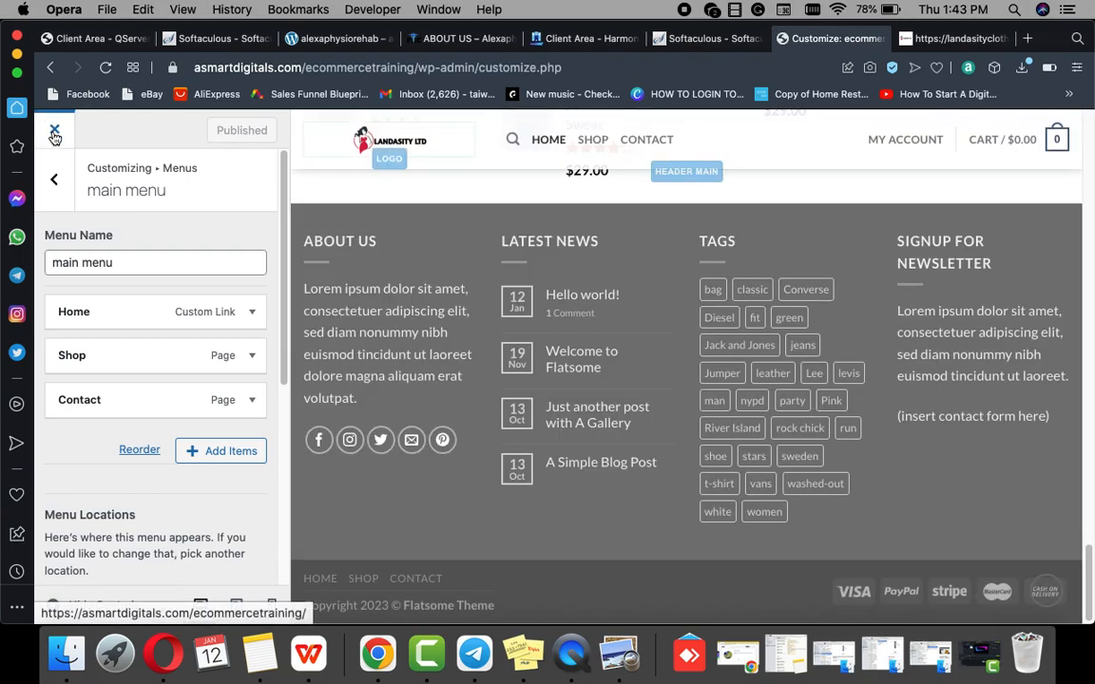
pyautogui.click(54, 133)
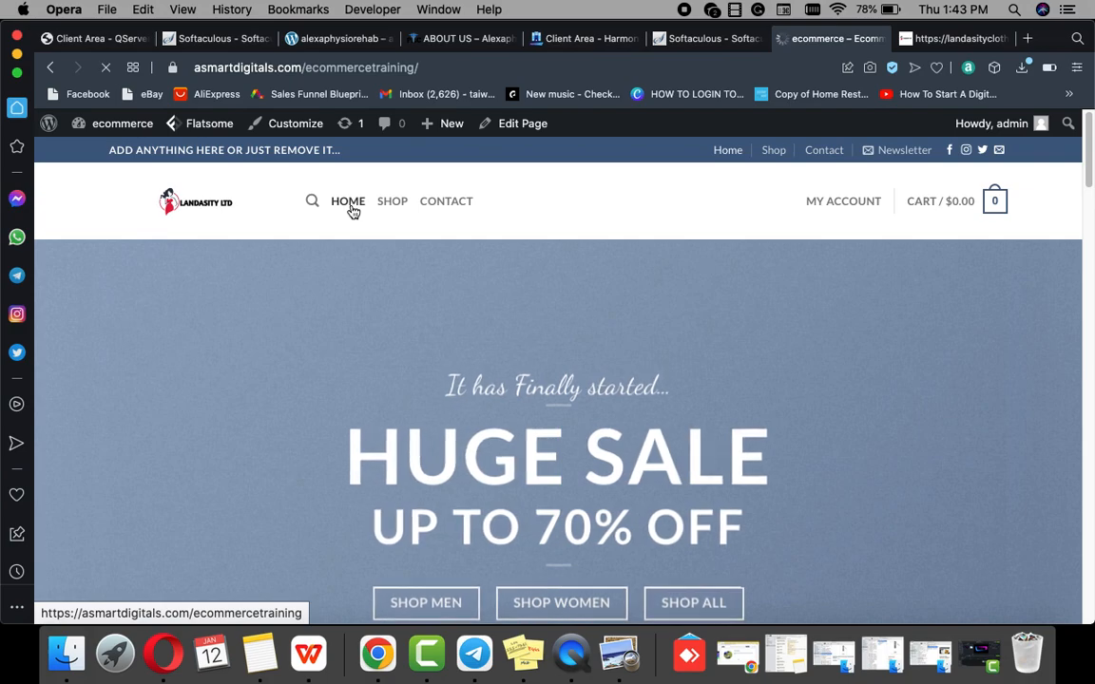
pyautogui.click(349, 207)
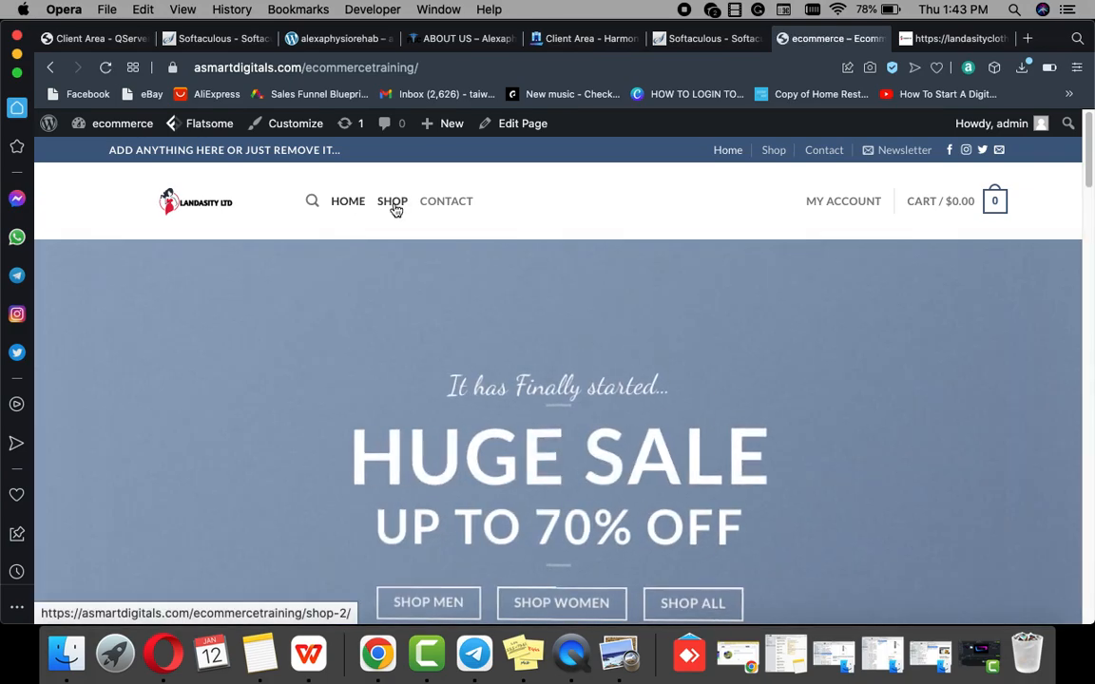
pyautogui.click(393, 207)
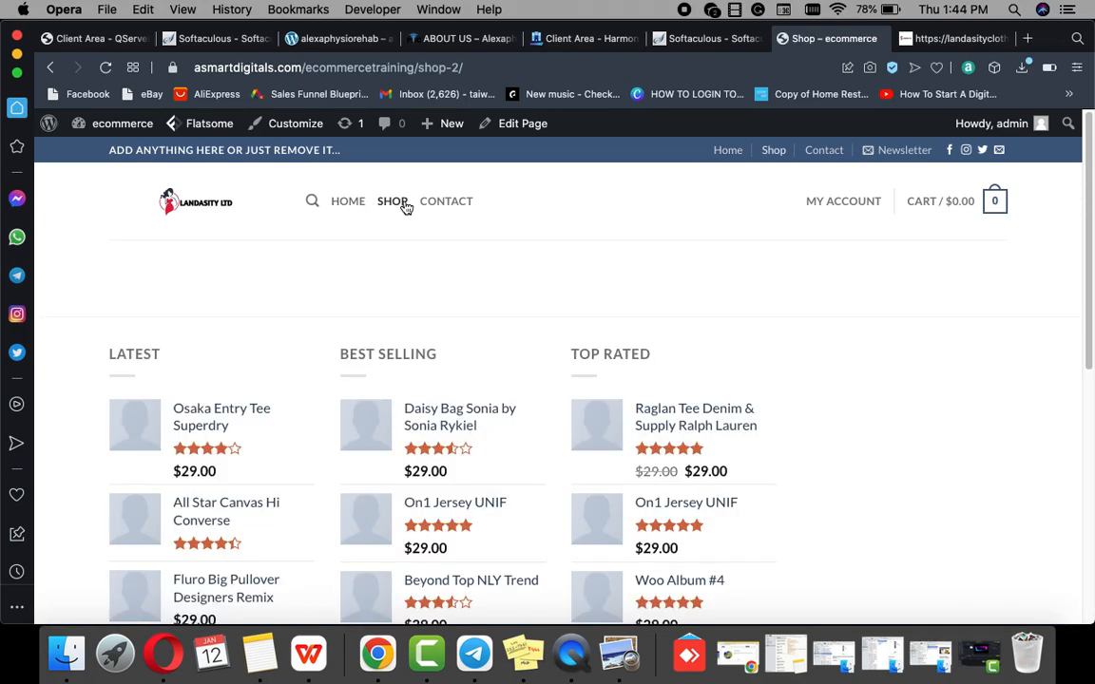
pyautogui.click(452, 207)
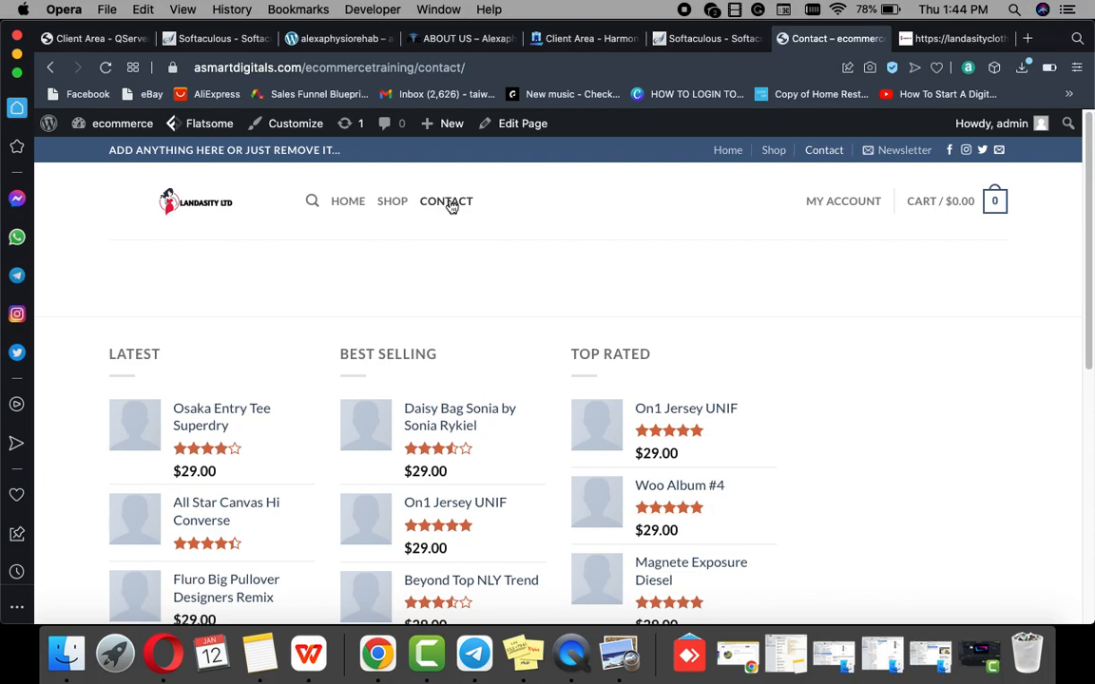
pyautogui.click(432, 204)
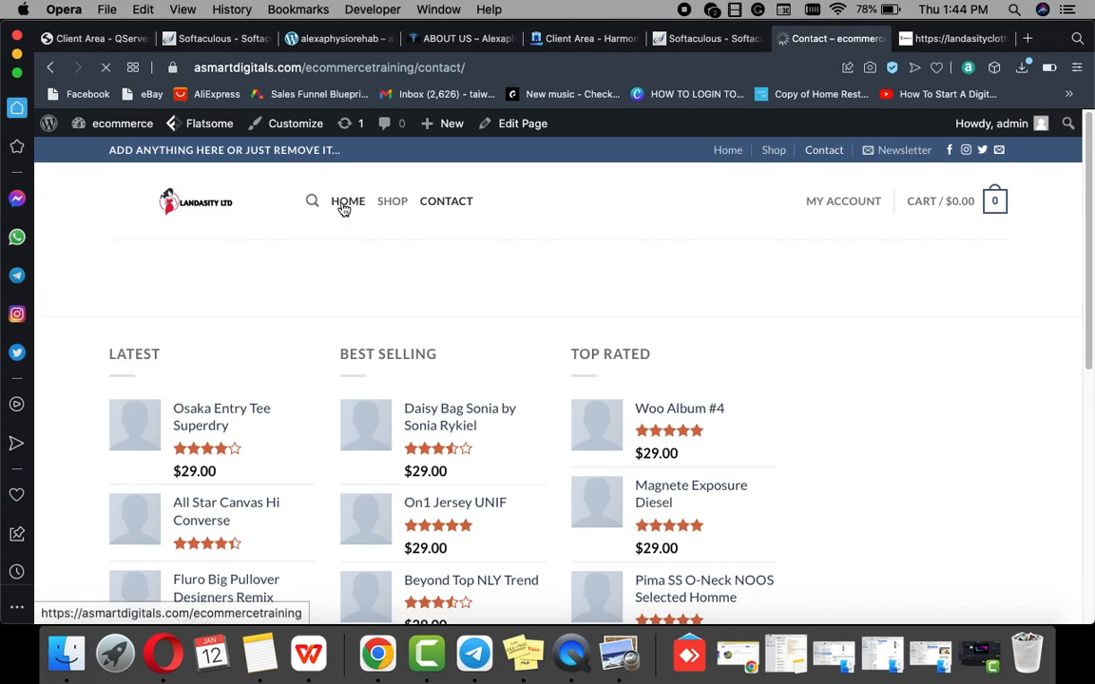
pyautogui.click(344, 206)
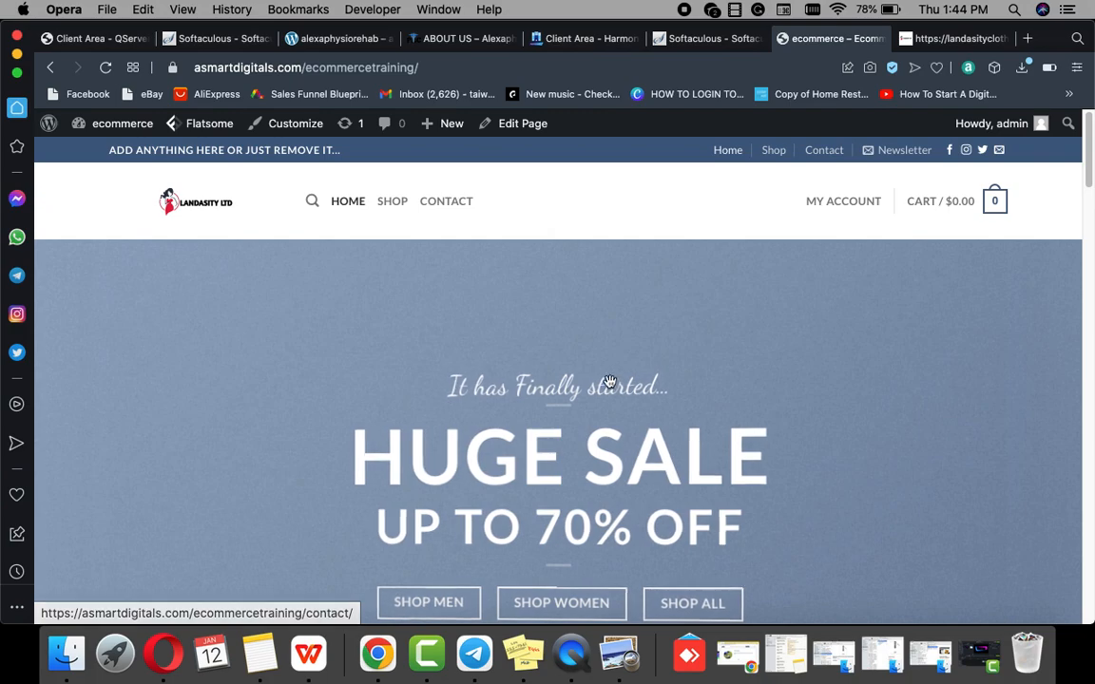
pyautogui.scroll(-2, 607, 368)
pyautogui.scroll(-3, 607, 368)
pyautogui.scroll(5, 607, 372)
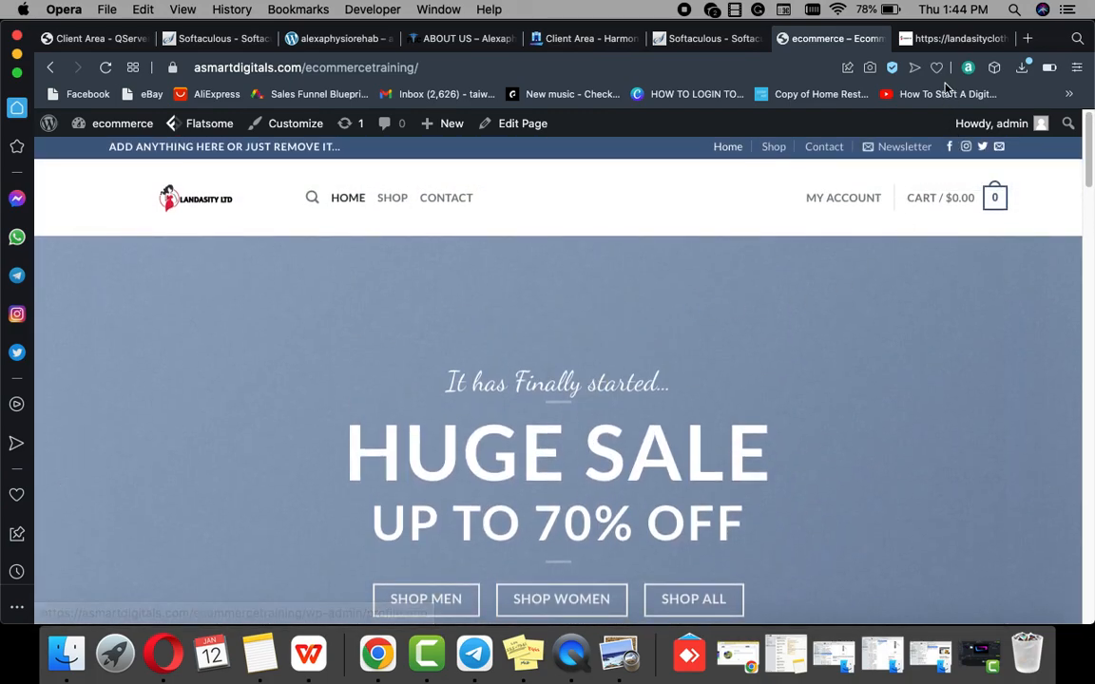
# Step: Scroll through the landasityclothing.com site for comparison
pyautogui.click(958, 43)
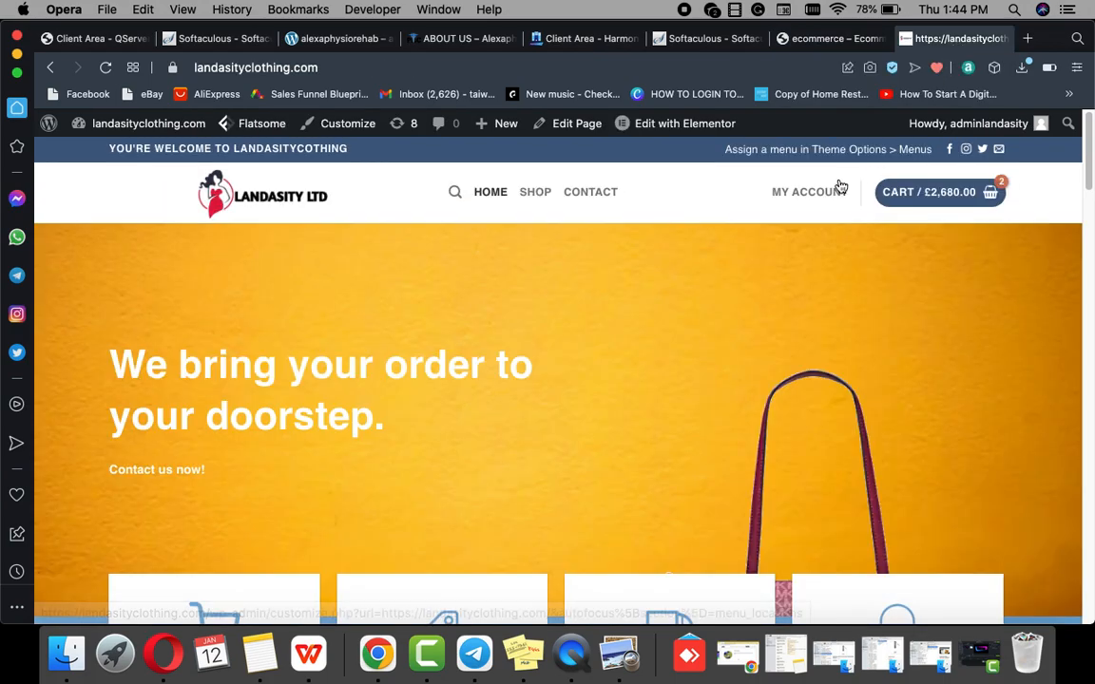
pyautogui.scroll(-2, 688, 281)
pyautogui.scroll(-5, 675, 290)
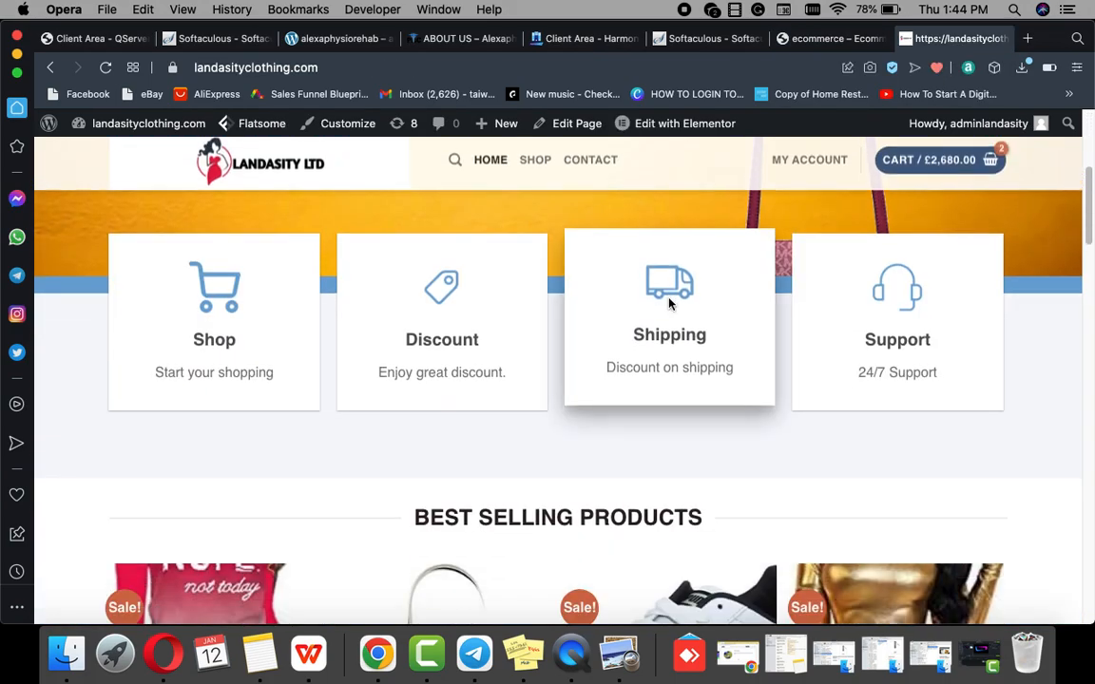
pyautogui.scroll(4, 684, 247)
pyautogui.scroll(-3, 685, 285)
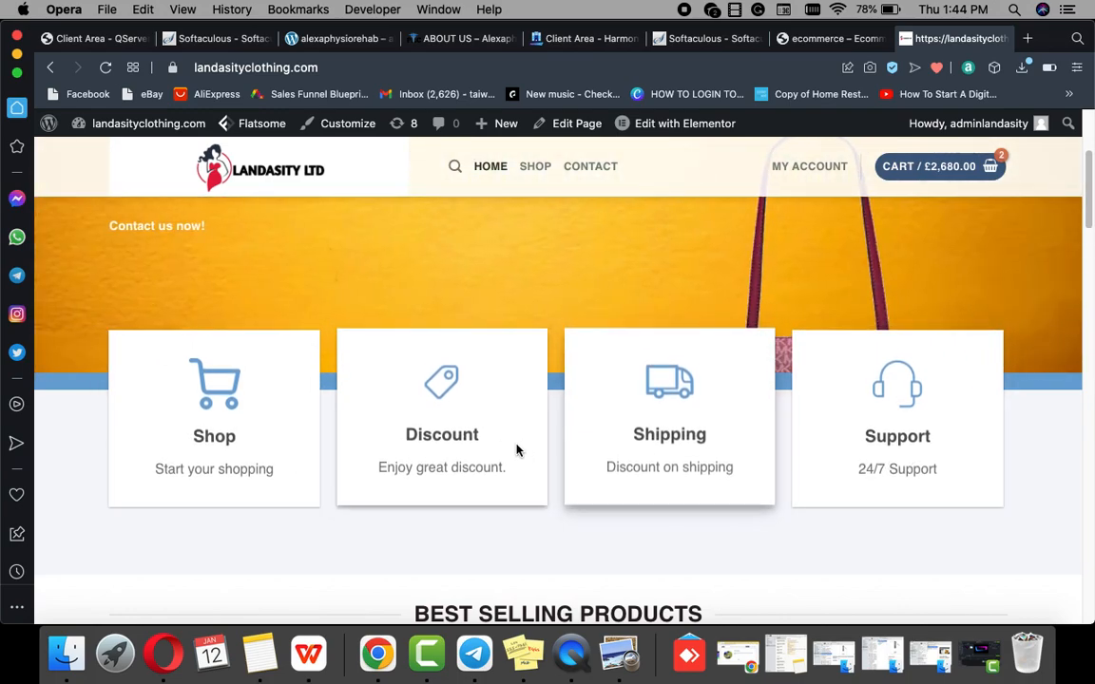
pyautogui.scroll(3, 430, 381)
pyautogui.scroll(2, 430, 381)
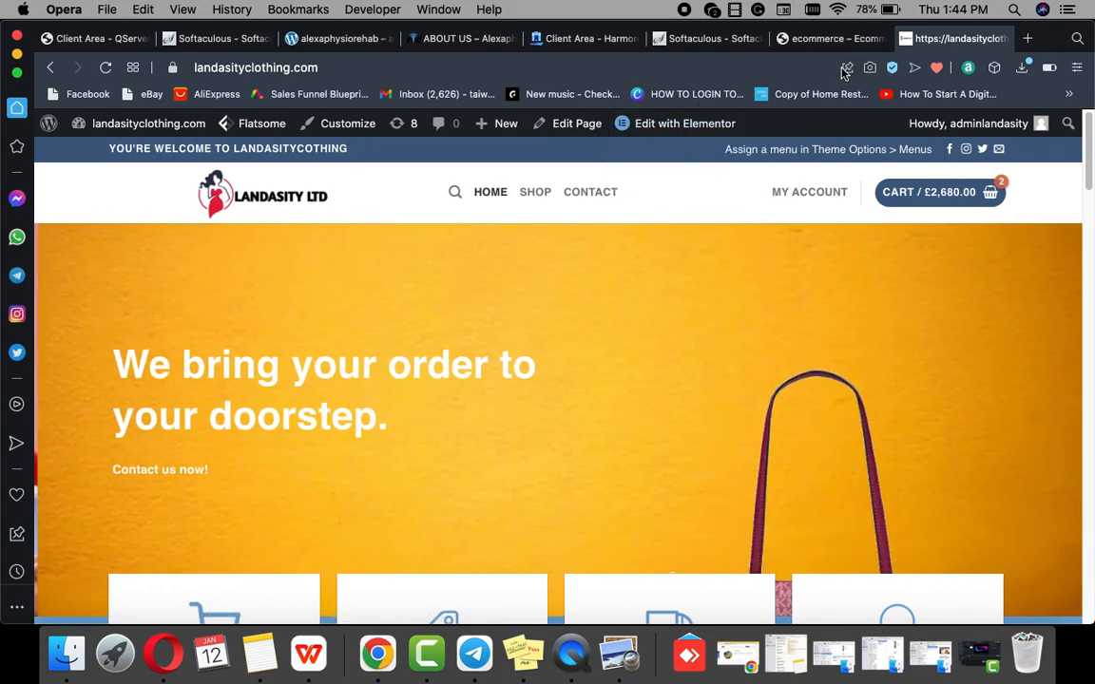
# Step: Return to the ecommerce training site and open its home page with UX Builder
pyautogui.click(808, 38)
pyautogui.scroll(-3, 538, 379)
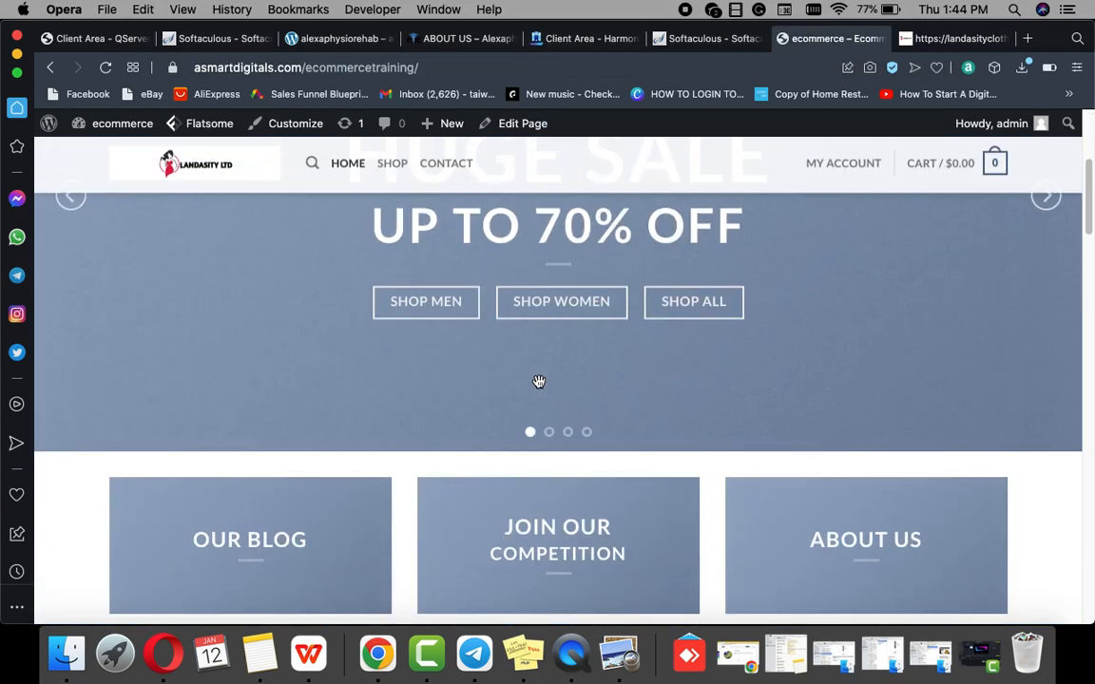
pyautogui.scroll(3, 538, 384)
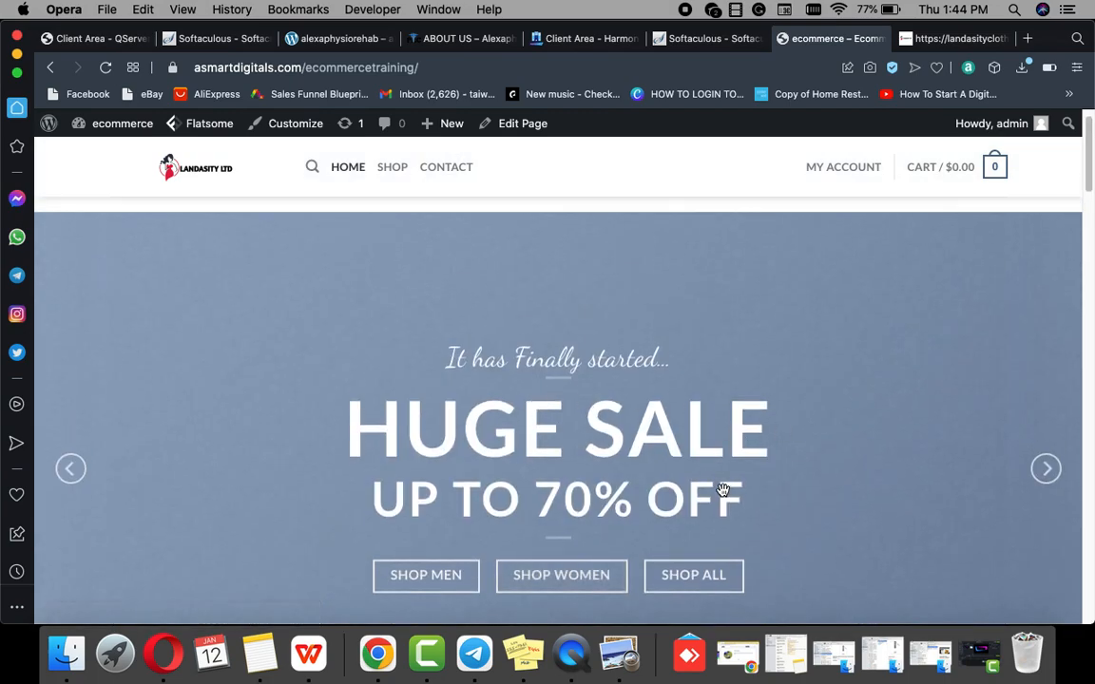
pyautogui.scroll(-1, 725, 495)
pyautogui.scroll(5, 723, 490)
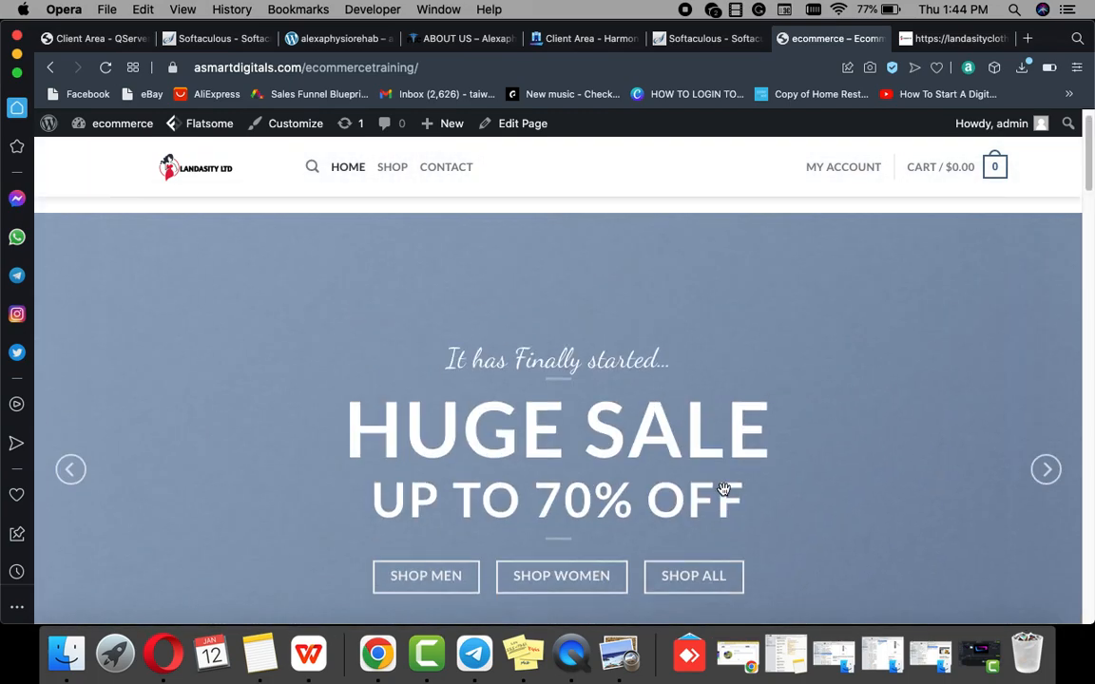
pyautogui.scroll(-4, 724, 490)
pyautogui.scroll(3, 744, 466)
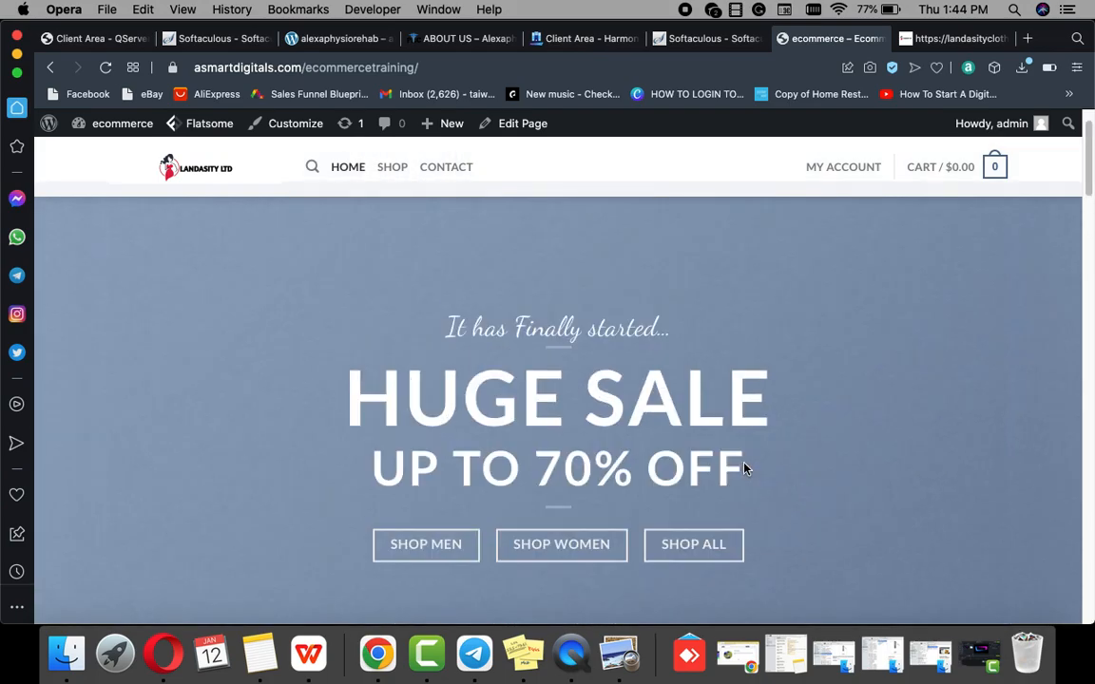
pyautogui.moveTo(505, 125)
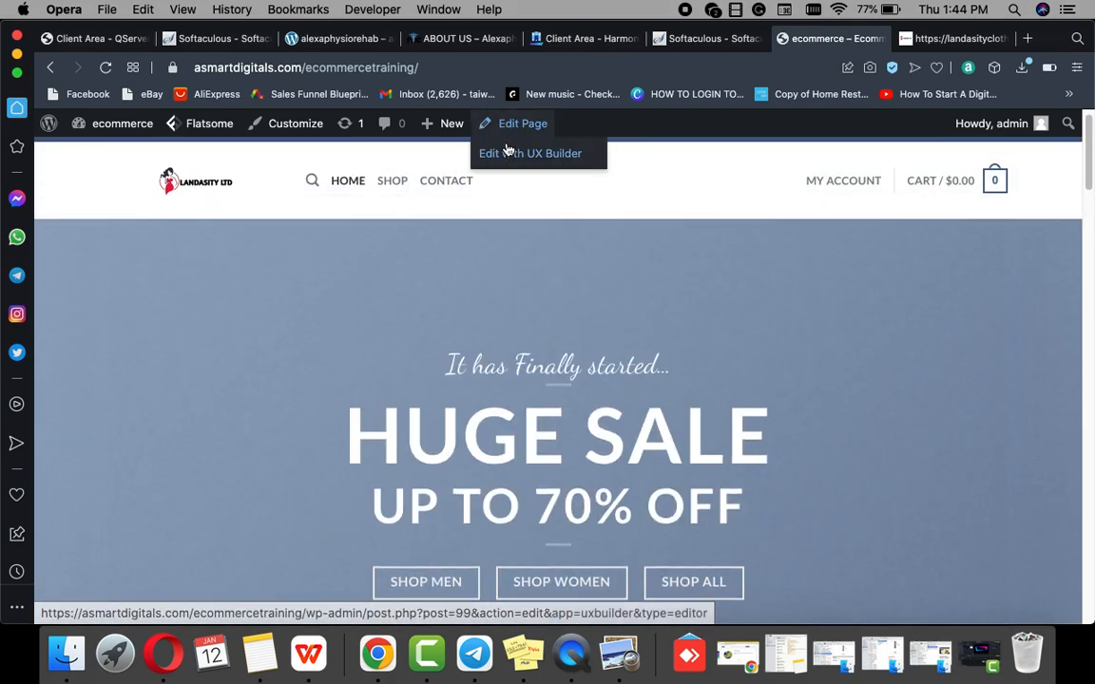
pyautogui.click(509, 156)
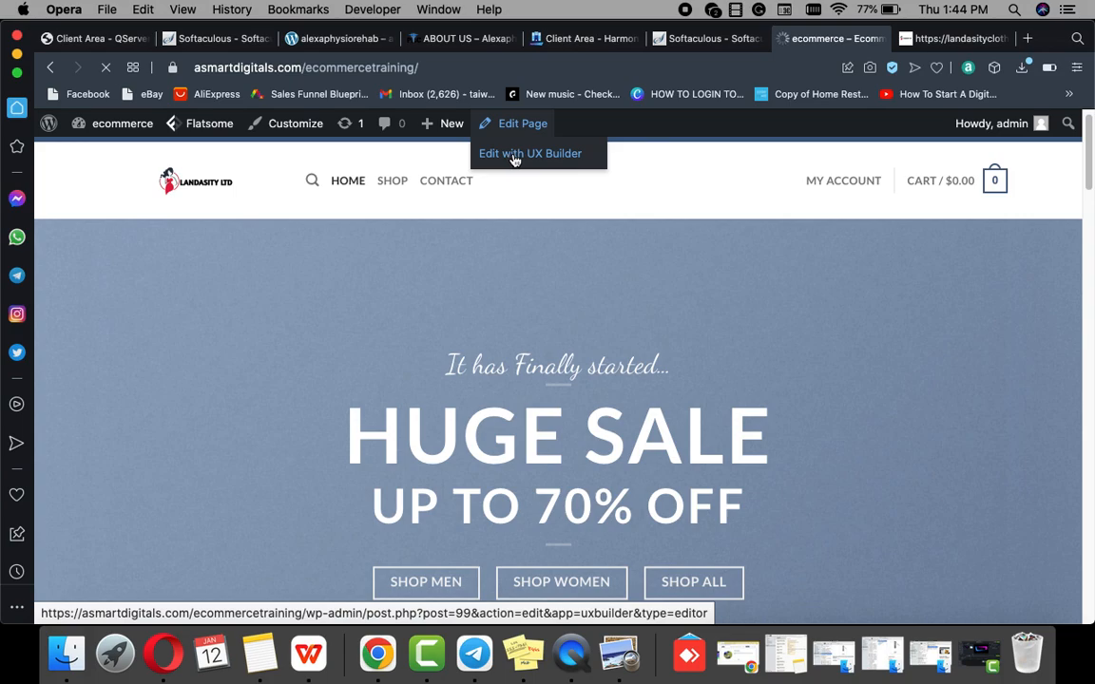
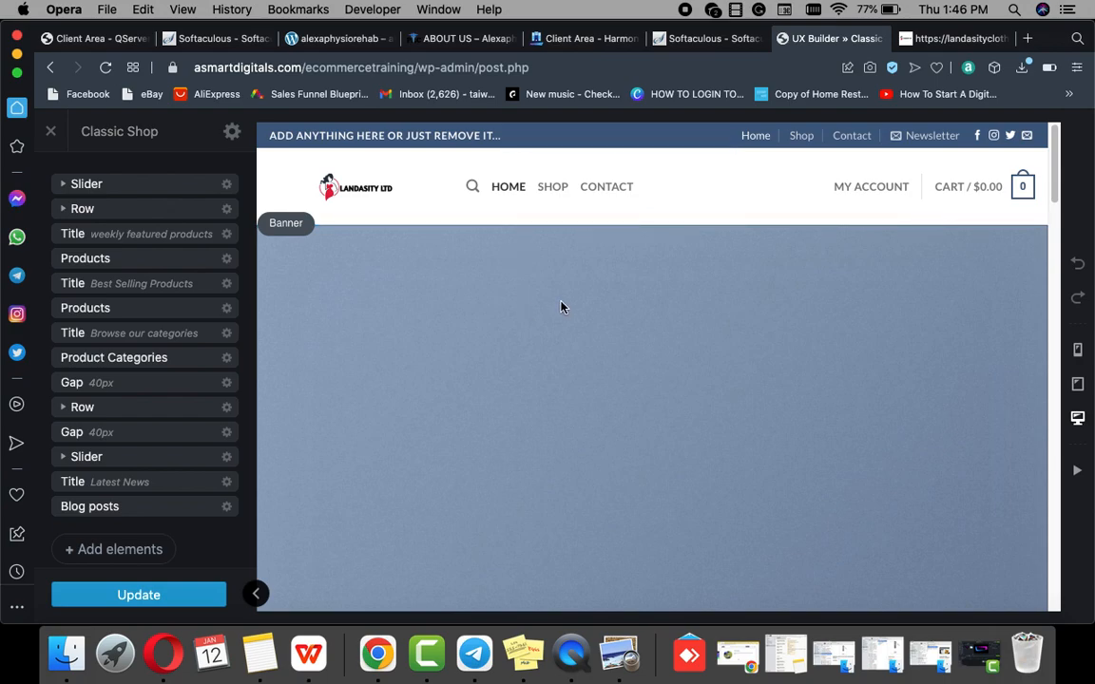
# Step: Delete the first two banner slides from the homepage's top slider using each banner's Delete option
pyautogui.scroll(-10, 561, 307)
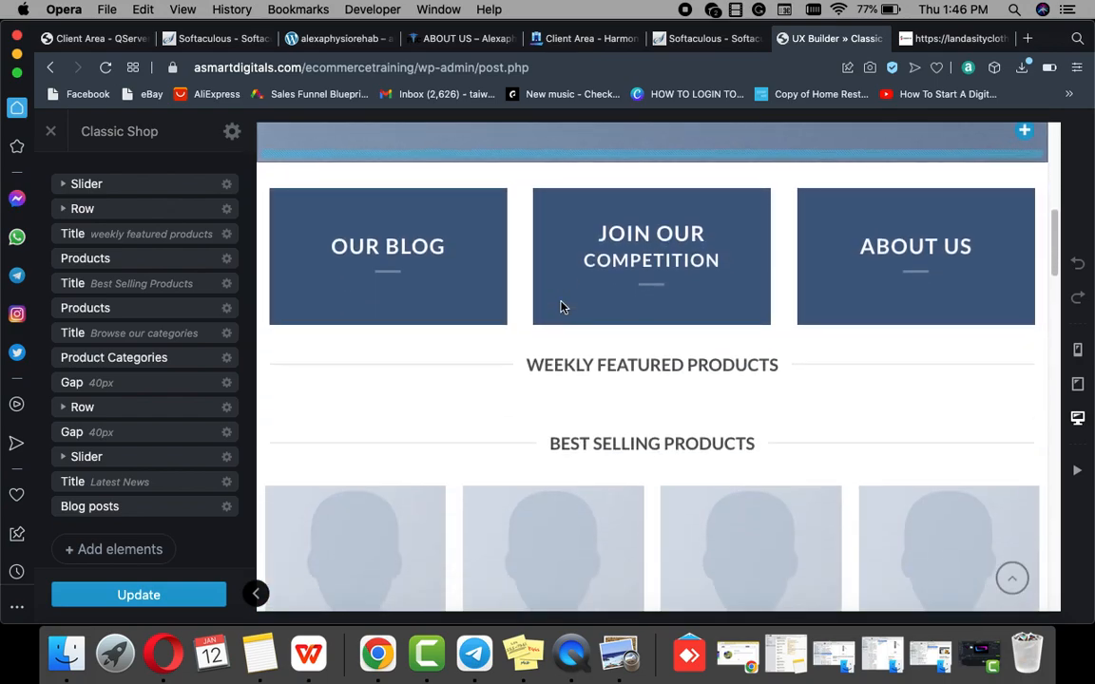
pyautogui.scroll(-20, 560, 306)
pyautogui.scroll(20, 562, 304)
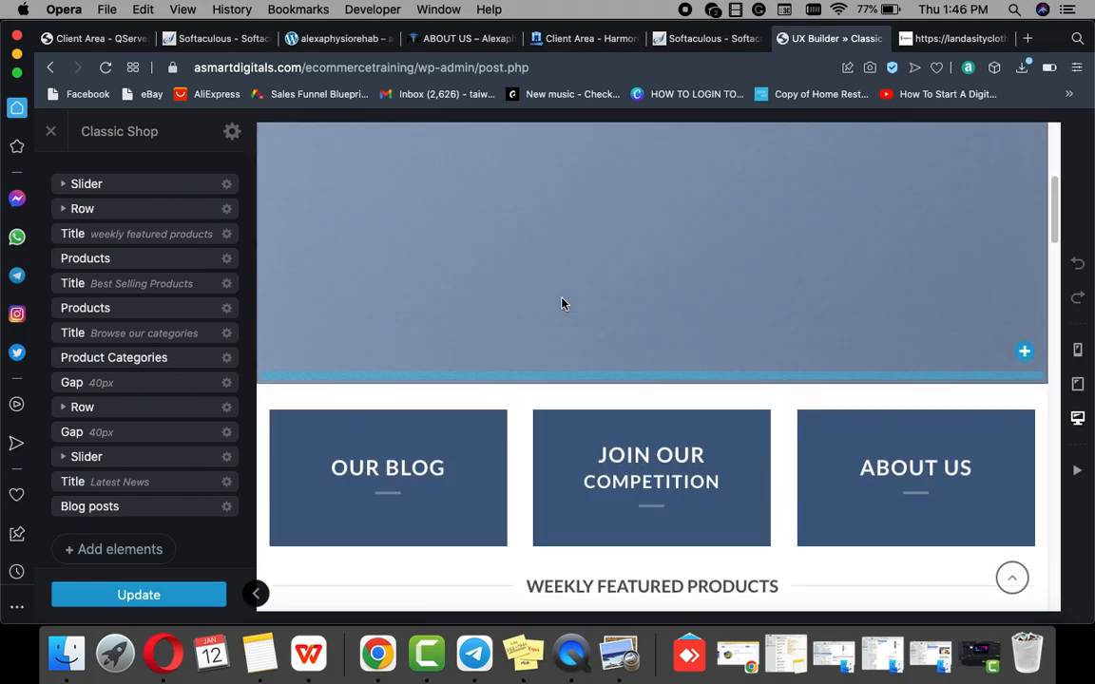
pyautogui.scroll(5, 562, 303)
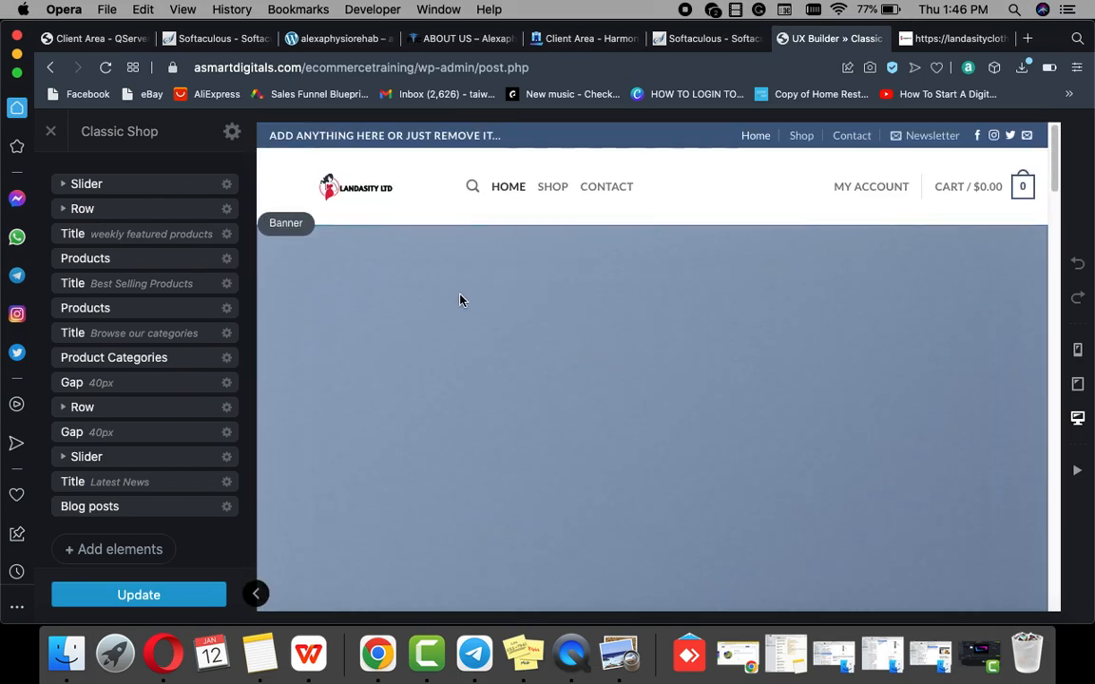
pyautogui.scroll(-5, 406, 354)
pyautogui.scroll(4, 380, 328)
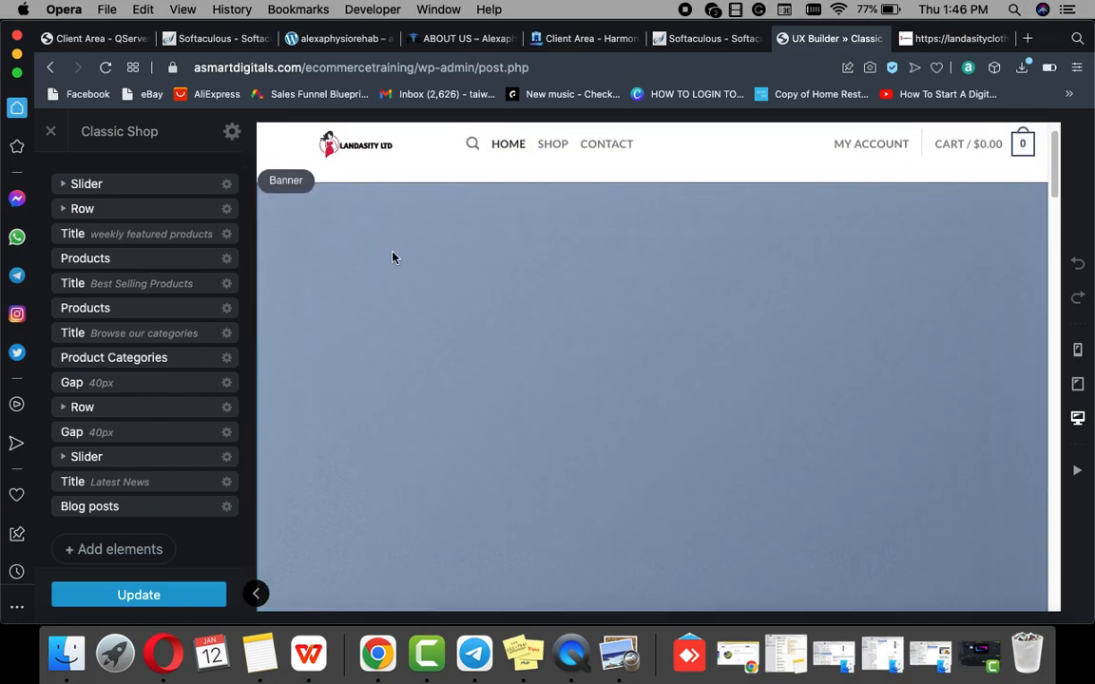
pyautogui.click(294, 193)
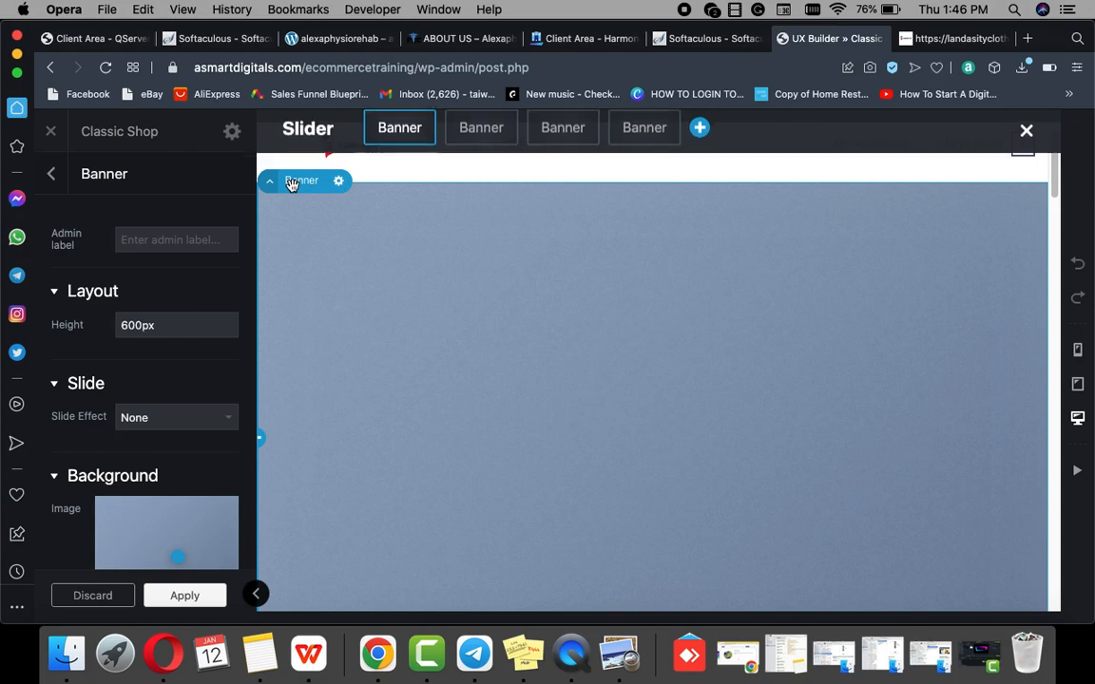
pyautogui.click(340, 183)
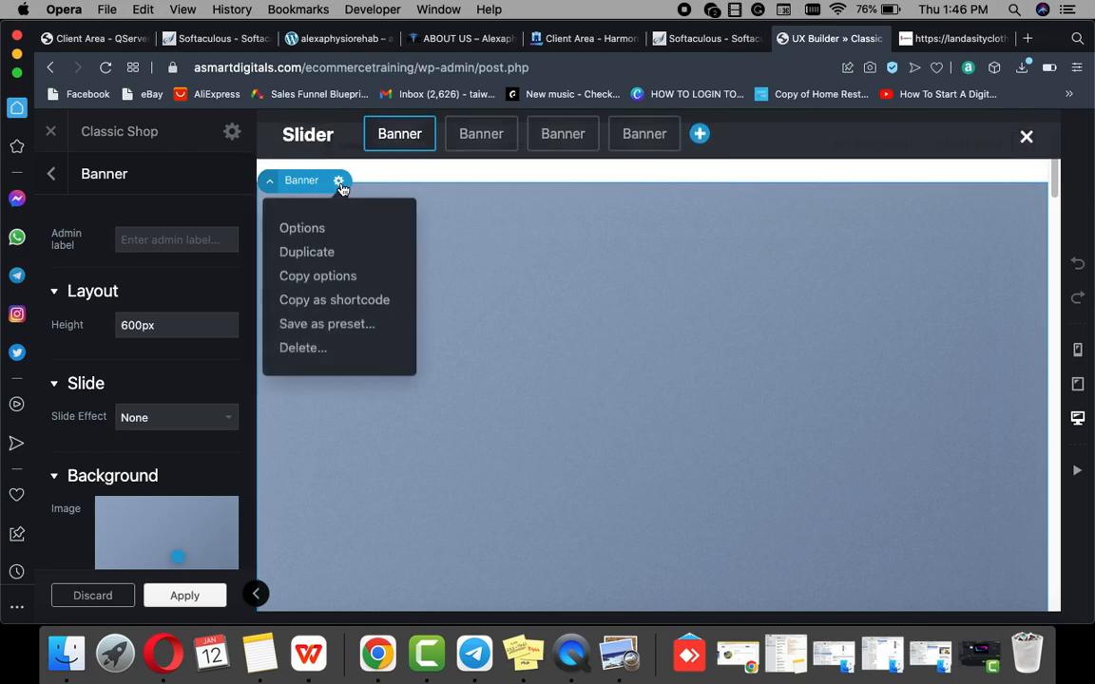
pyautogui.click(303, 348)
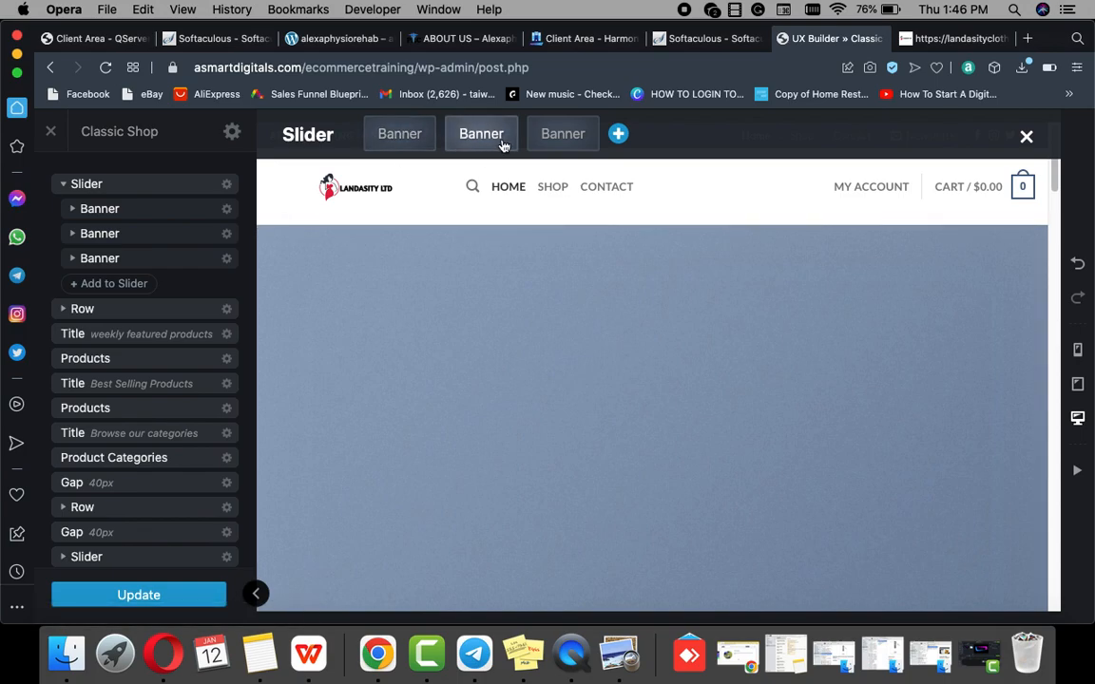
pyautogui.click(313, 249)
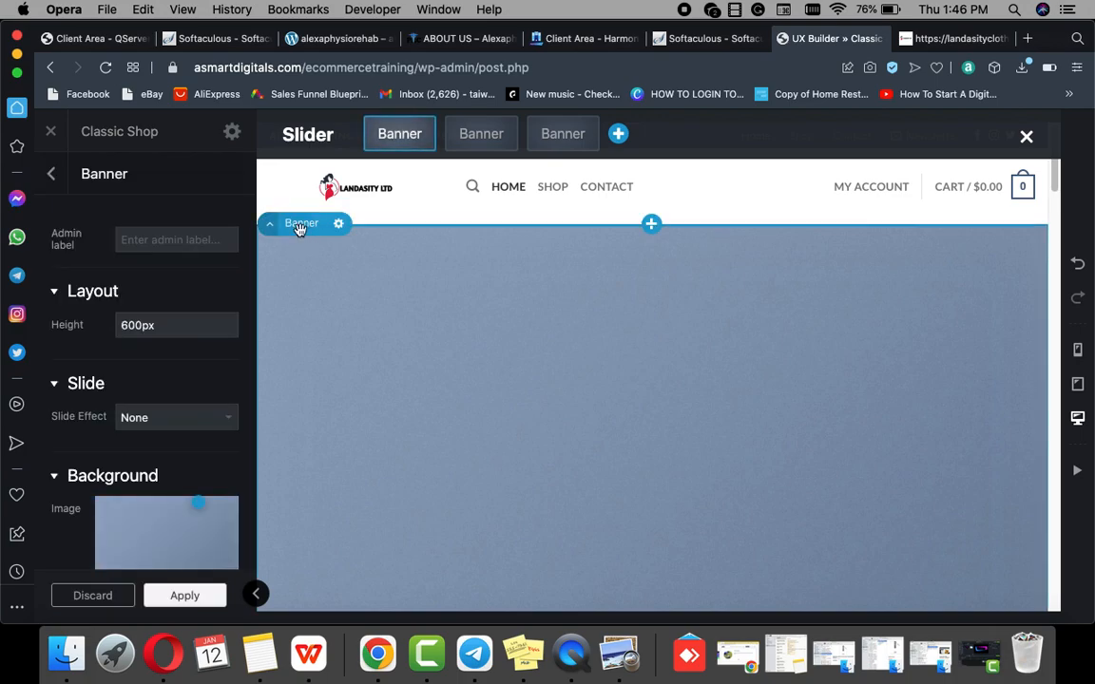
pyautogui.click(339, 224)
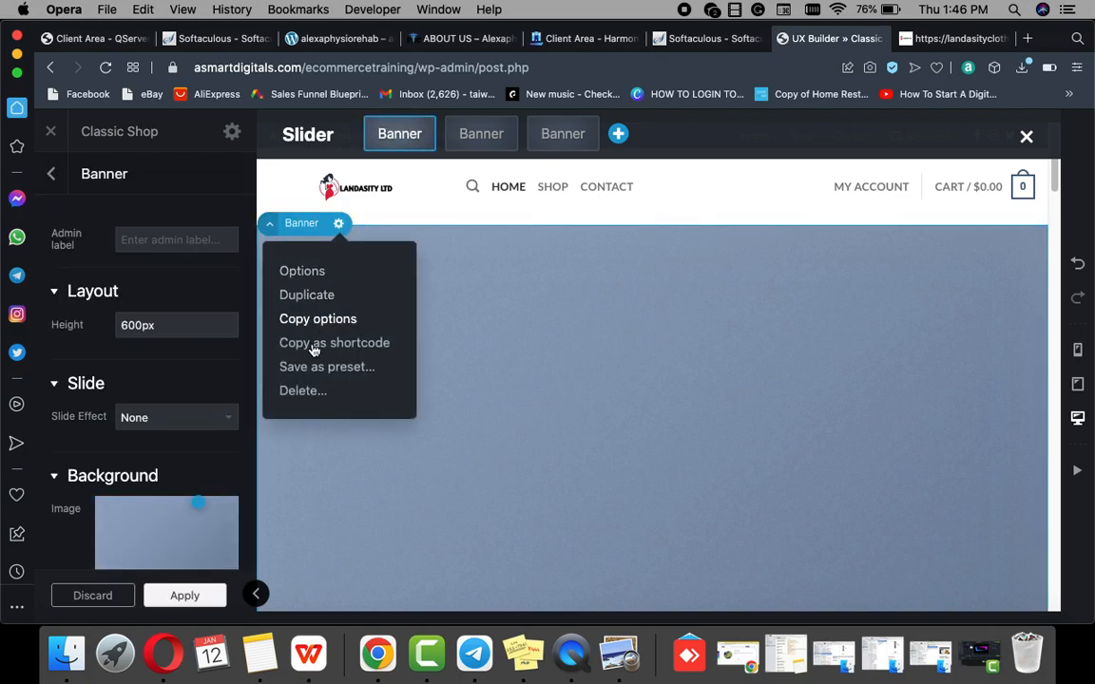
pyautogui.click(303, 389)
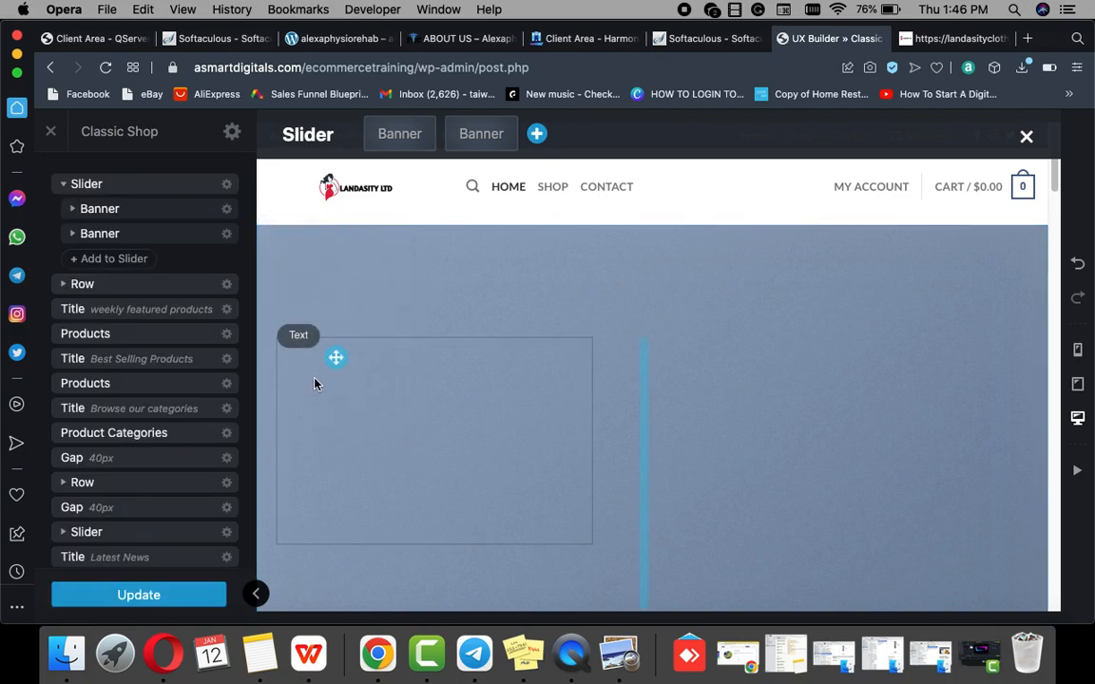
# Step: Delete the remaining two banners so the slider shows 'Add slides here'
pyautogui.click(462, 139)
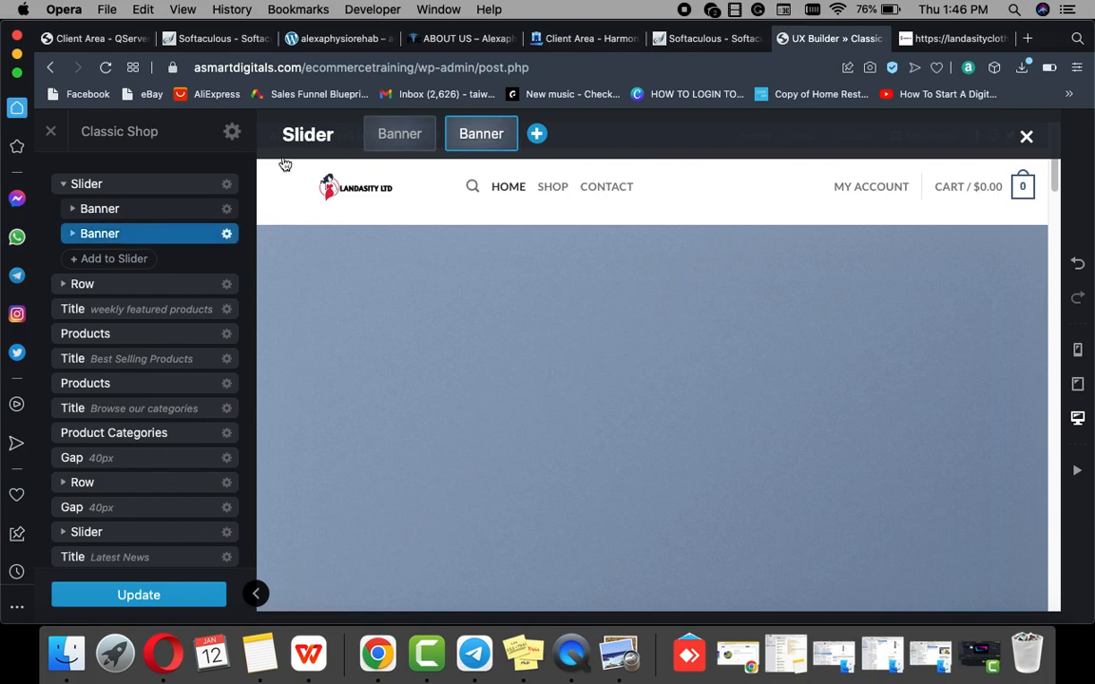
pyautogui.click(228, 233)
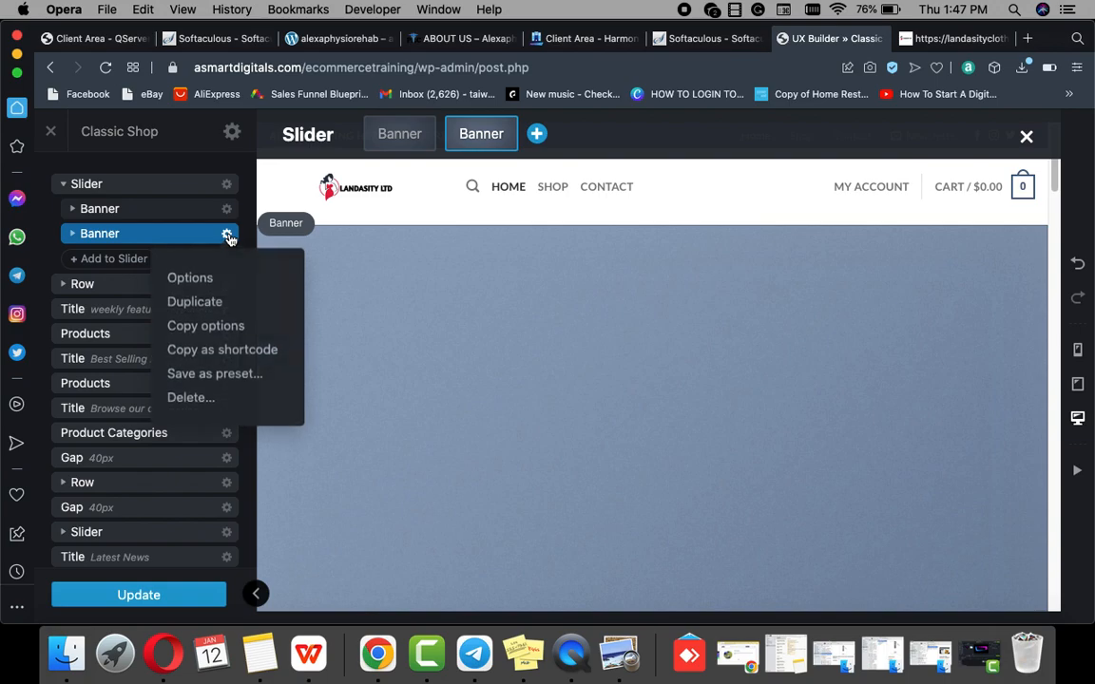
pyautogui.click(181, 399)
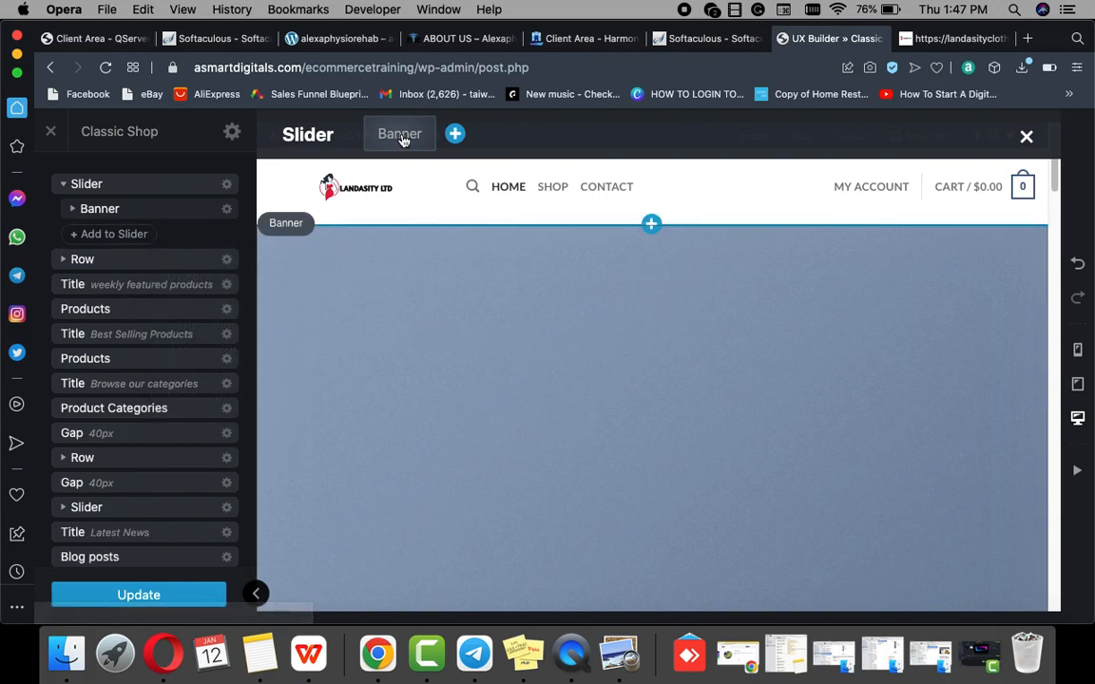
pyautogui.click(158, 209)
pyautogui.click(228, 211)
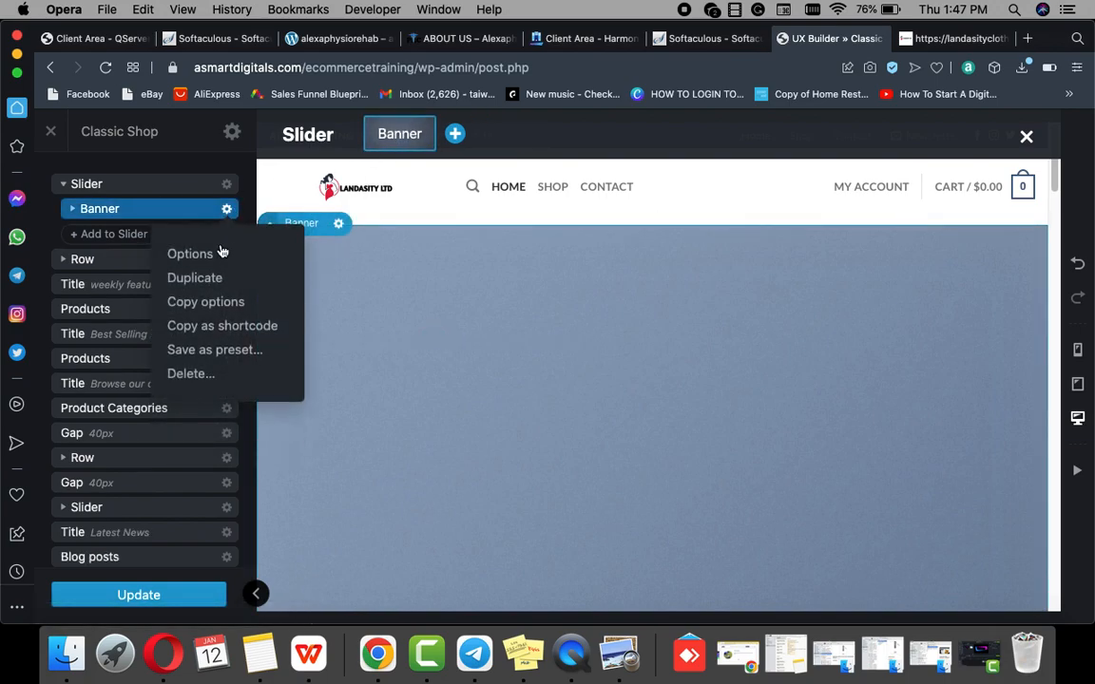
pyautogui.click(186, 374)
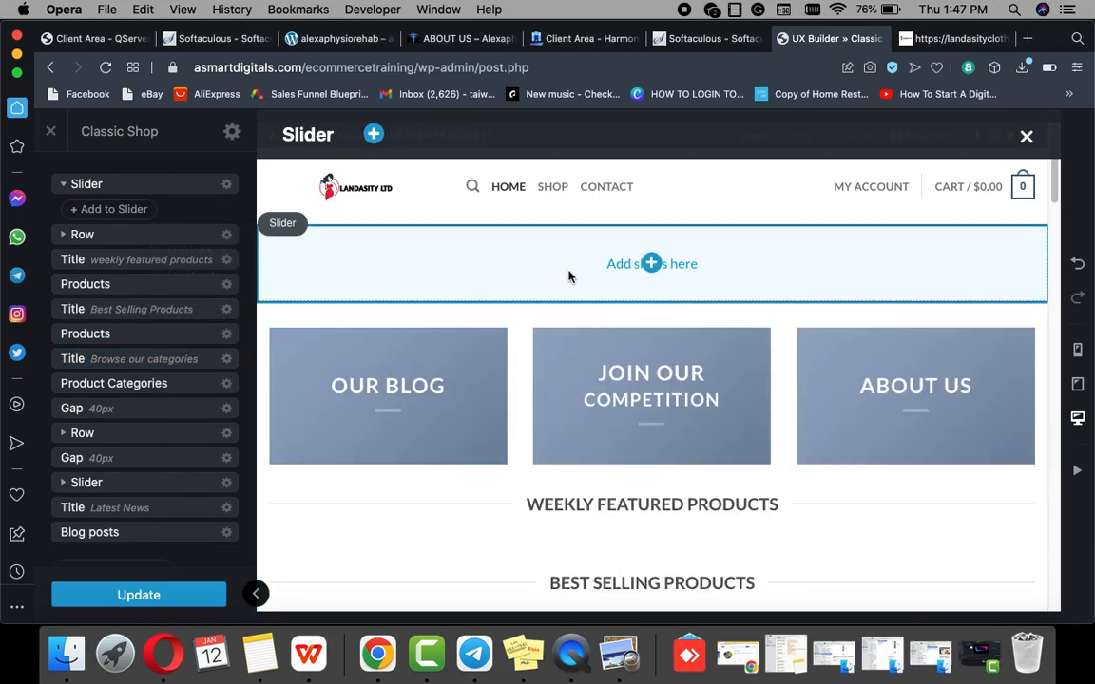
# Step: Open the Add Content list below the empty slider after closing a first attempt
pyautogui.click(651, 264)
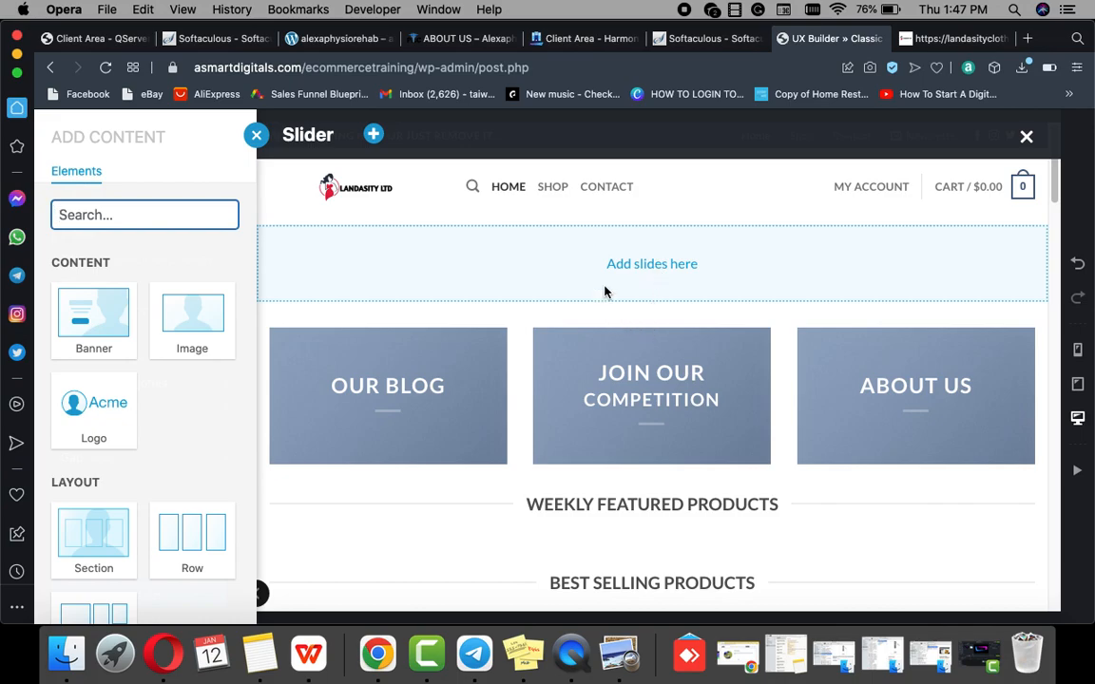
pyautogui.click(256, 135)
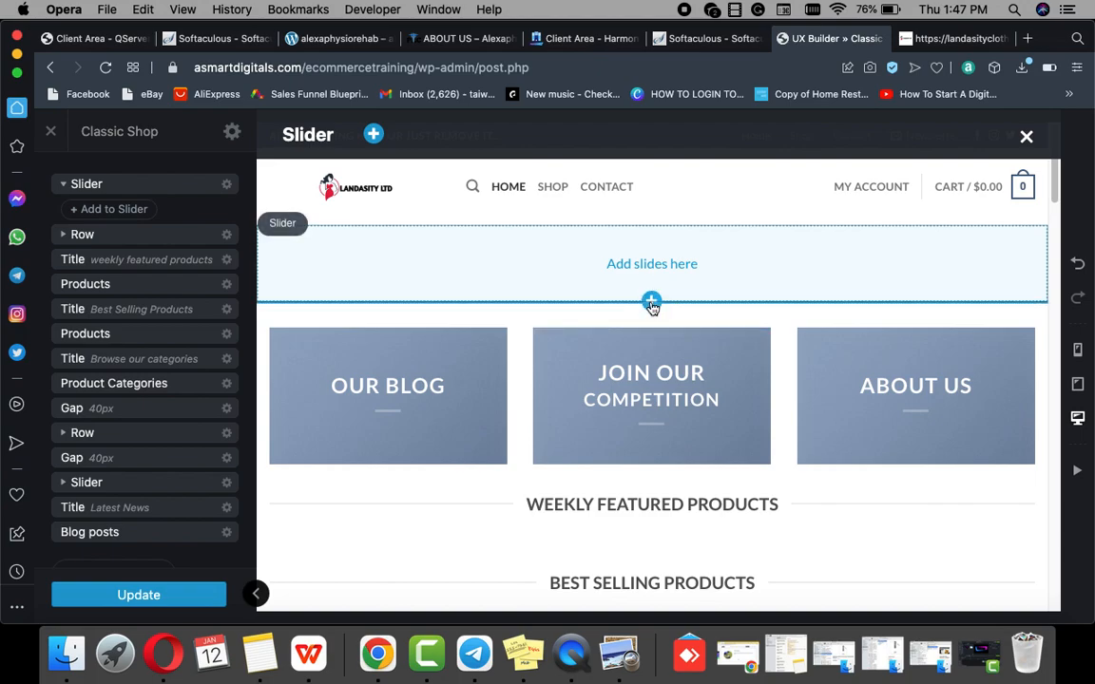
pyautogui.click(651, 303)
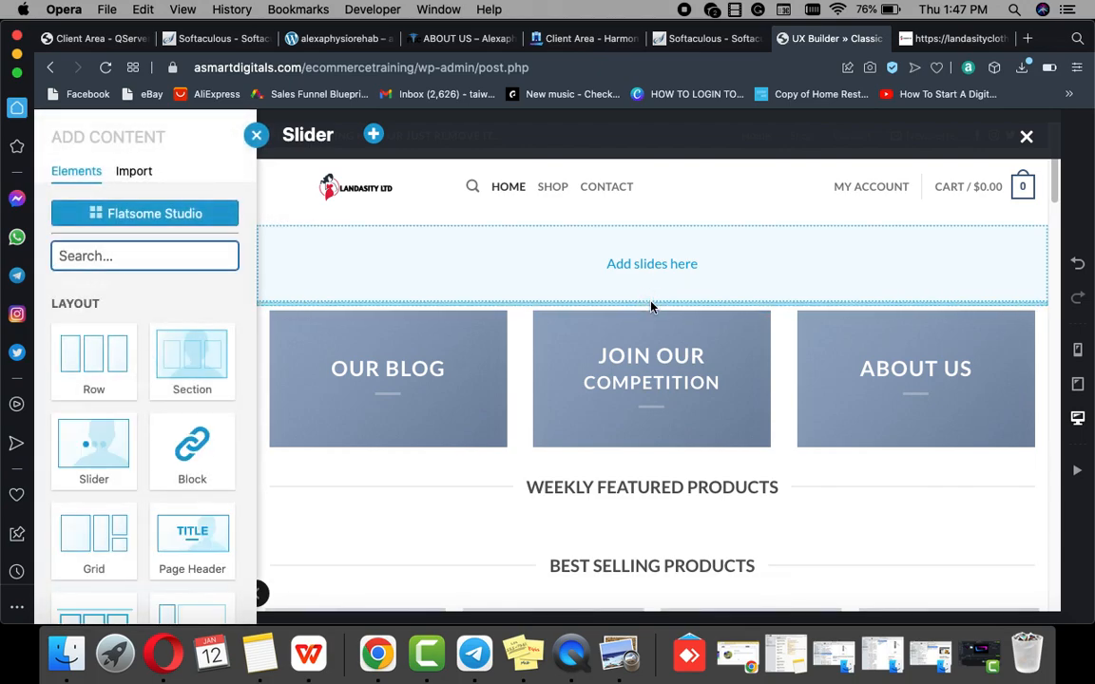
# Step: Import Flatsome Studio's Hero Sider Block Push banner ('Pure water in 60 seconds') with its images
pyautogui.click(120, 217)
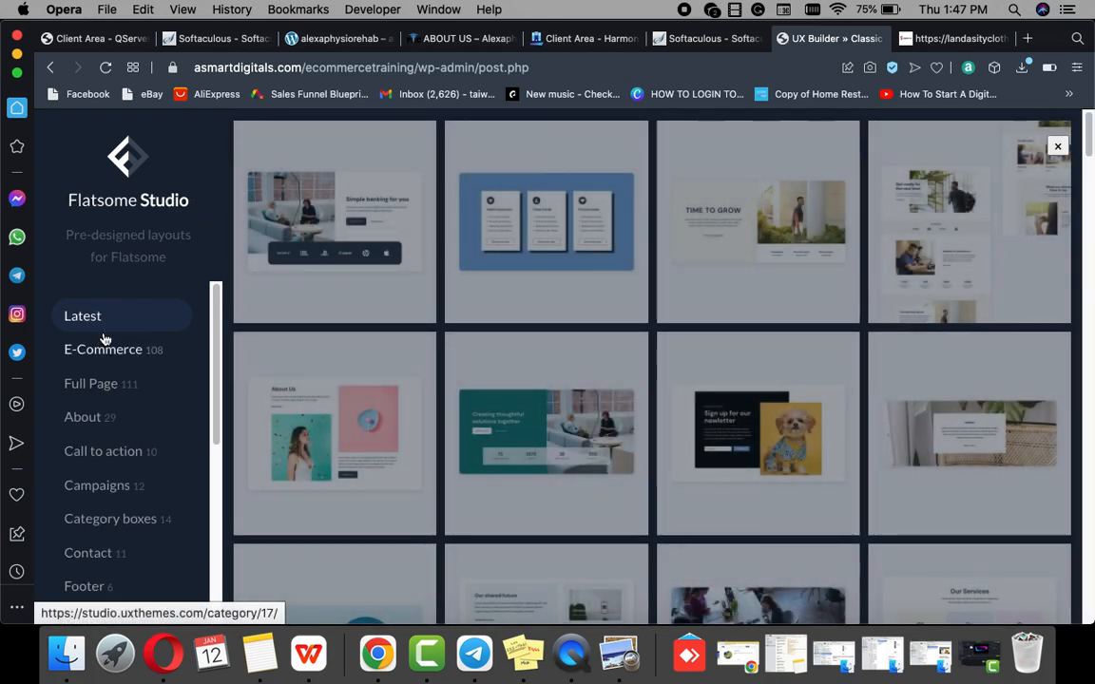
pyautogui.scroll(-5, 105, 339)
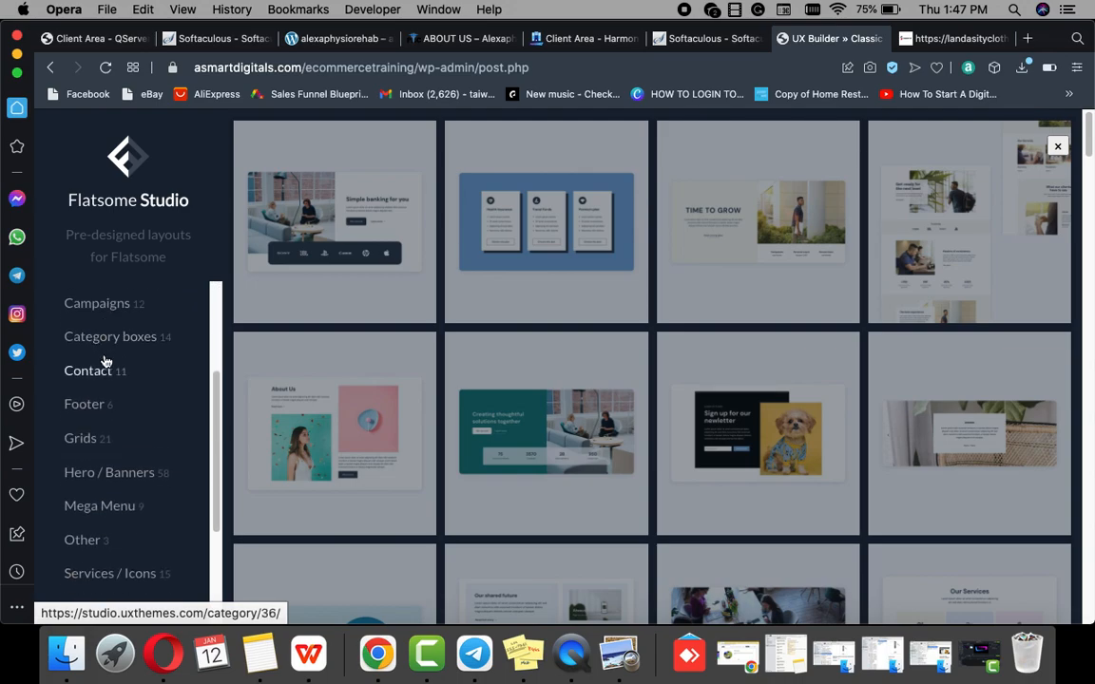
pyautogui.scroll(-2, 106, 367)
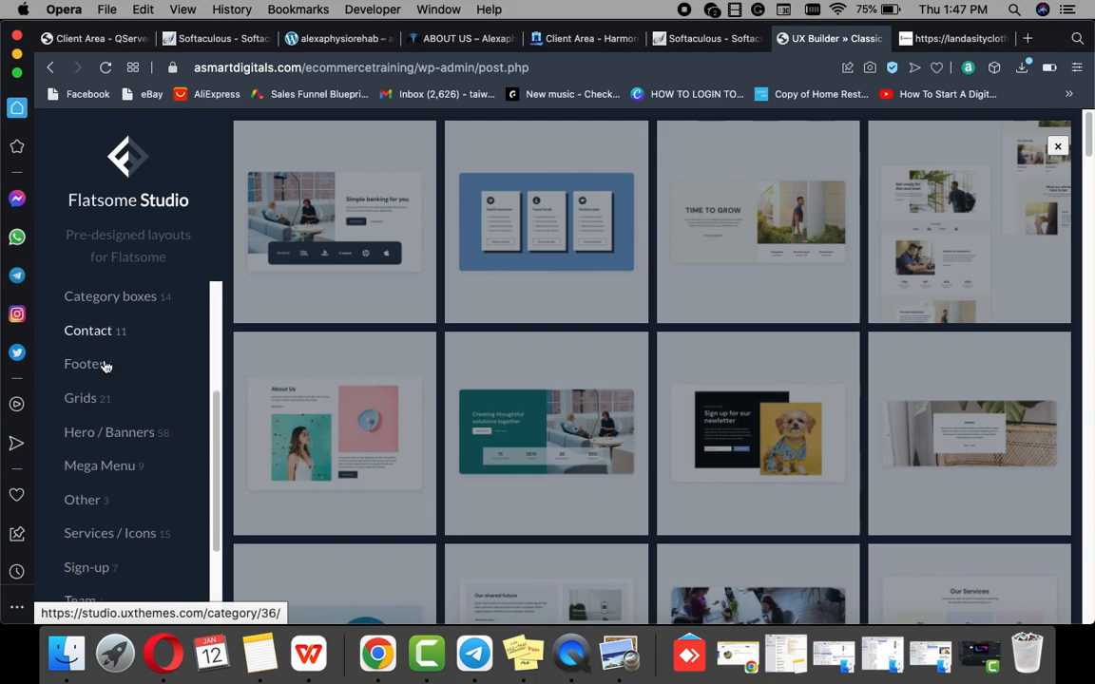
pyautogui.click(105, 440)
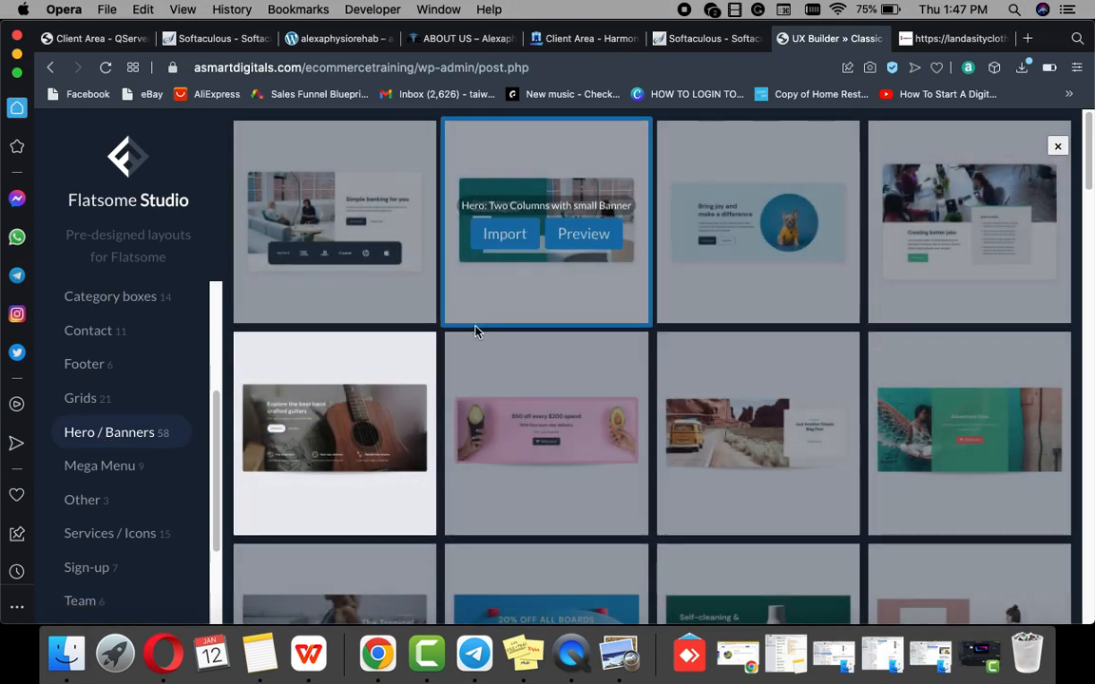
pyautogui.scroll(-5, 540, 335)
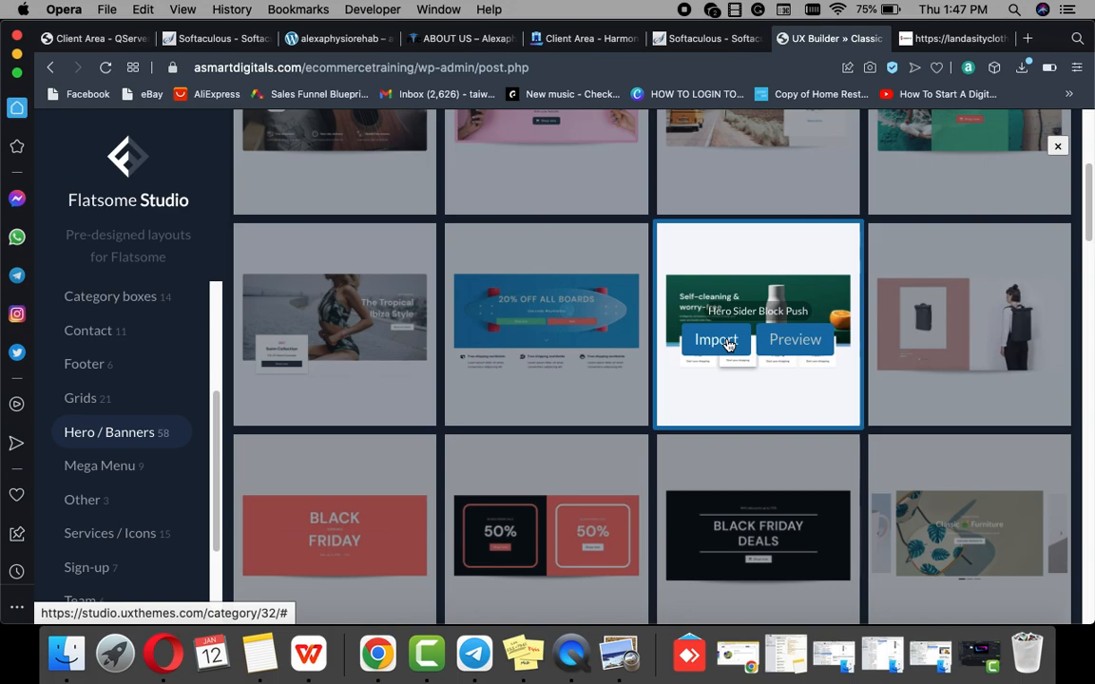
pyautogui.click(729, 344)
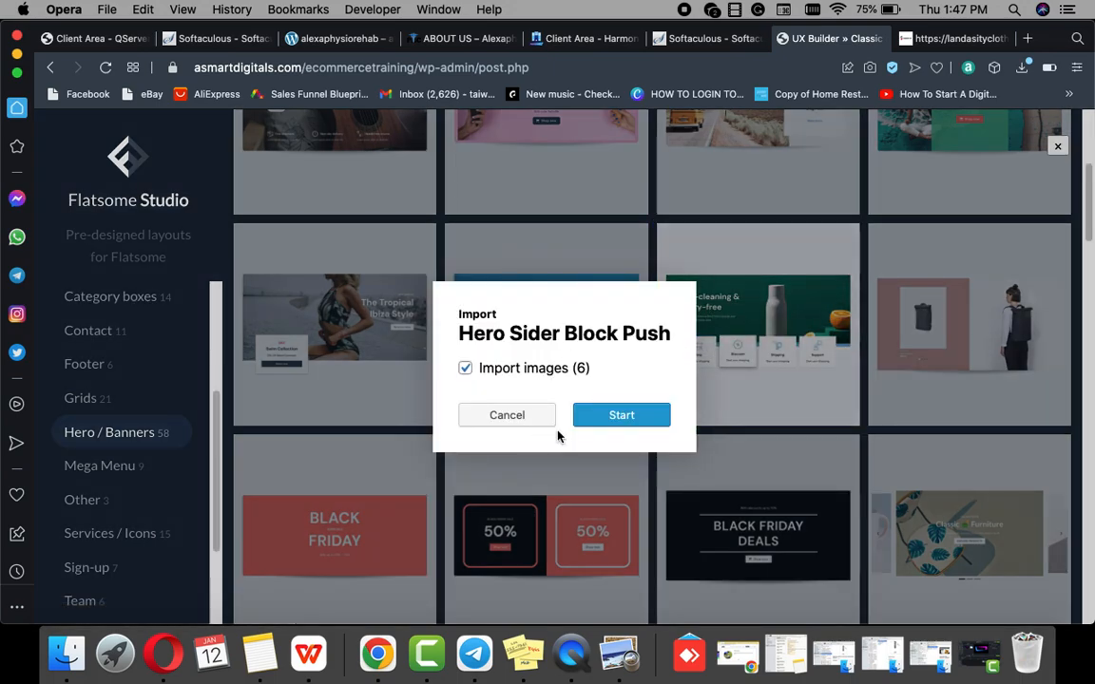
pyautogui.click(606, 418)
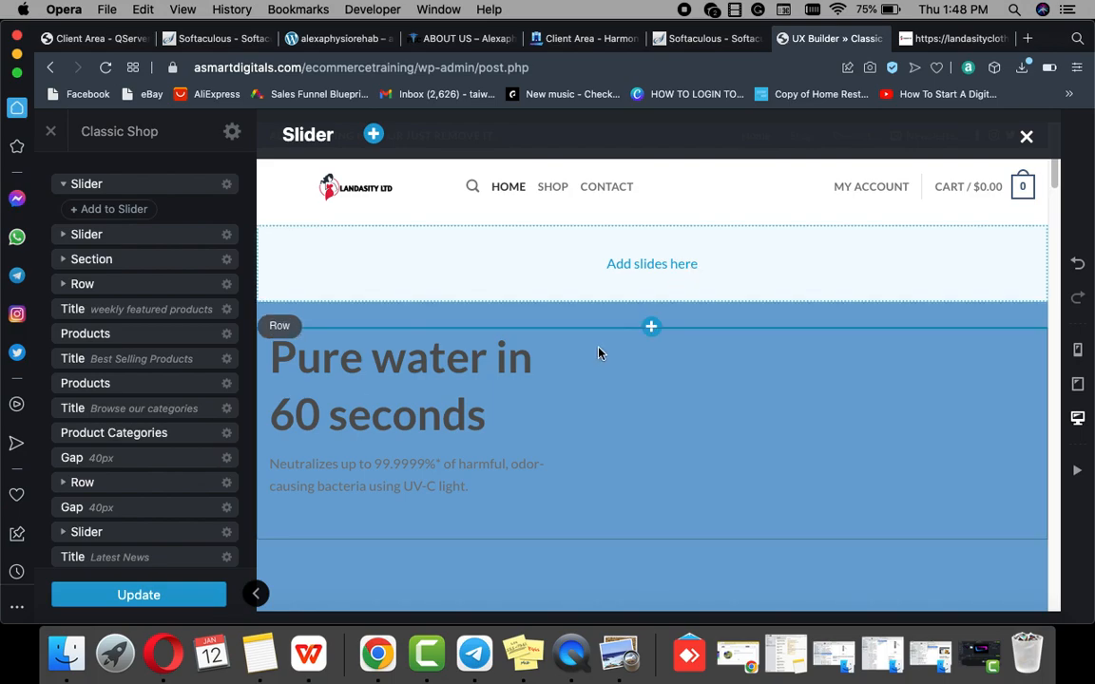
pyautogui.scroll(-1, 626, 331)
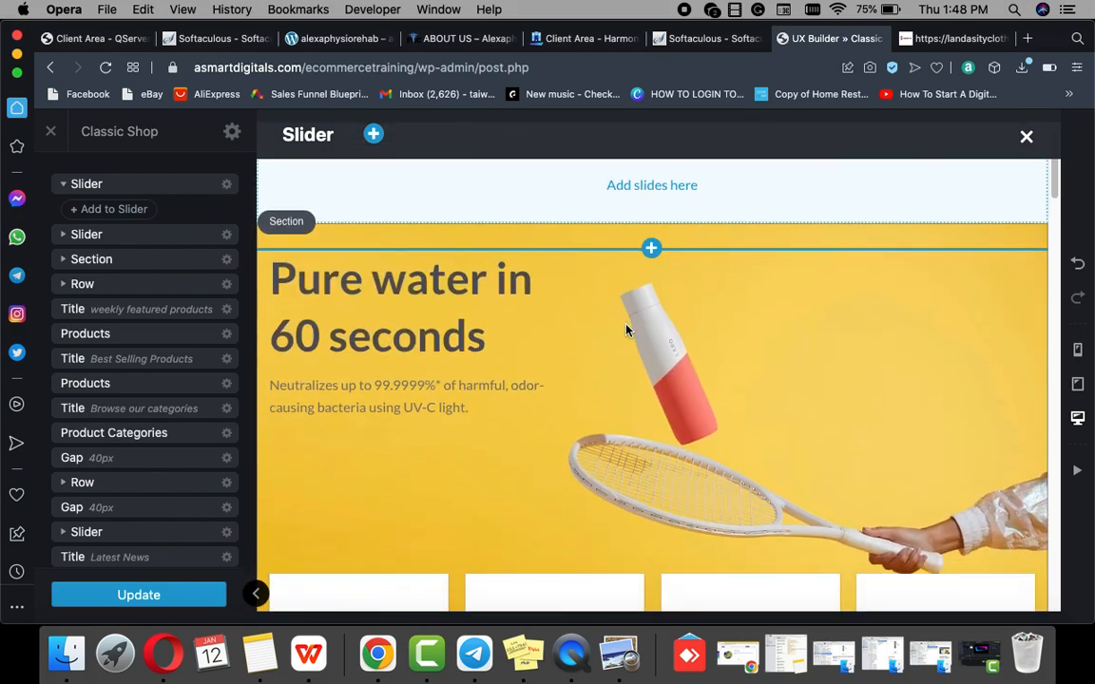
pyautogui.scroll(-3, 627, 328)
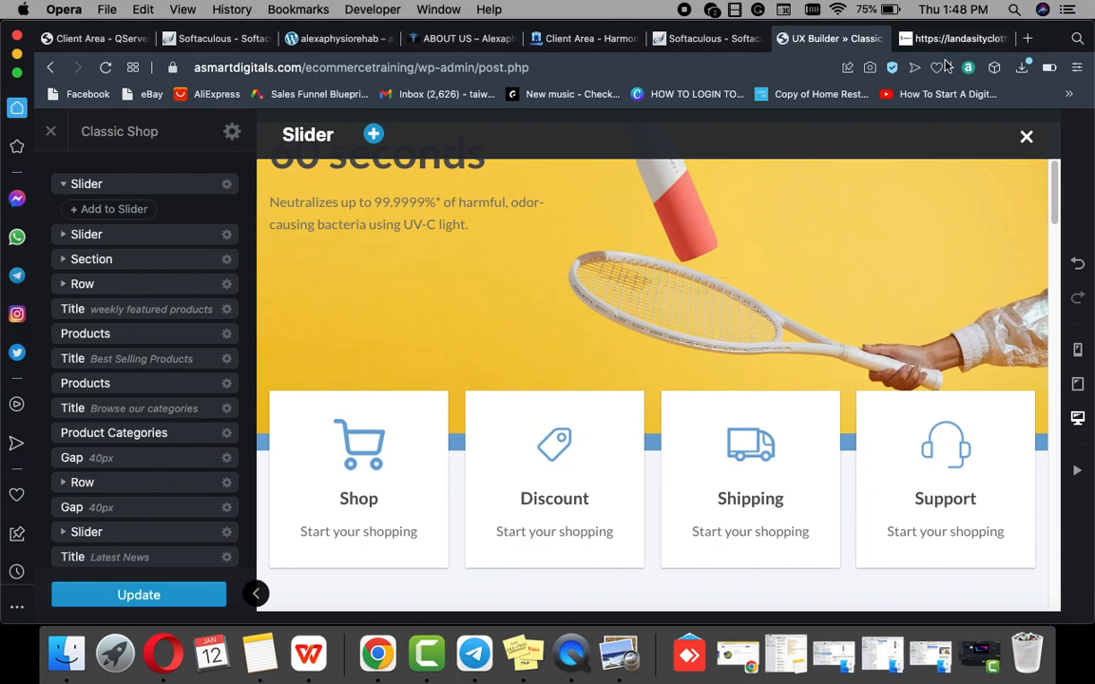
pyautogui.click(958, 38)
pyautogui.moveTo(784, 203)
pyautogui.scroll(-2, 786, 205)
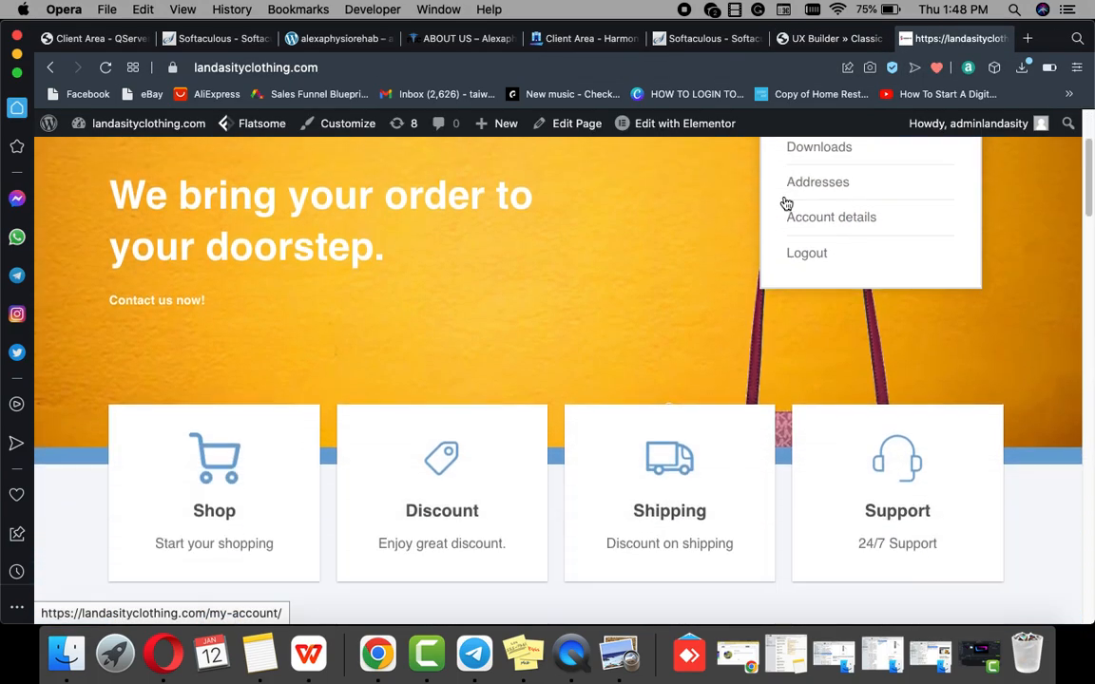
pyautogui.scroll(3, 783, 200)
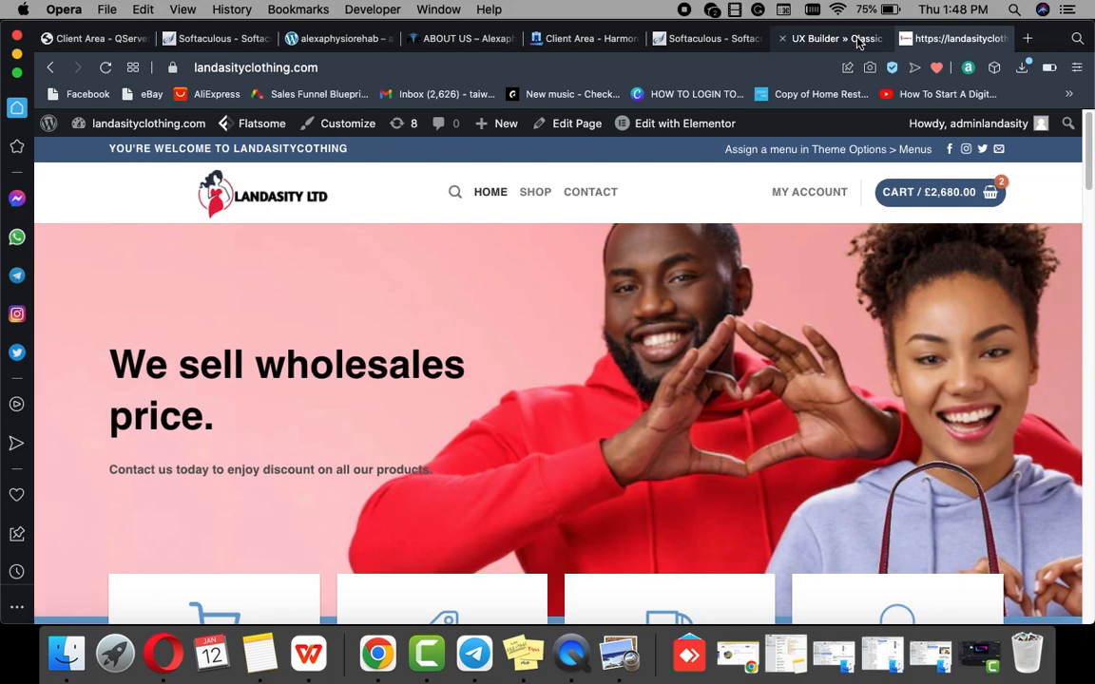
pyautogui.click(865, 38)
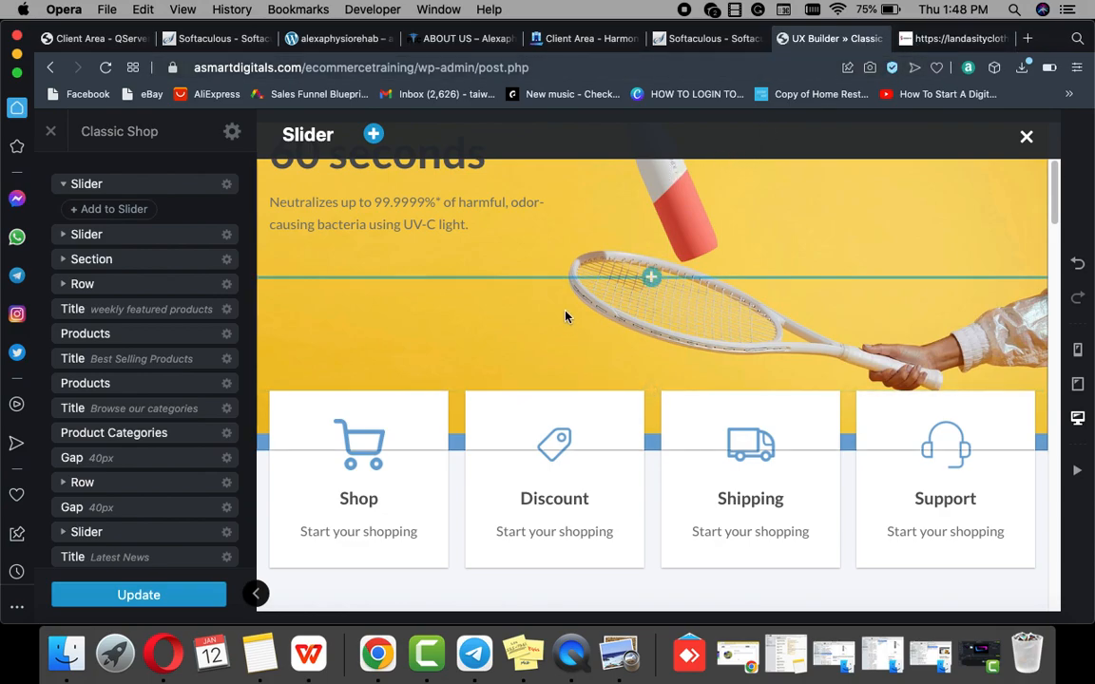
pyautogui.scroll(5, 557, 321)
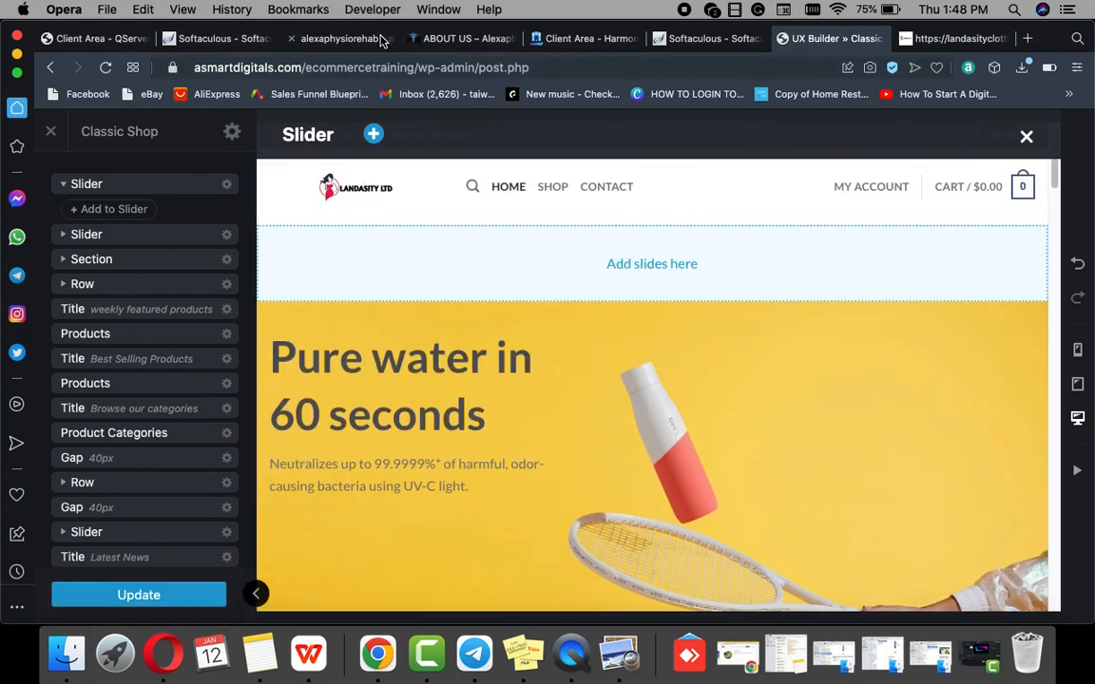
pyautogui.scroll(-3, 463, 332)
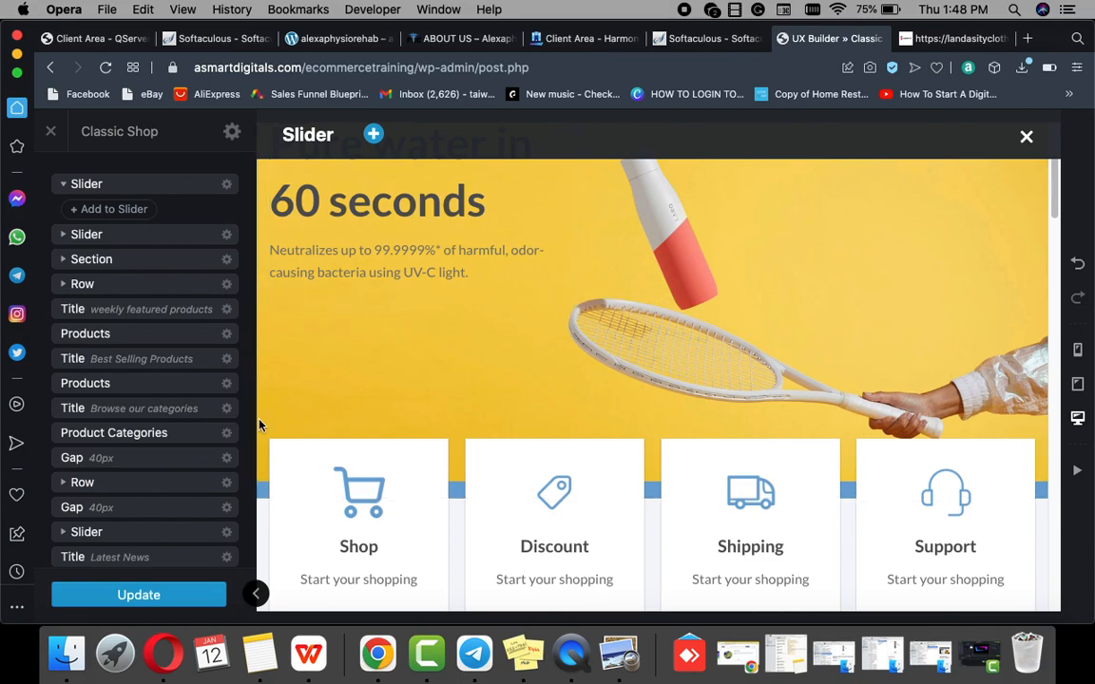
pyautogui.scroll(3, 443, 228)
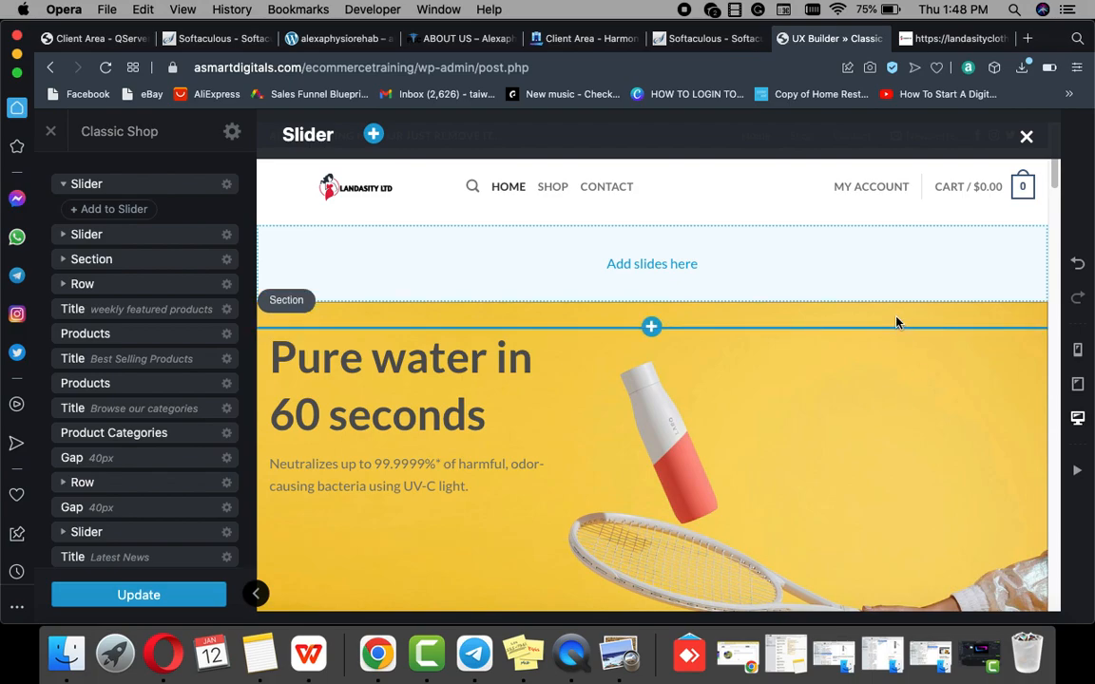
# Step: Choose Change media for the hero background, then open a login tab after the session expired
pyautogui.click(896, 324)
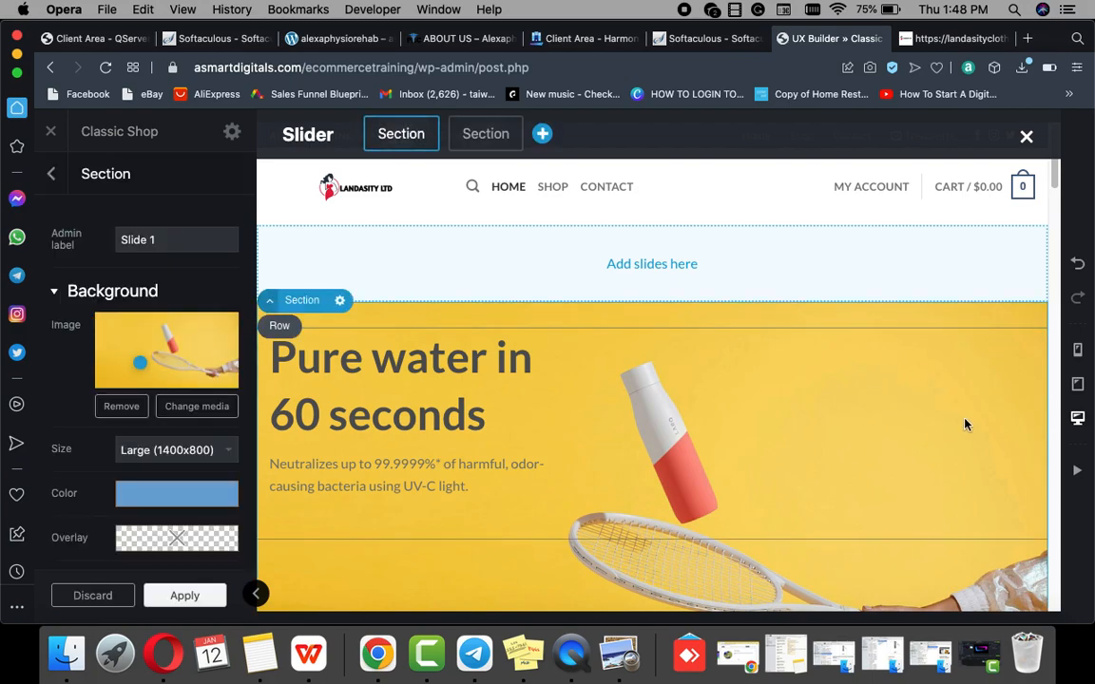
pyautogui.click(187, 411)
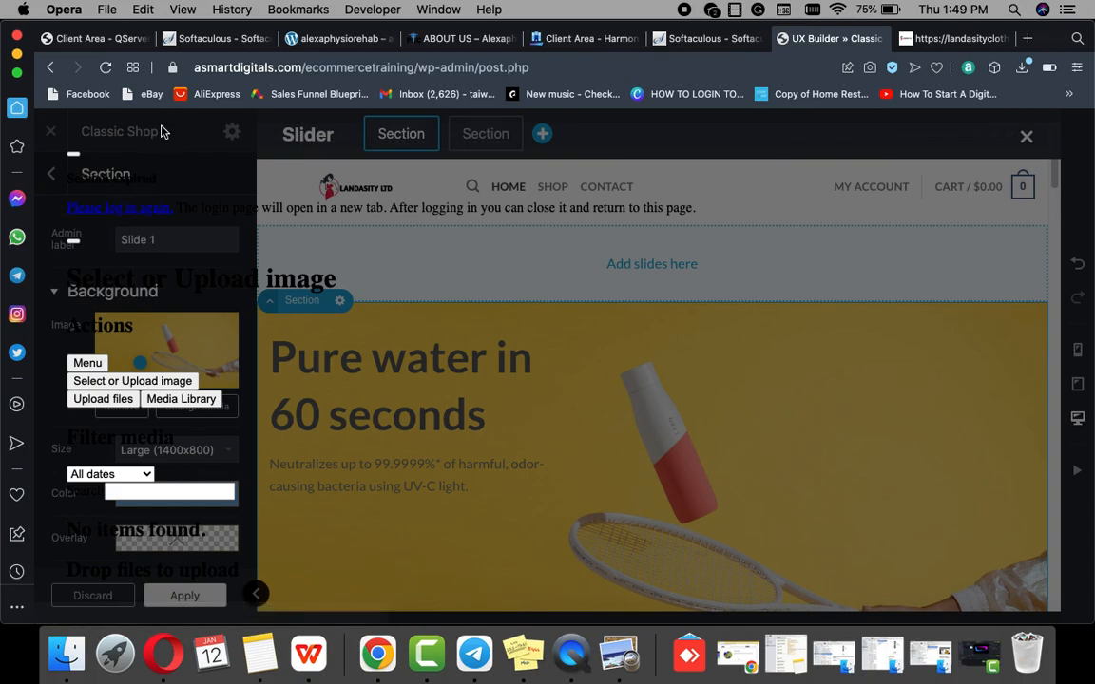
pyautogui.click(104, 209)
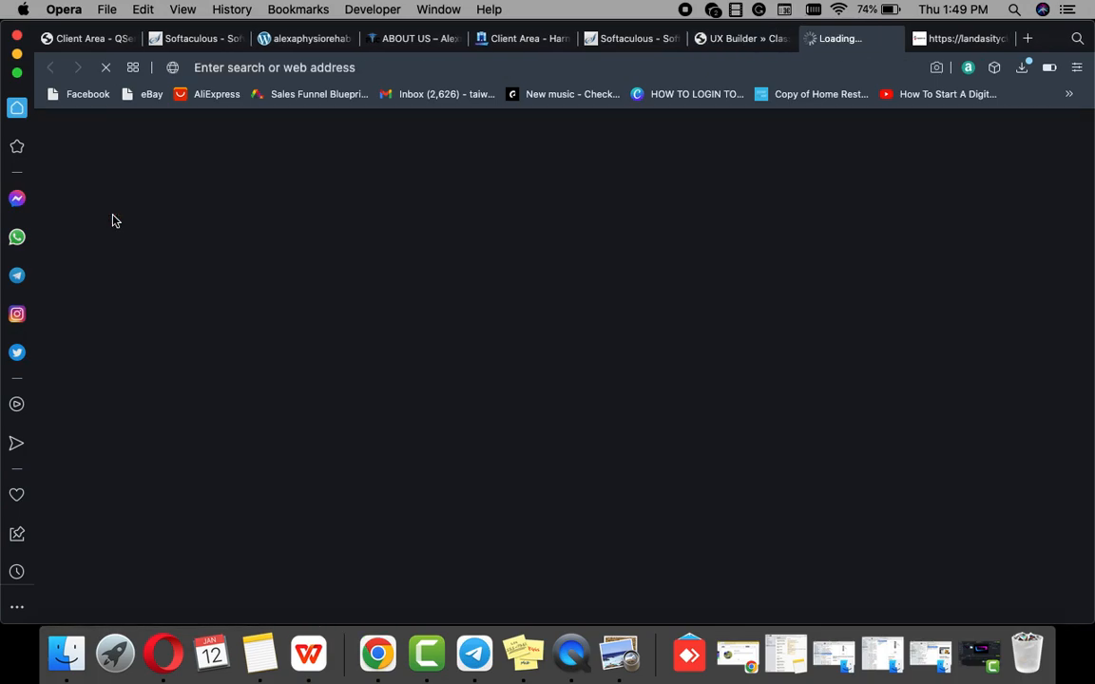
pyautogui.click(750, 40)
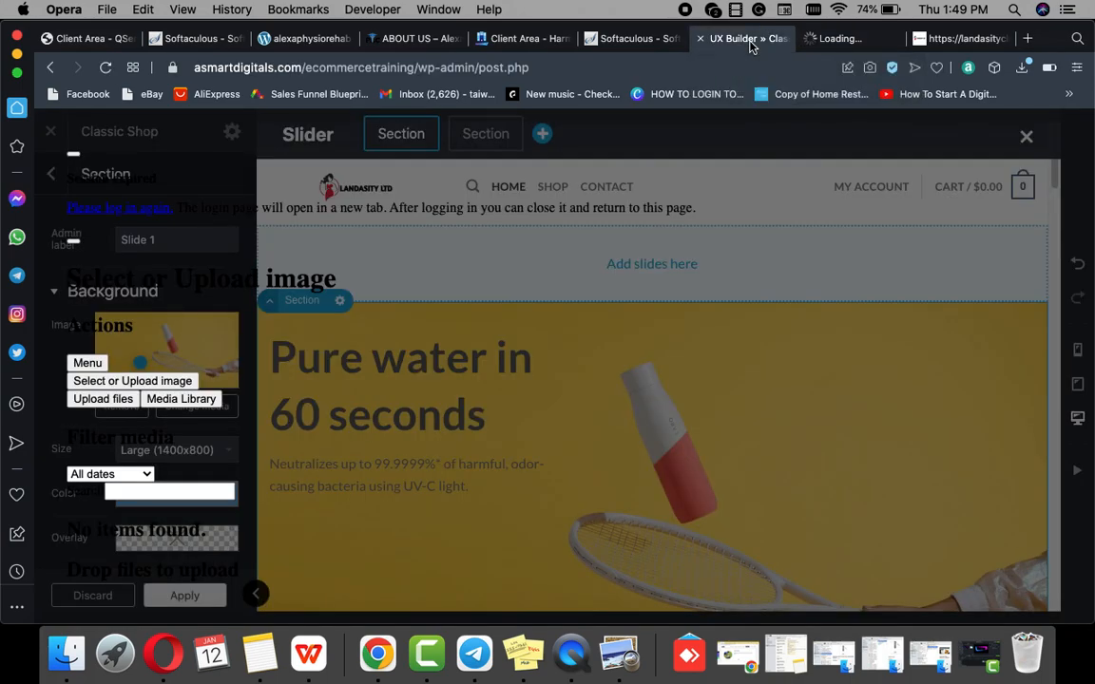
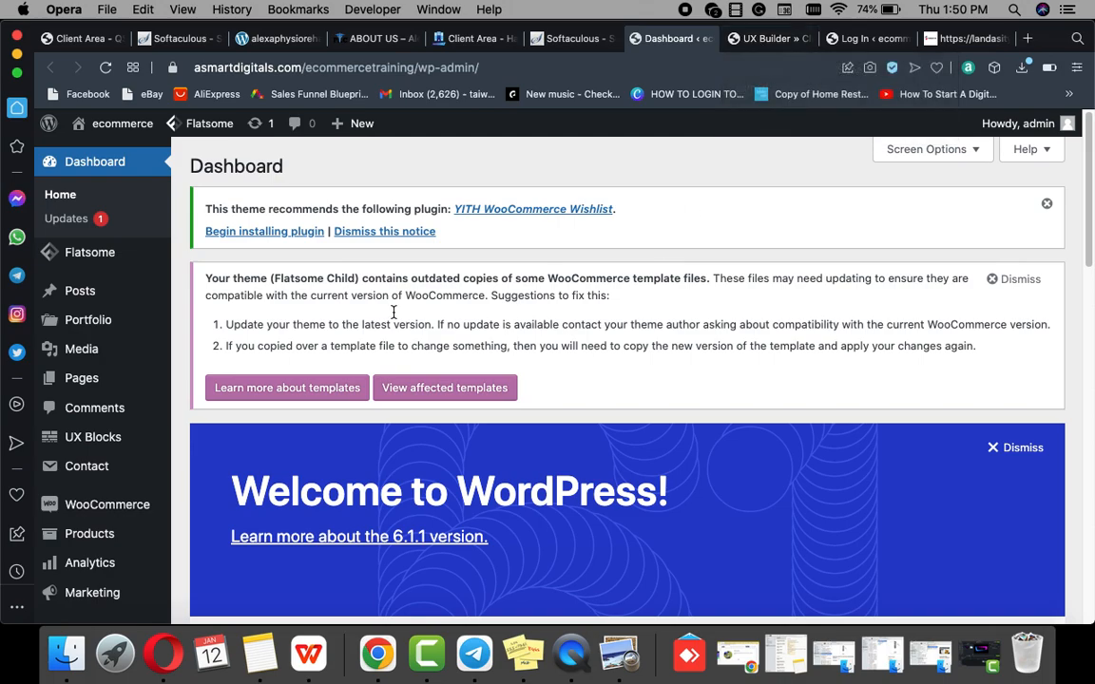
# Step: Close the leftover Log In tab and open the store's live homepage
pyautogui.click(831, 39)
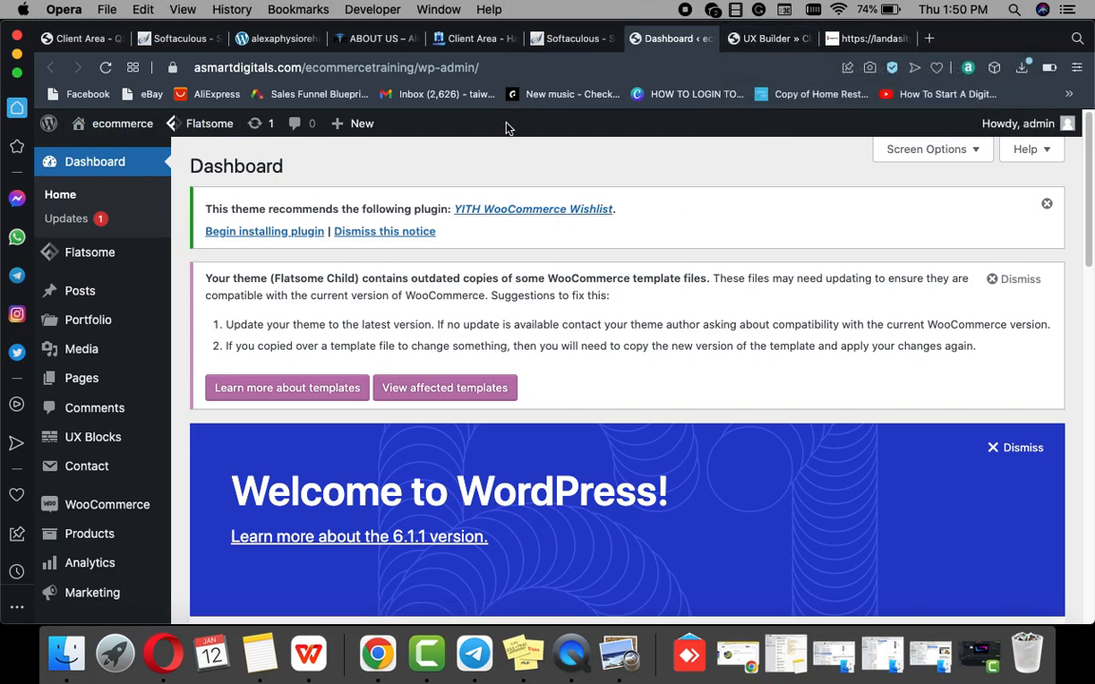
pyautogui.moveTo(122, 123)
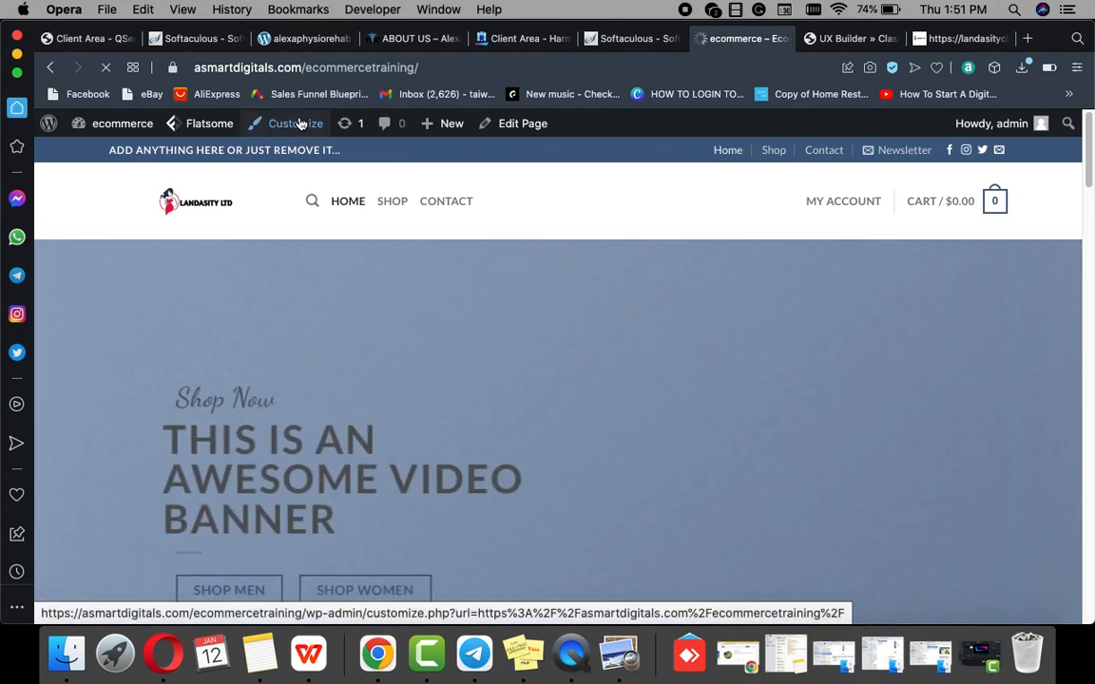
# Step: Open the Customizer for the Flatsome Child theme and go to its Menus settings
pyautogui.click(298, 123)
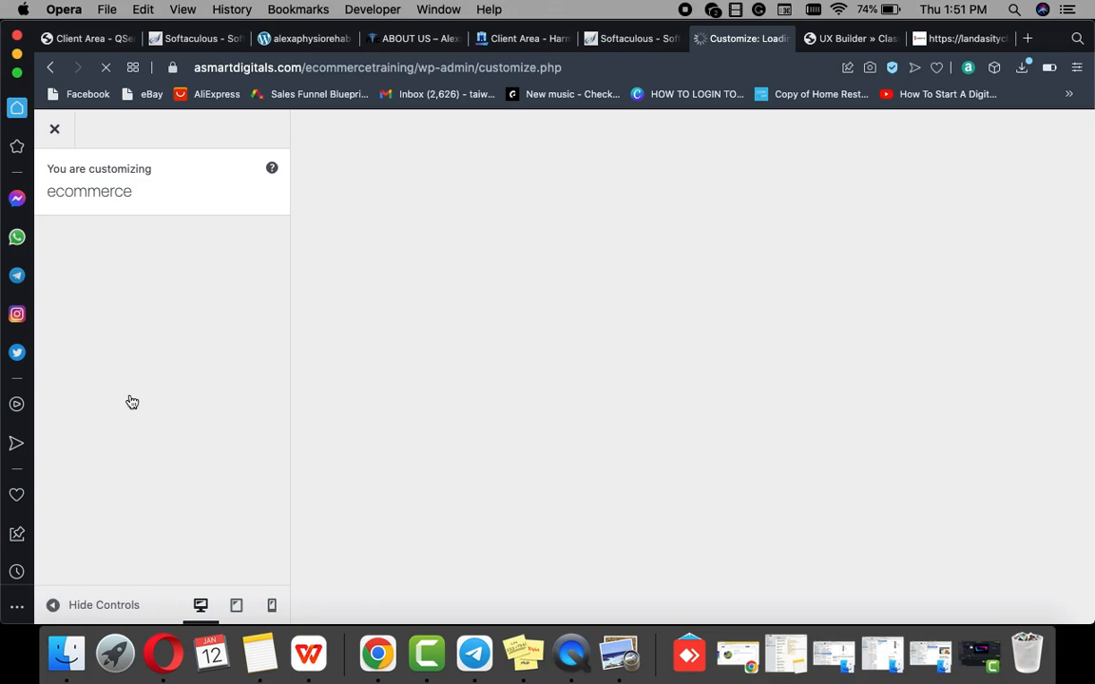
pyautogui.scroll(-2, 90, 461)
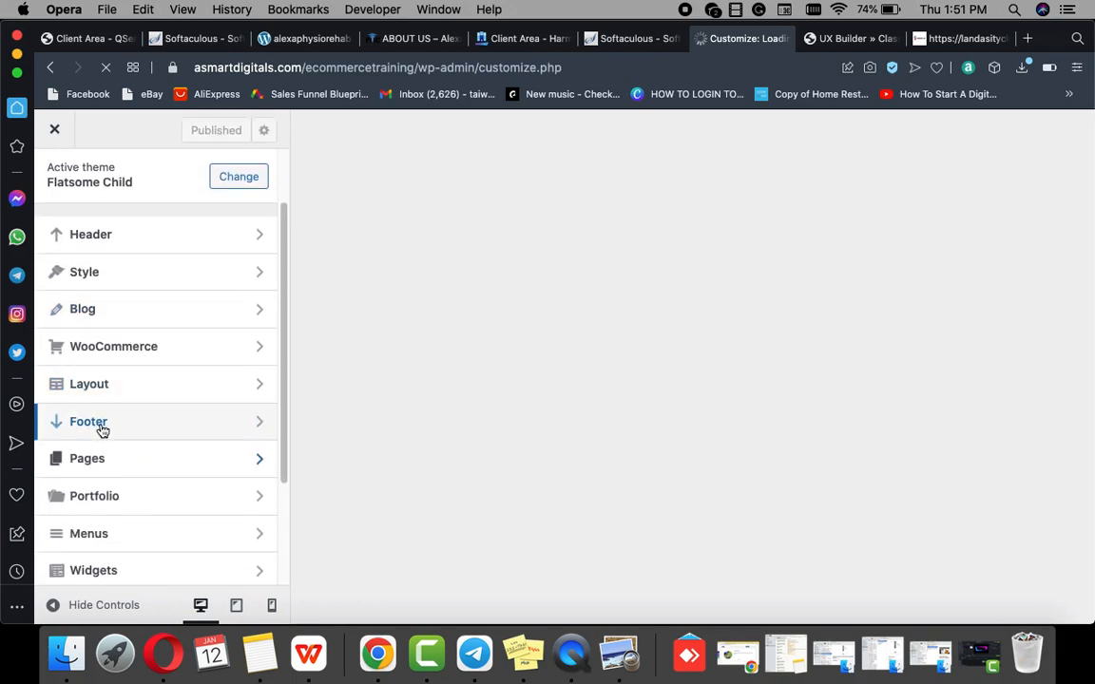
pyautogui.scroll(-3, 99, 494)
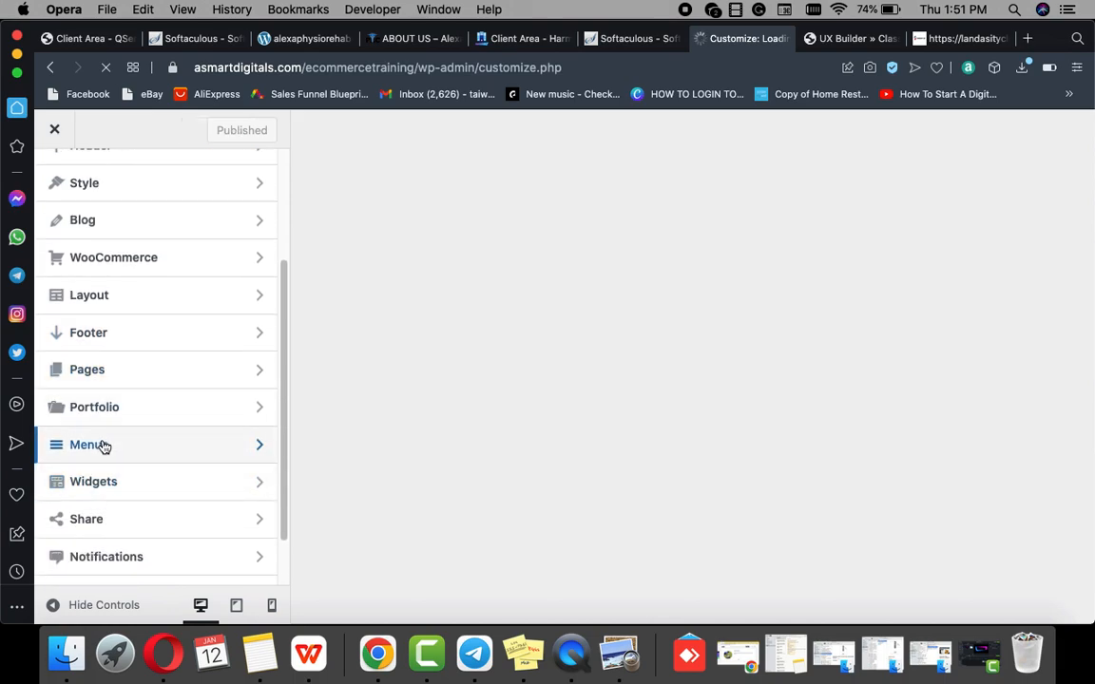
pyautogui.click(104, 447)
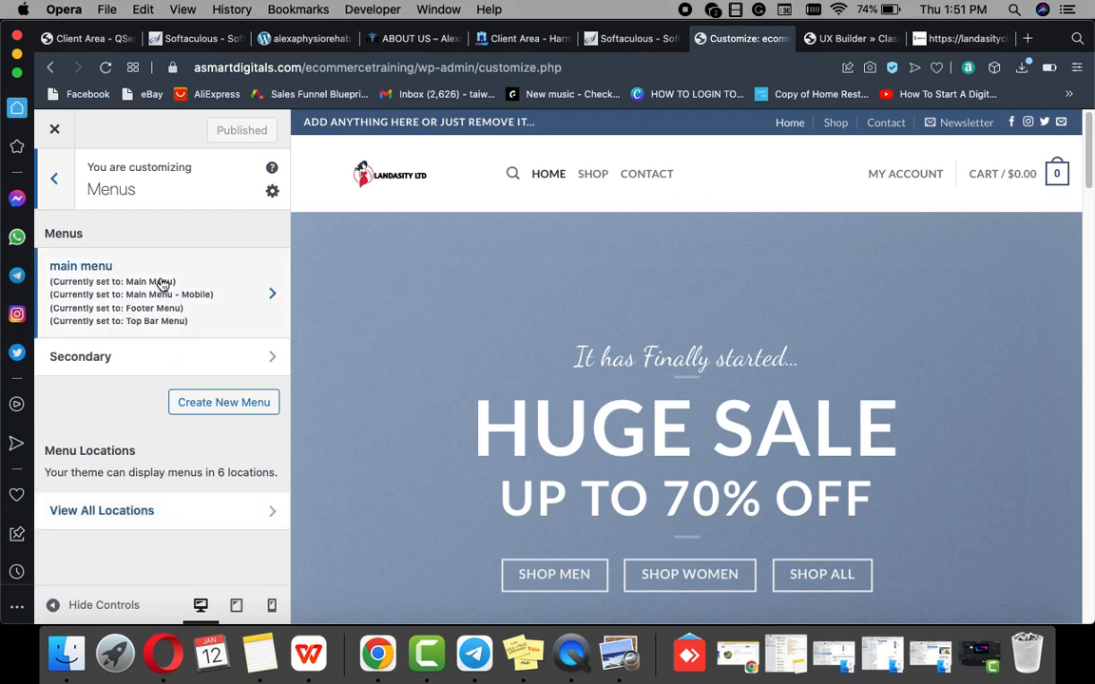
# Step: Uncheck Top Bar Menu for 'main menu' and publish the change
pyautogui.click(253, 307)
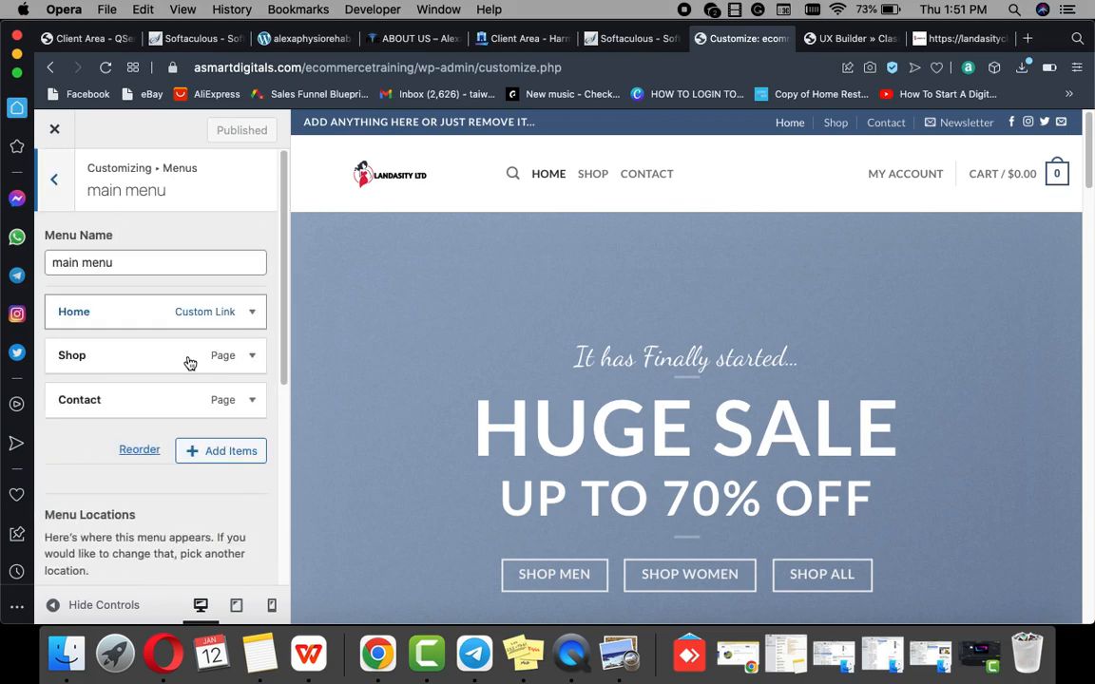
pyautogui.scroll(-3, 138, 409)
pyautogui.scroll(-3, 131, 439)
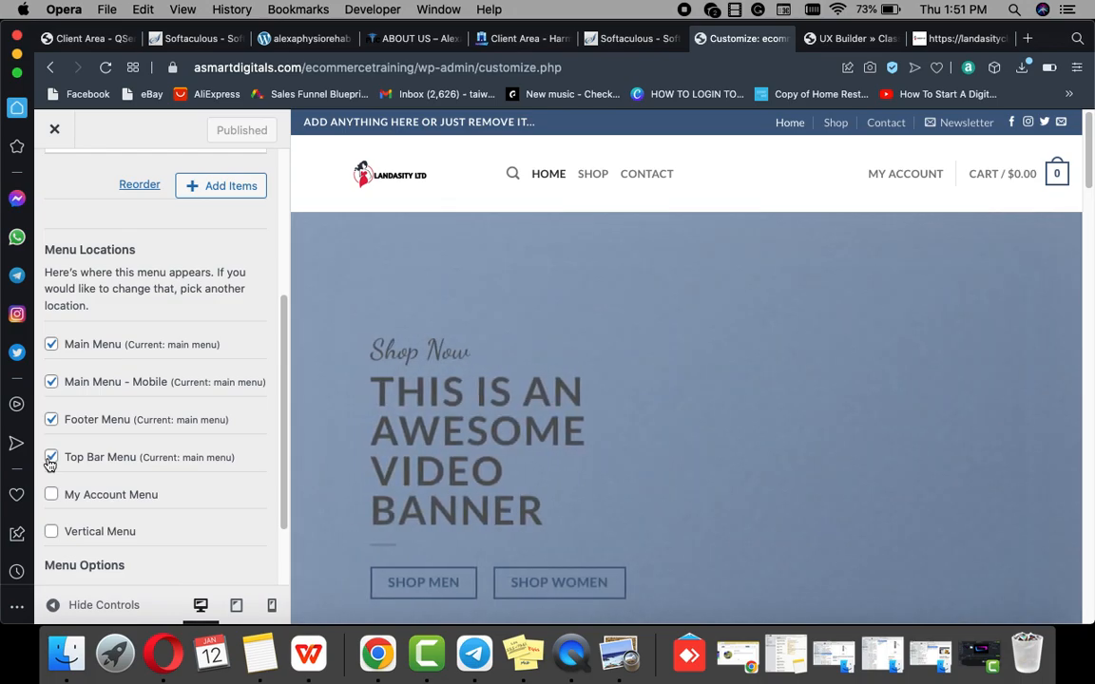
pyautogui.click(51, 459)
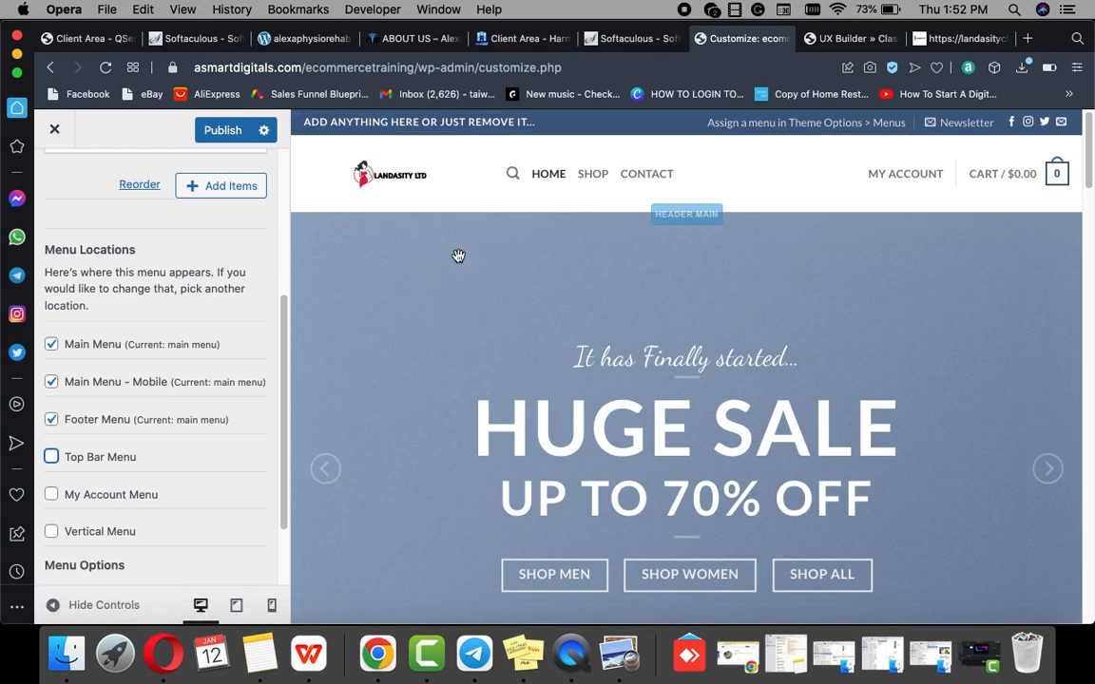
pyautogui.scroll(-2, 164, 470)
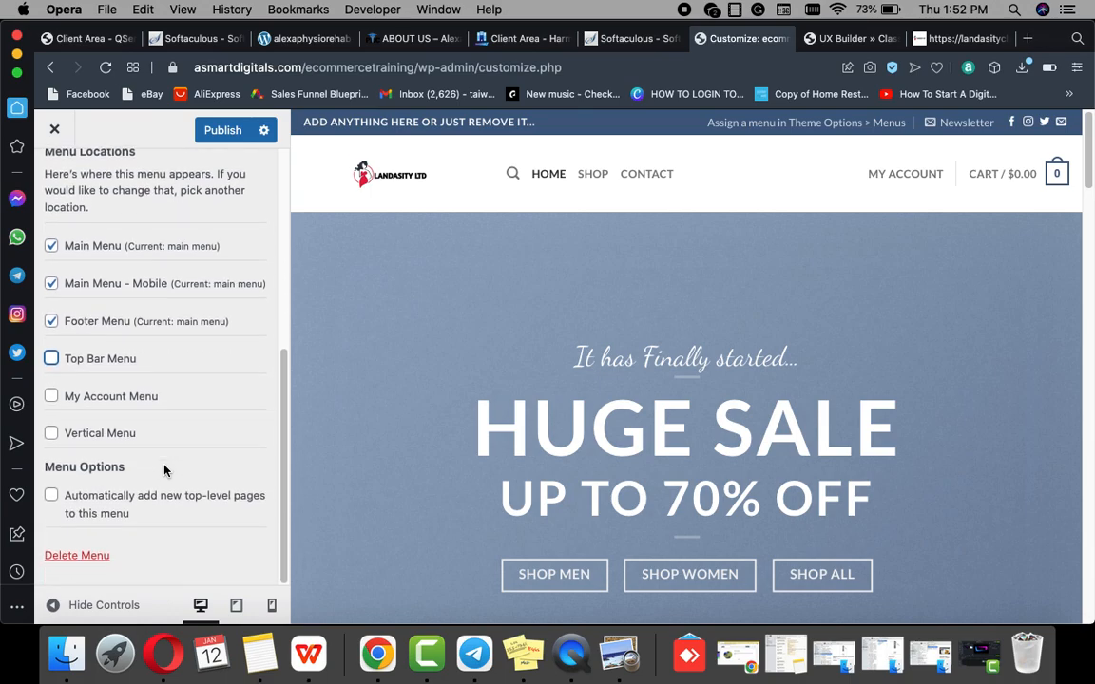
pyautogui.click(221, 133)
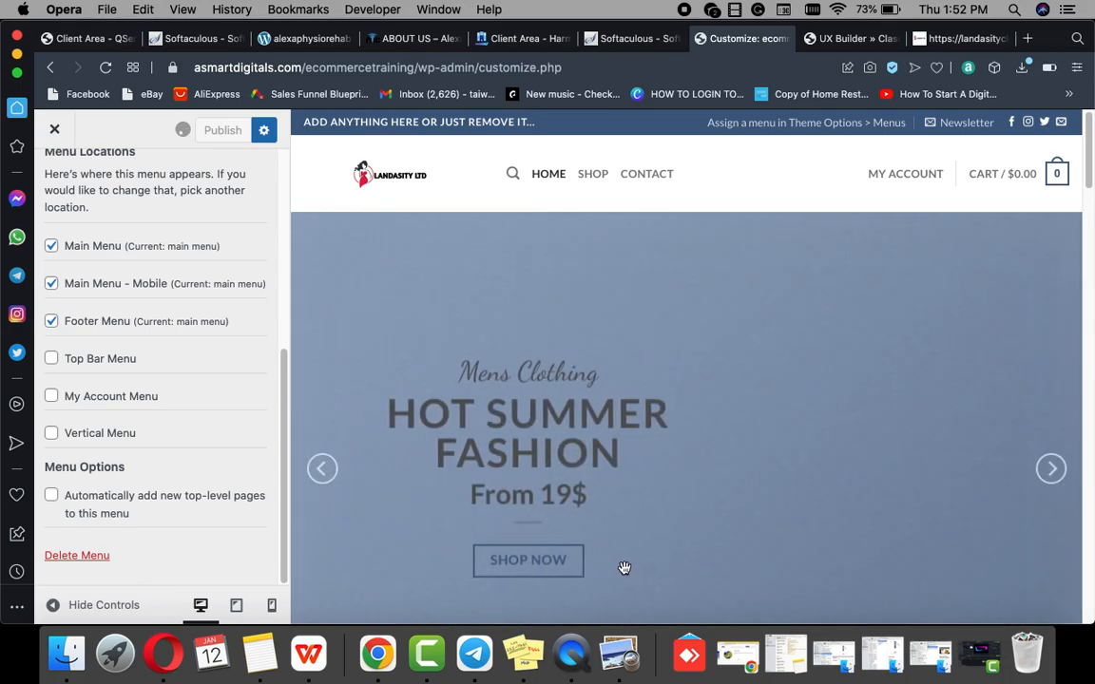
pyautogui.scroll(-20, 624, 568)
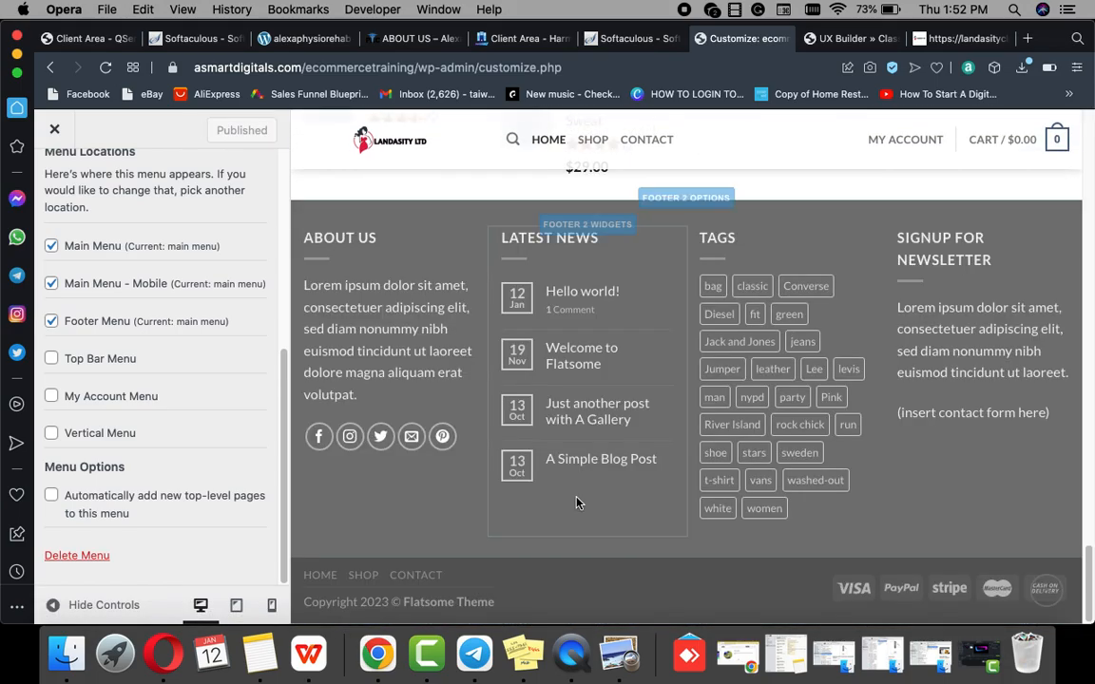
pyautogui.scroll(20, 576, 503)
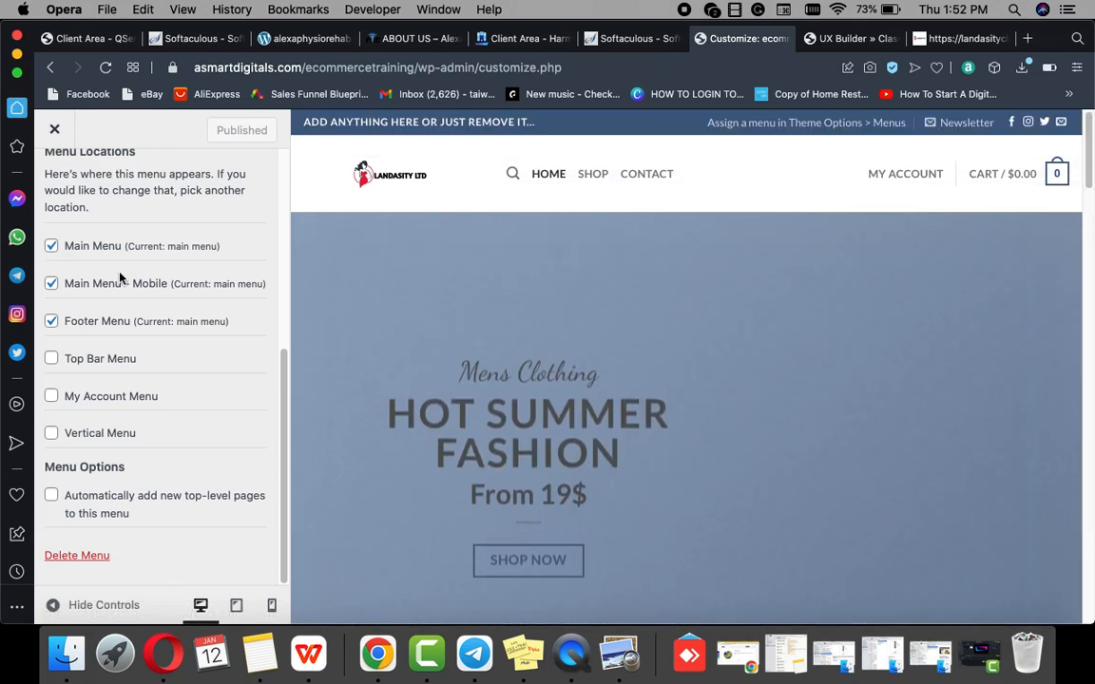
pyautogui.scroll(8, 95, 328)
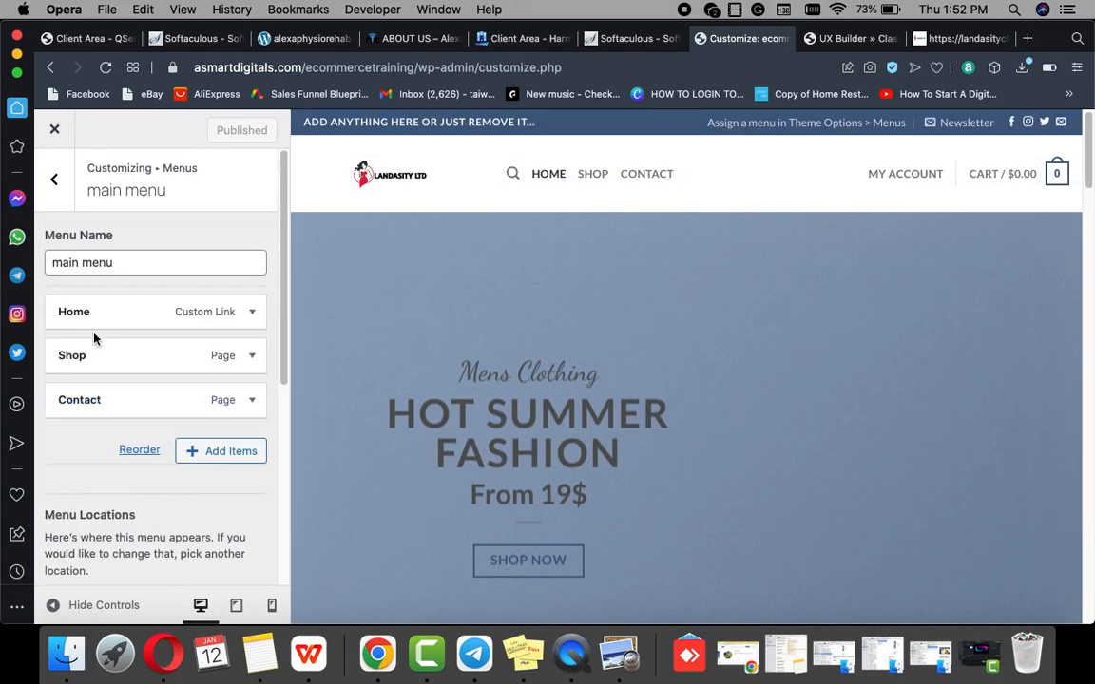
# Step: Return to the main panels, open Header, and select the top bar's HTML 1 element
pyautogui.click(55, 183)
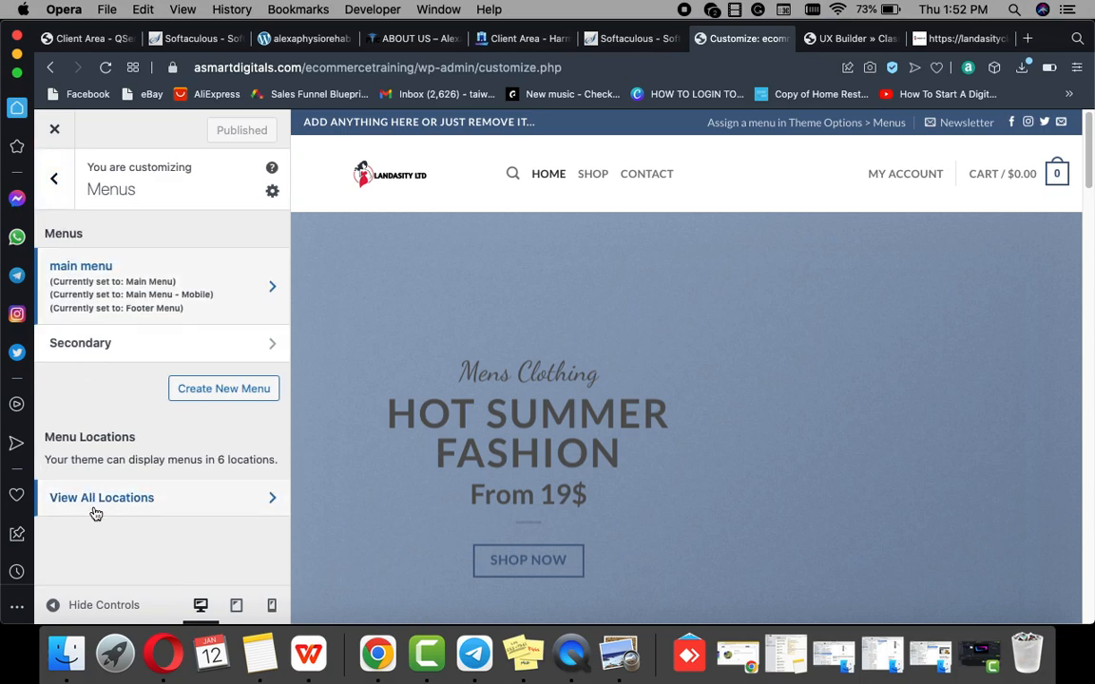
pyautogui.click(55, 181)
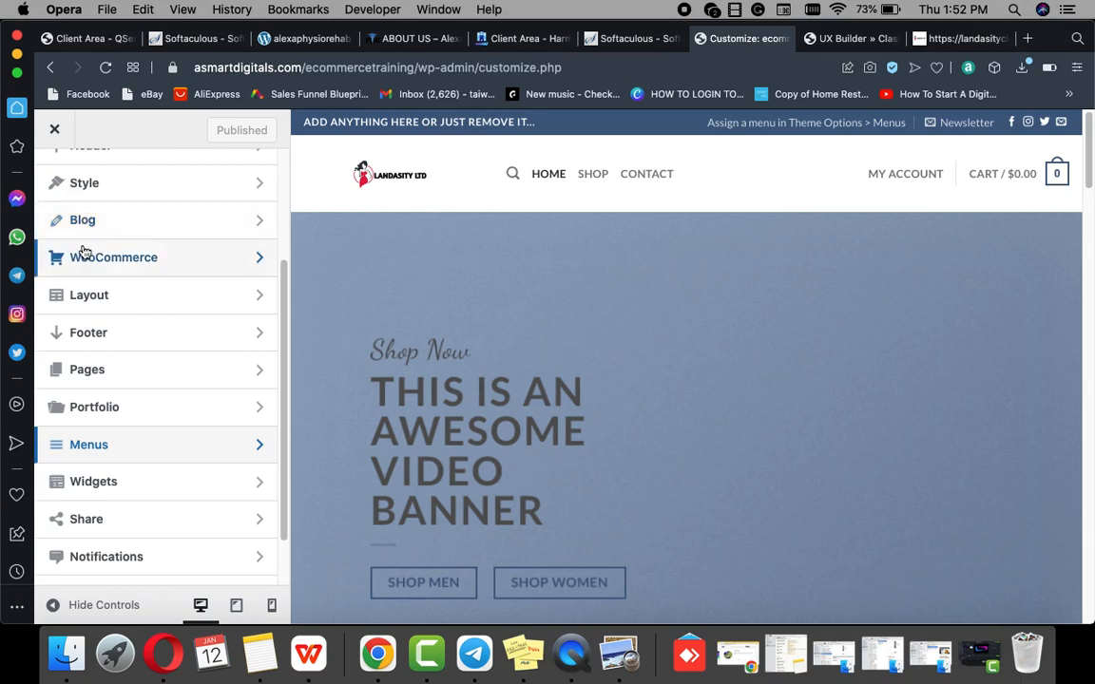
pyautogui.scroll(4, 82, 252)
pyautogui.click(86, 315)
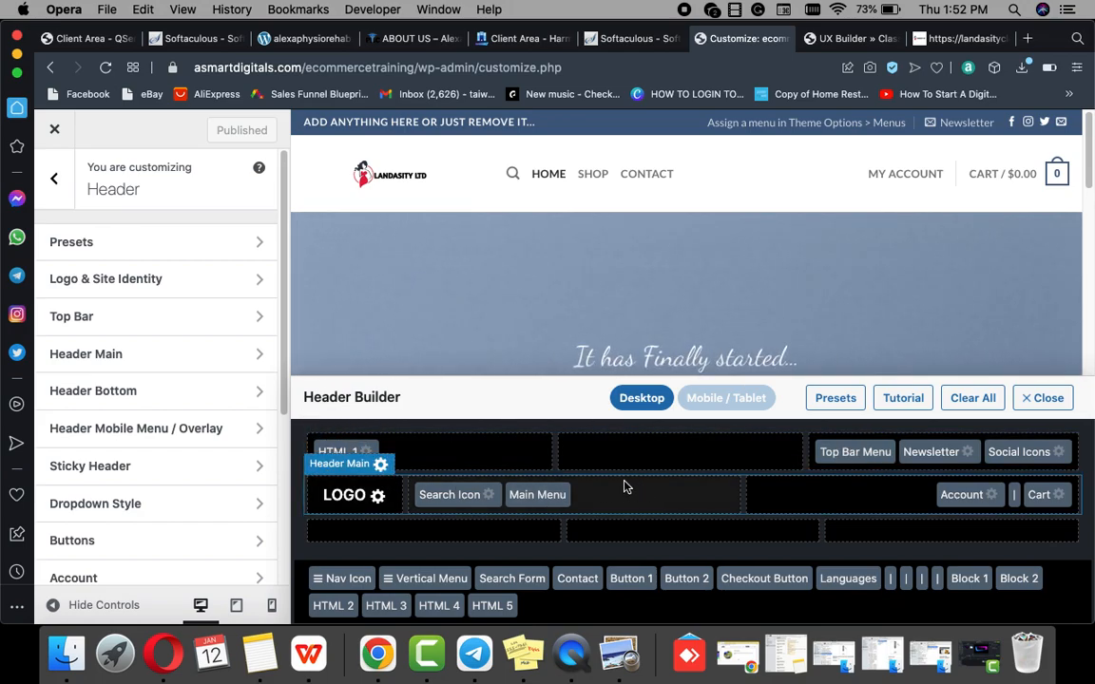
pyautogui.click(369, 454)
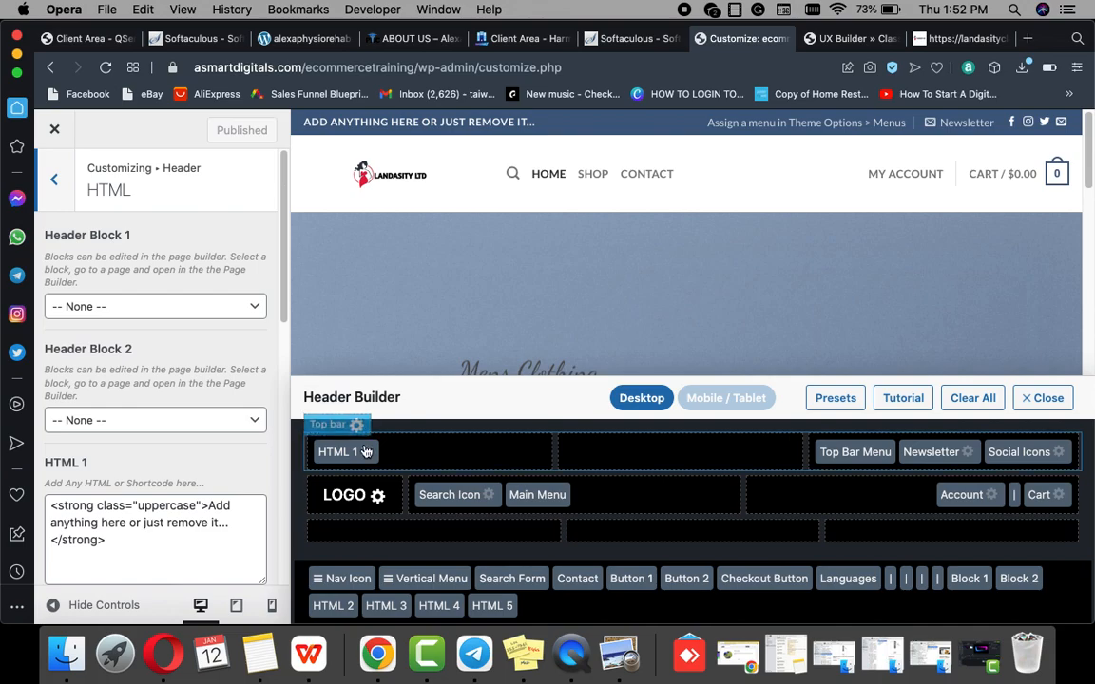
# Step: Uncheck Enable Top Bar in the top bar settings and publish
pyautogui.click(358, 426)
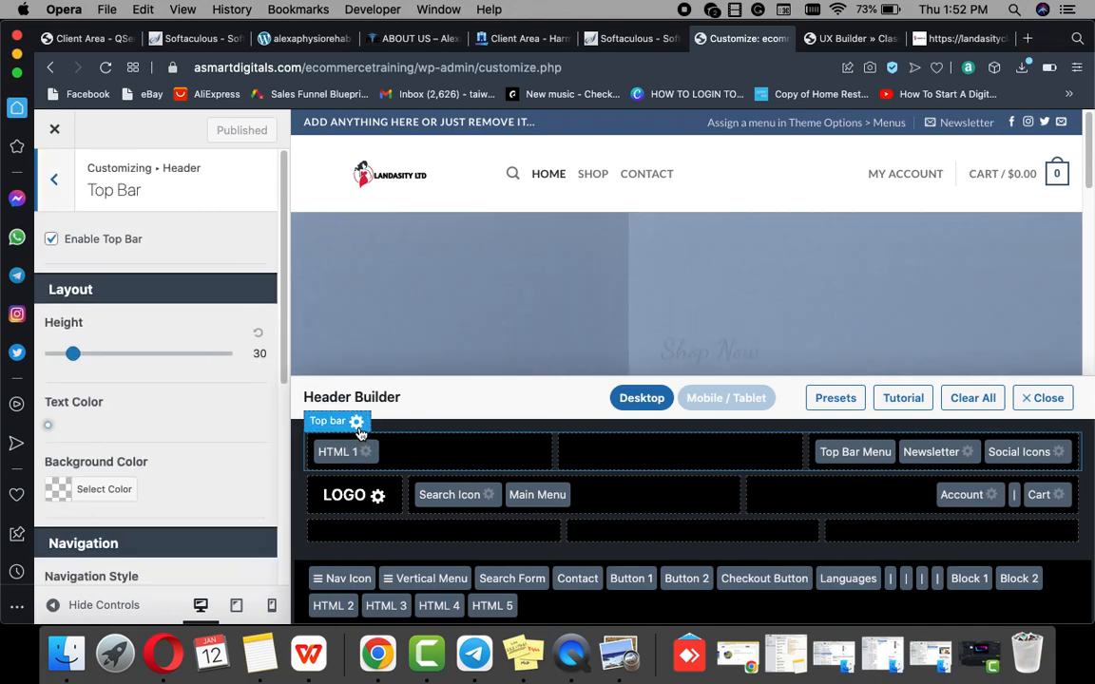
pyautogui.scroll(-10, 193, 505)
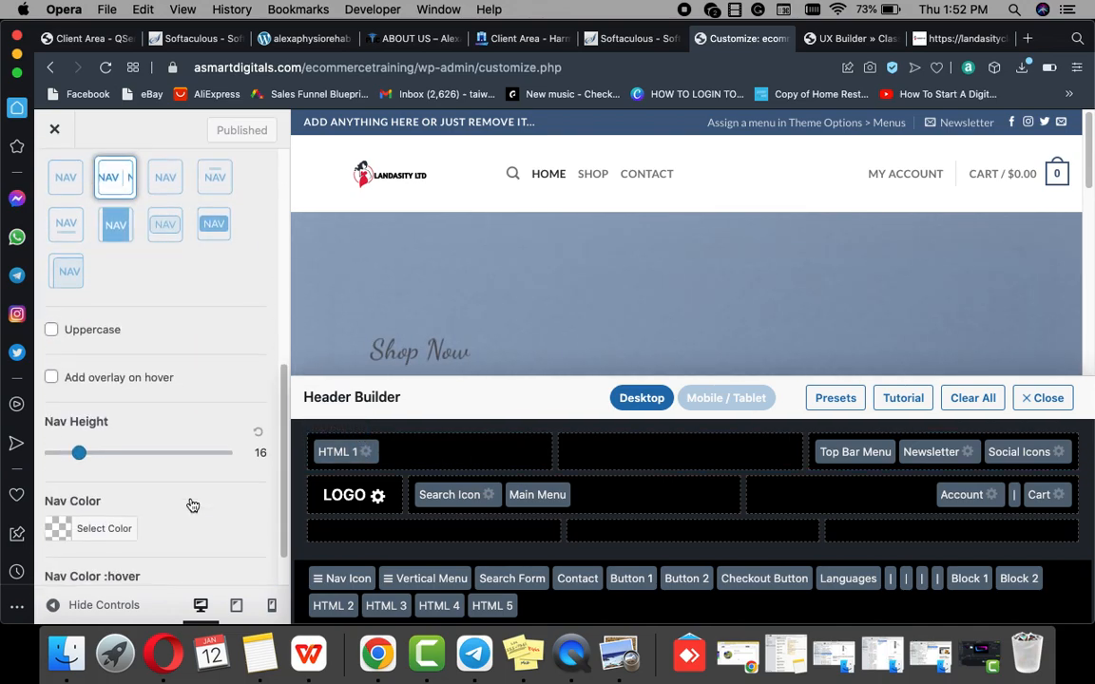
pyautogui.scroll(-2, 193, 505)
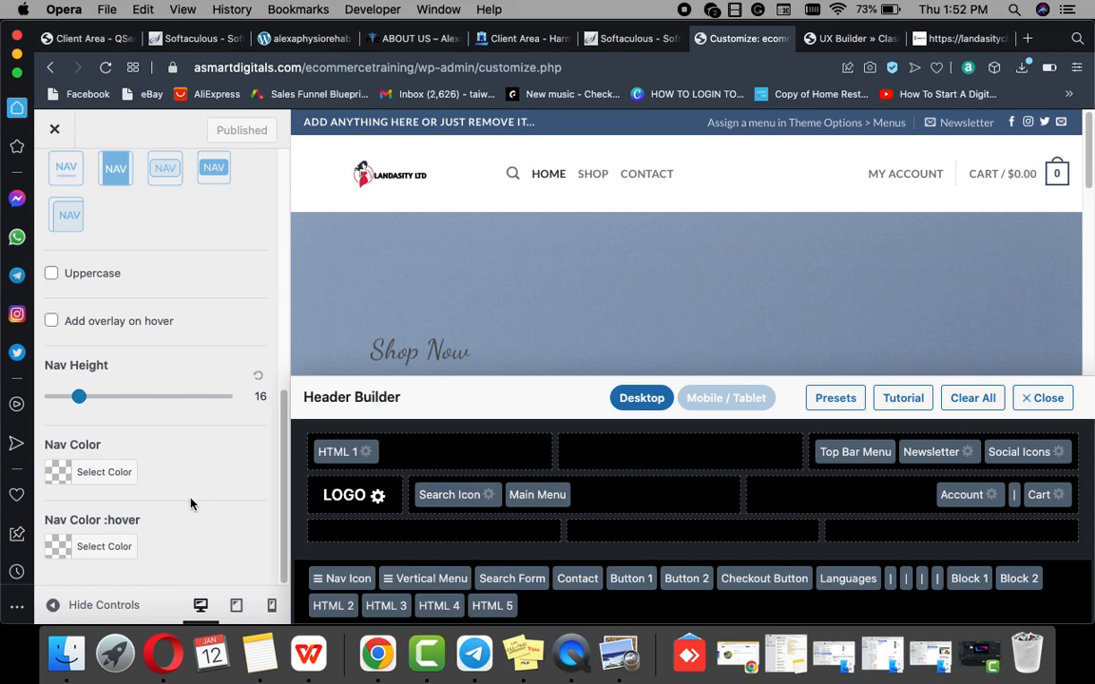
pyautogui.scroll(12, 220, 342)
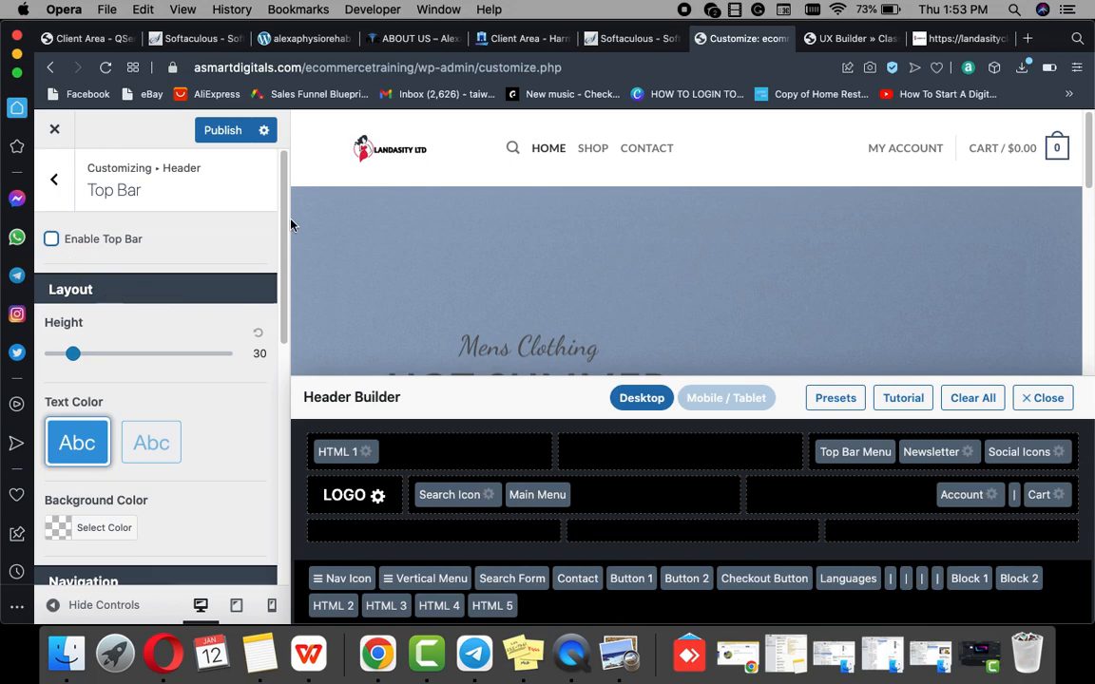
pyautogui.click(225, 139)
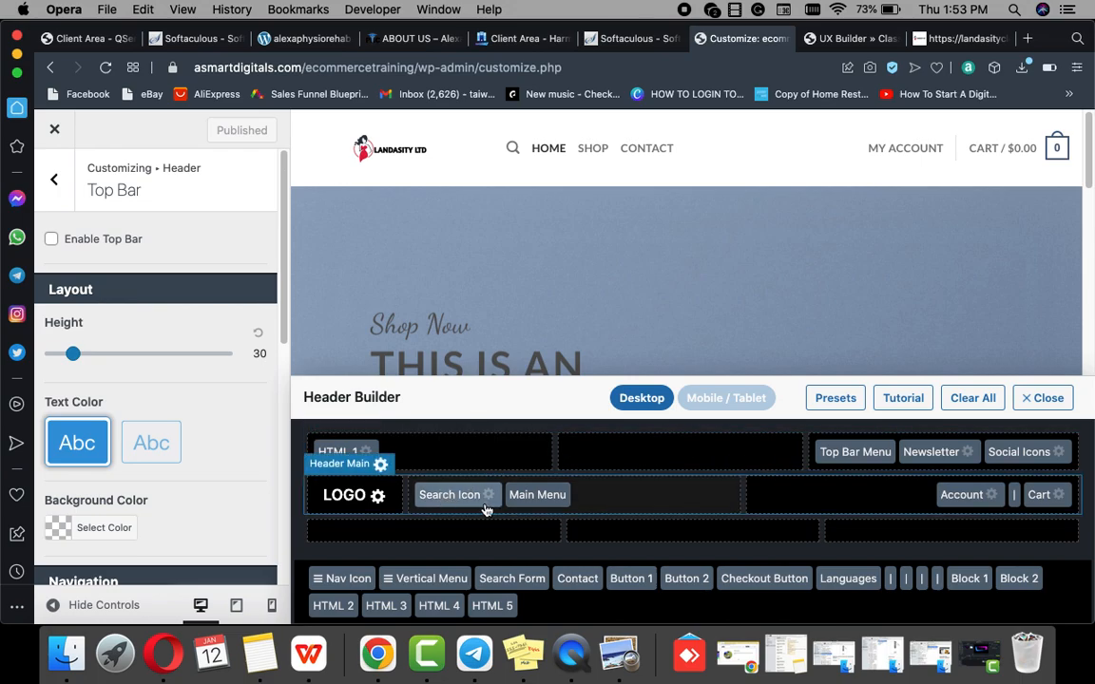
# Step: Drag the Search Icon into the Header Builder's top row, after HTML 1
pyautogui.moveTo(518, 152)
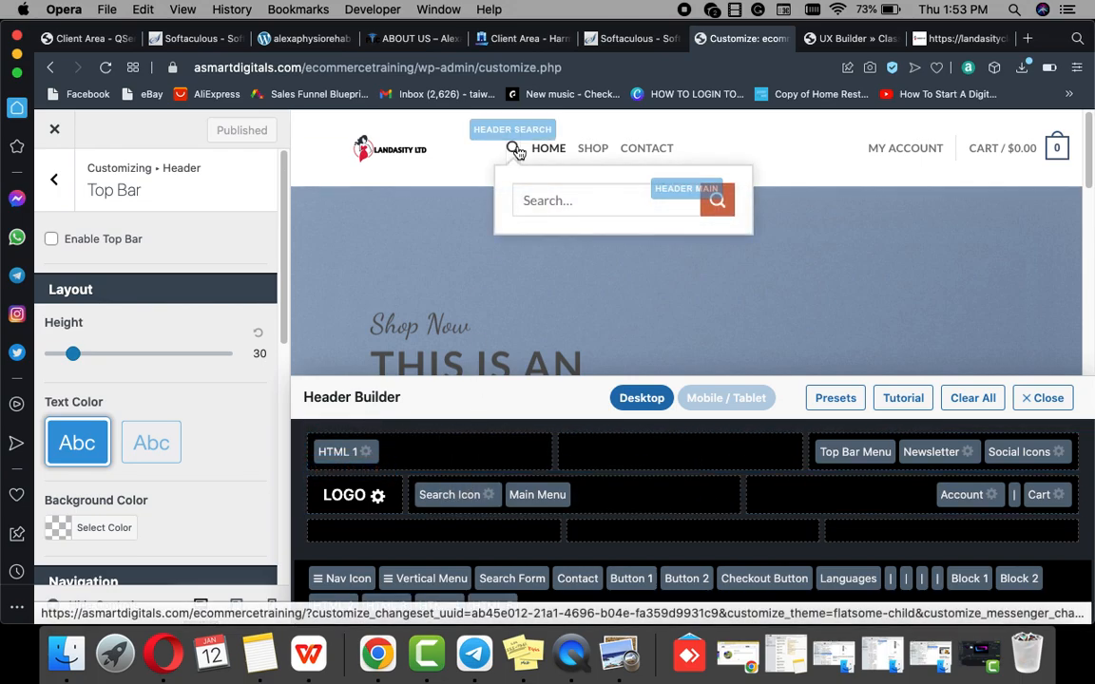
pyautogui.moveTo(439, 499); pyautogui.dragTo(439, 458)
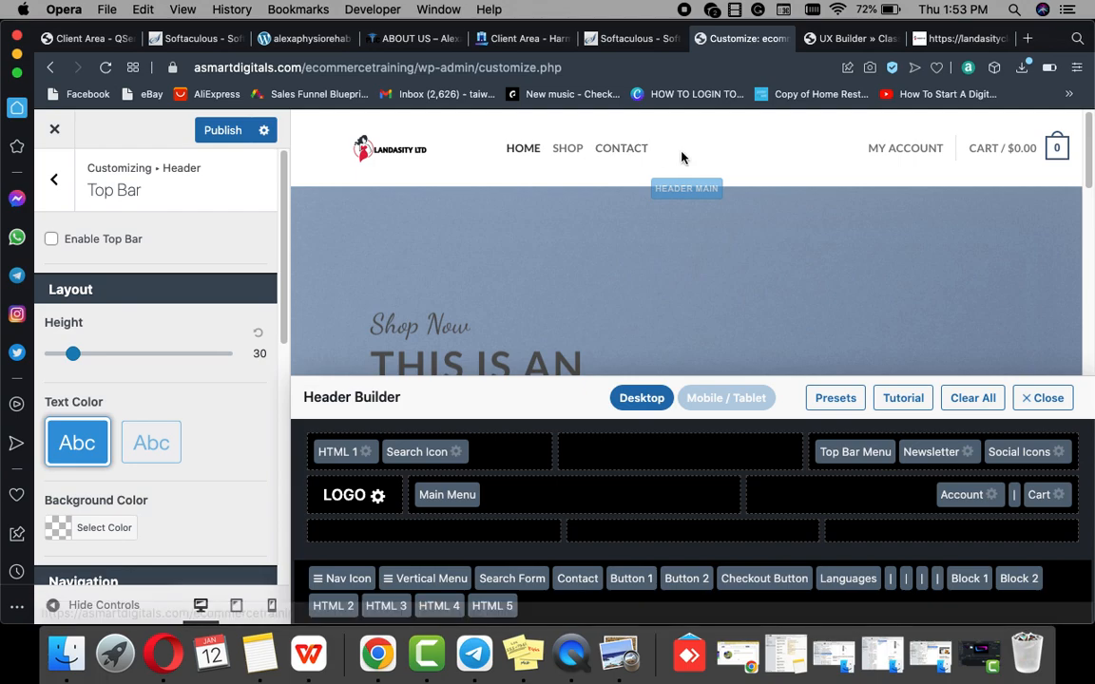
pyautogui.moveTo(1058, 157)
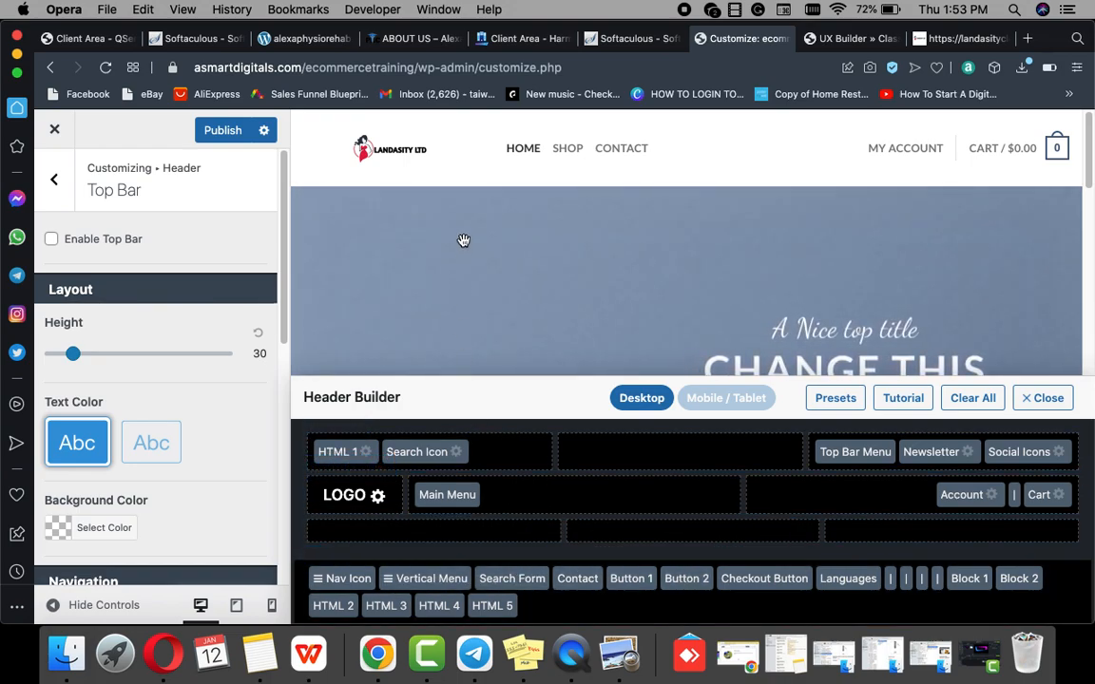
pyautogui.scroll(-2, 465, 239)
pyautogui.scroll(-8, 579, 303)
pyautogui.scroll(-6, 585, 302)
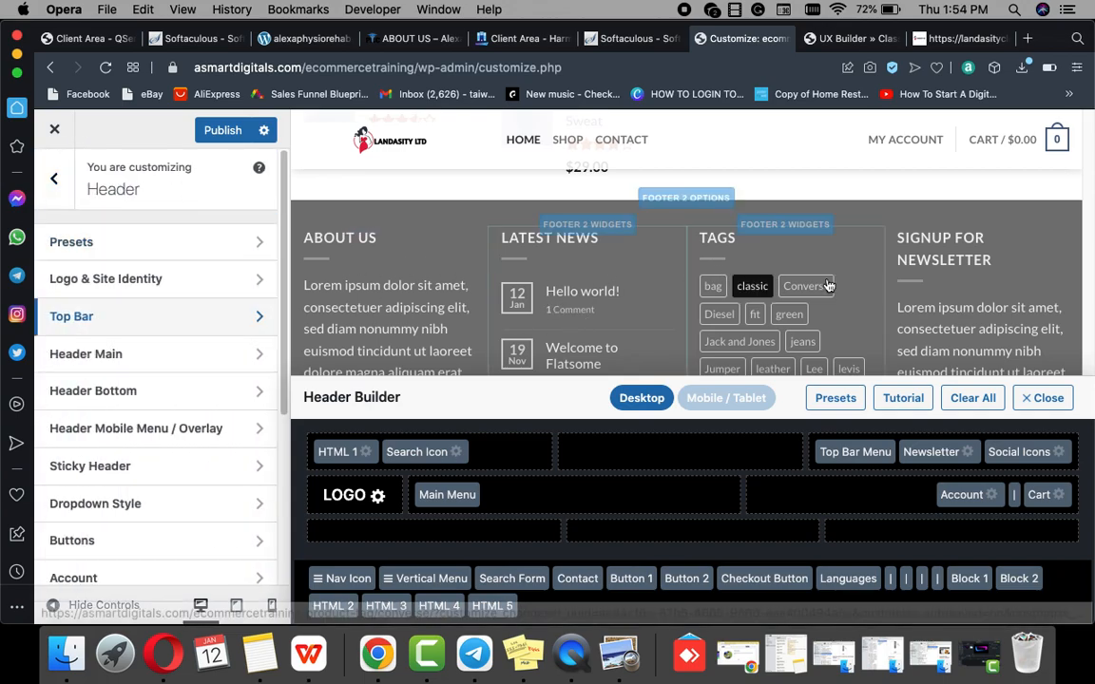
# Step: Check the live shop site, close the UX Builder slider tab, and return to the Customizer
pyautogui.click(953, 40)
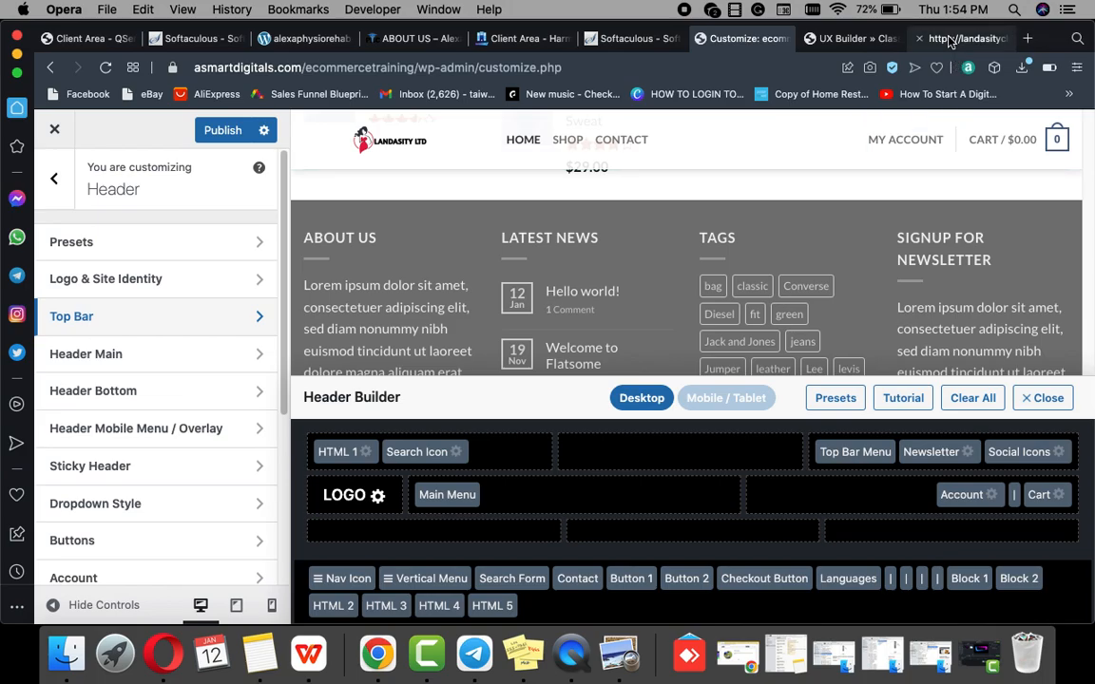
pyautogui.scroll(-15, 669, 313)
pyautogui.scroll(-5, 670, 313)
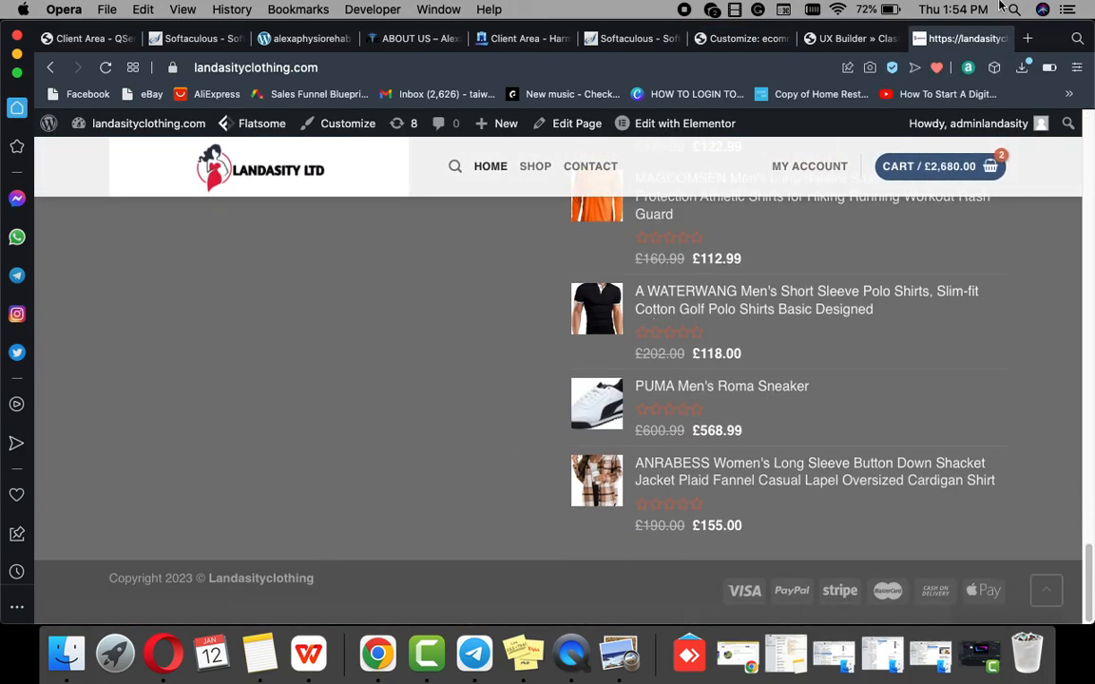
pyautogui.click(827, 38)
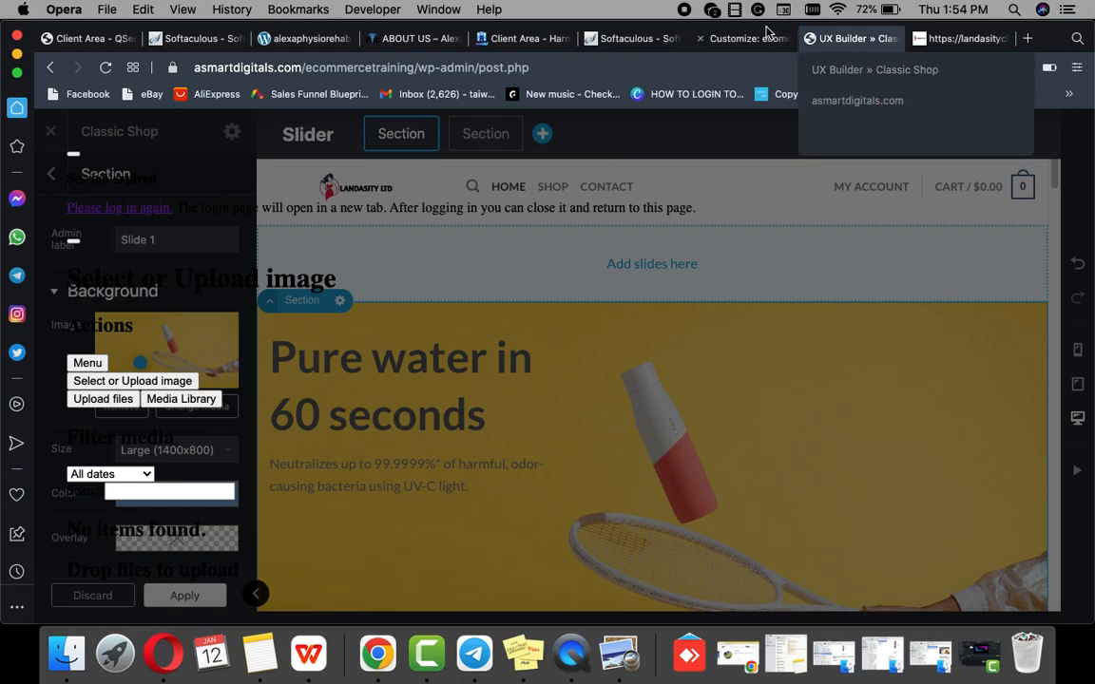
pyautogui.click(810, 38)
pyautogui.click(748, 40)
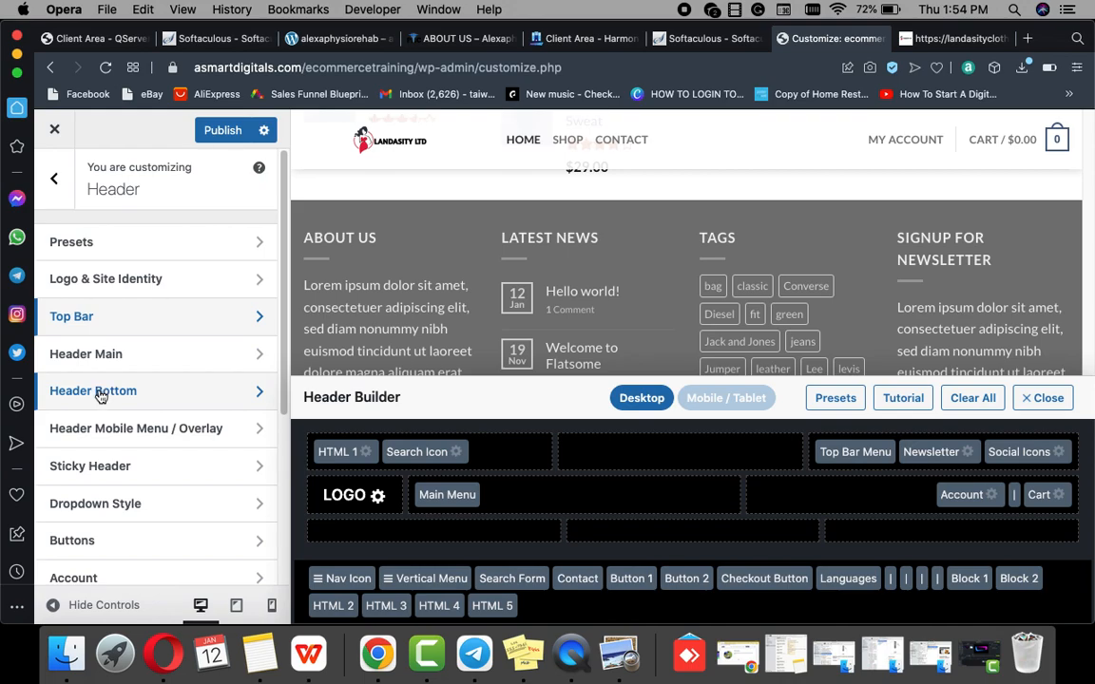
# Step: Leave the Header settings and open the Footer section
pyautogui.scroll(-5, 103, 457)
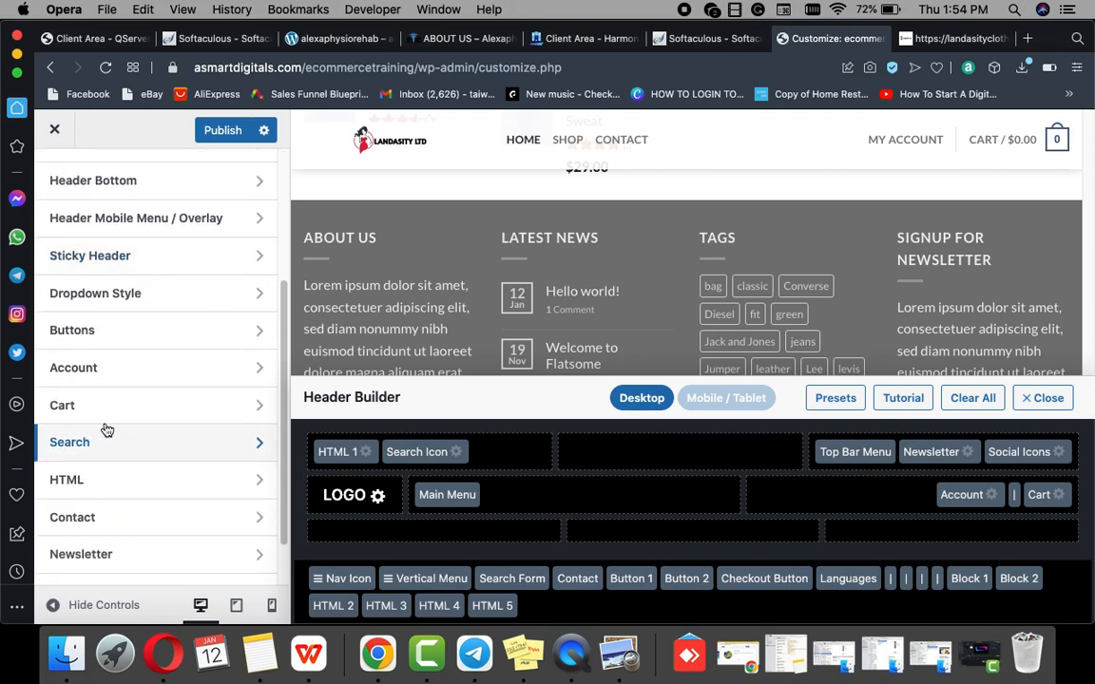
pyautogui.scroll(-2, 110, 286)
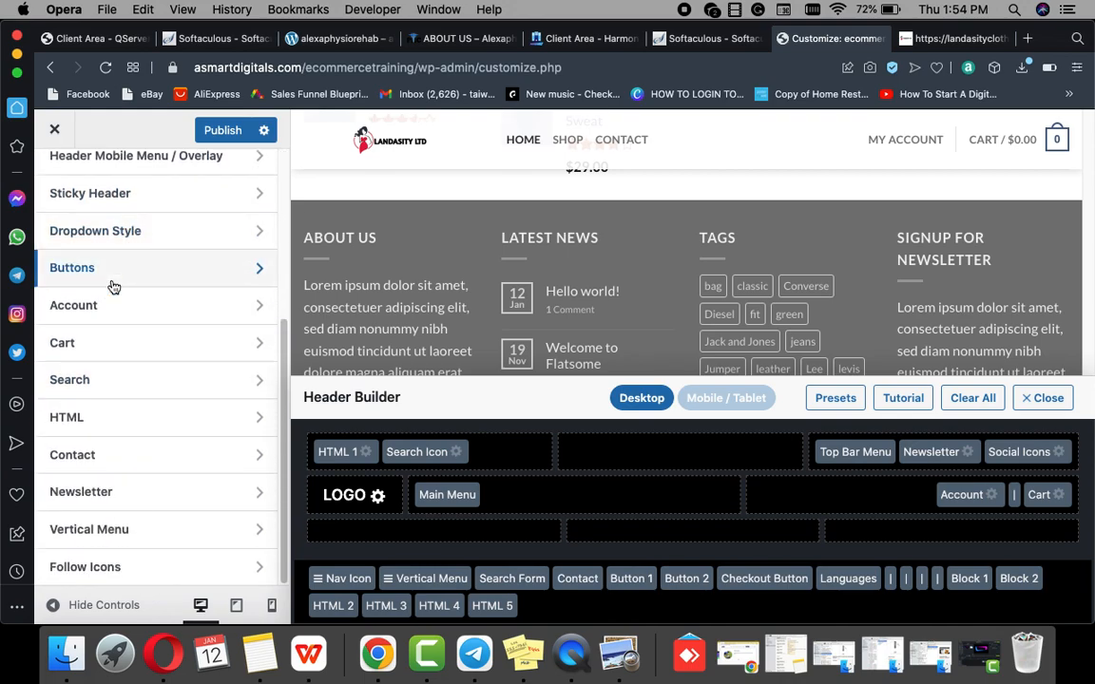
pyautogui.scroll(6, 112, 286)
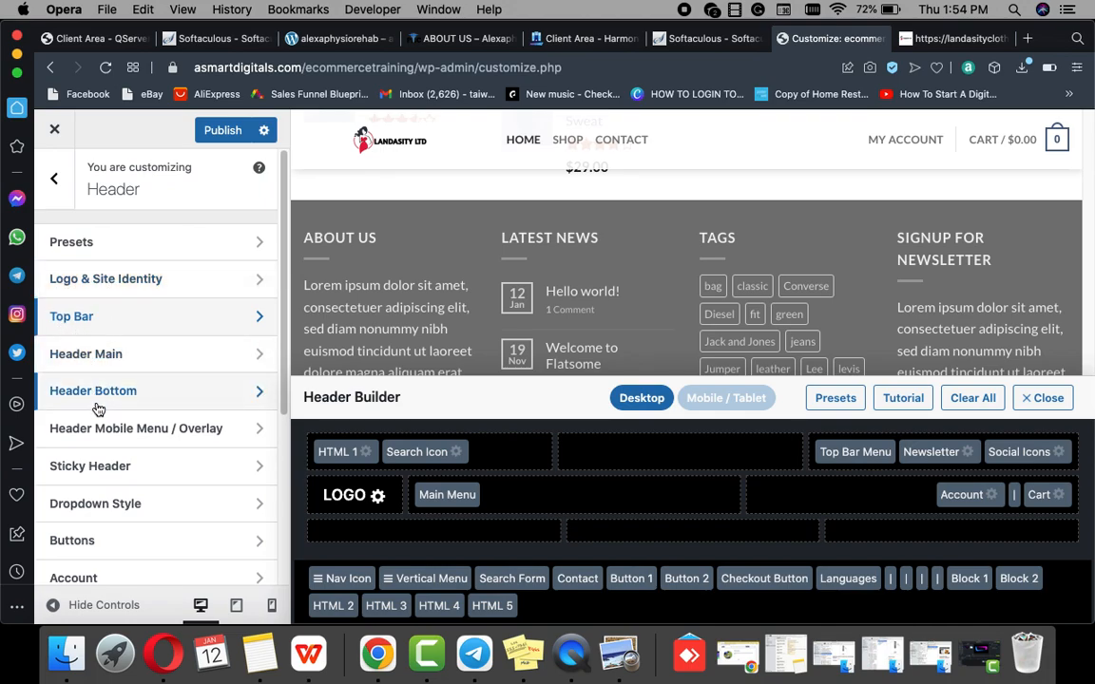
pyautogui.scroll(-5, 72, 496)
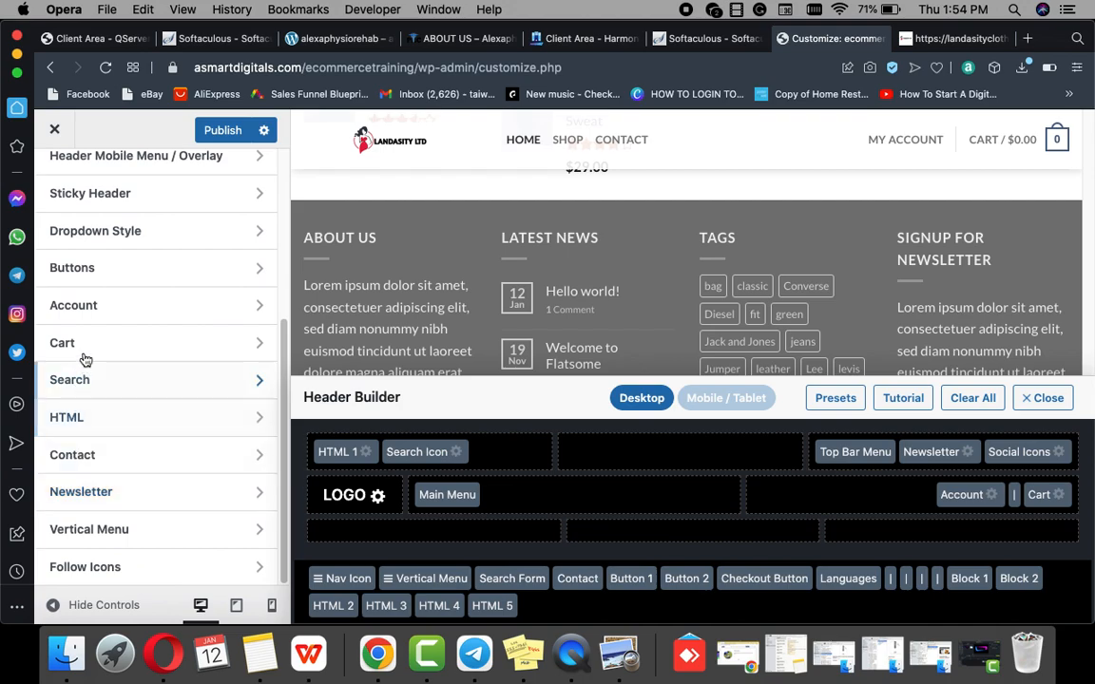
pyautogui.scroll(5, 85, 361)
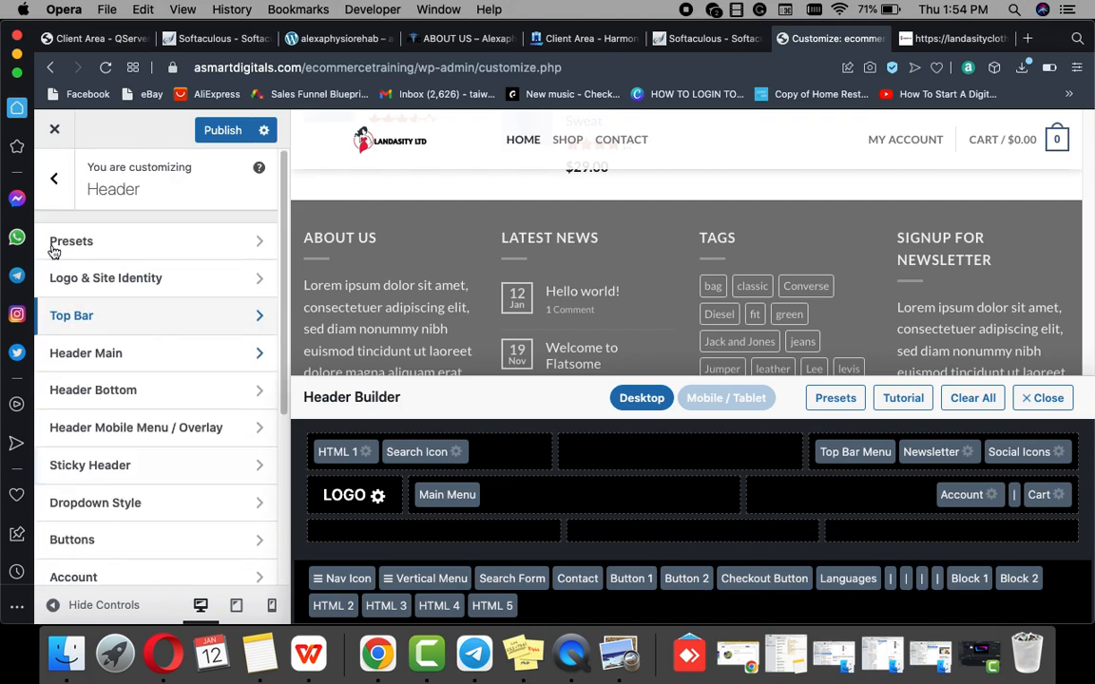
pyautogui.click(51, 180)
pyautogui.scroll(-2, 81, 384)
pyautogui.scroll(-1, 85, 399)
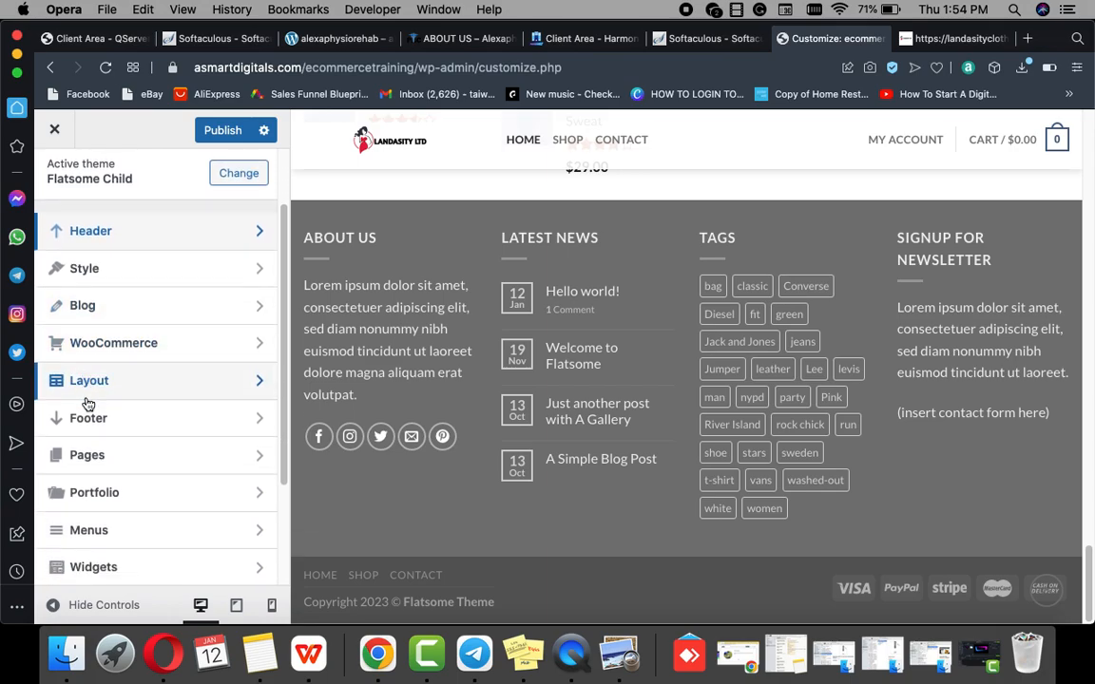
pyautogui.click(93, 426)
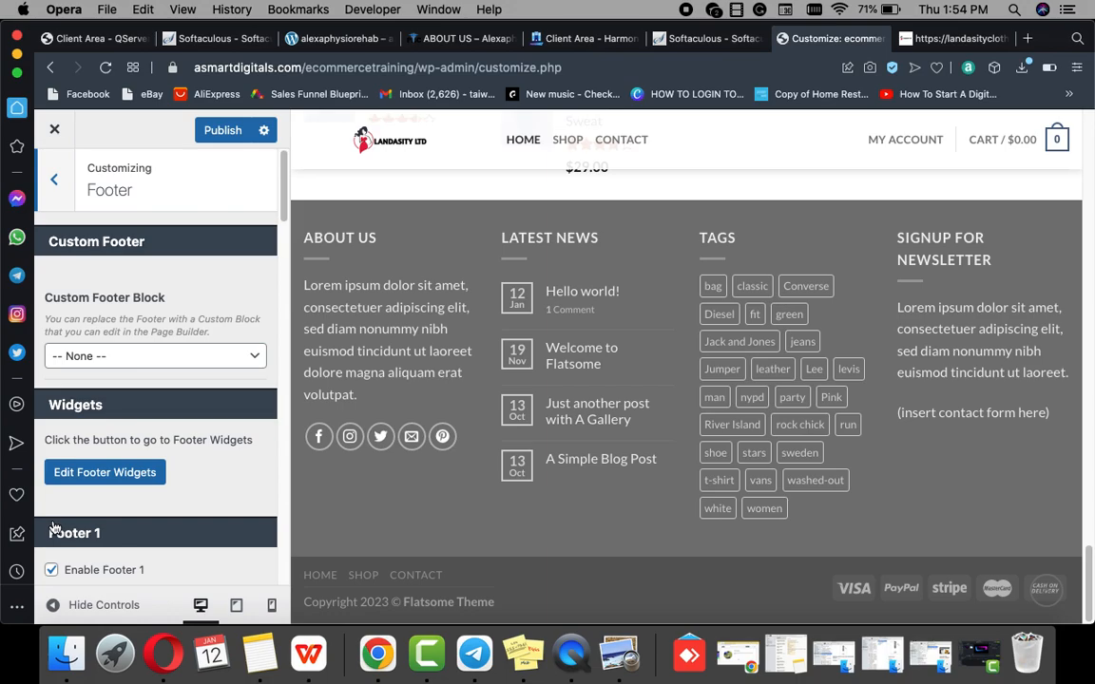
# Step: Turn off Footer 1, Footer 2 and the Back To Top button
pyautogui.scroll(-3, 46, 532)
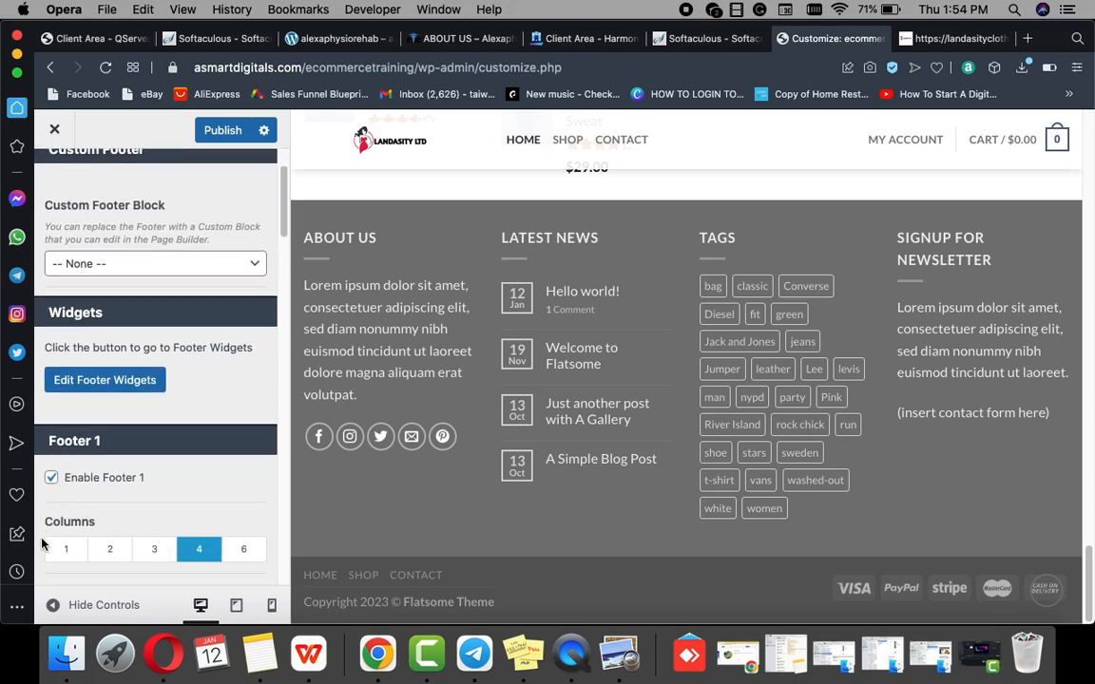
pyautogui.click(51, 481)
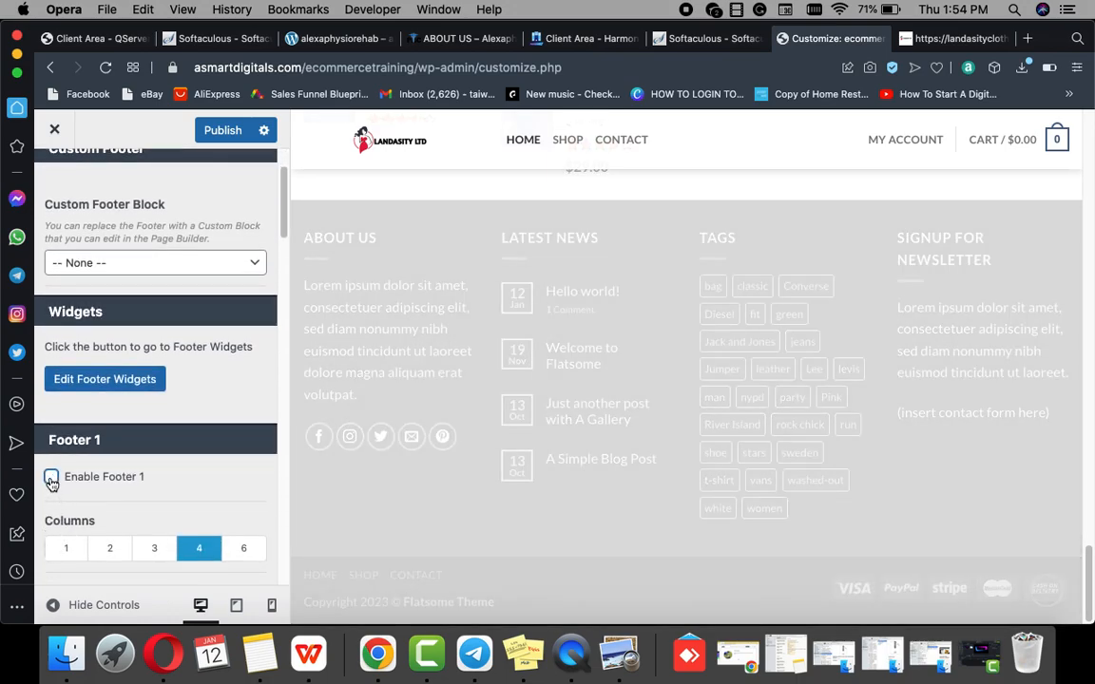
pyautogui.scroll(-6, 52, 478)
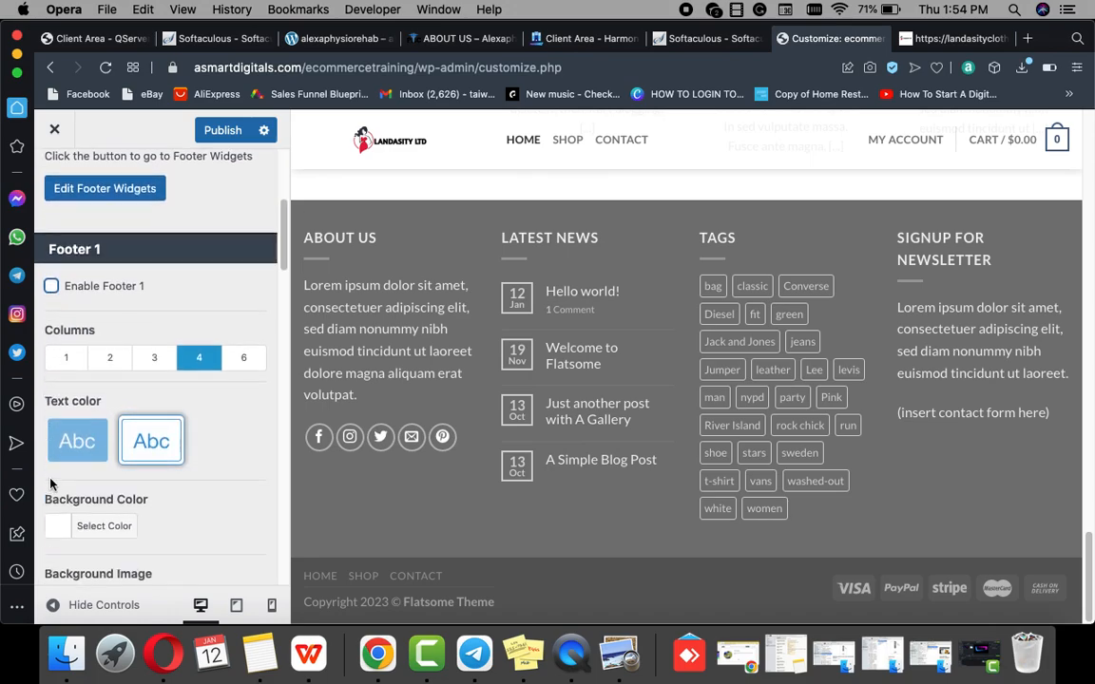
pyautogui.scroll(-7, 56, 472)
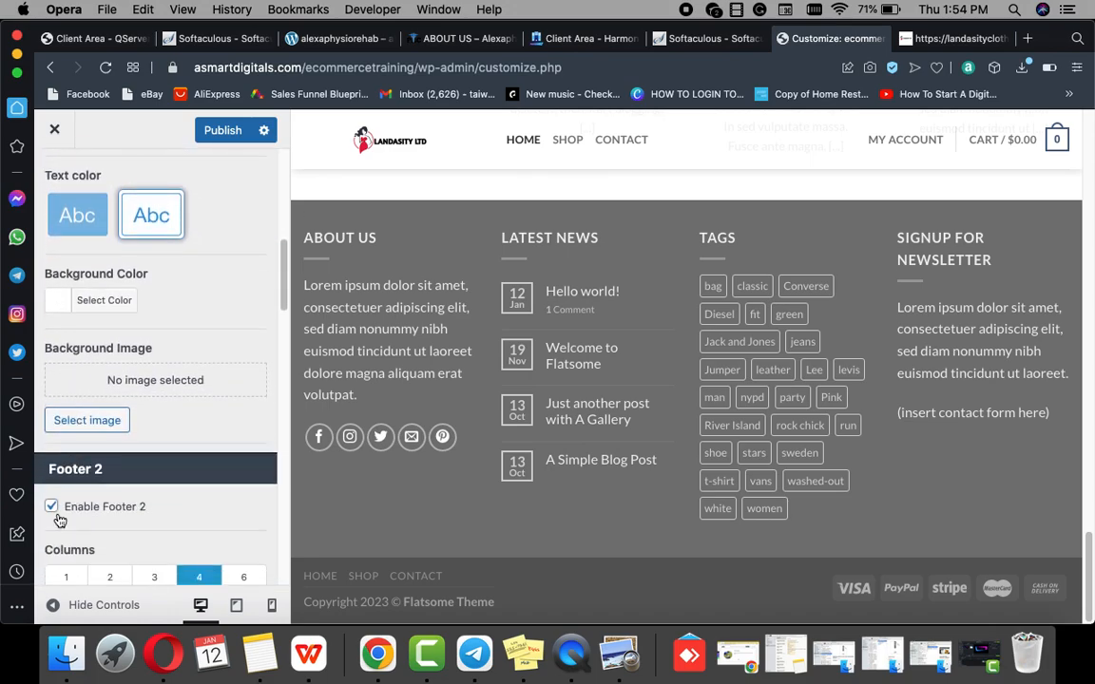
pyautogui.click(54, 507)
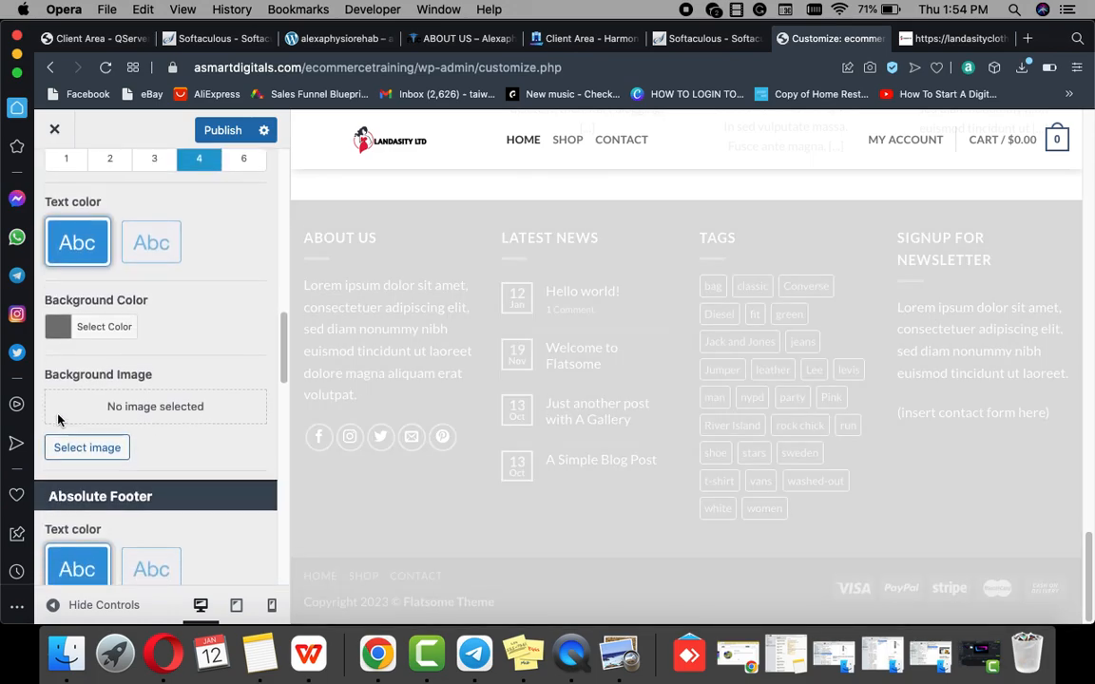
pyautogui.scroll(-1, 55, 418)
pyautogui.scroll(-7, 57, 428)
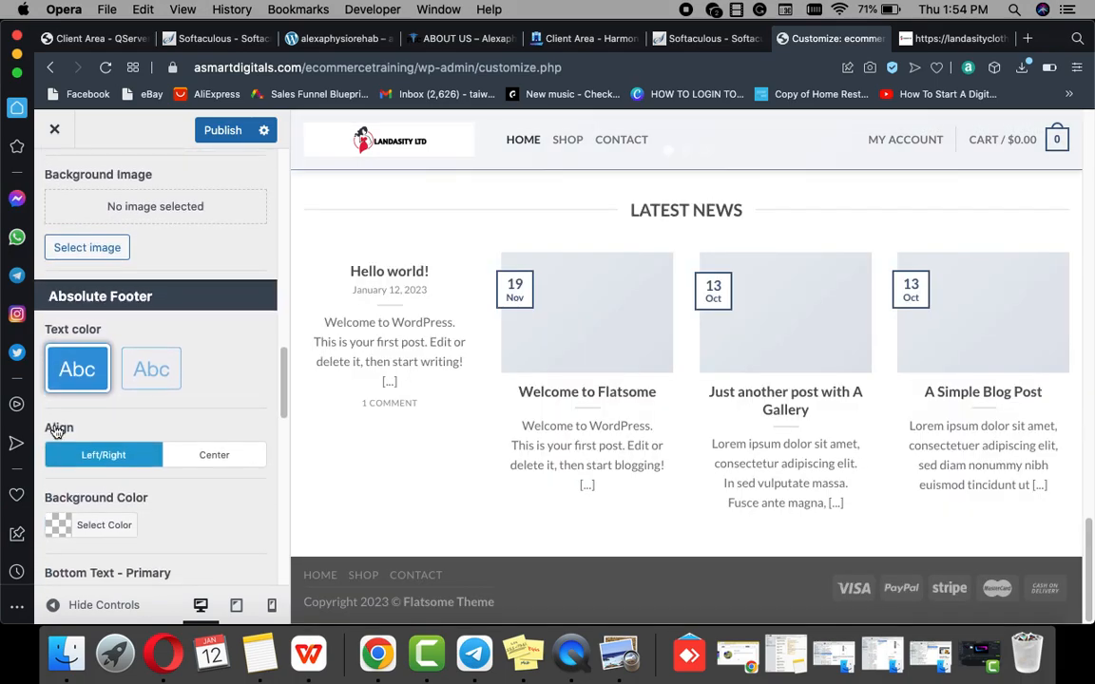
pyautogui.scroll(-15, 56, 457)
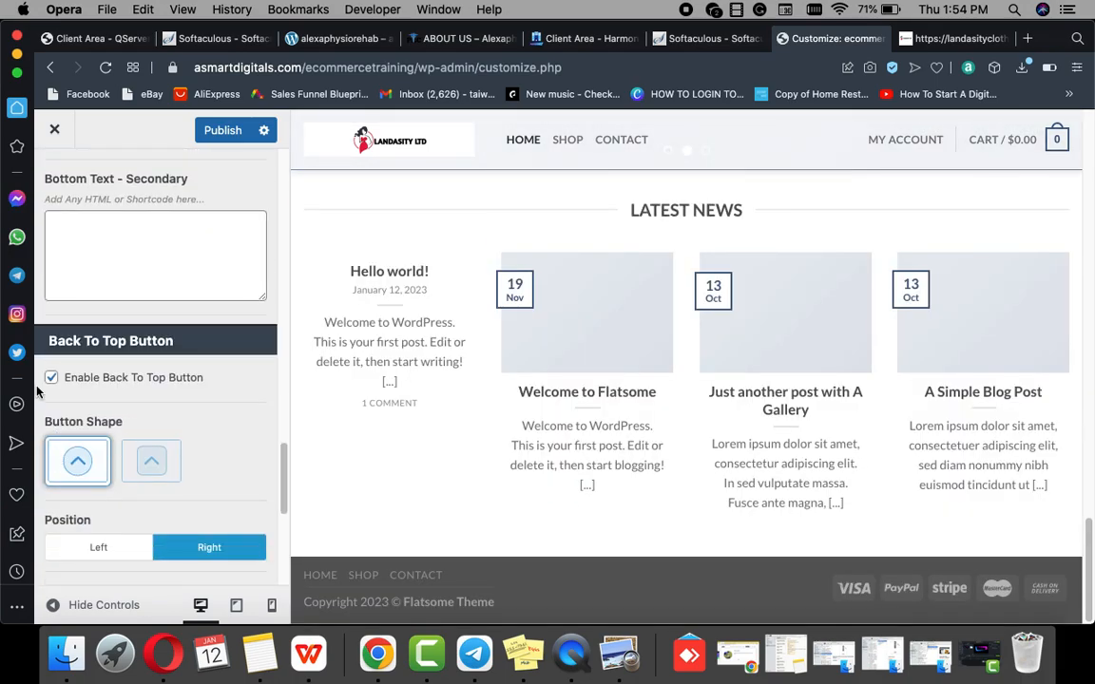
pyautogui.click(51, 379)
# Step: Leave the custom footer block set to none
pyautogui.scroll(-6, 62, 399)
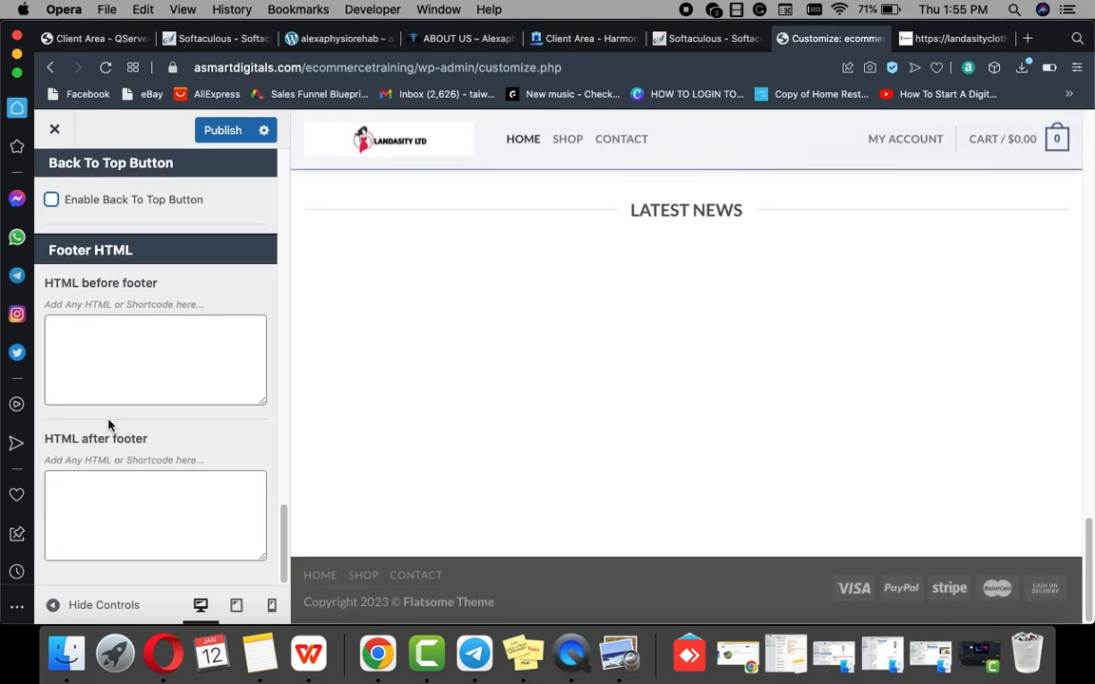
pyautogui.scroll(-3, 628, 376)
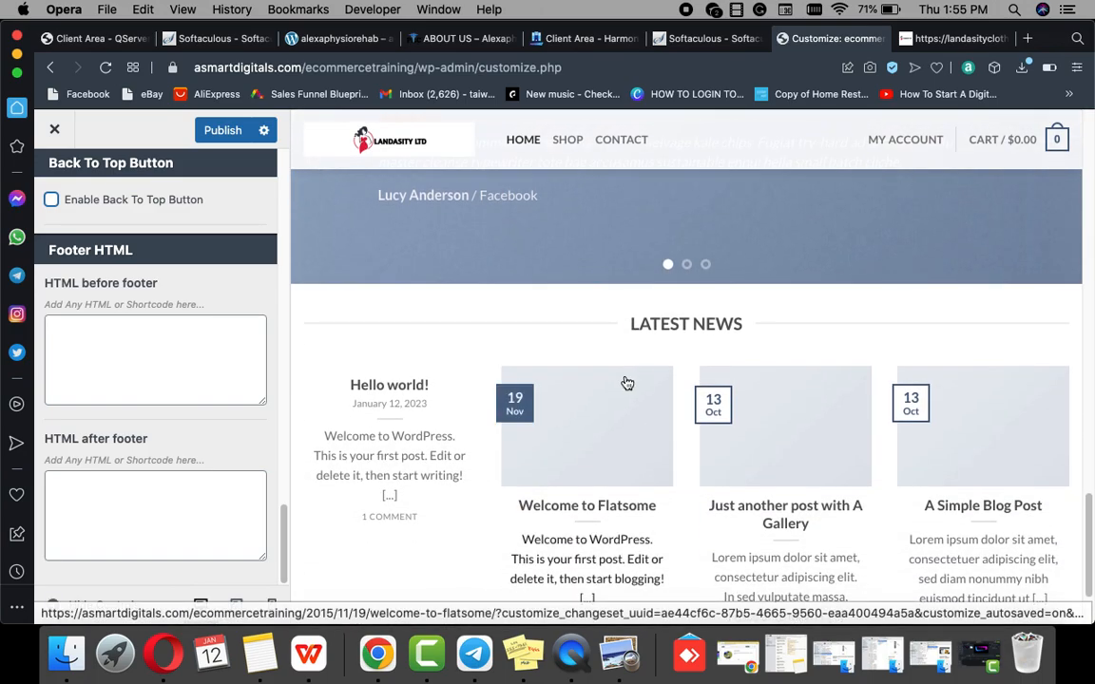
pyautogui.scroll(1, 138, 437)
pyautogui.scroll(10, 138, 437)
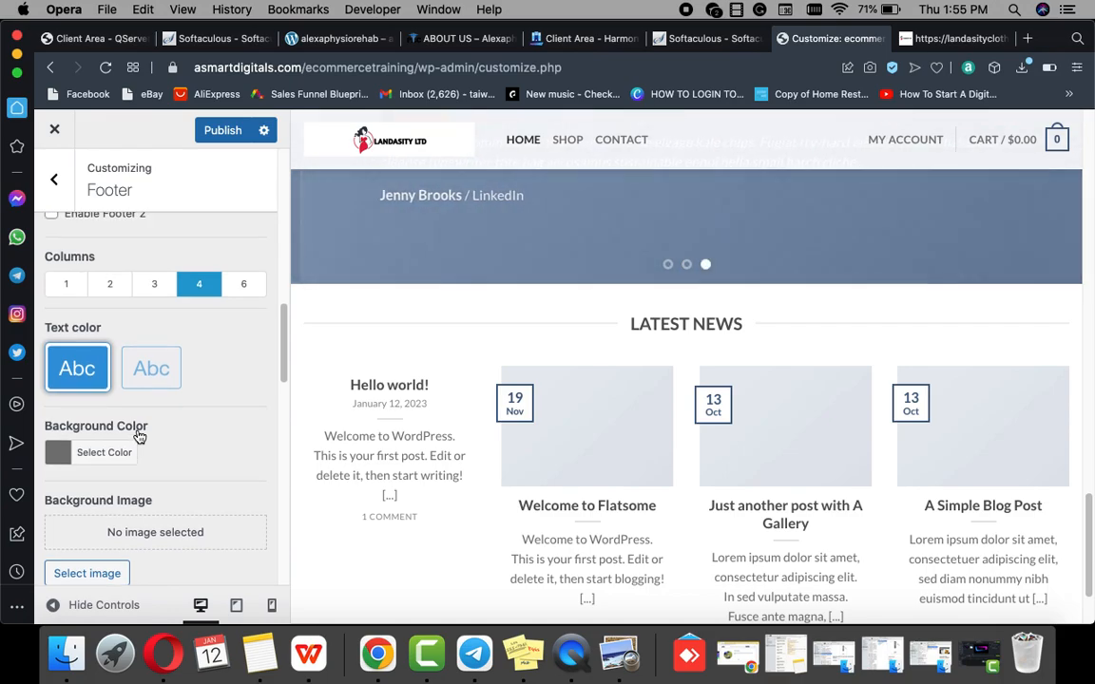
pyautogui.scroll(5, 138, 435)
pyautogui.scroll(5, 138, 436)
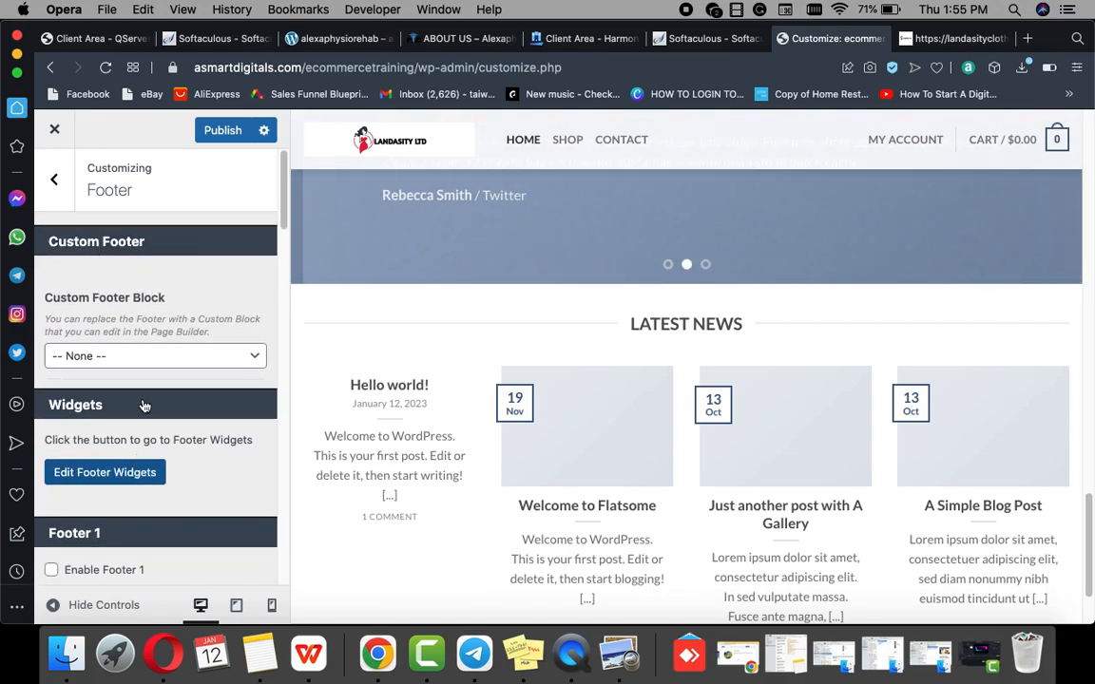
pyautogui.click(252, 357)
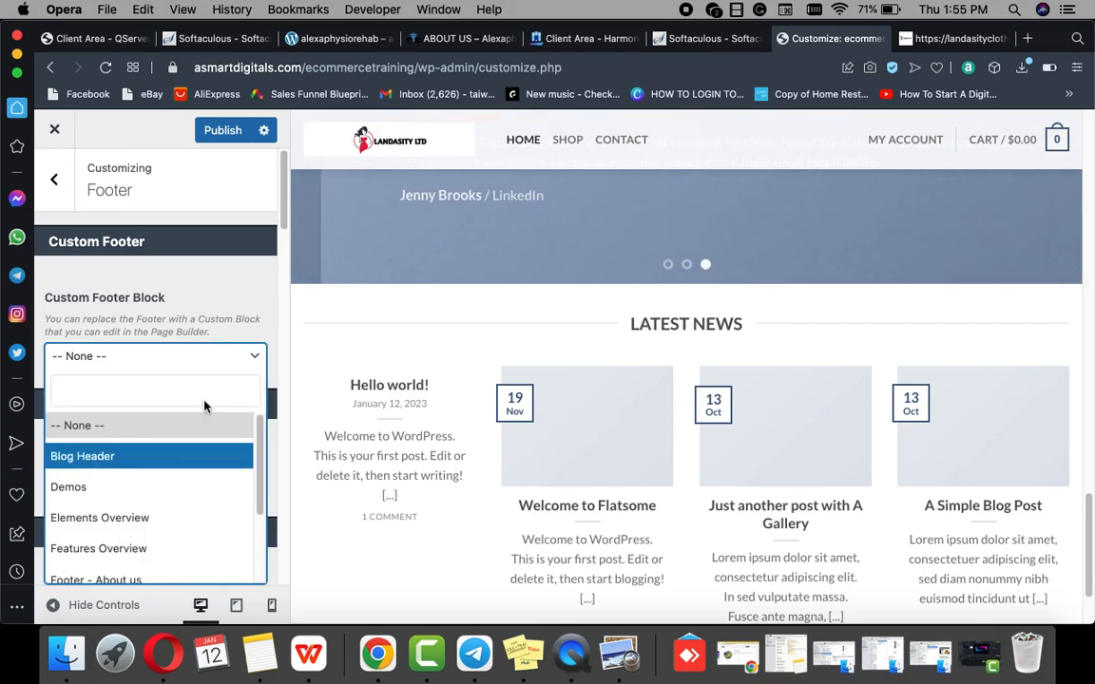
pyautogui.click(247, 326)
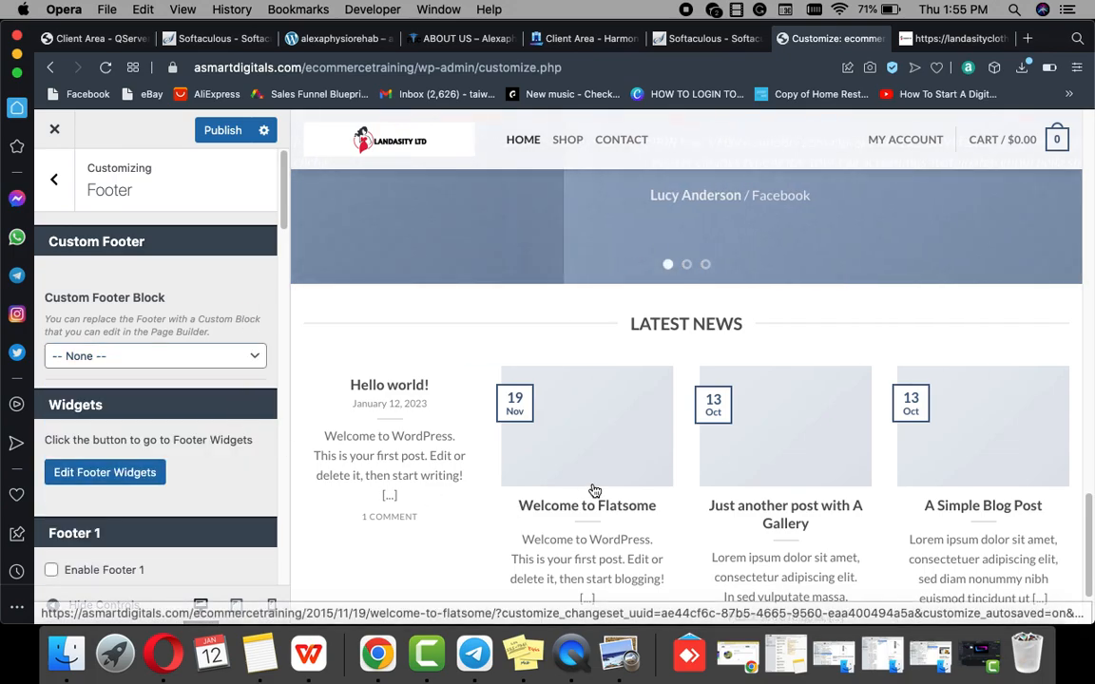
# Step: Set Footer 1 to a single column
pyautogui.scroll(-2, 595, 456)
pyautogui.scroll(-3, 200, 487)
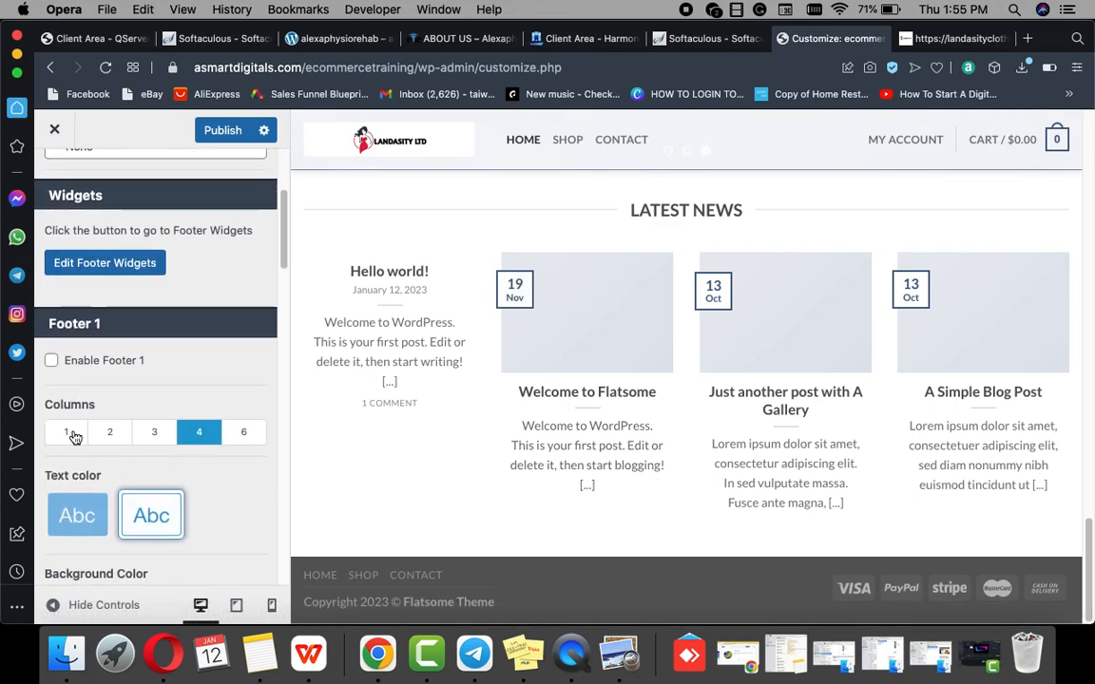
pyautogui.click(69, 433)
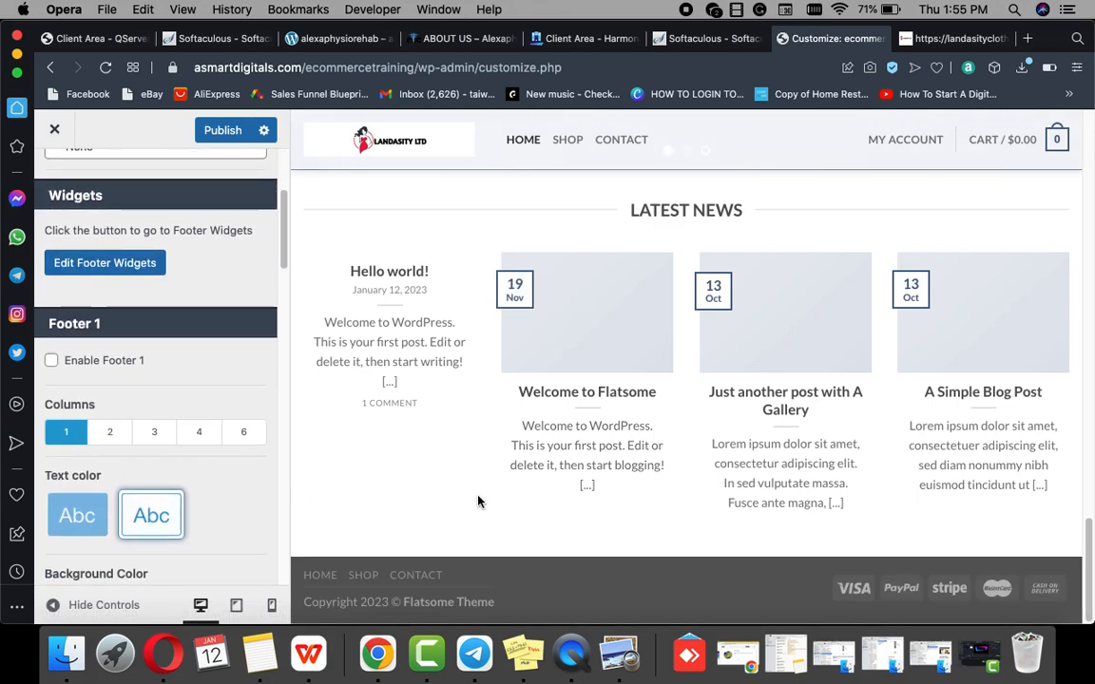
pyautogui.scroll(-5, 176, 492)
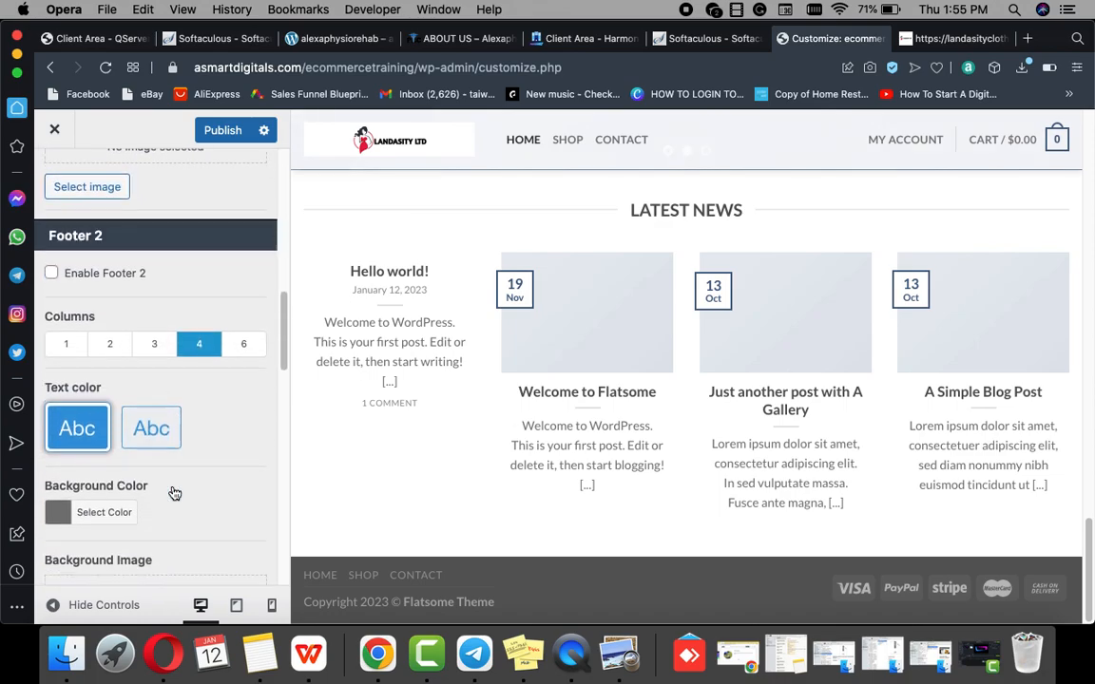
pyautogui.scroll(-10, 173, 492)
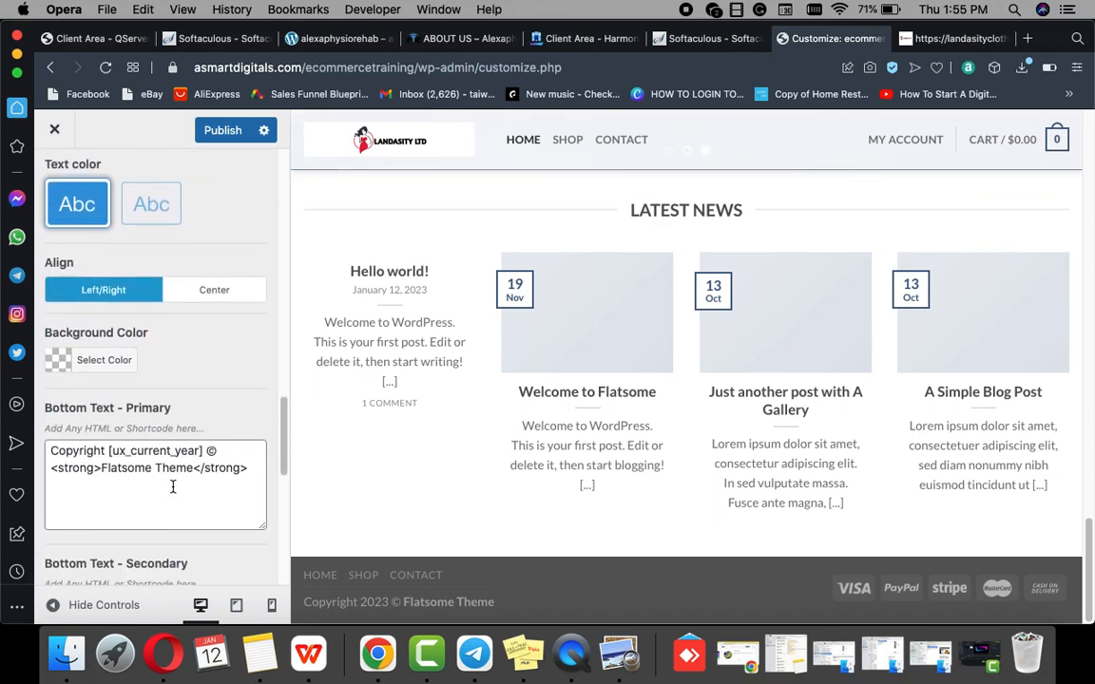
pyautogui.scroll(-2, 175, 493)
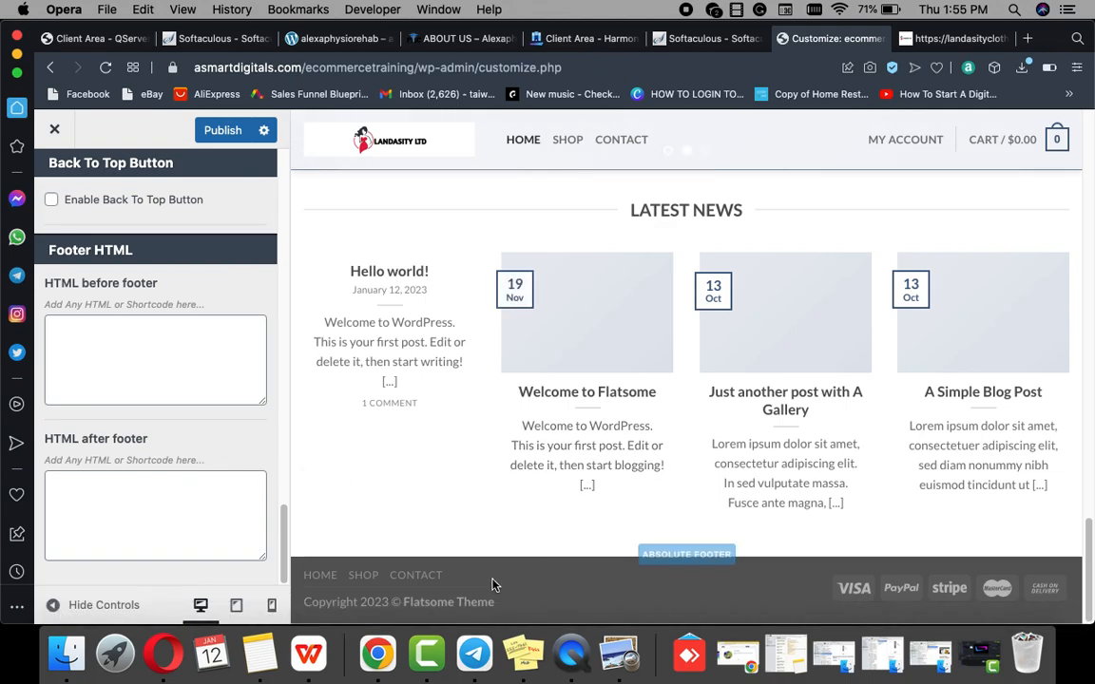
# Step: Publish the footer changes and go back to the main Customizer section list
pyautogui.click(228, 130)
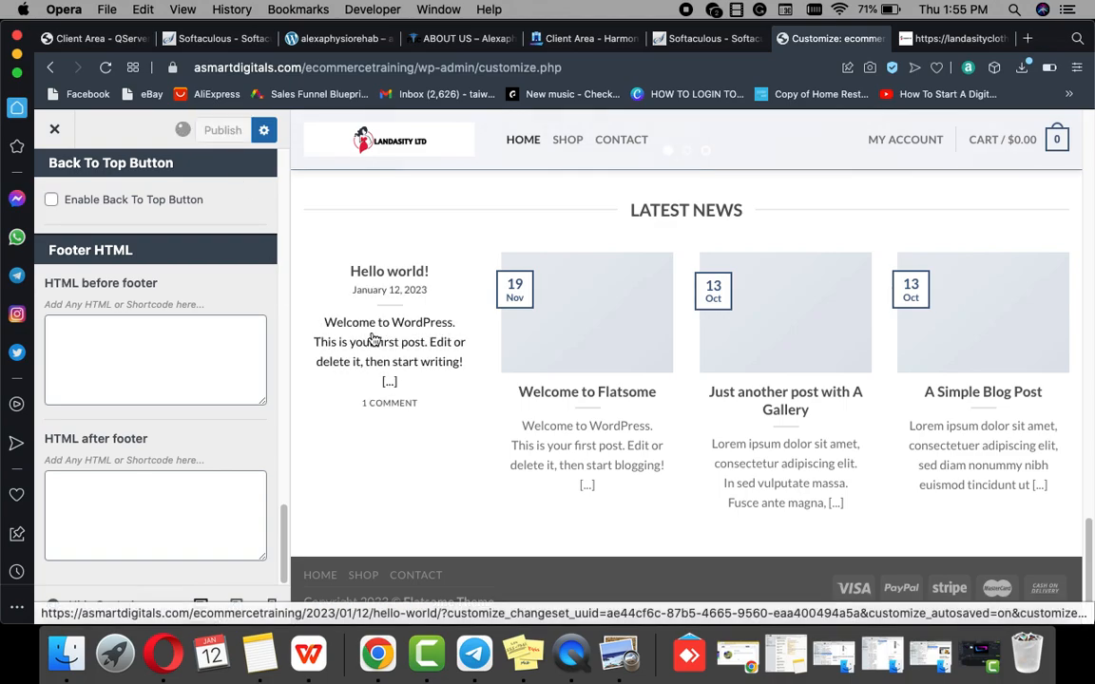
pyautogui.scroll(7, 483, 425)
pyautogui.scroll(-3, 748, 316)
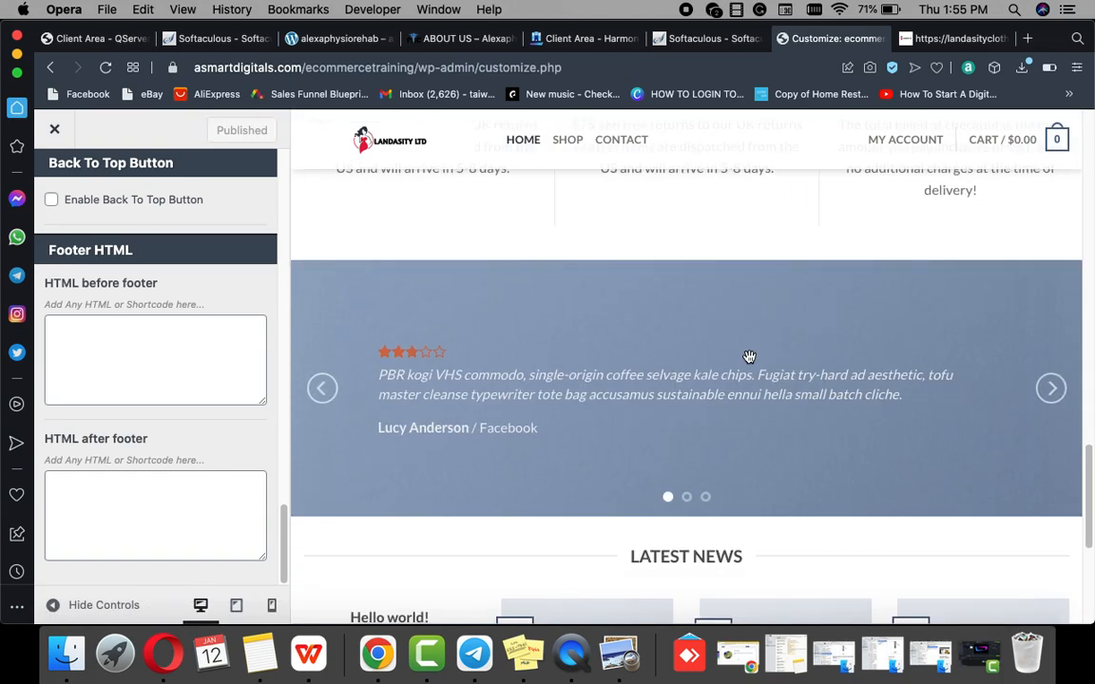
pyautogui.scroll(-5, 749, 356)
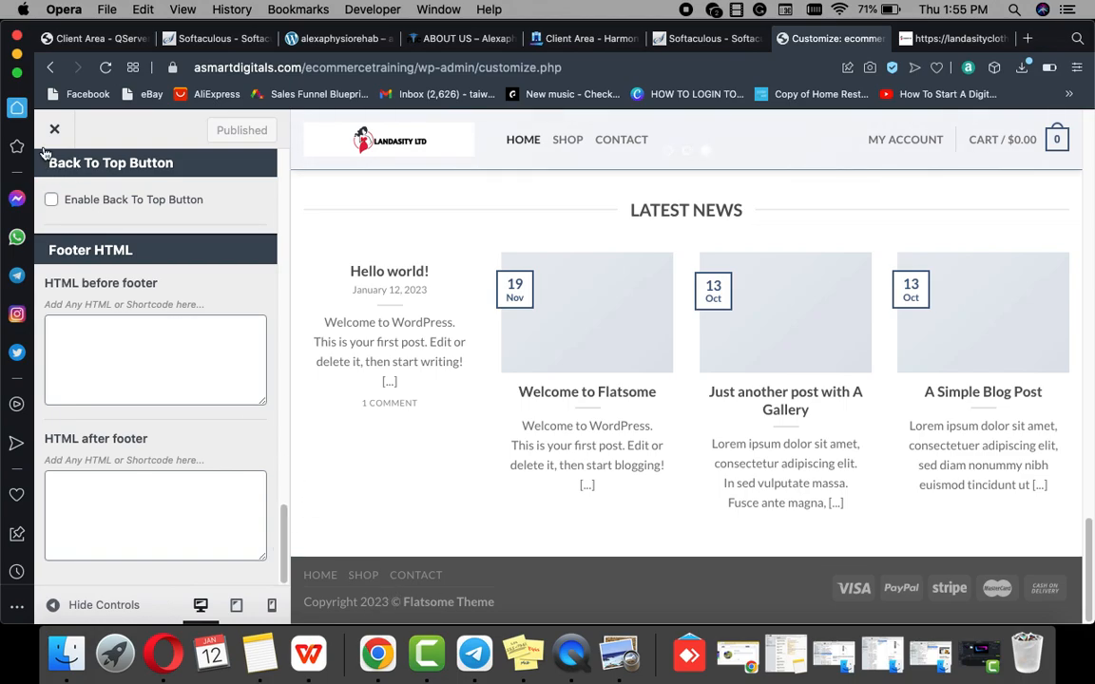
pyautogui.scroll(15, 87, 244)
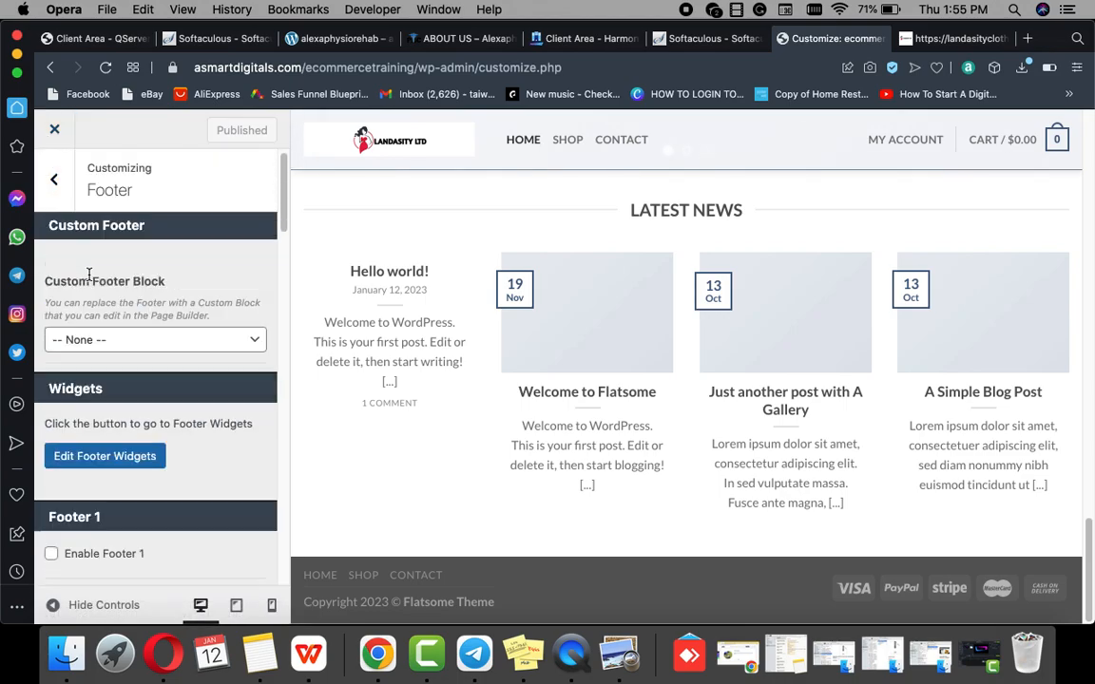
pyautogui.scroll(2, 88, 274)
pyautogui.click(50, 182)
pyautogui.scroll(-2, 113, 313)
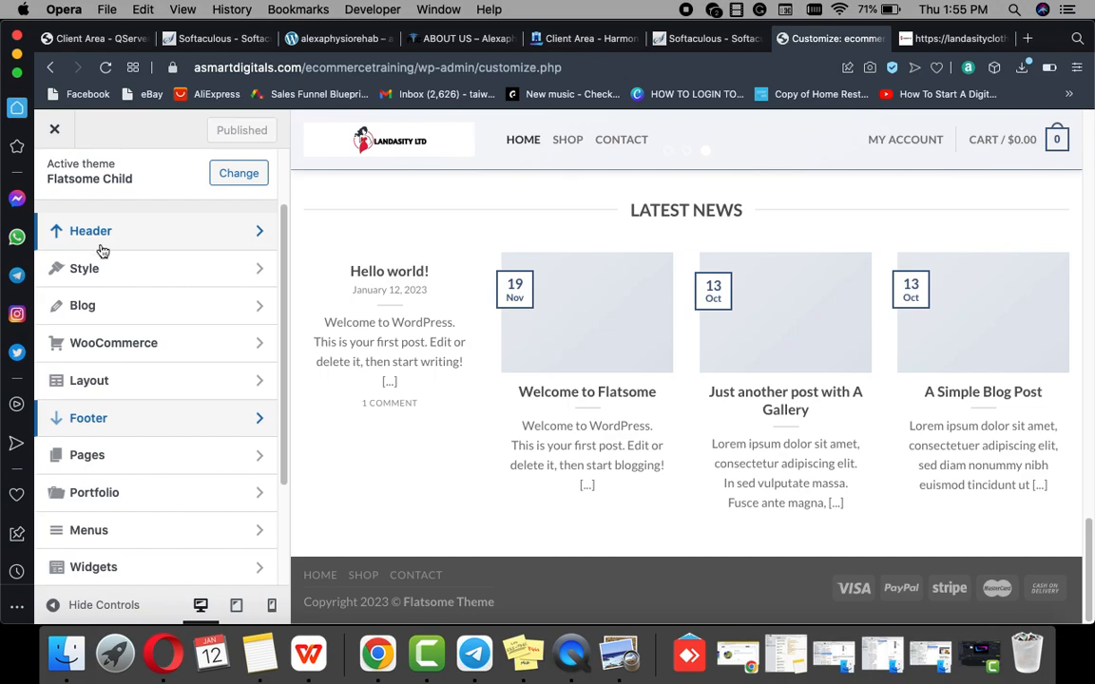
pyautogui.scroll(2, 111, 314)
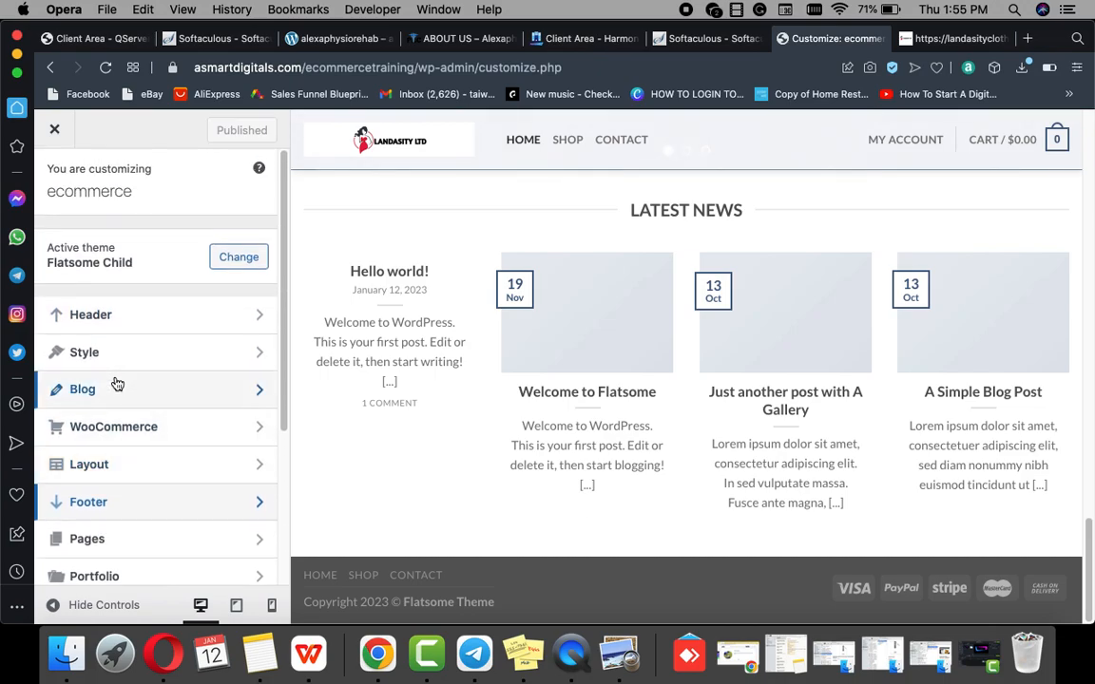
# Step: Open Header and review the settings of the header HTML blocks
pyautogui.click(111, 321)
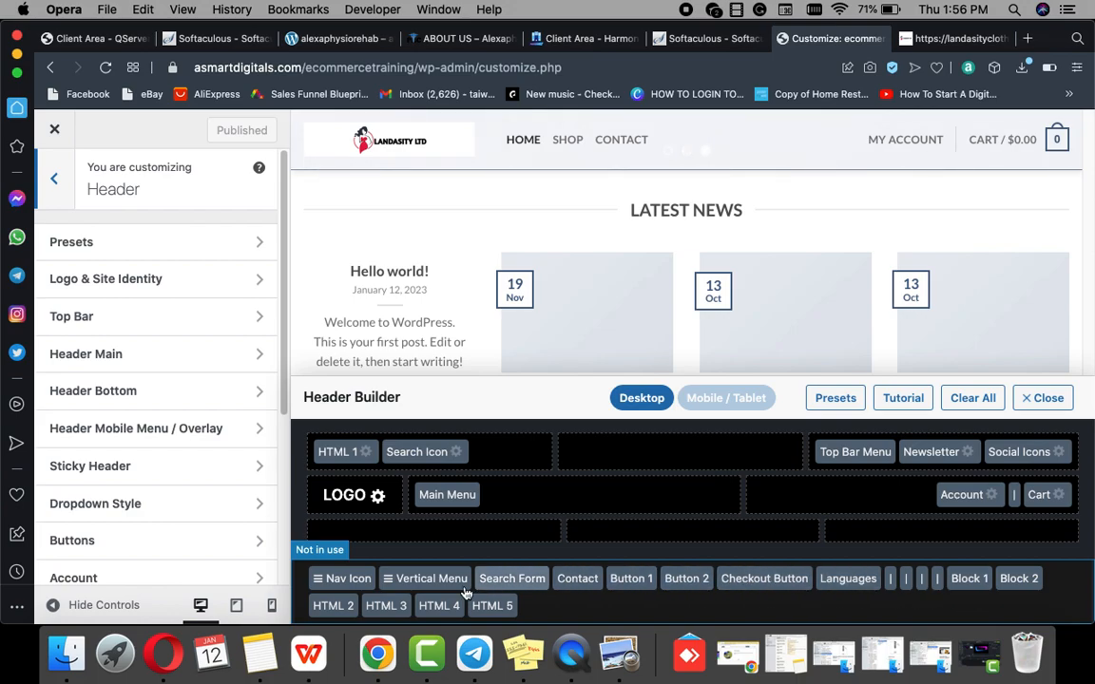
pyautogui.click(334, 607)
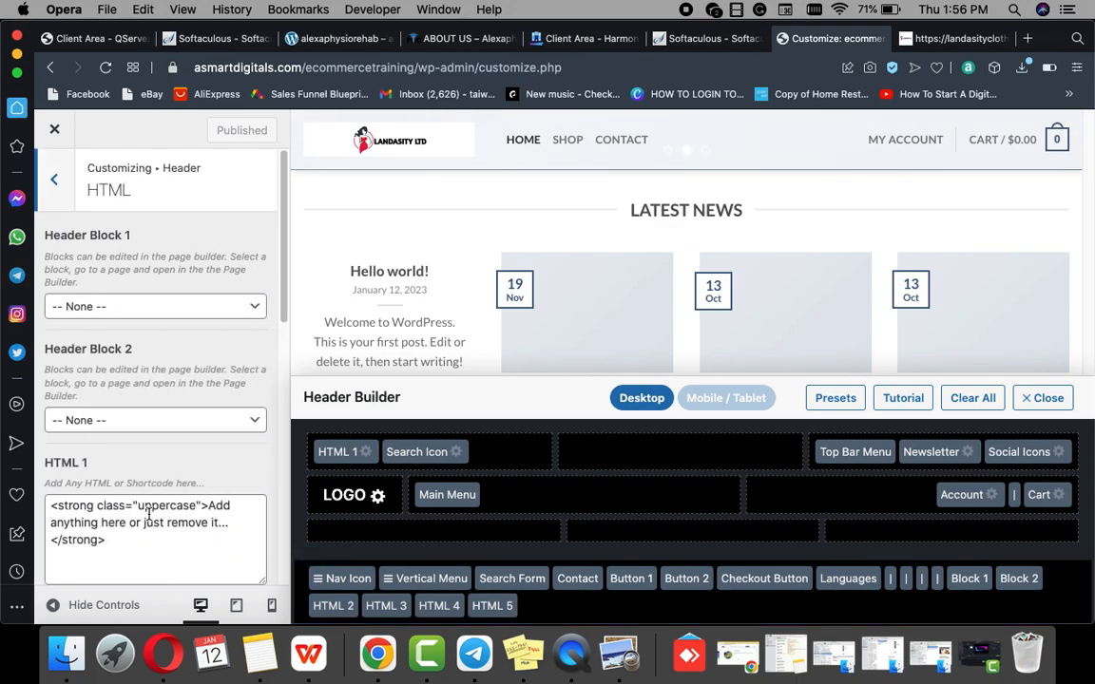
pyautogui.scroll(-5, 157, 519)
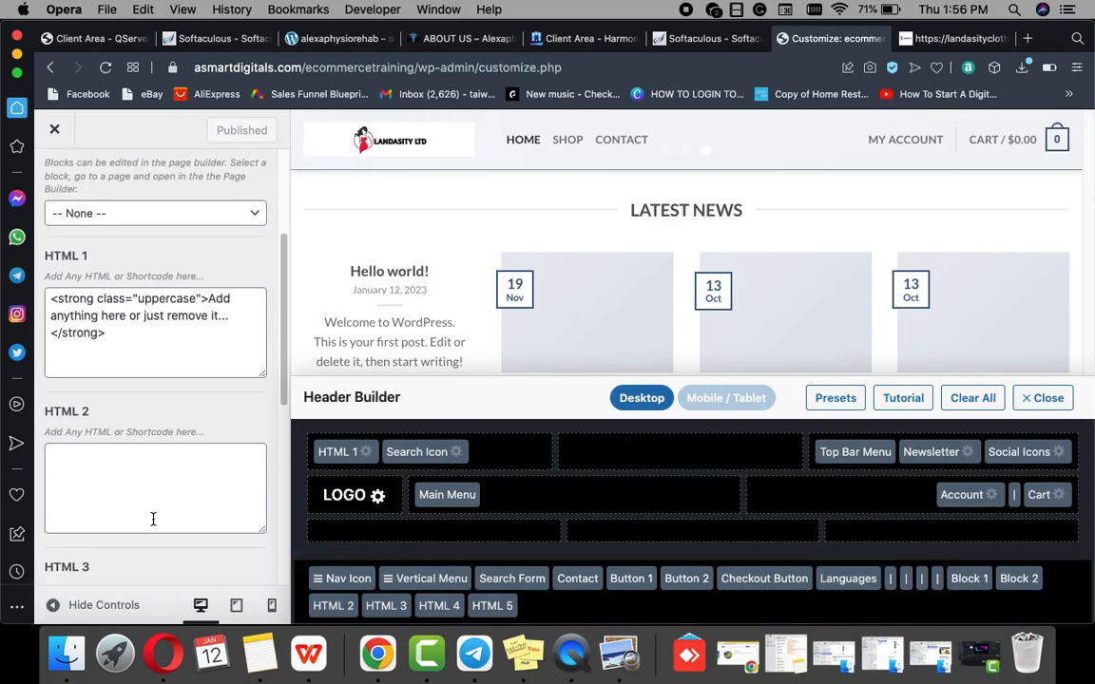
pyautogui.scroll(-10, 142, 347)
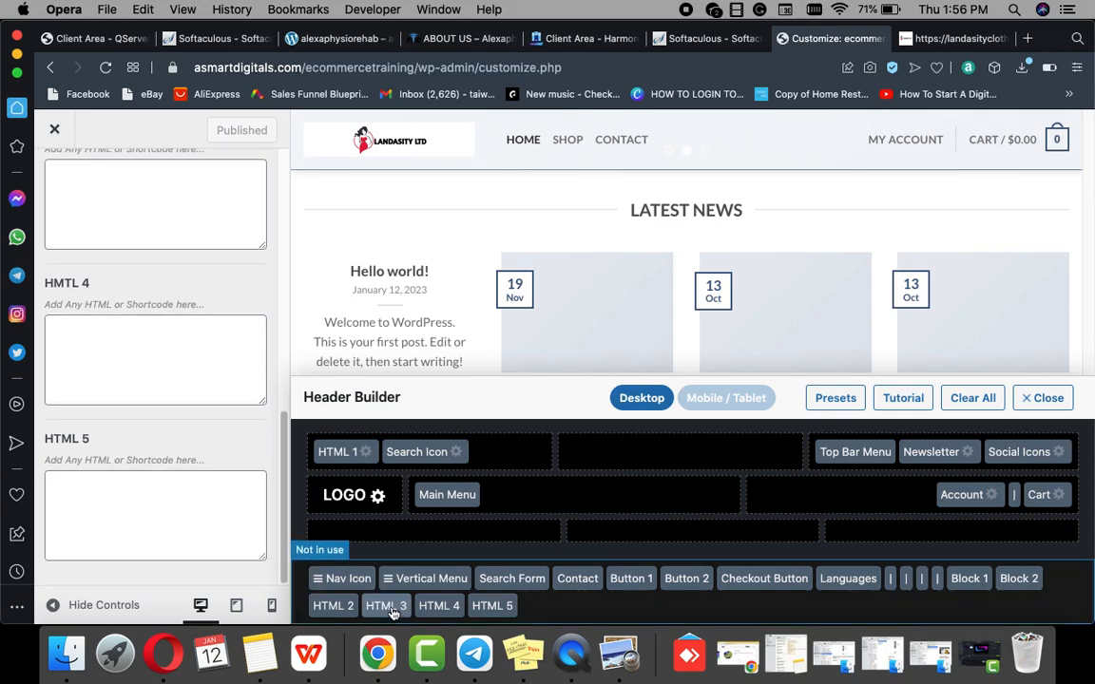
pyautogui.scroll(15, 159, 389)
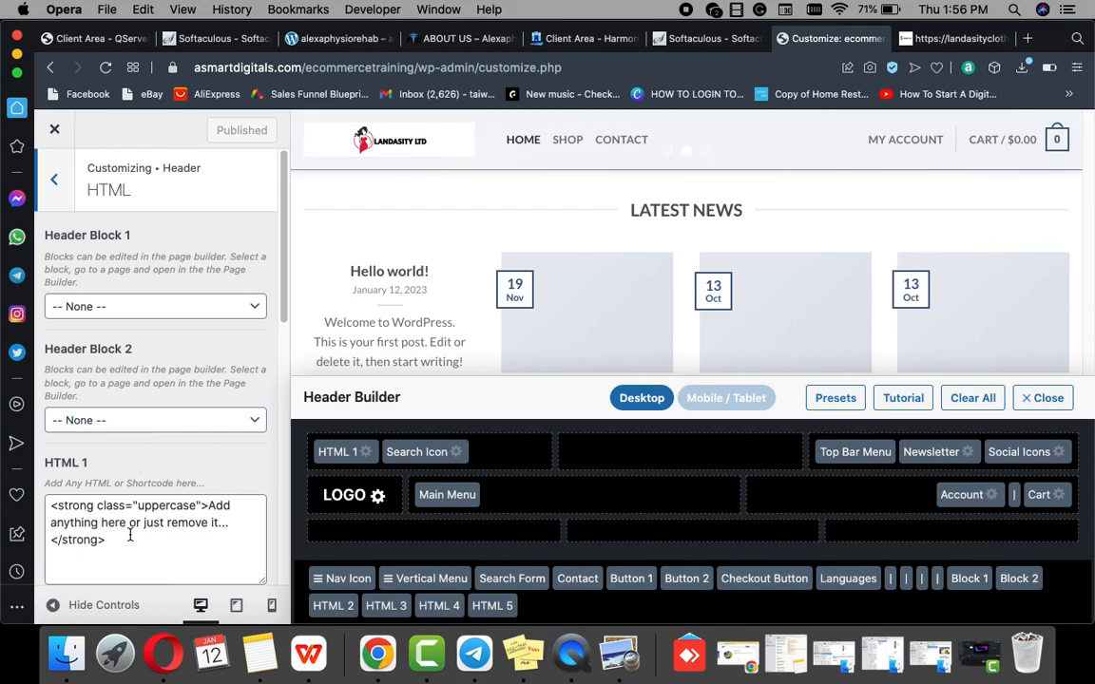
pyautogui.scroll(-5, 131, 535)
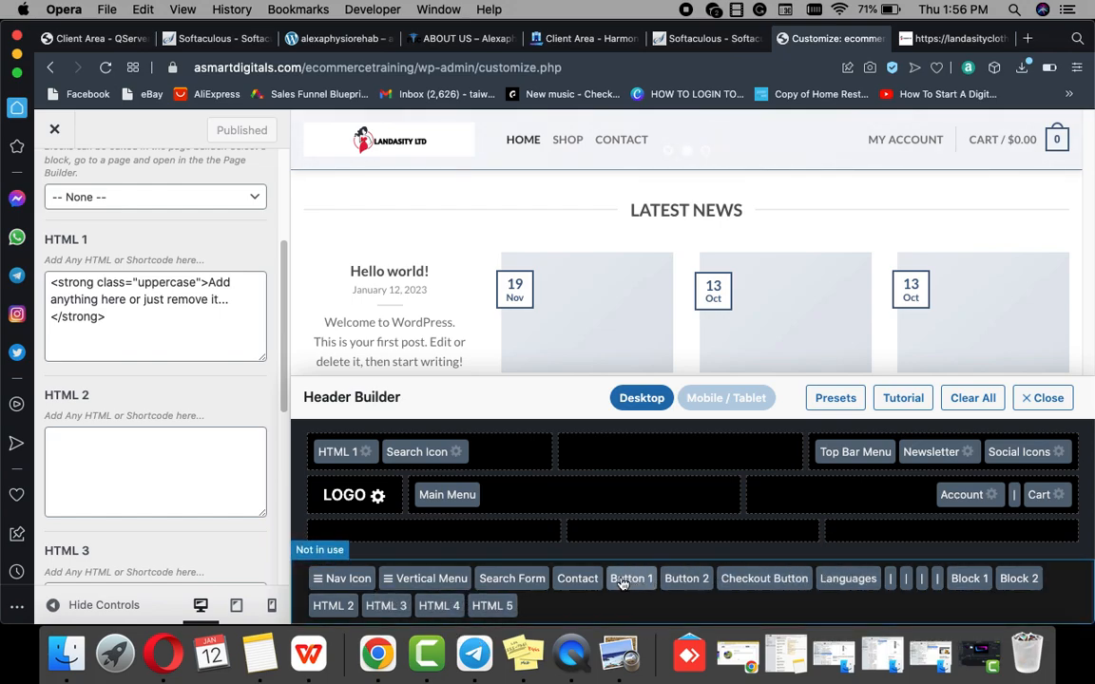
# Step: Inspect the Vertical Menu settings, then the Mobile Menu settings with Accordion submenu effect
pyautogui.click(450, 587)
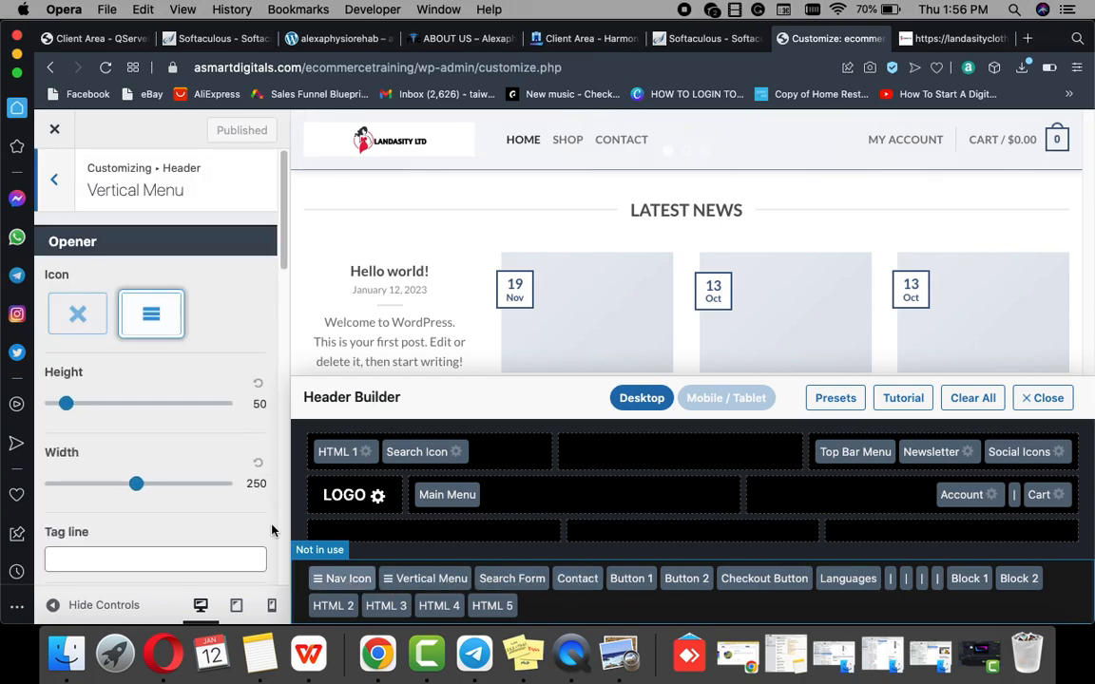
pyautogui.scroll(-8, 221, 456)
pyautogui.scroll(-3, 245, 514)
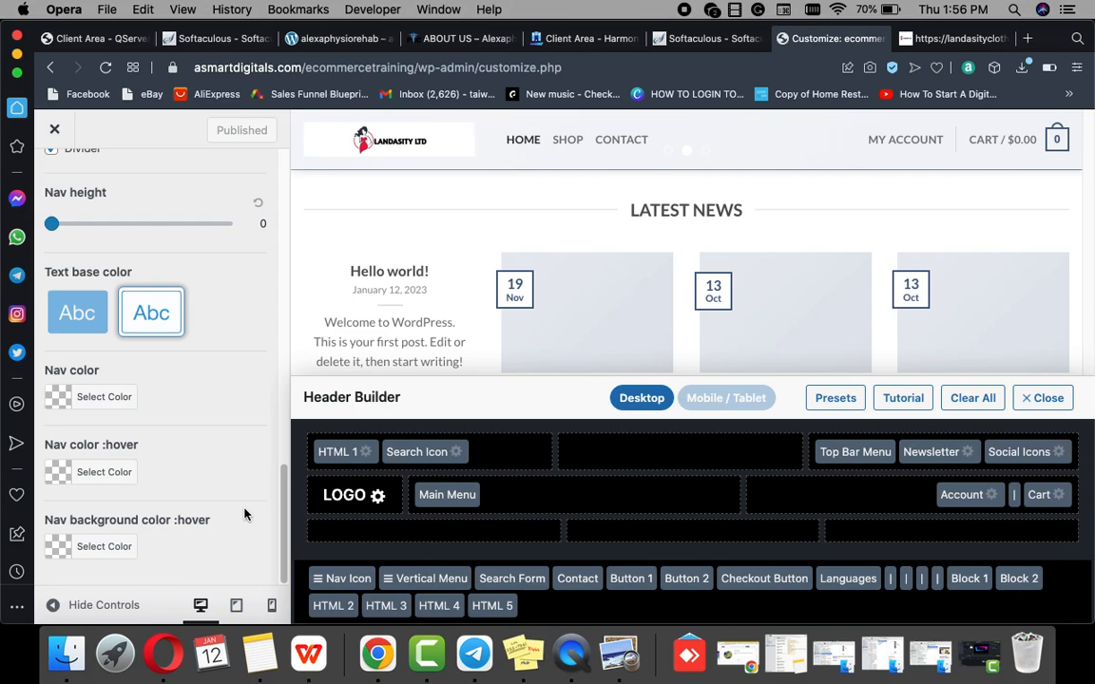
pyautogui.click(340, 588)
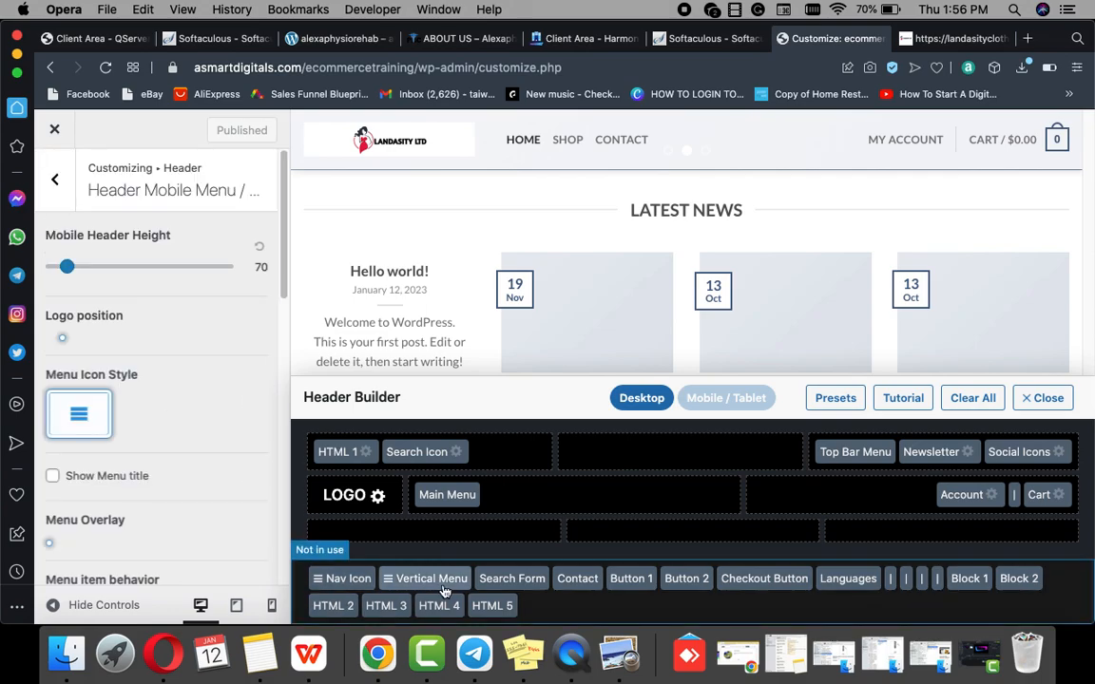
pyautogui.scroll(-10, 241, 517)
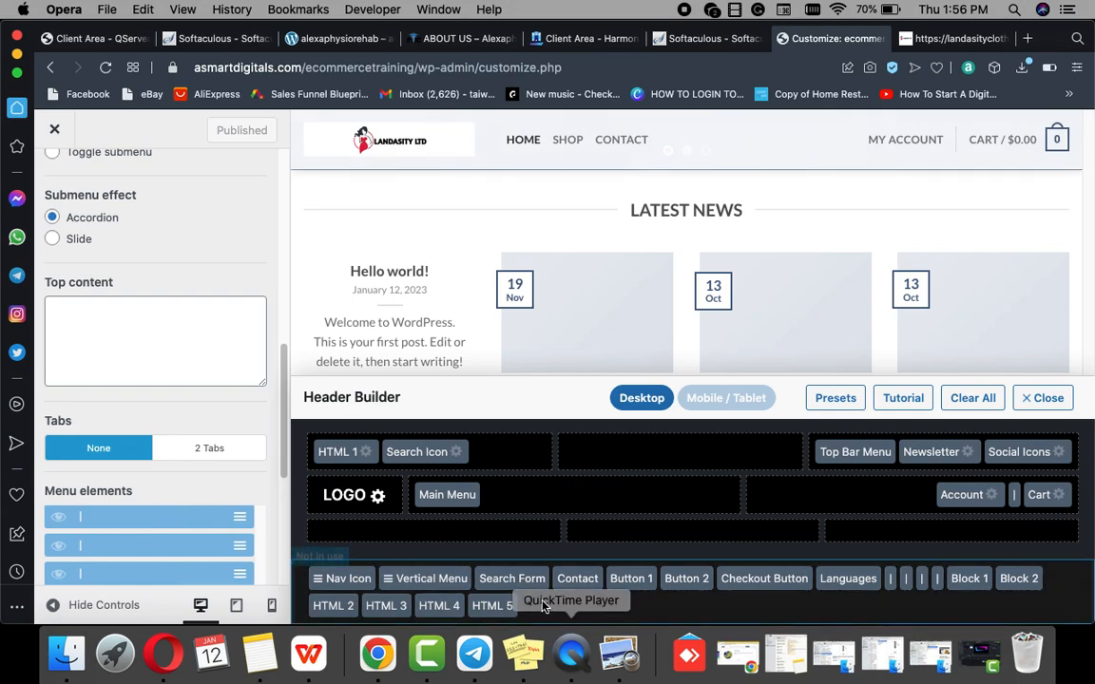
# Step: Replace the placeholder phone number and e-mail address in the header Contact settings with the store's own
pyautogui.click(577, 582)
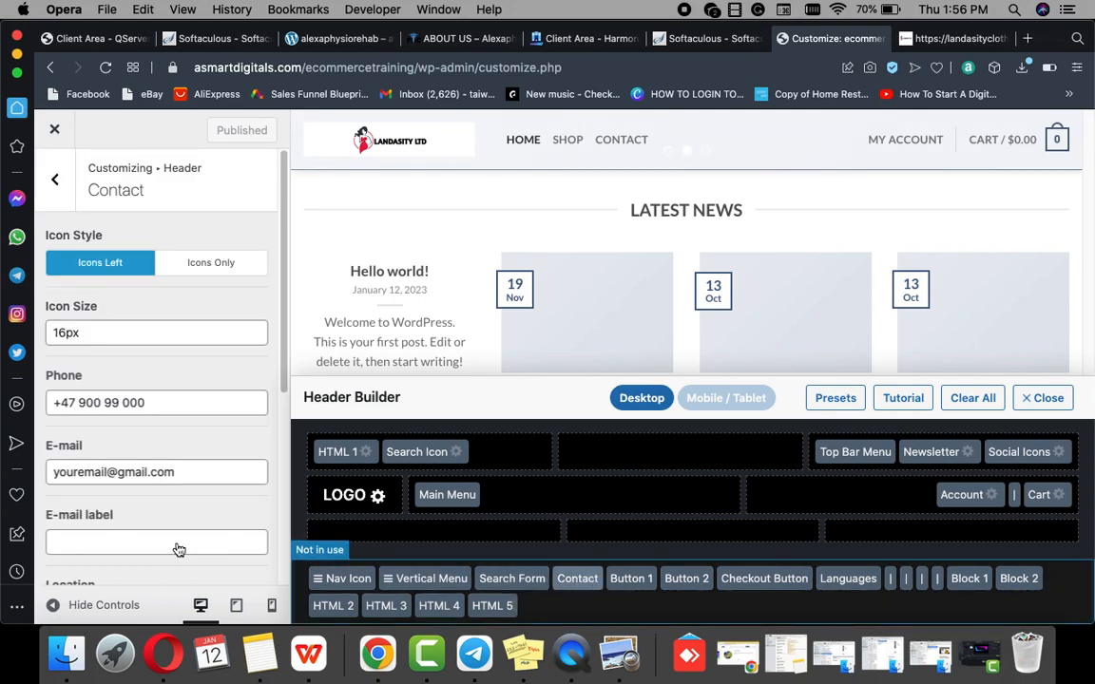
pyautogui.scroll(-5, 98, 513)
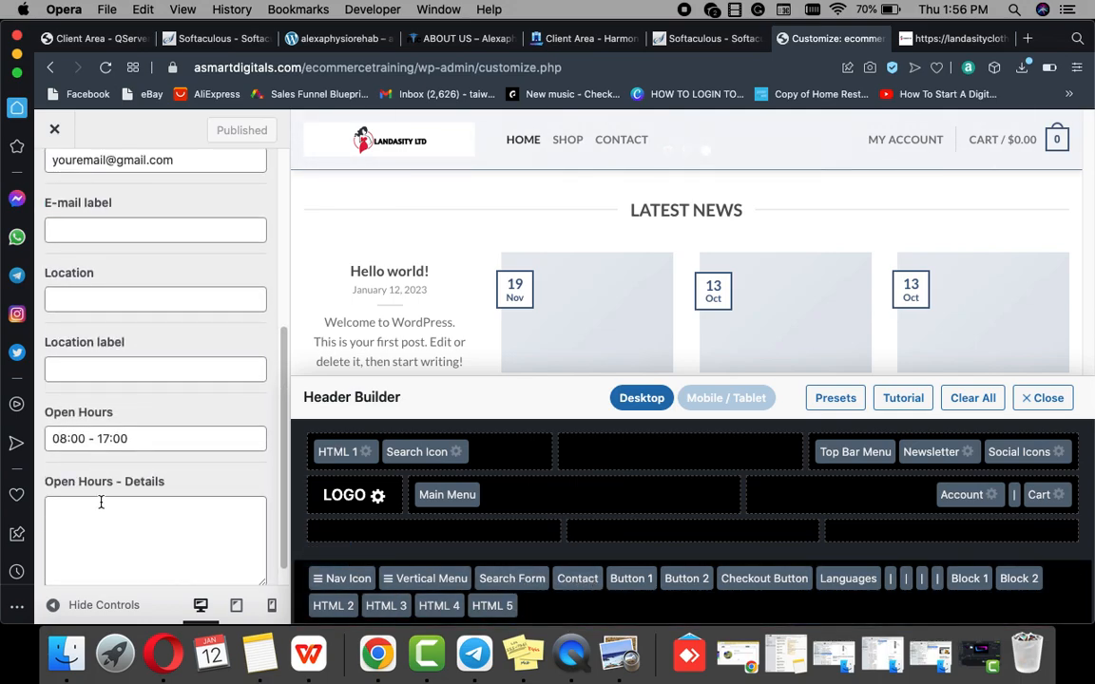
pyautogui.scroll(5, 101, 502)
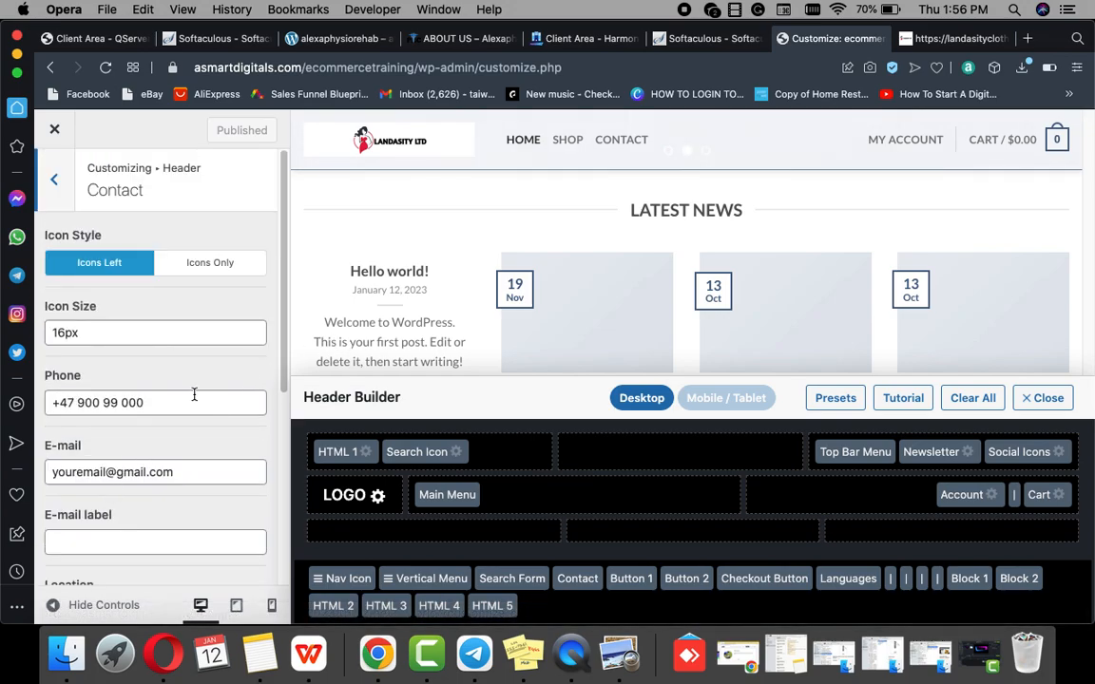
pyautogui.moveTo(145, 403); pyautogui.dragTo(60, 405)
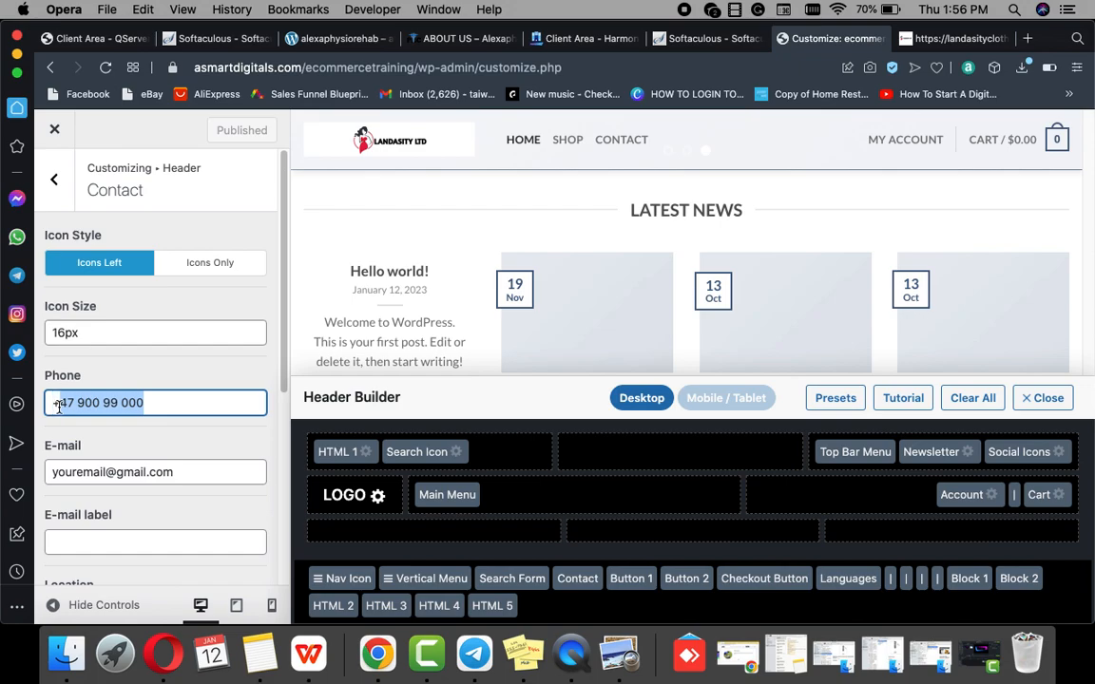
pyautogui.write('1')
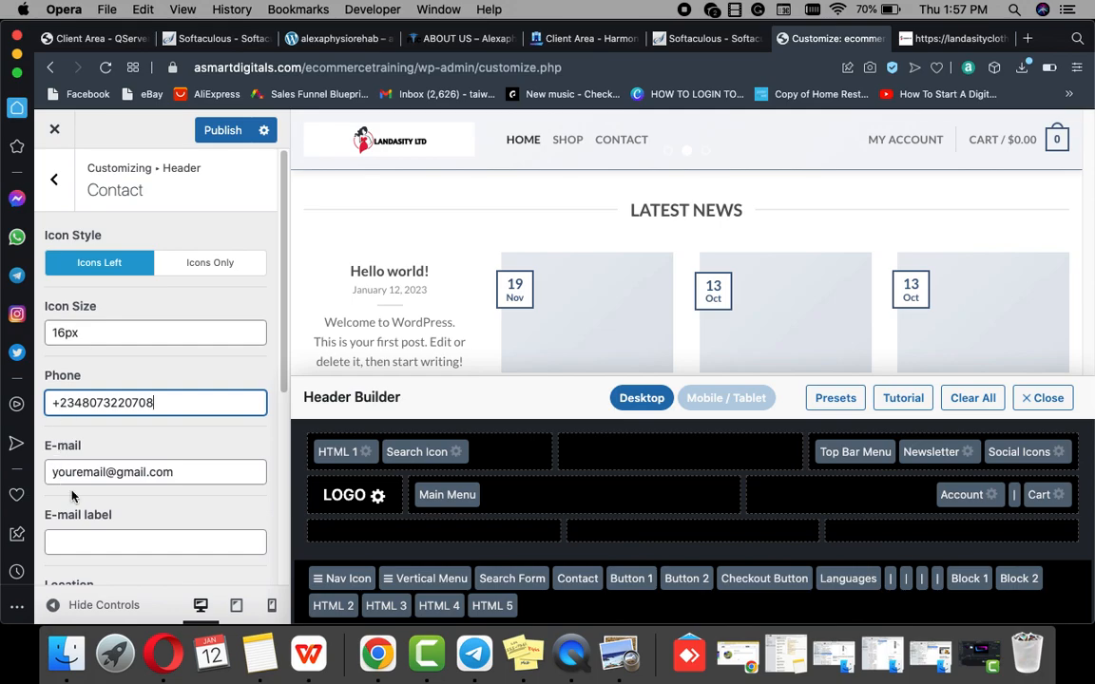
pyautogui.click(109, 476)
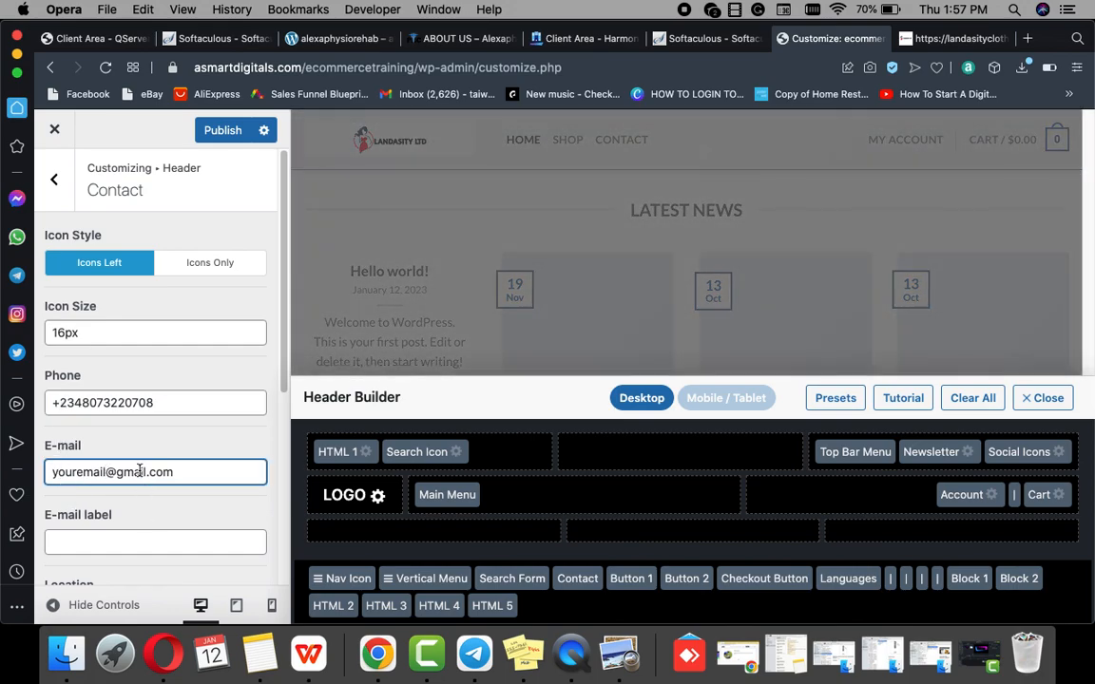
pyautogui.moveTo(188, 476); pyautogui.dragTo(89, 458)
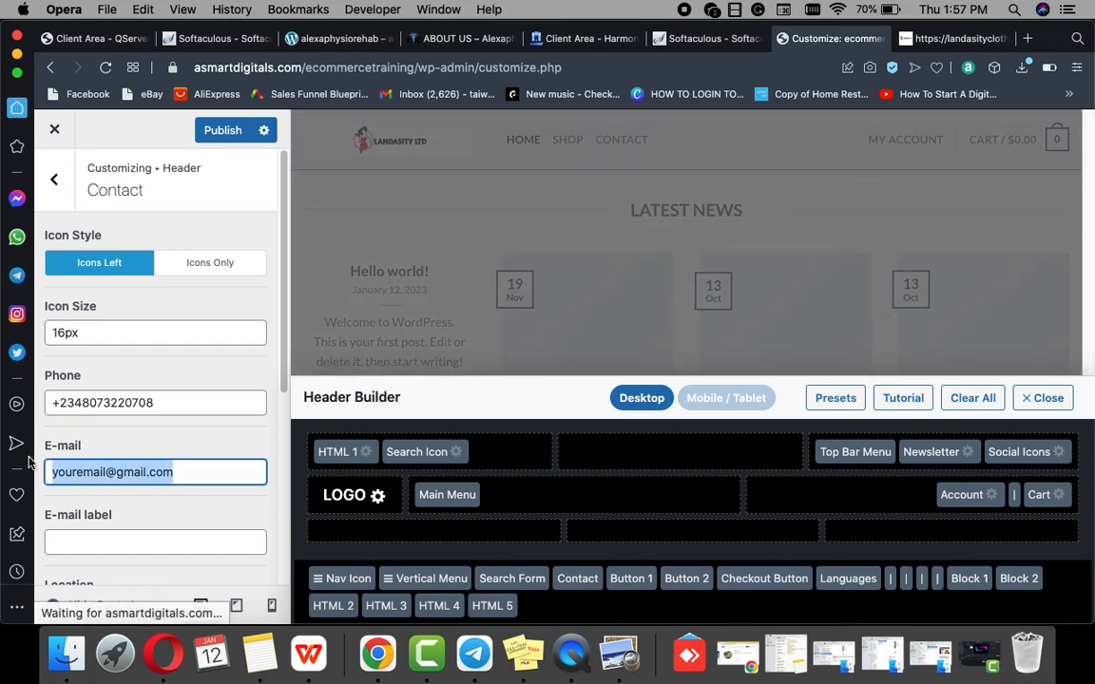
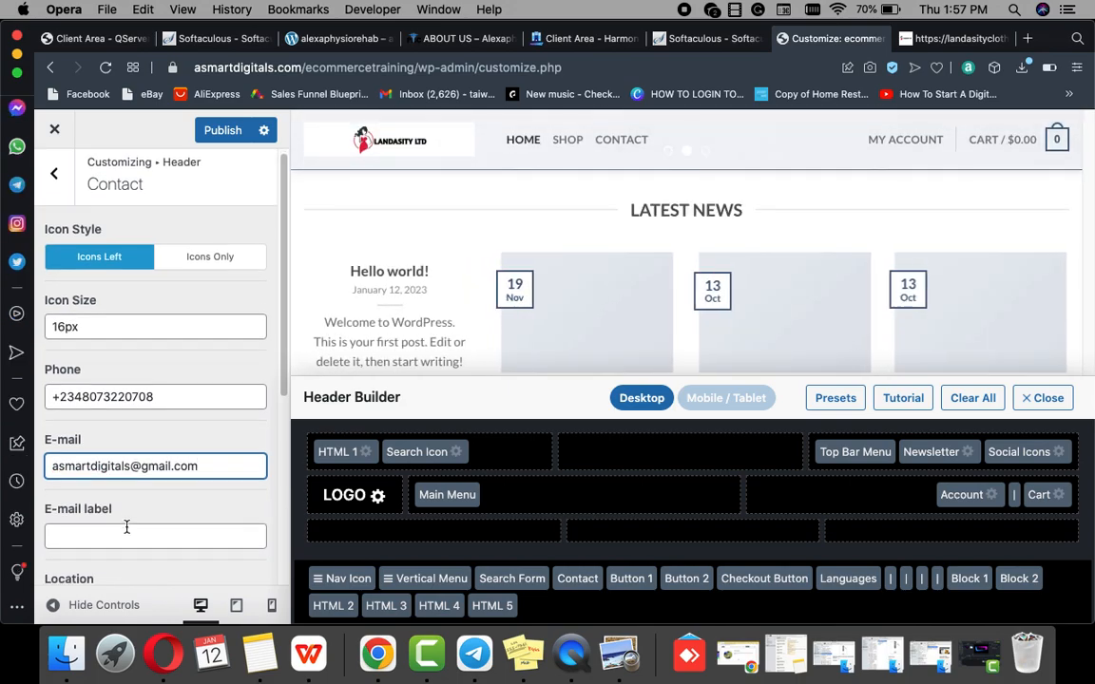
# Step: Change the Contact opening hours to read 08:00AM - 6:00PM
pyautogui.scroll(-7, 129, 533)
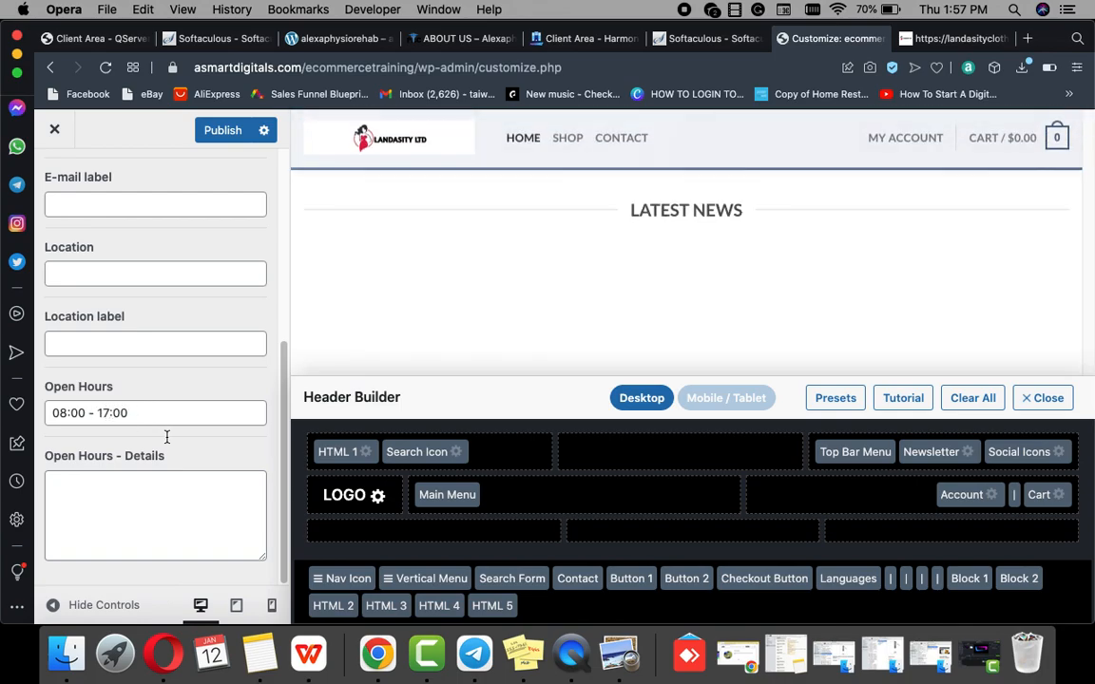
pyautogui.click(113, 413)
pyautogui.press('BackSpace')
pyautogui.press('BackSpace')
pyautogui.write('6')
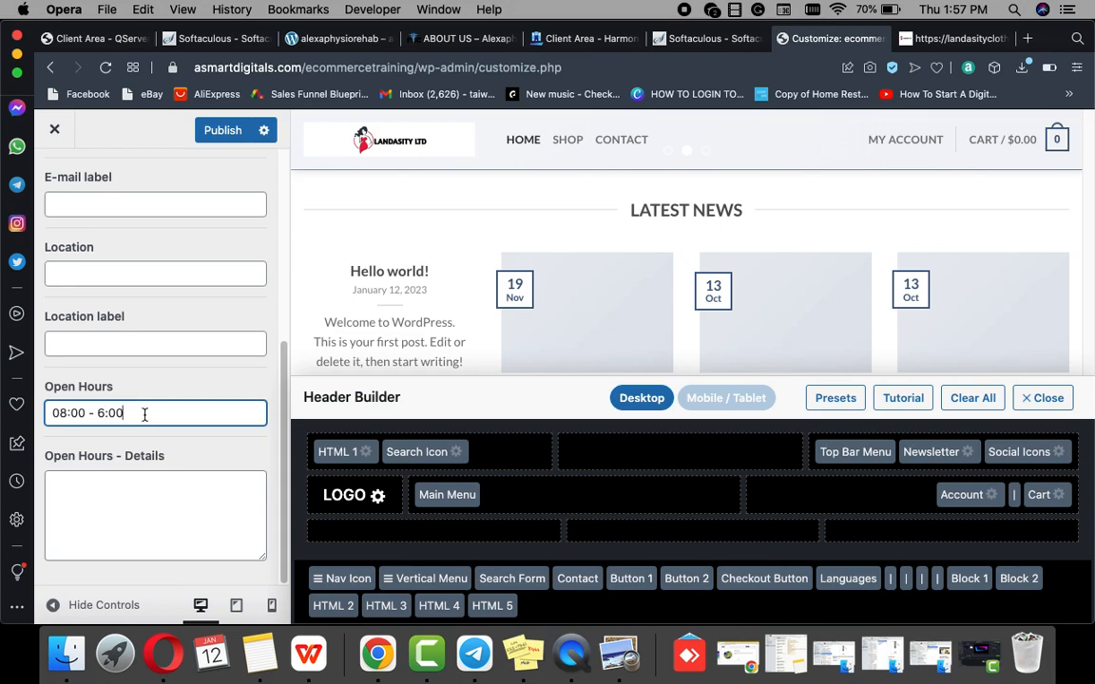
pyautogui.write('pm')
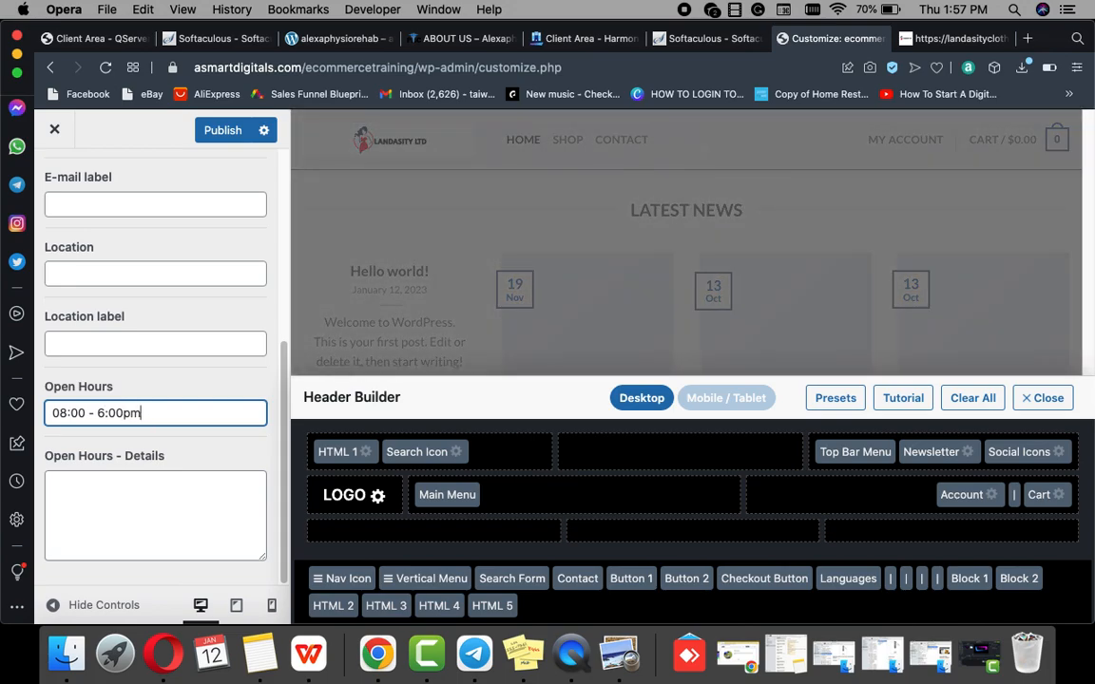
pyautogui.press('BackSpace')
pyautogui.press('BackSpace')
pyautogui.write('PM')
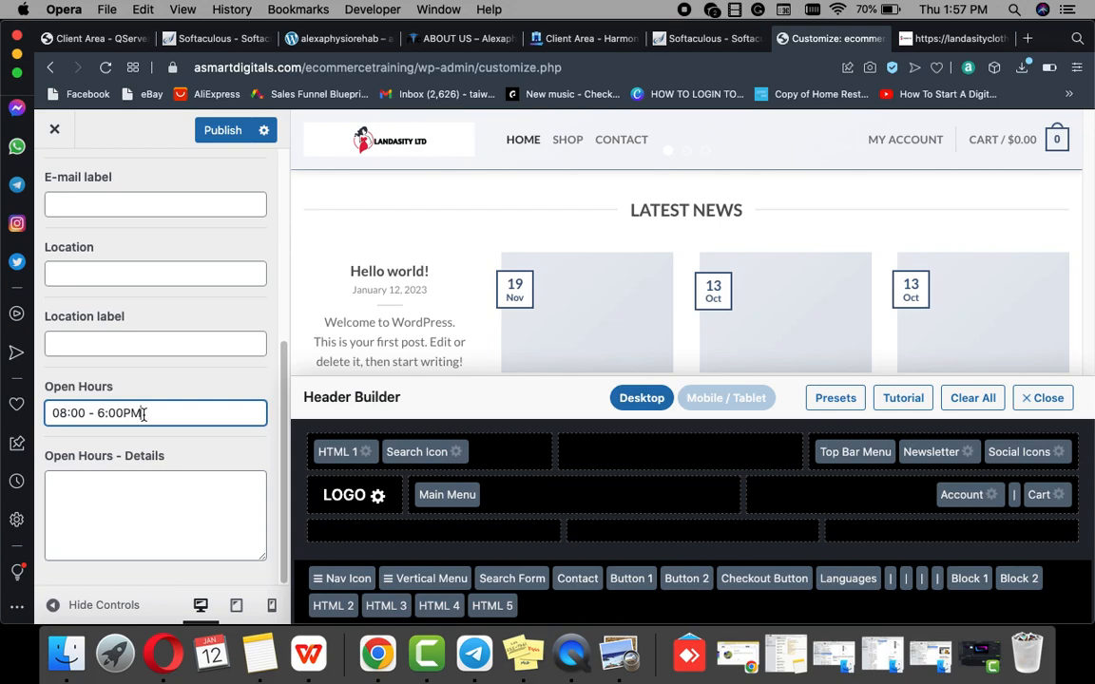
pyautogui.click(83, 413)
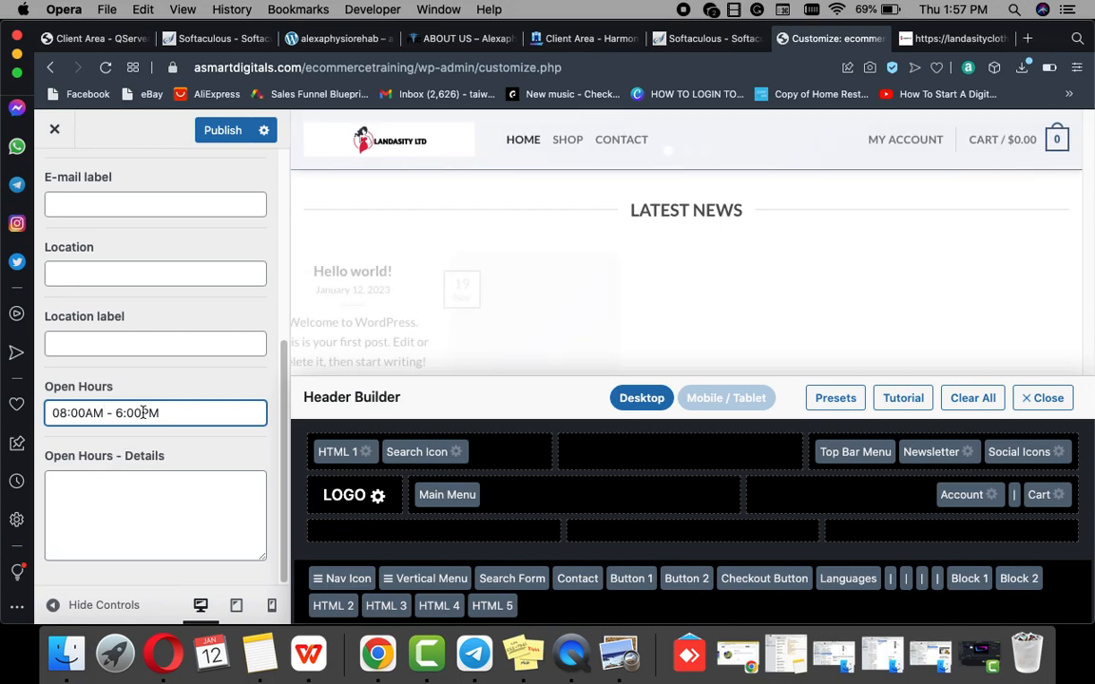
pyautogui.scroll(5, 157, 386)
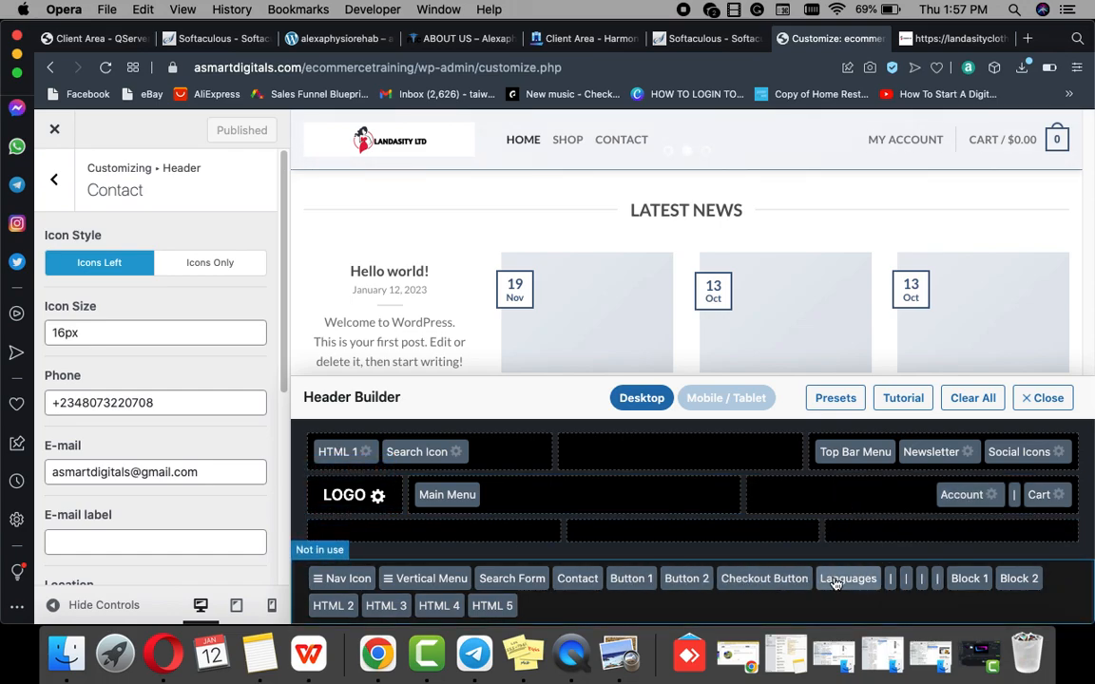
pyautogui.scroll(-5, 157, 447)
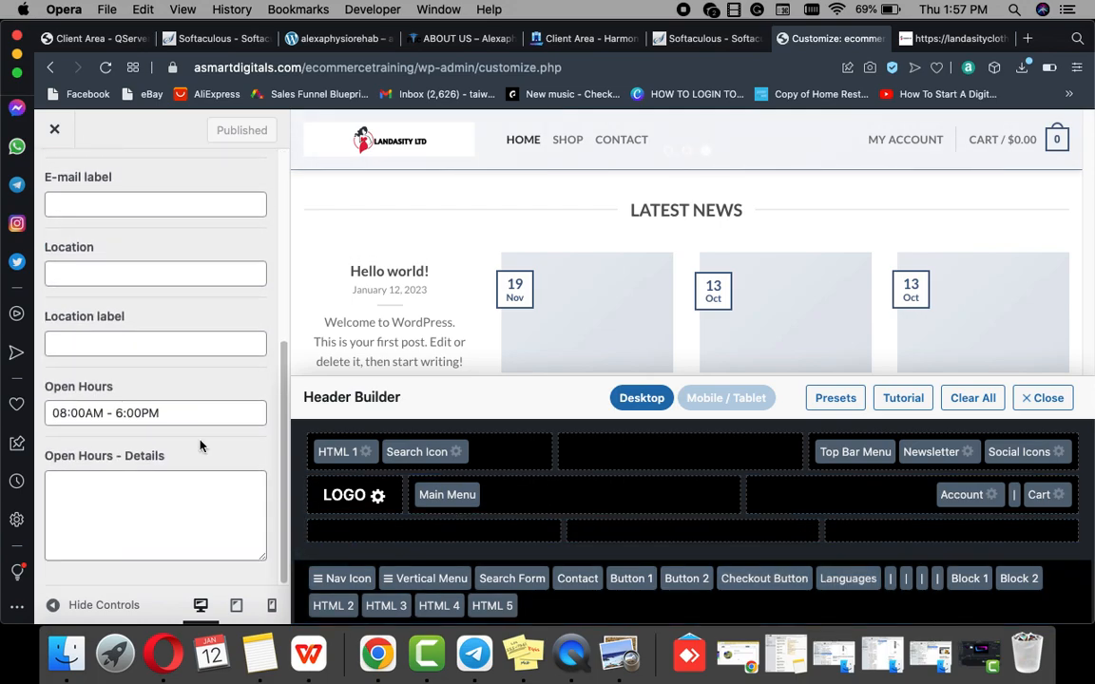
# Step: Review the header HTML block (Block 1) settings and go back to the header sections
pyautogui.click(965, 582)
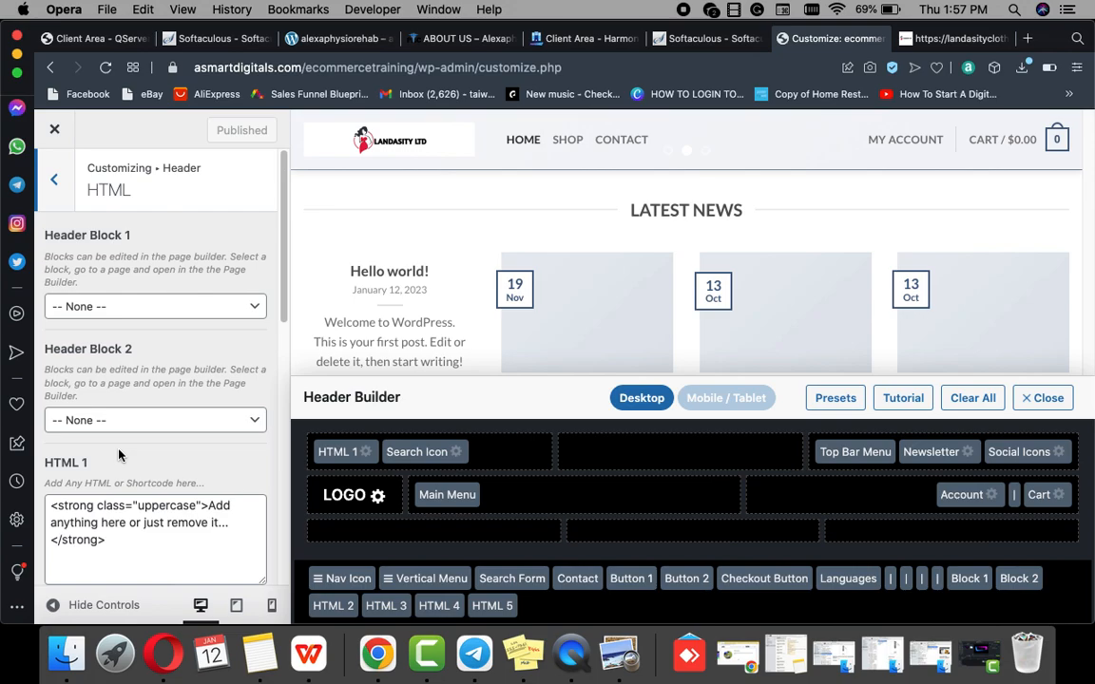
pyautogui.scroll(-10, 118, 455)
pyautogui.scroll(7, 119, 455)
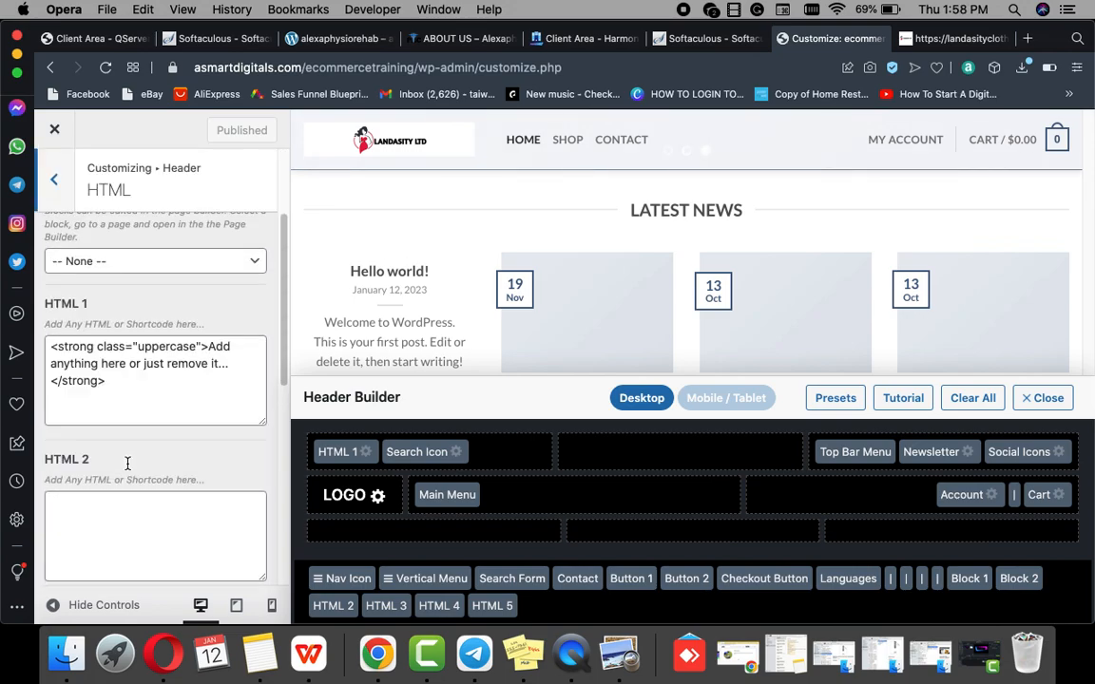
pyautogui.scroll(3, 127, 463)
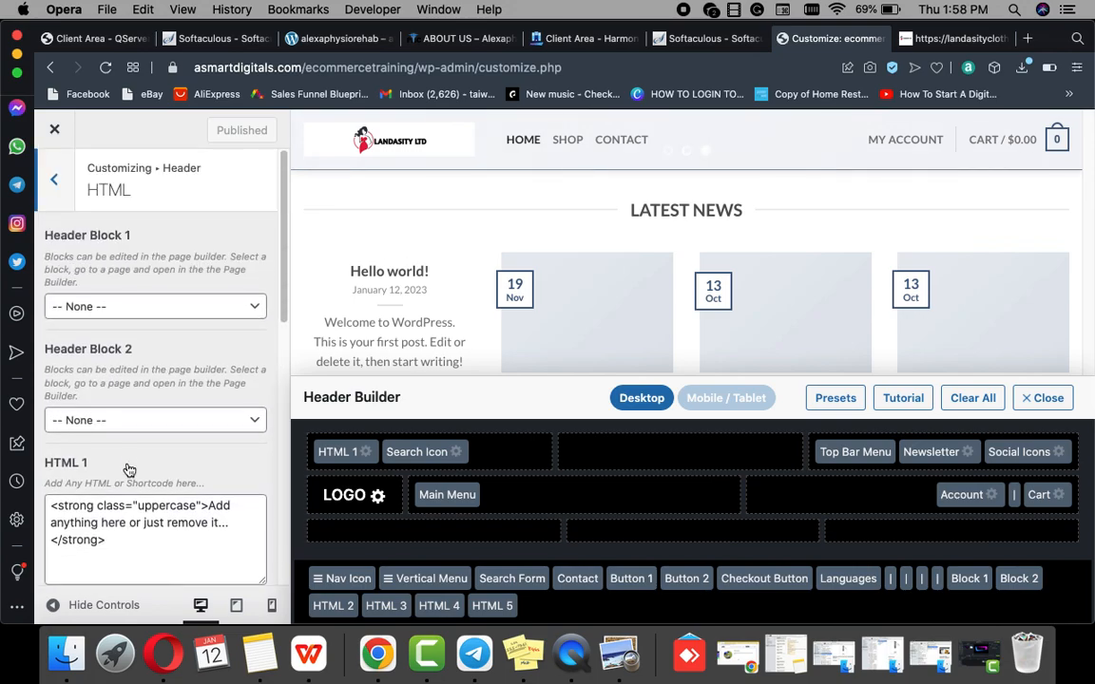
pyautogui.click(54, 183)
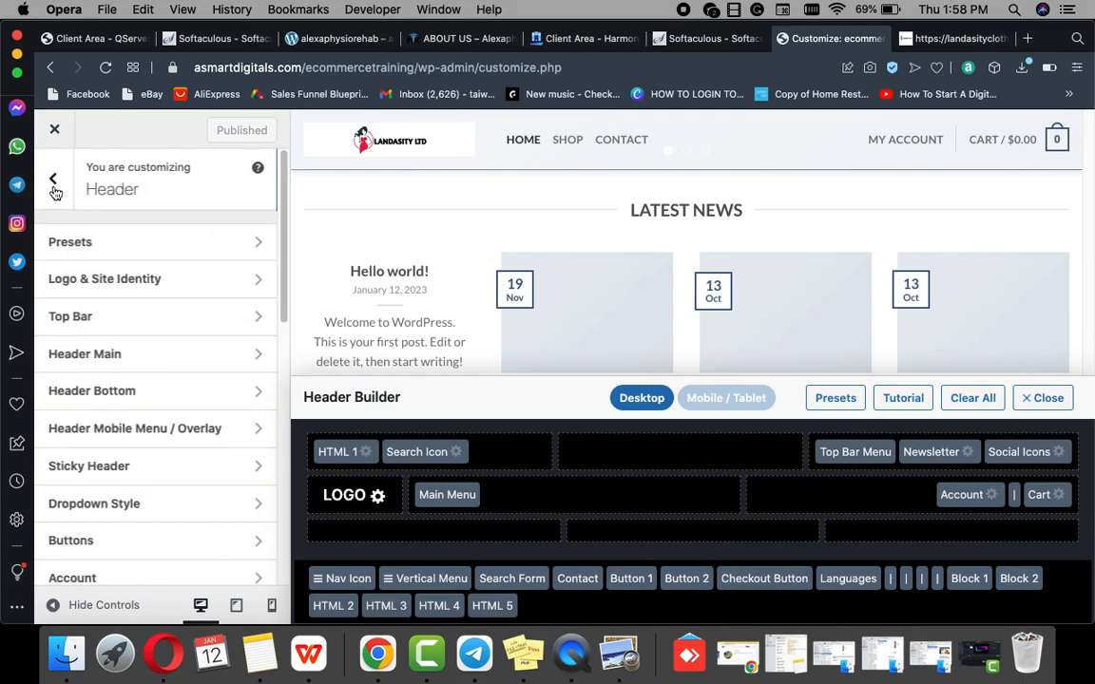
# Step: Look through Logo & Site Identity, with site title 'ecommerce' and the store logo, then return
pyautogui.click(118, 280)
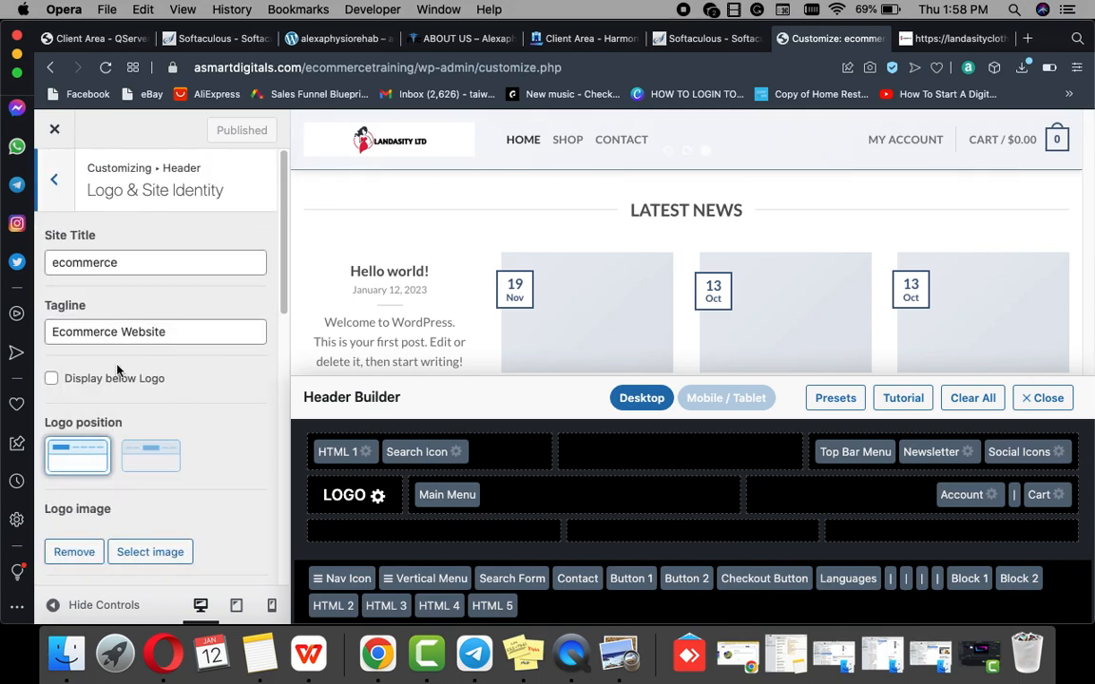
pyautogui.scroll(-5, 159, 419)
pyautogui.scroll(-7, 161, 416)
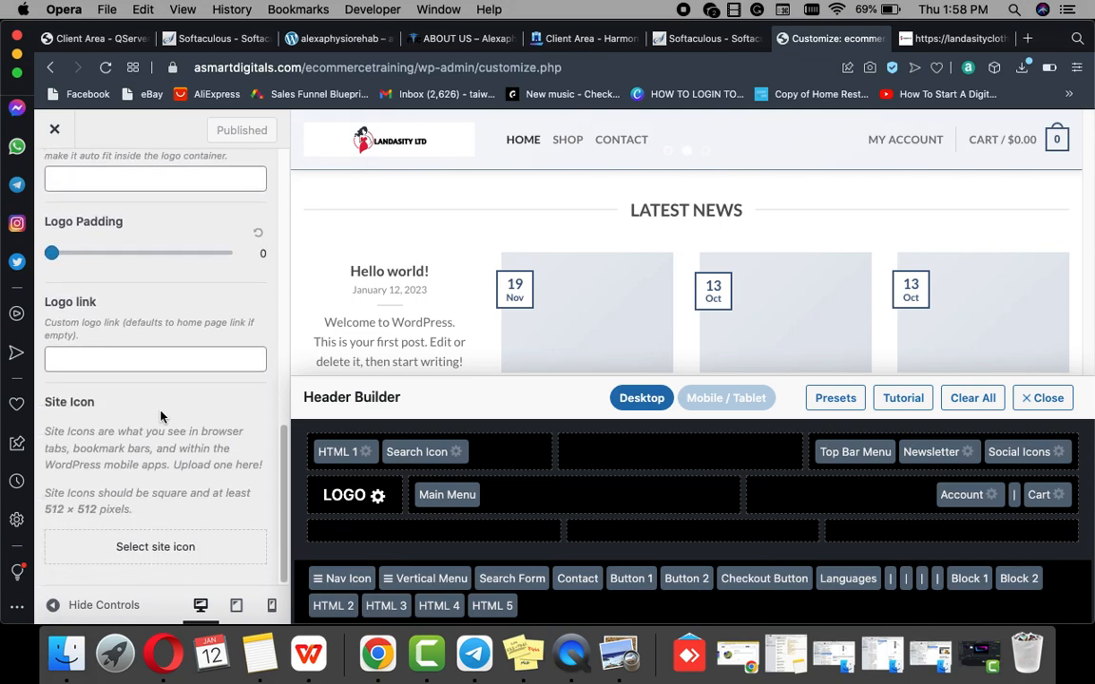
pyautogui.scroll(12, 160, 416)
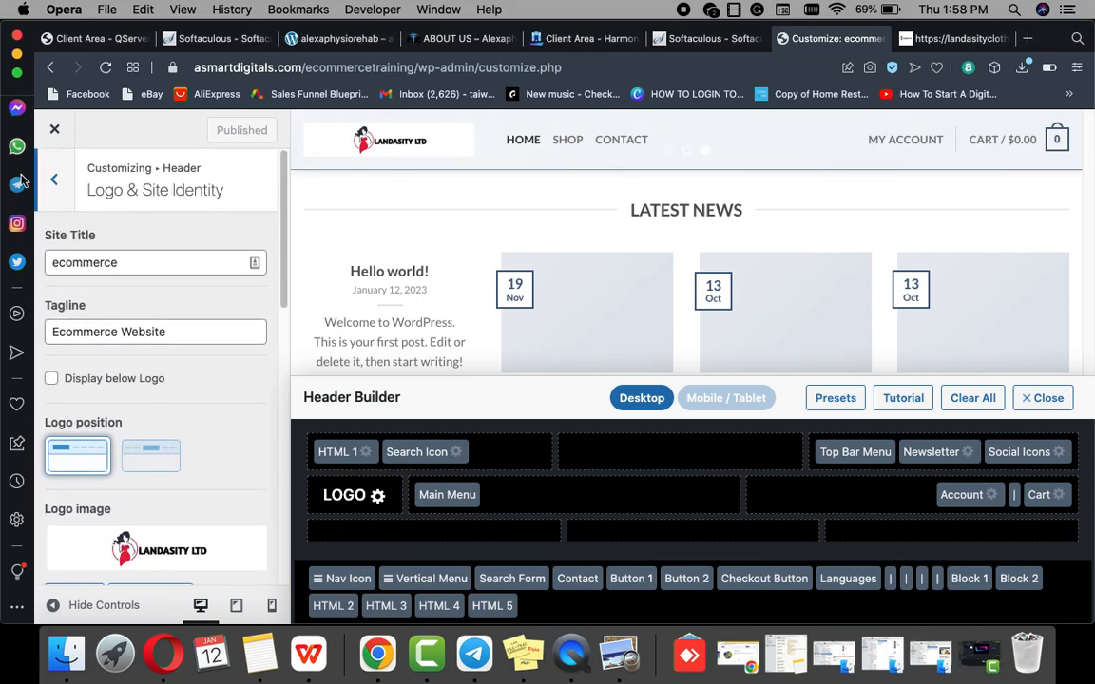
pyautogui.click(54, 182)
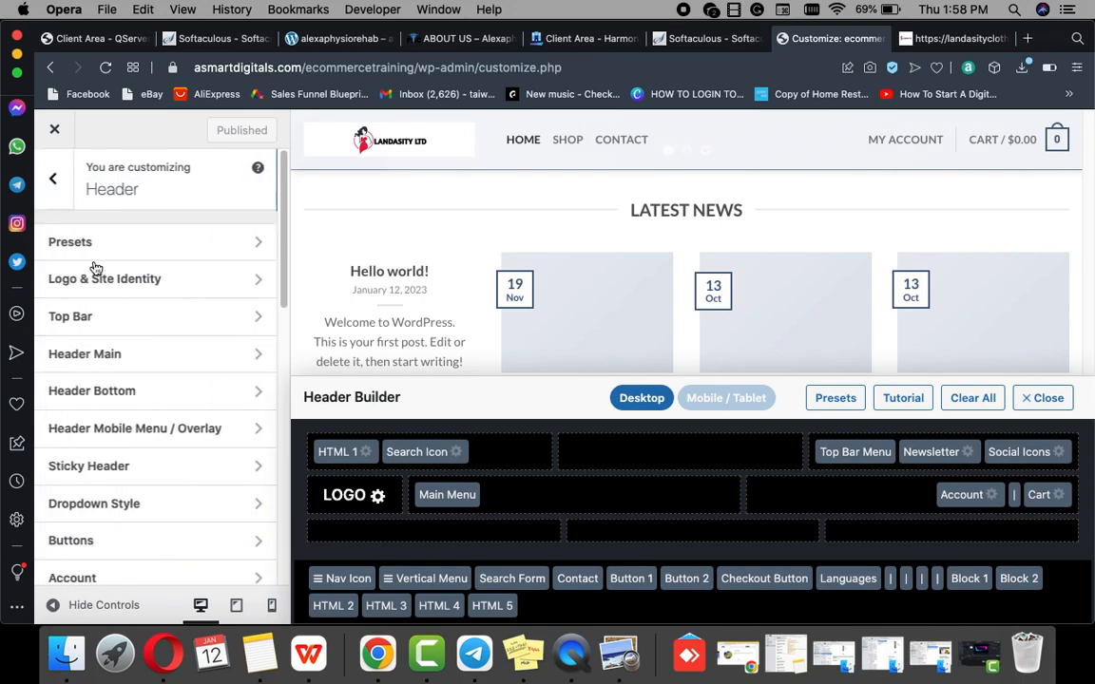
pyautogui.click(105, 323)
pyautogui.scroll(-5, 124, 394)
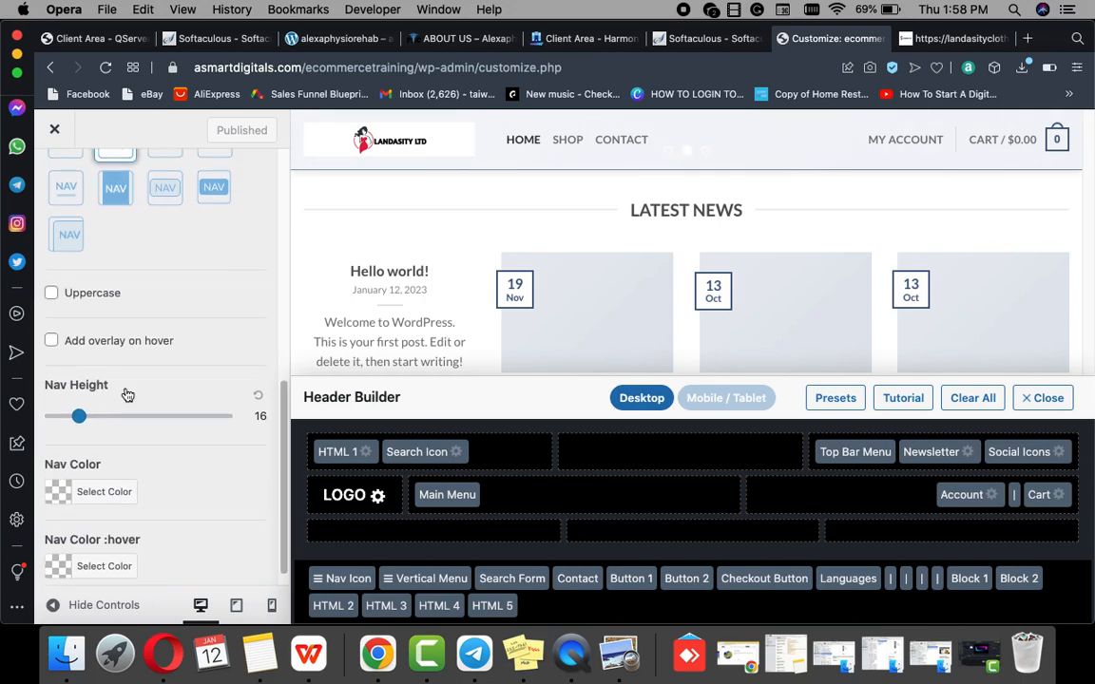
pyautogui.scroll(5, 128, 393)
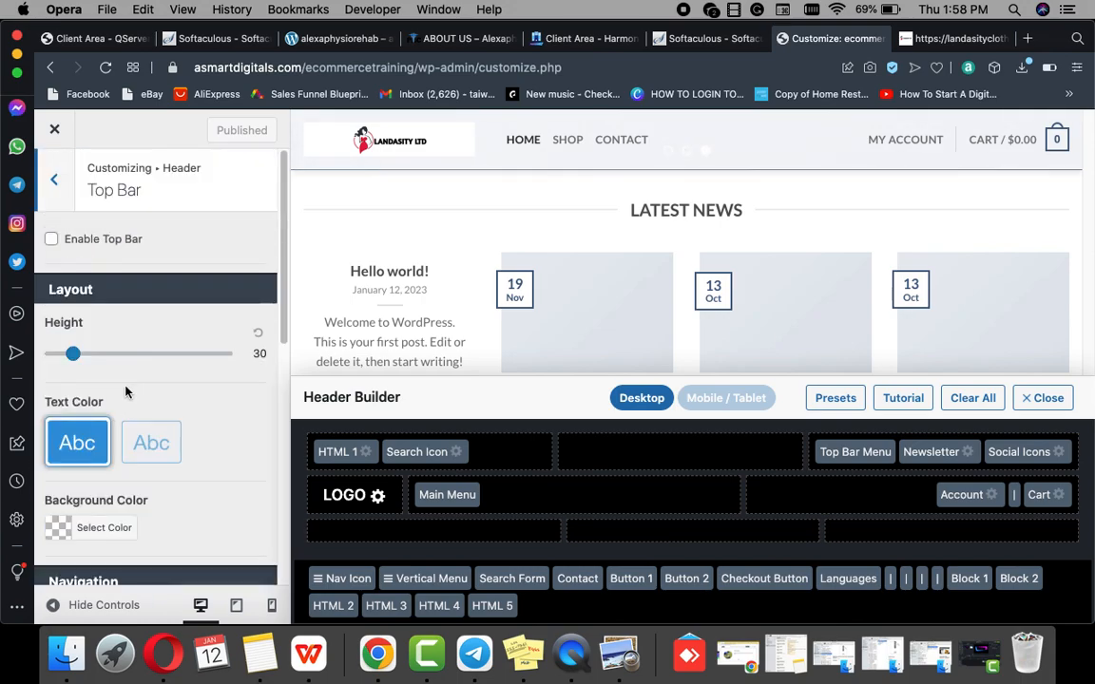
pyautogui.click(54, 184)
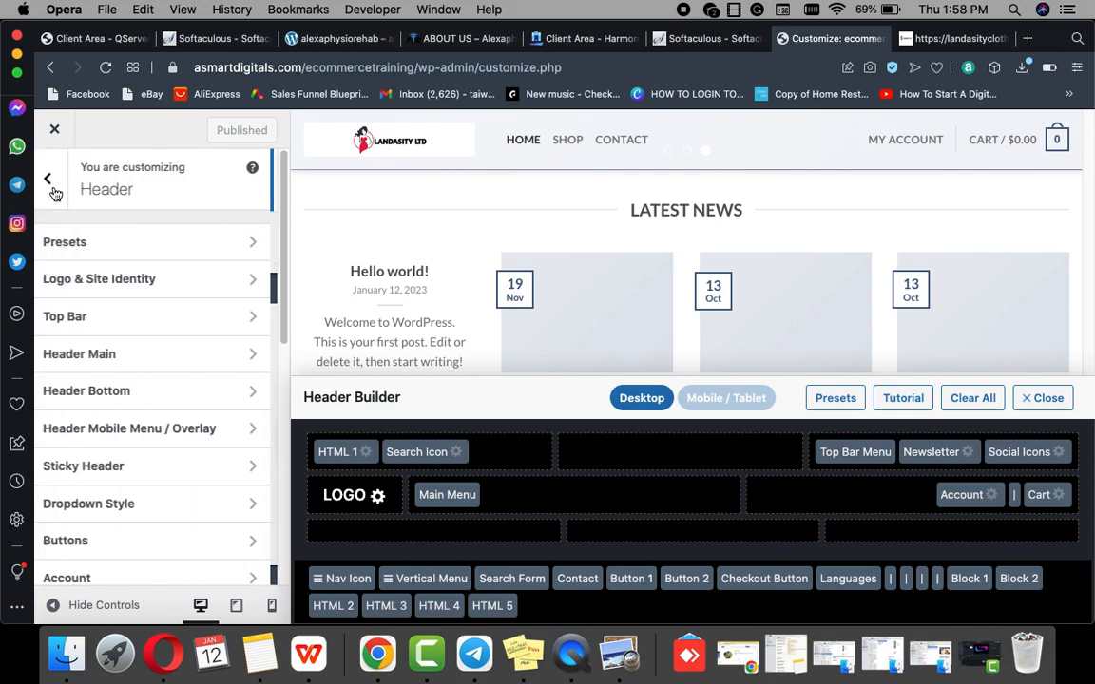
pyautogui.click(75, 365)
pyautogui.scroll(-15, 75, 365)
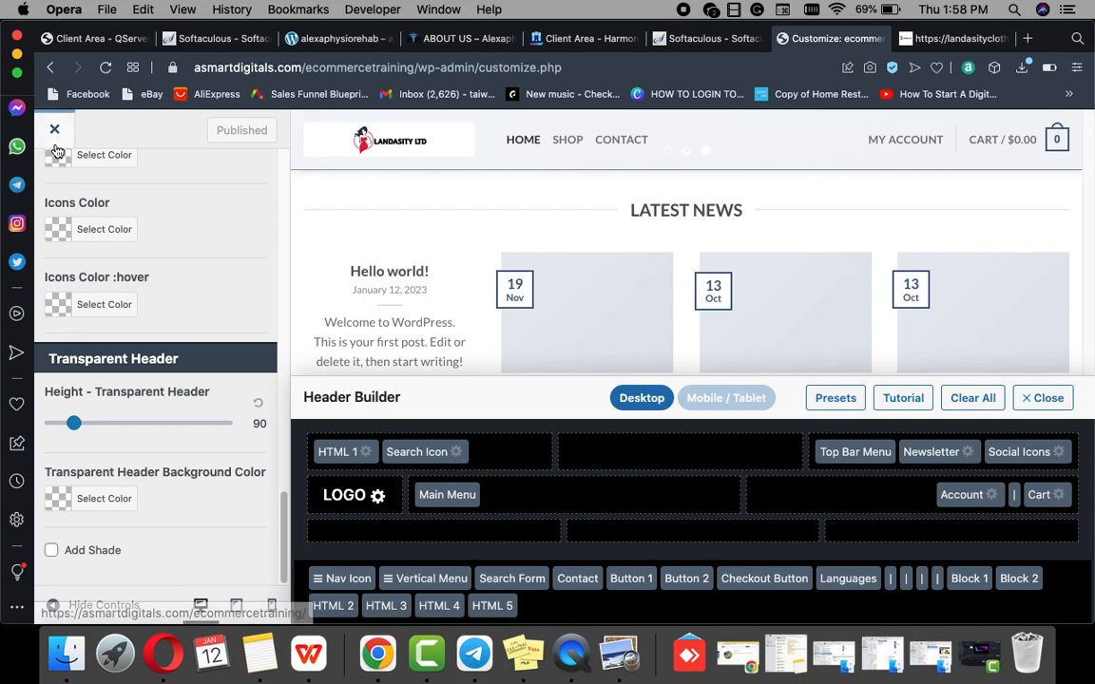
pyautogui.scroll(5, 67, 330)
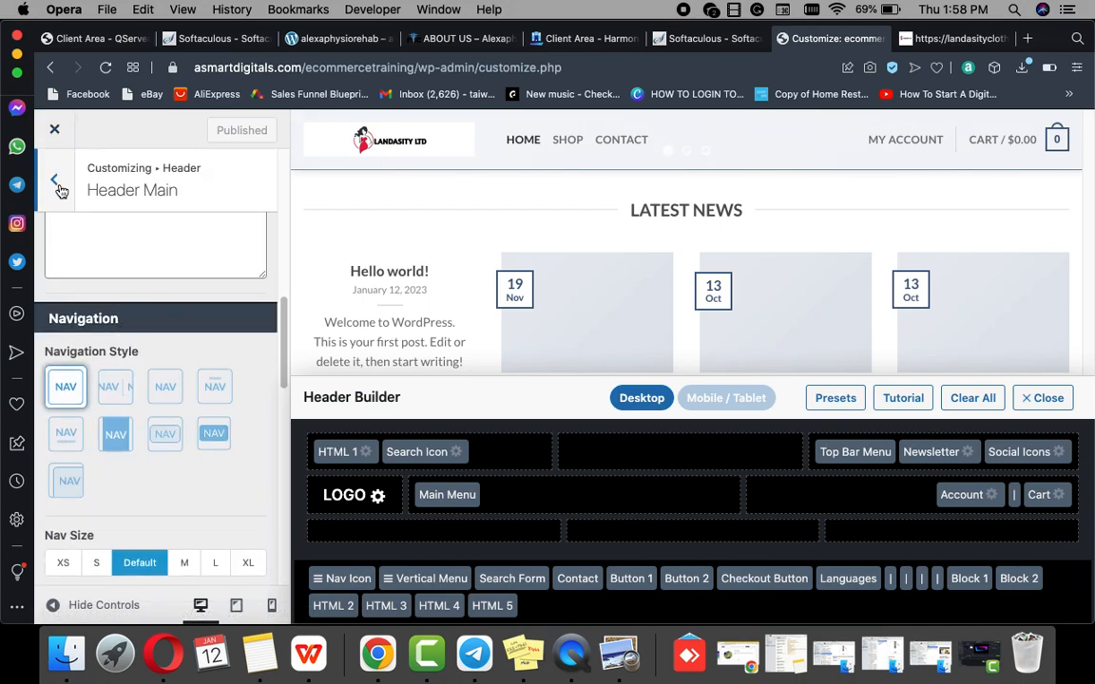
pyautogui.click(57, 186)
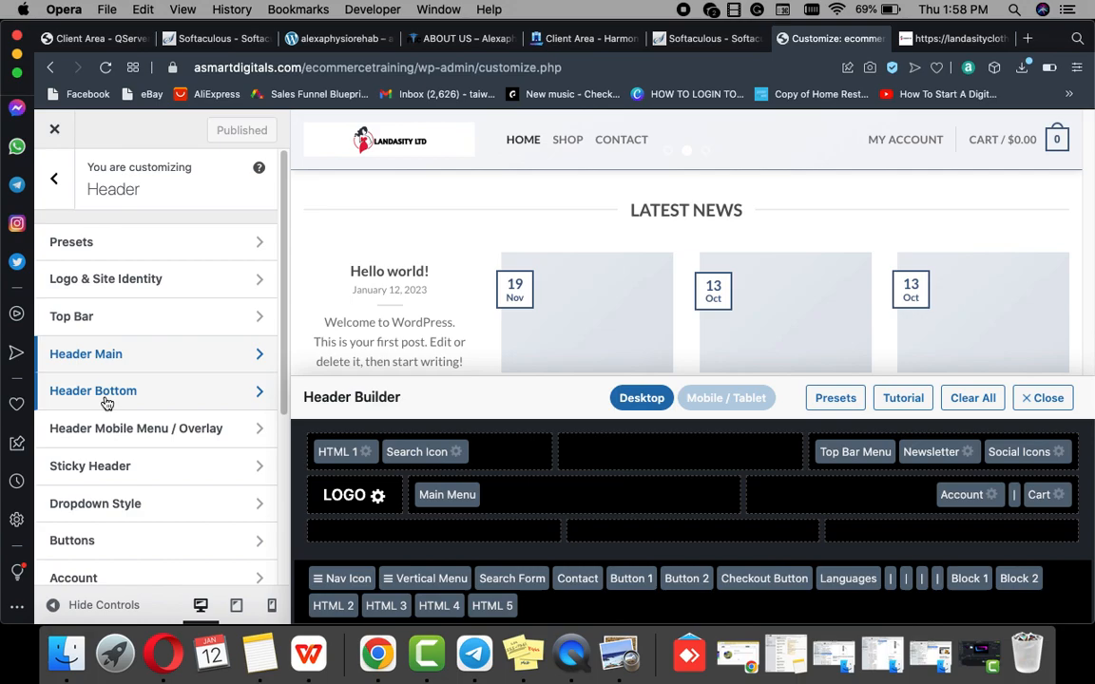
pyautogui.click(108, 403)
pyautogui.scroll(-10, 107, 401)
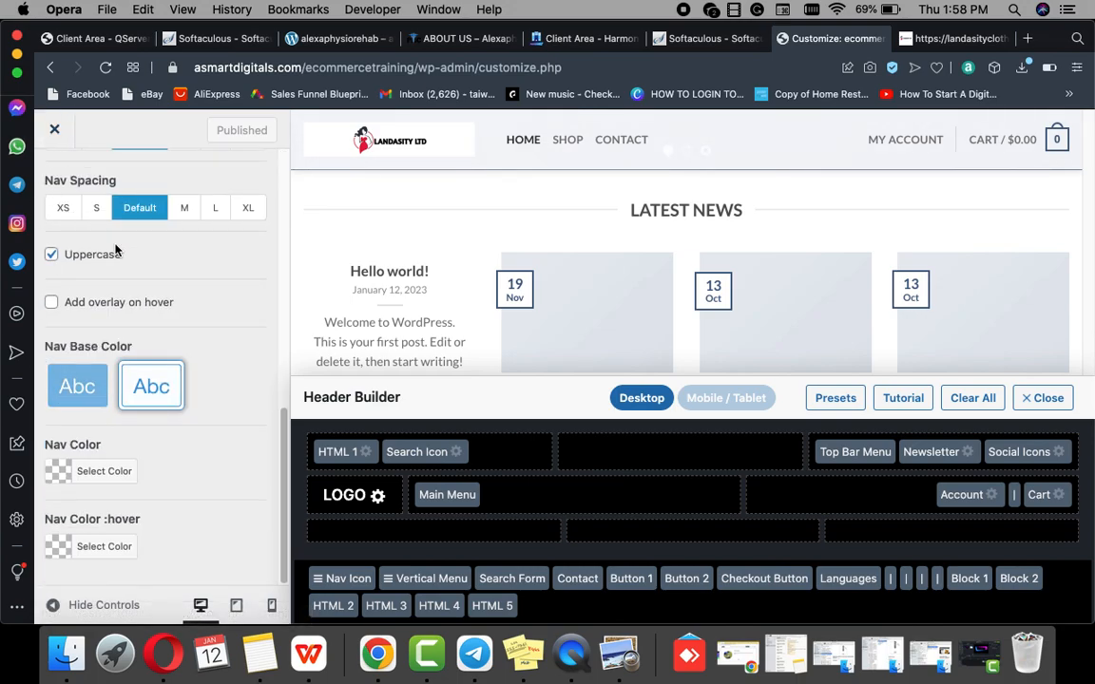
pyautogui.scroll(10, 109, 252)
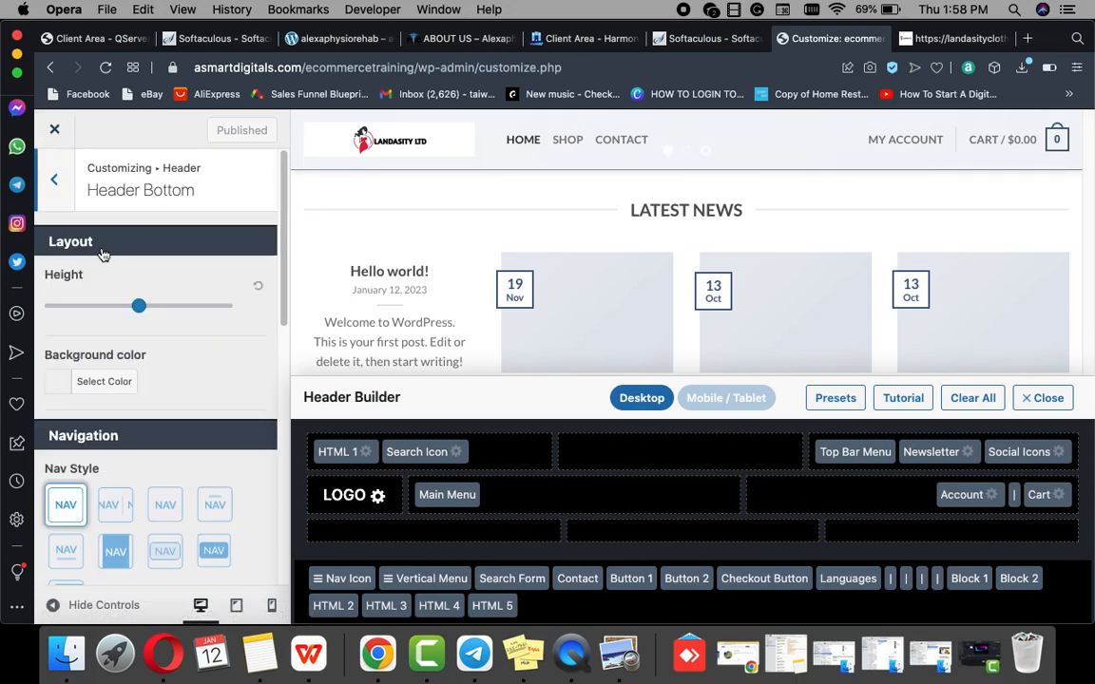
pyautogui.click(58, 193)
pyautogui.scroll(-1, 87, 411)
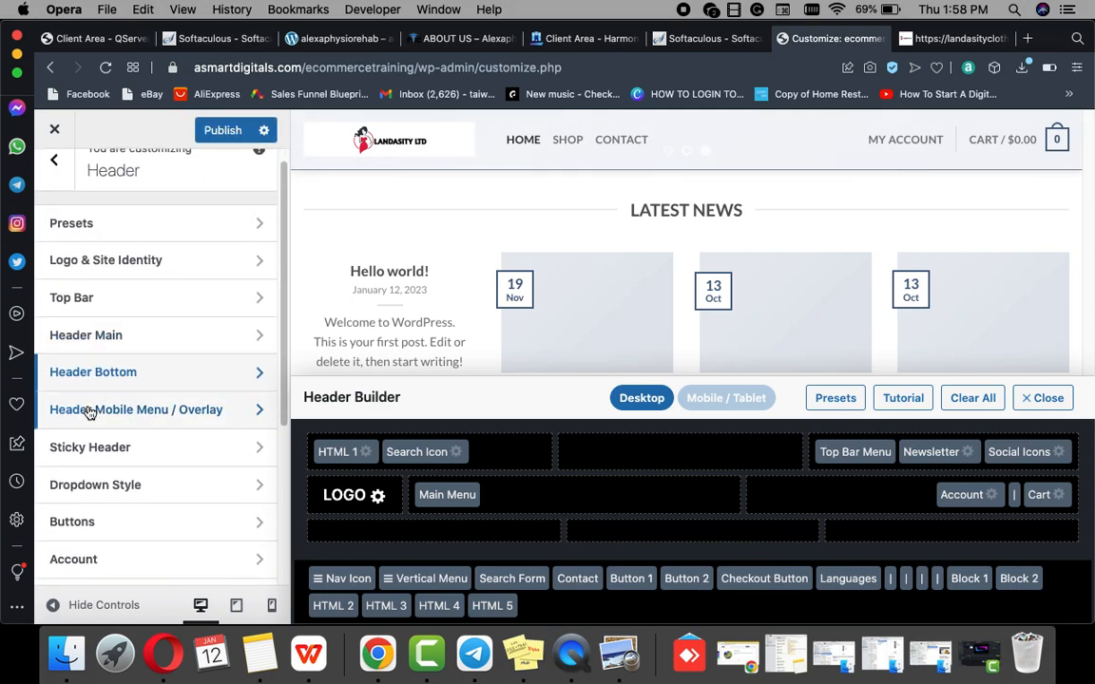
pyautogui.scroll(-3, 107, 446)
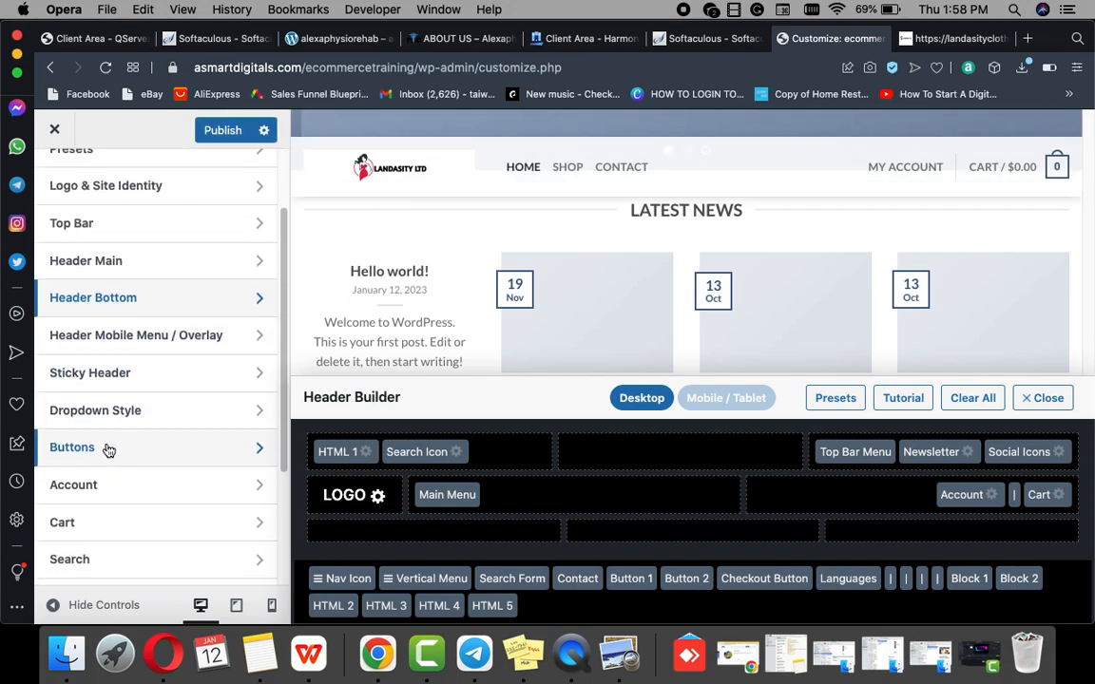
pyautogui.scroll(-3, 105, 448)
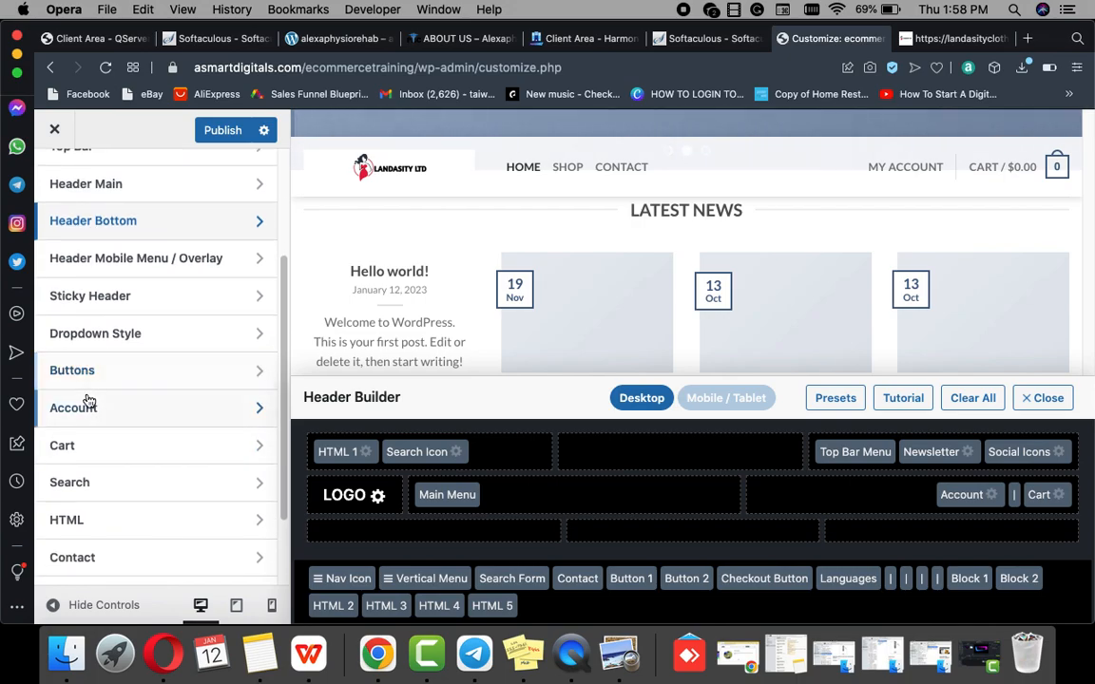
pyautogui.scroll(-4, 88, 402)
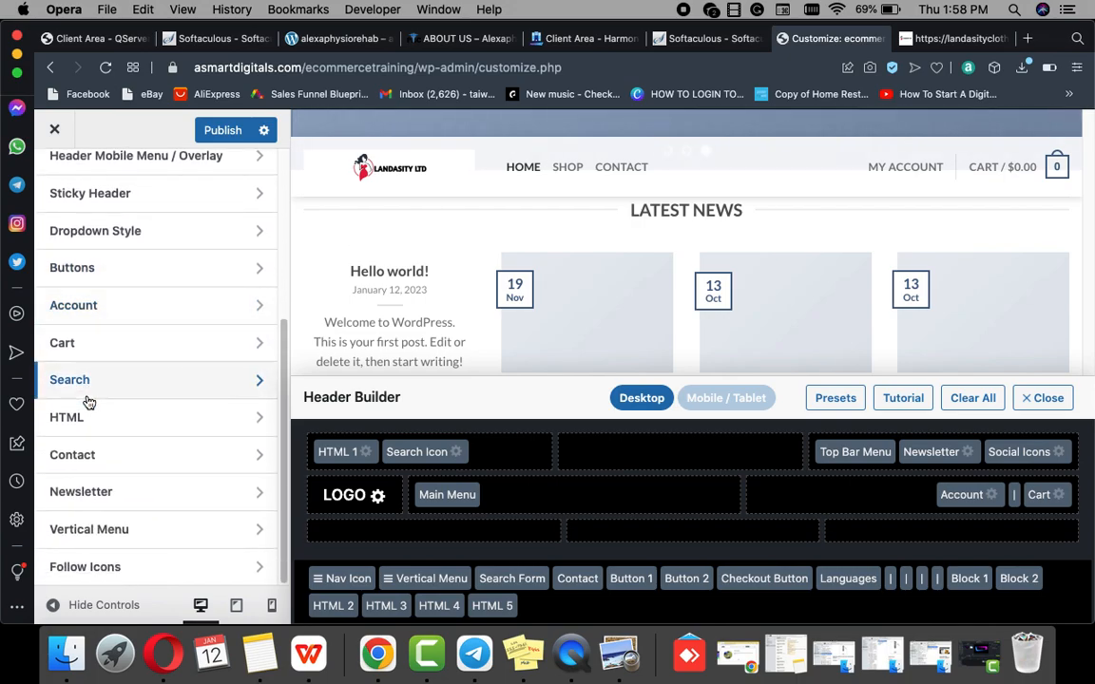
pyautogui.click(100, 455)
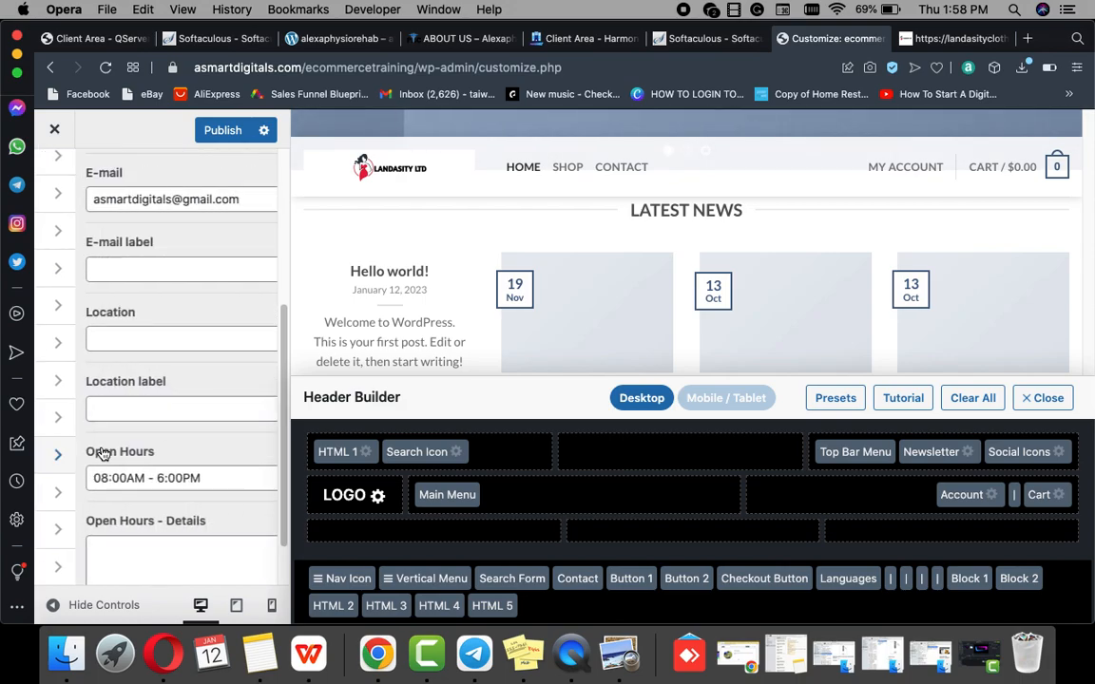
pyautogui.scroll(-5, 129, 432)
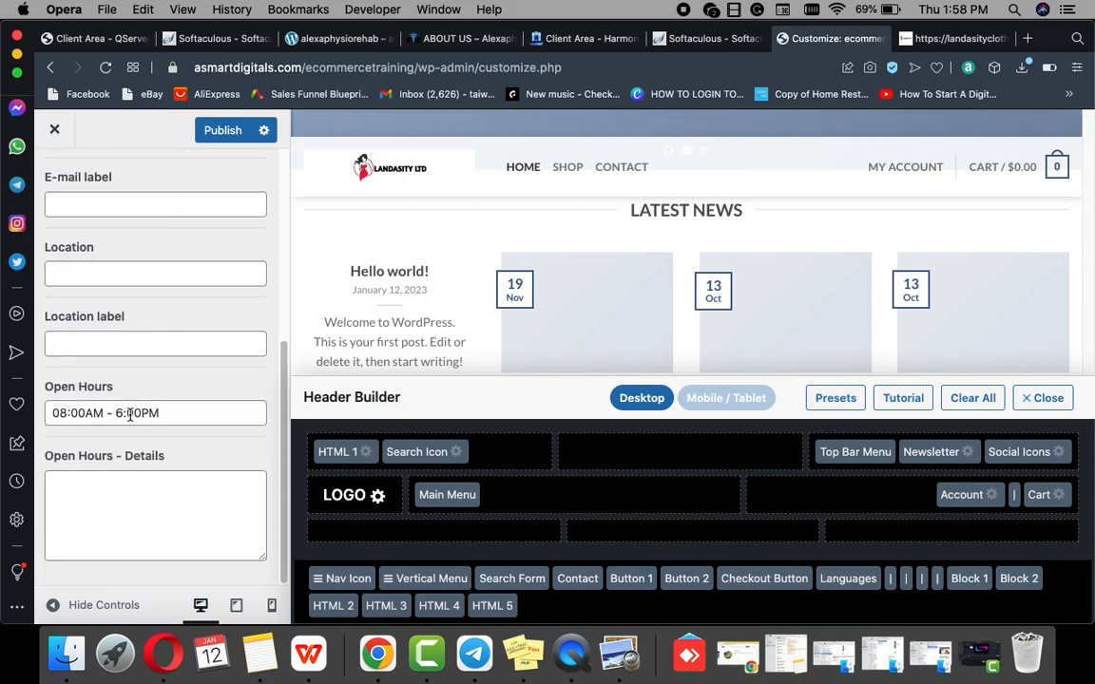
pyautogui.scroll(5, 78, 242)
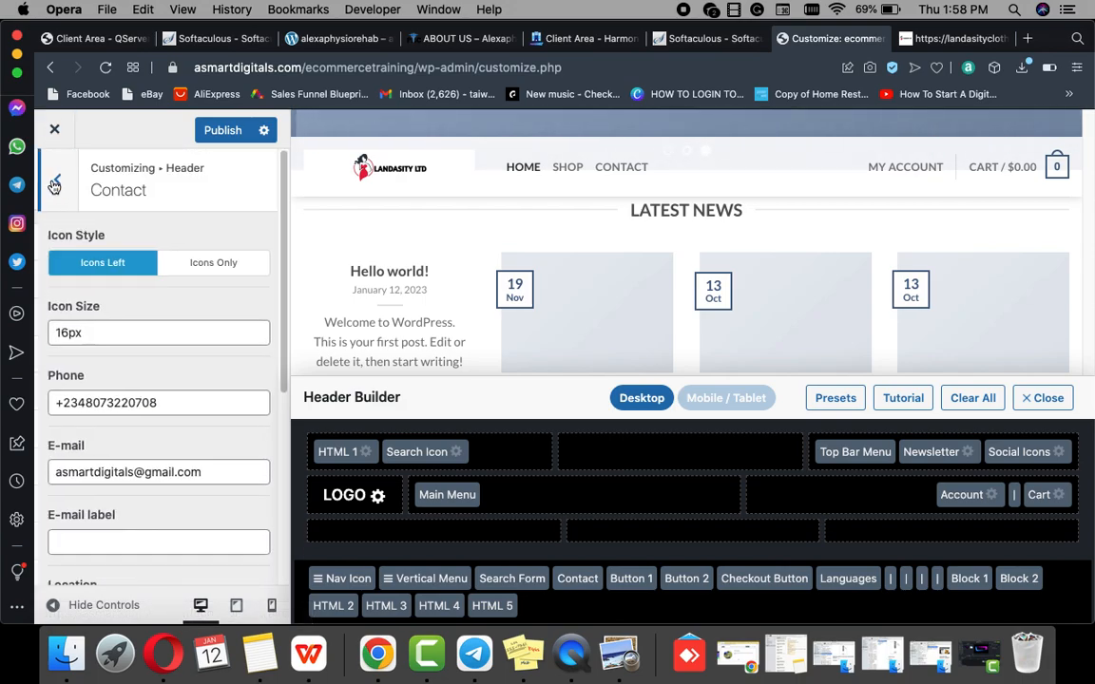
pyautogui.click(54, 178)
pyautogui.scroll(-5, 87, 433)
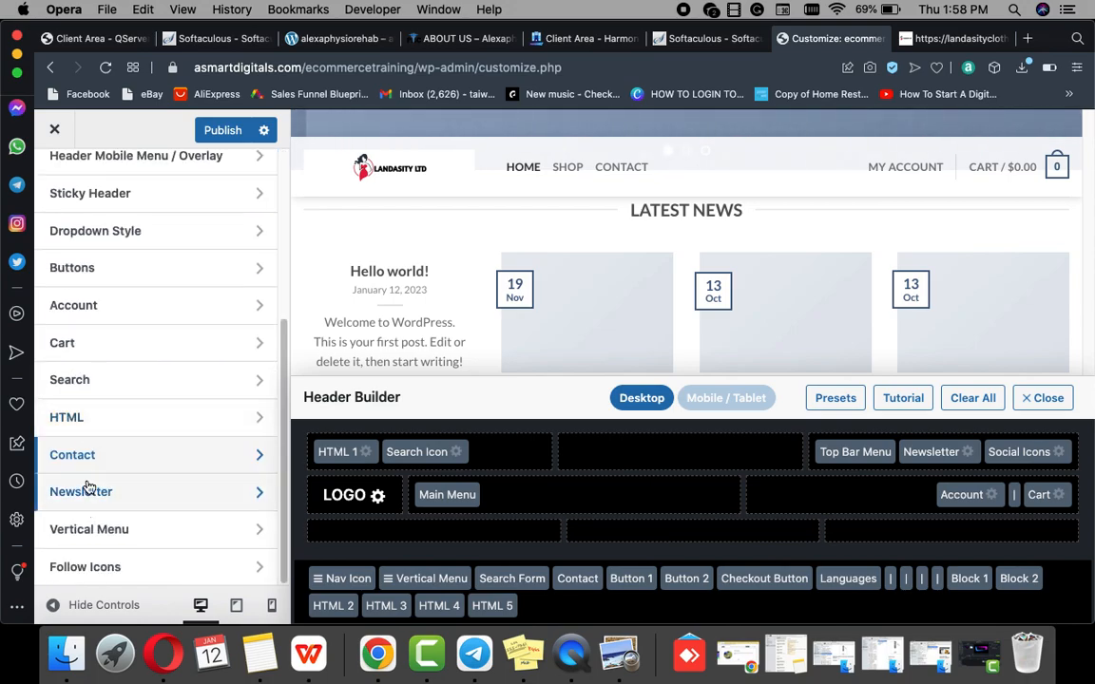
# Step: Open the header Follow Icons settings at the Facebook field, then open a new browser tab
pyautogui.click(122, 569)
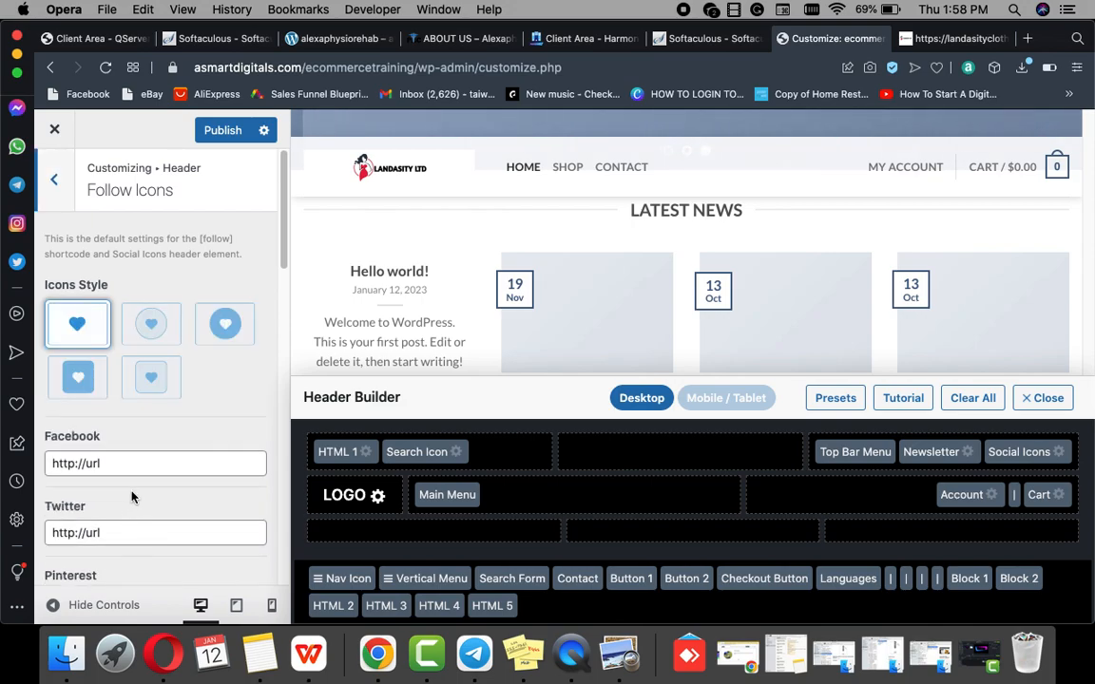
pyautogui.click(116, 468)
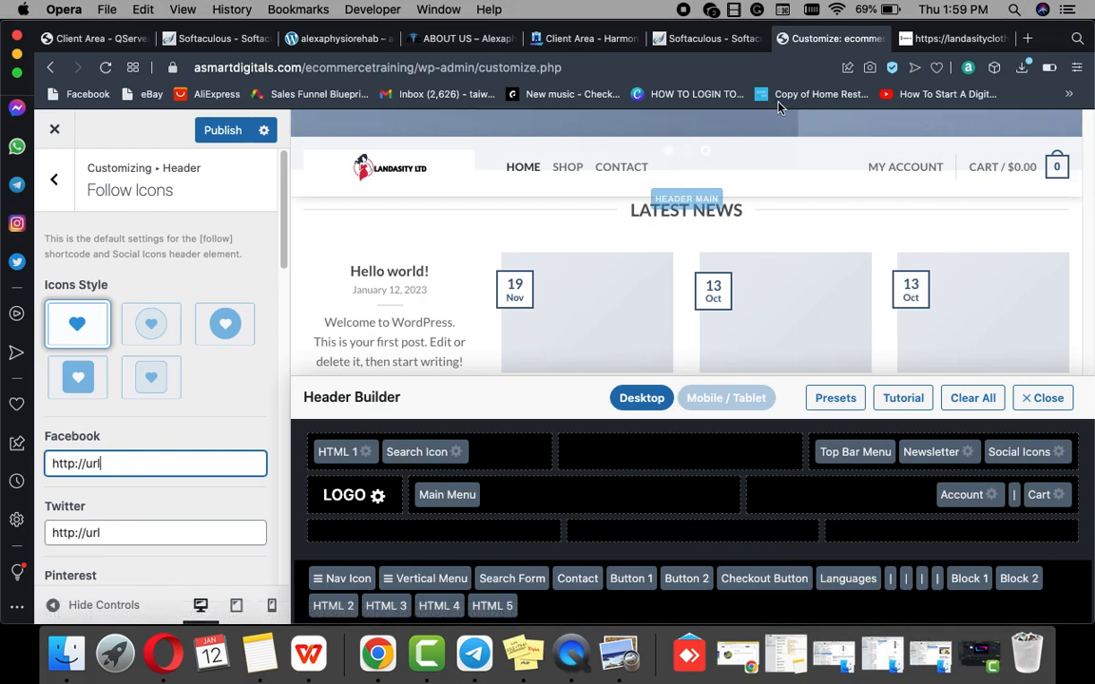
pyautogui.click(1031, 43)
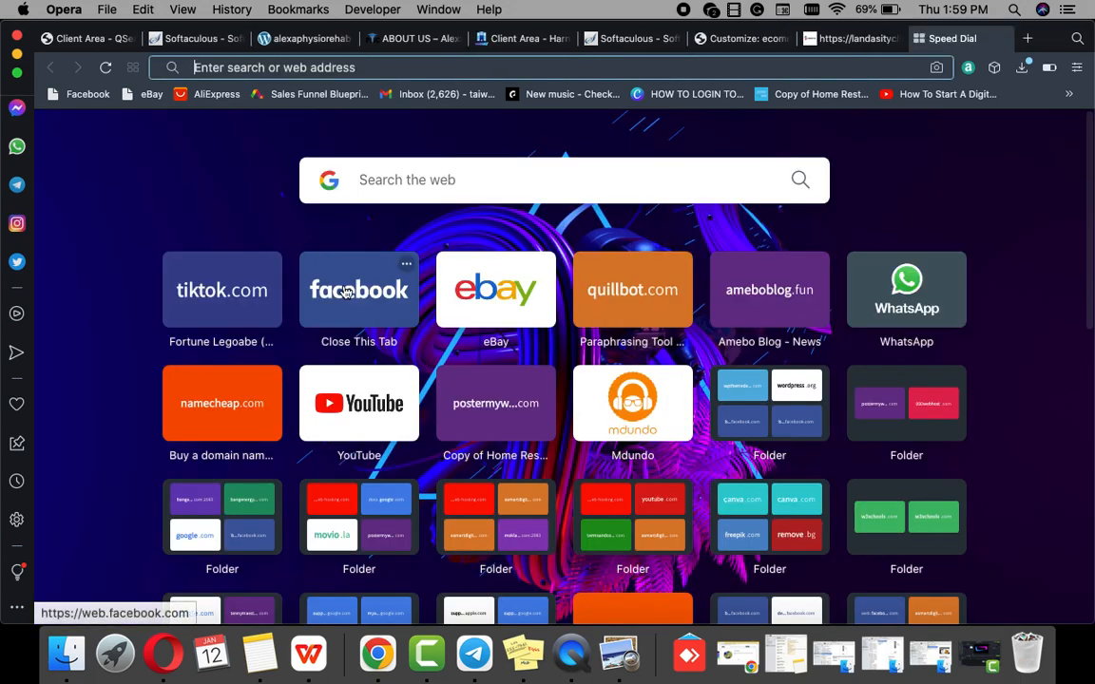
# Step: Open the business Facebook profile page, copy its URL, and return to the Customizer tab
pyautogui.click(351, 286)
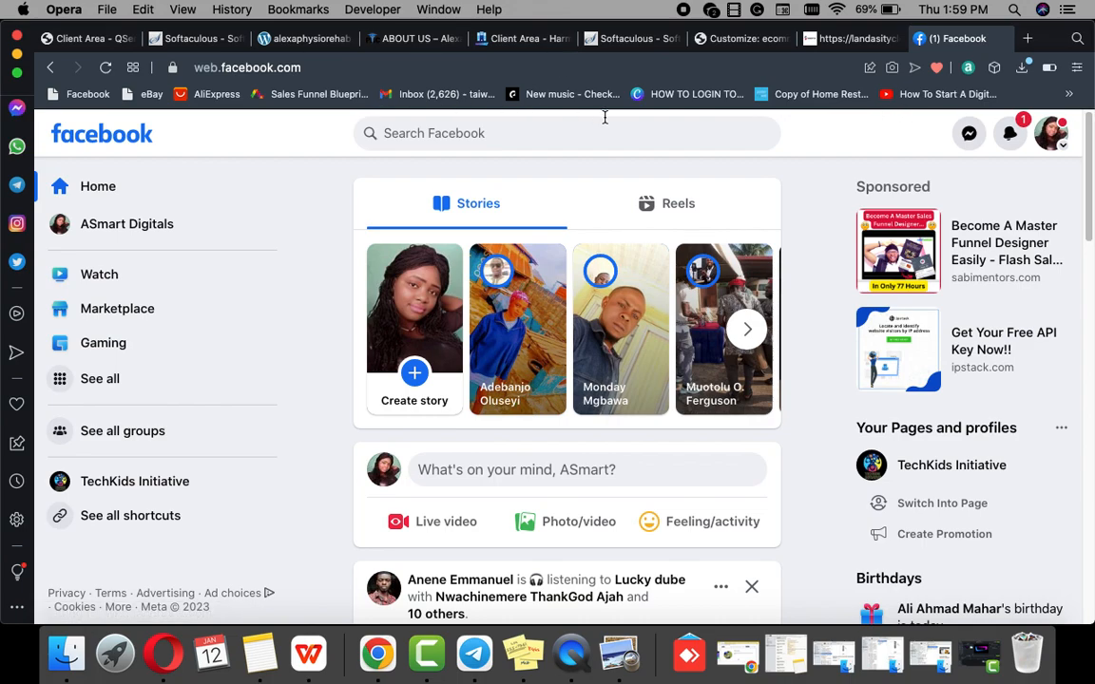
pyautogui.click(145, 227)
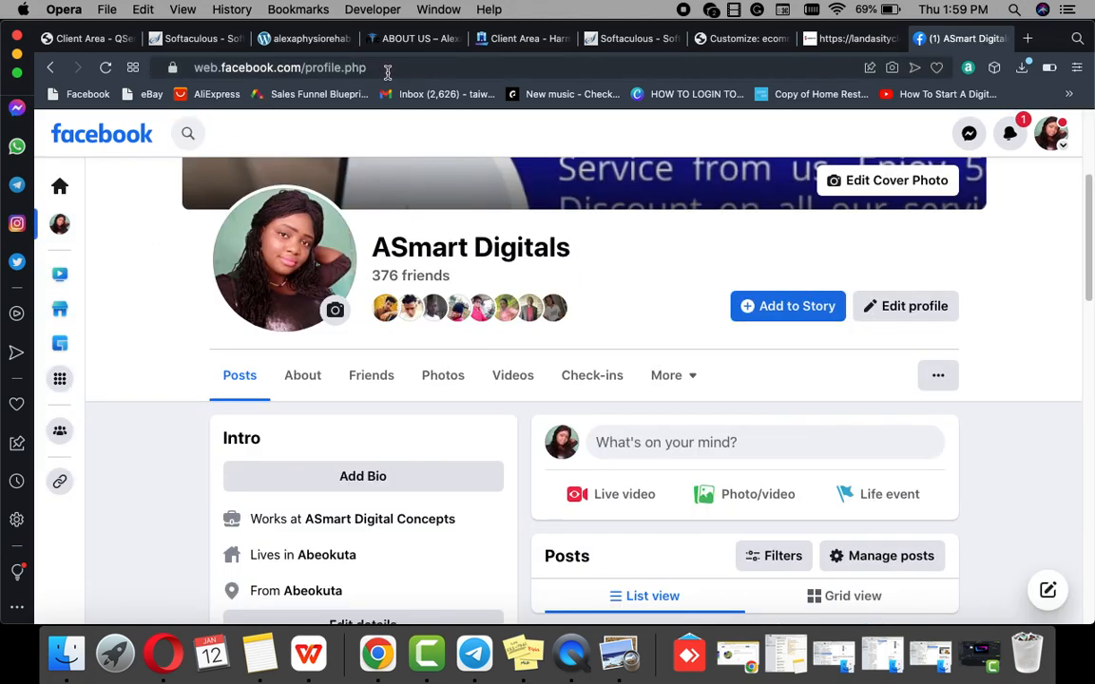
pyautogui.click(397, 68)
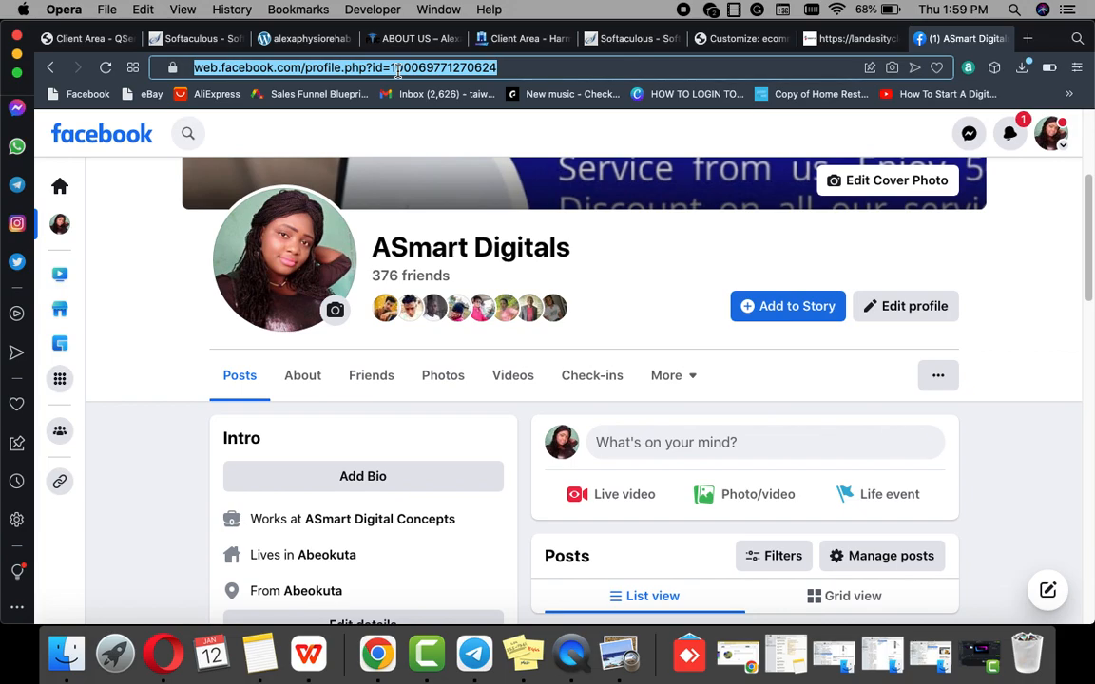
pyautogui.press('super+c')
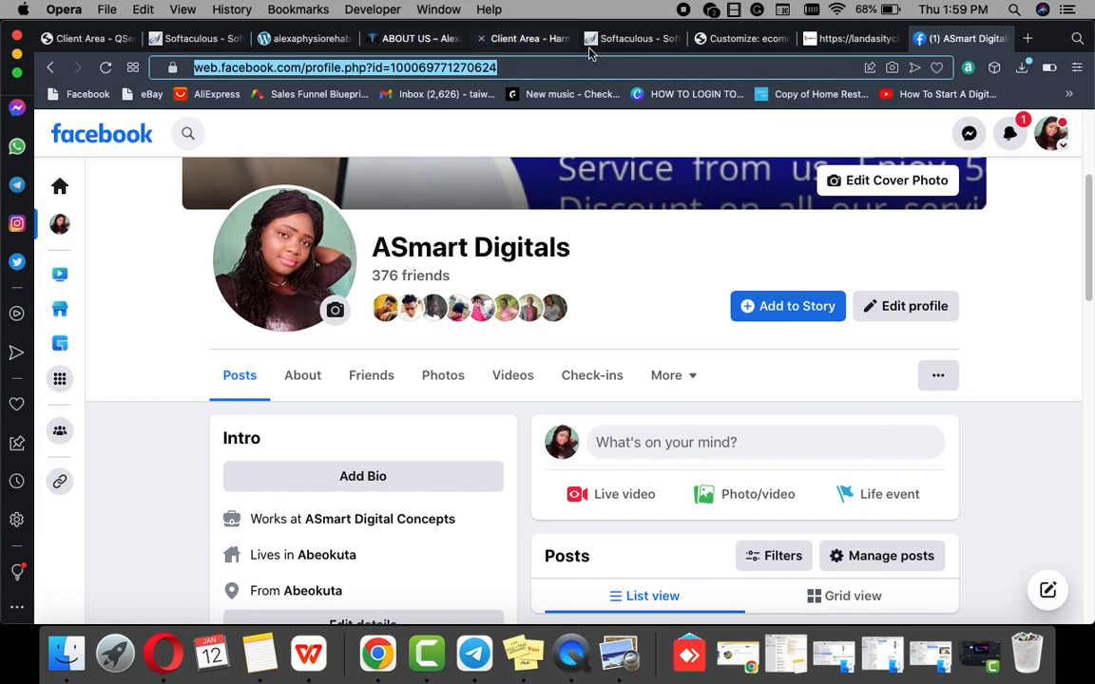
pyautogui.click(732, 38)
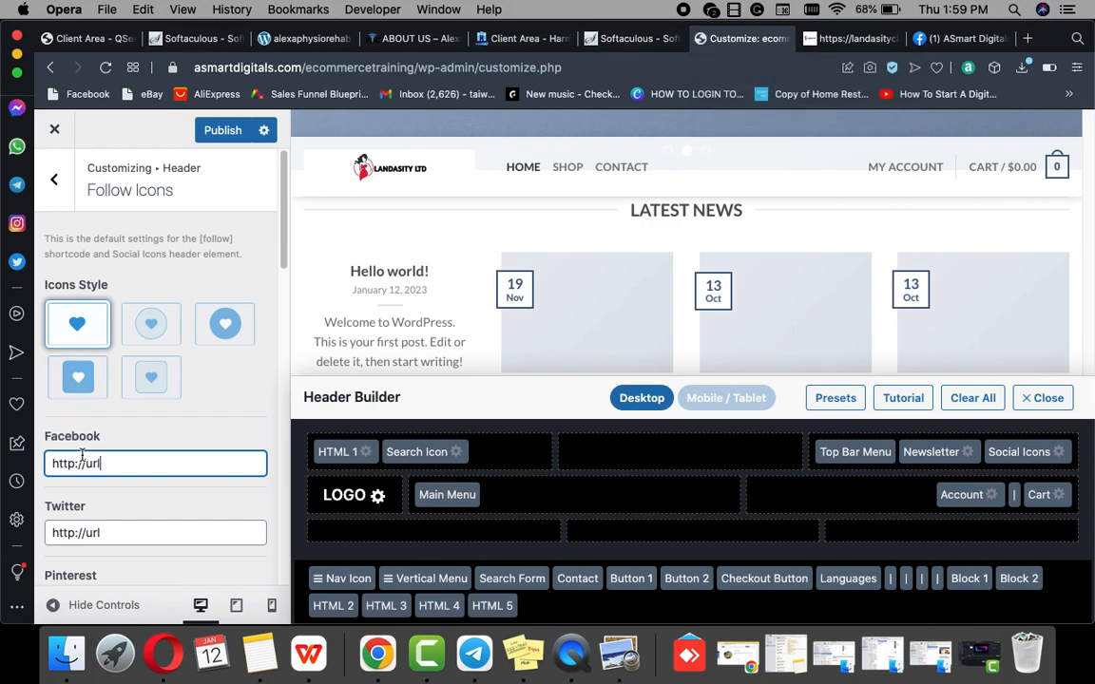
pyautogui.moveTo(117, 461); pyautogui.dragTo(29, 455)
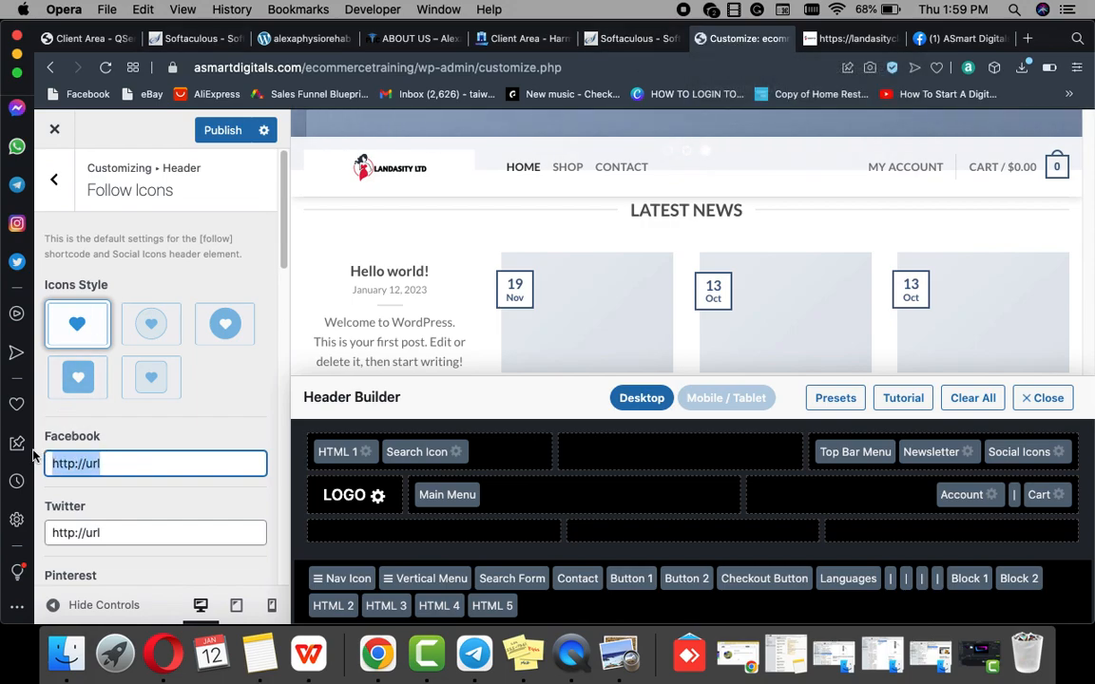
pyautogui.press('super+v')
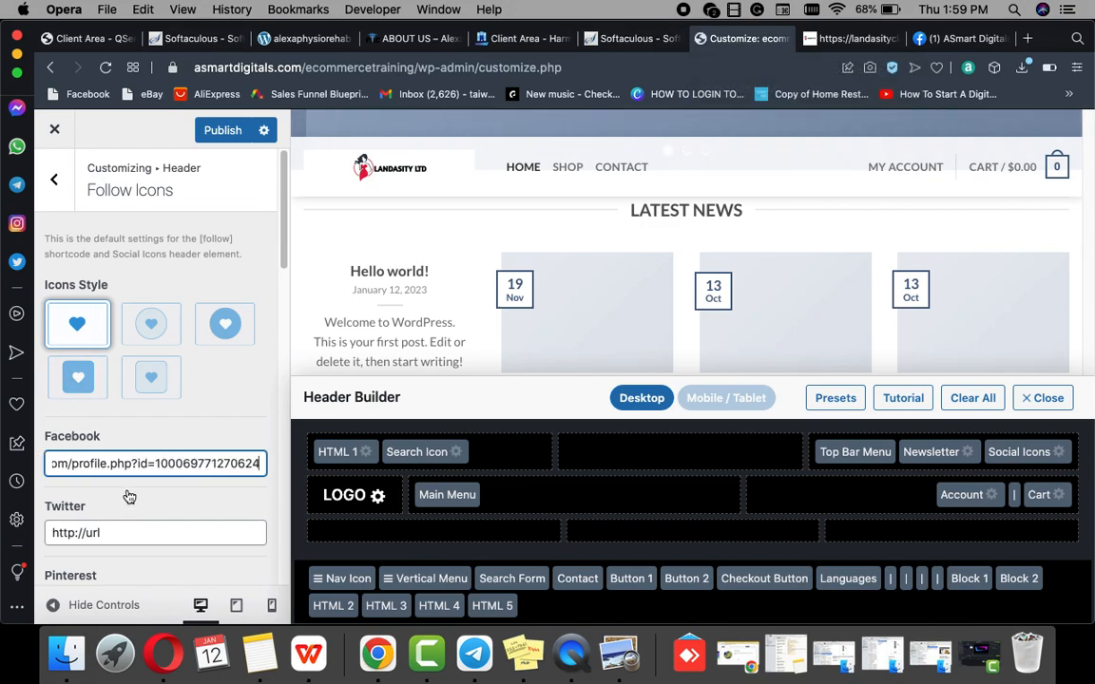
pyautogui.scroll(-5, 132, 504)
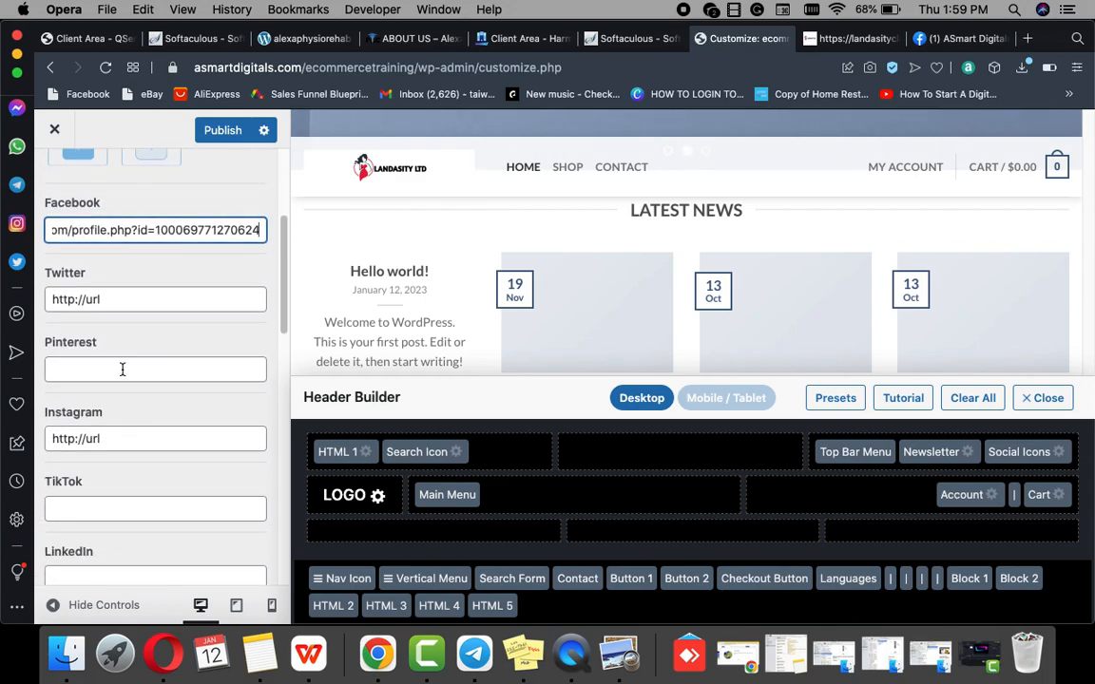
pyautogui.scroll(-2, 134, 432)
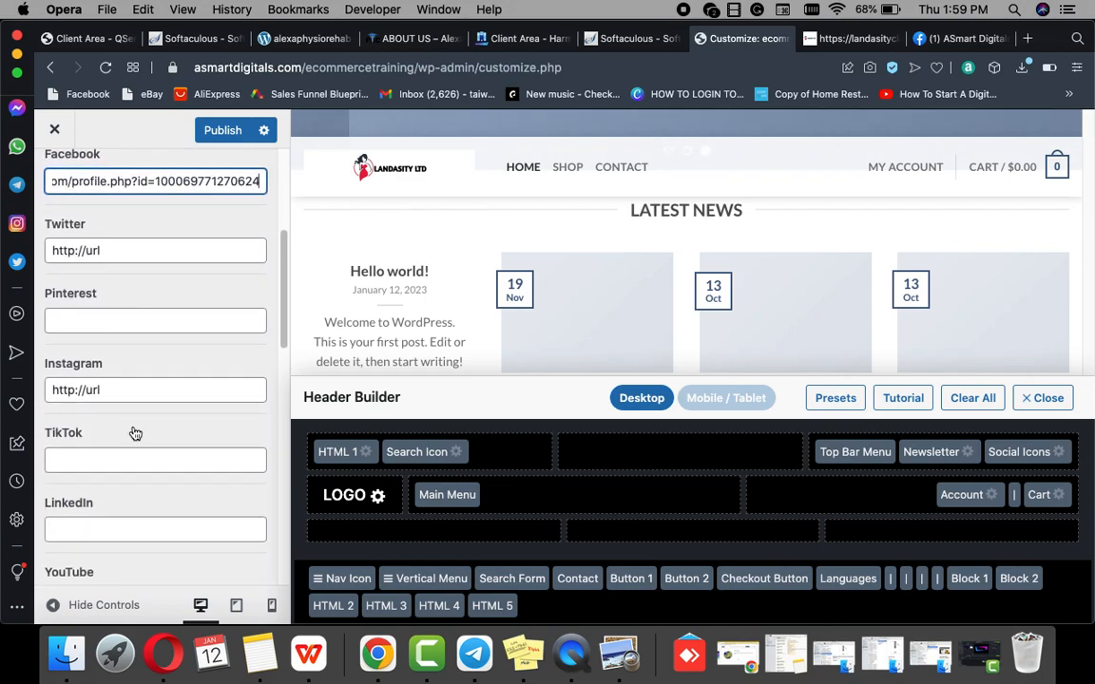
pyautogui.scroll(-15, 133, 433)
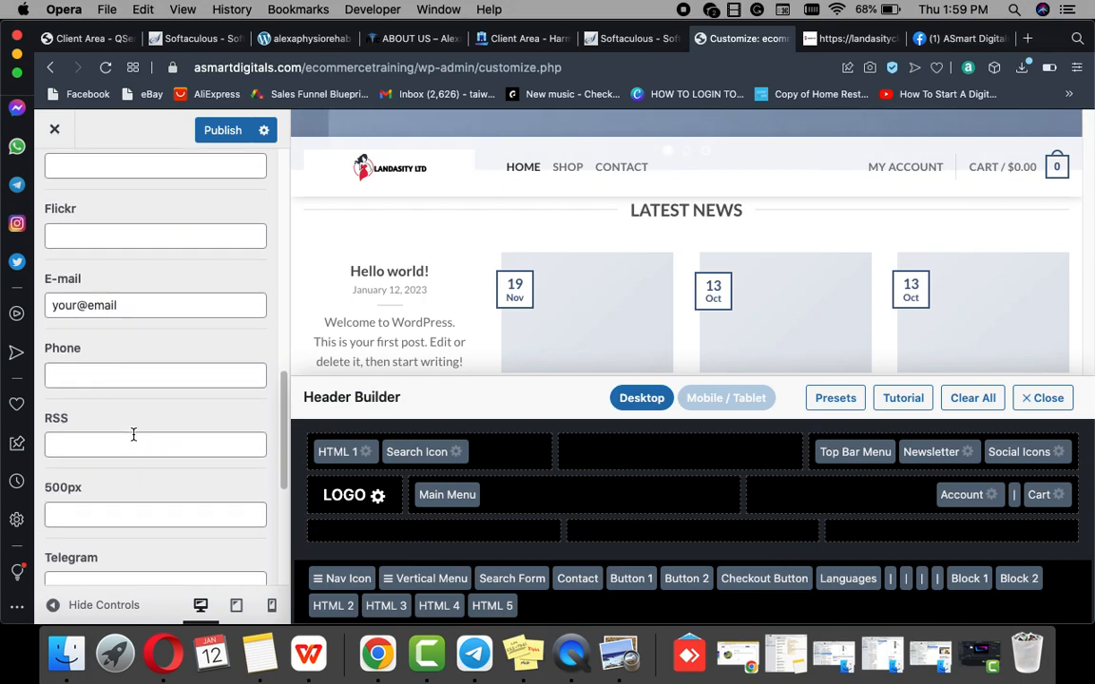
pyautogui.scroll(15, 134, 429)
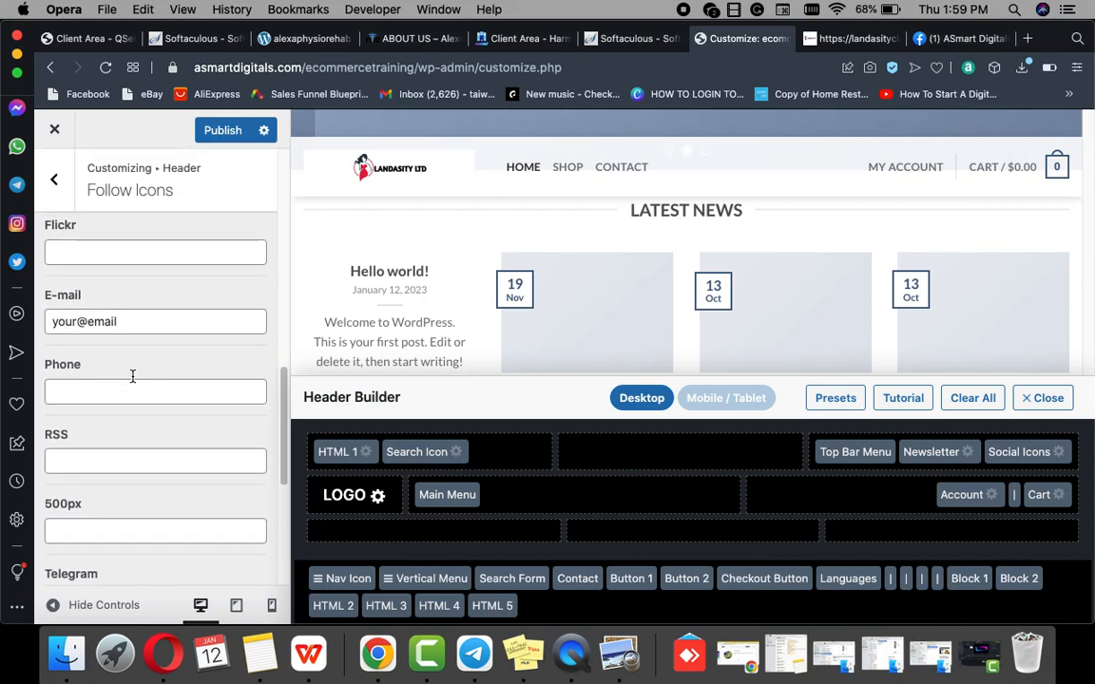
pyautogui.click(233, 133)
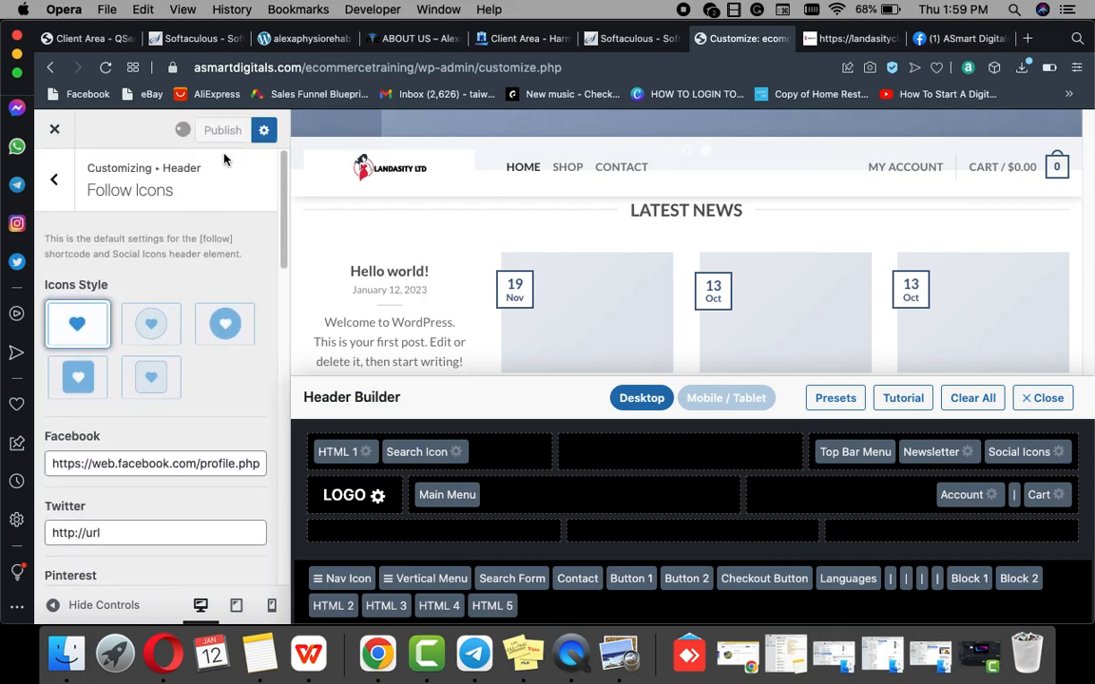
# Step: Look through the header Vertical Menu settings and return to the header list
pyautogui.click(52, 186)
pyautogui.scroll(-5, 158, 371)
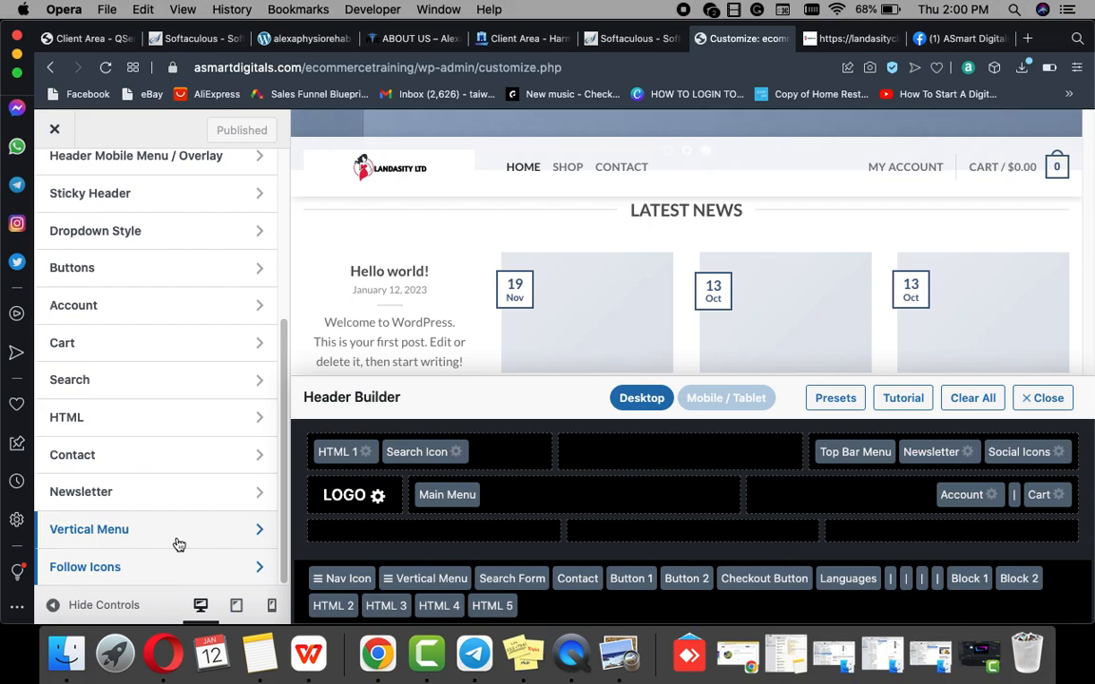
pyautogui.click(134, 526)
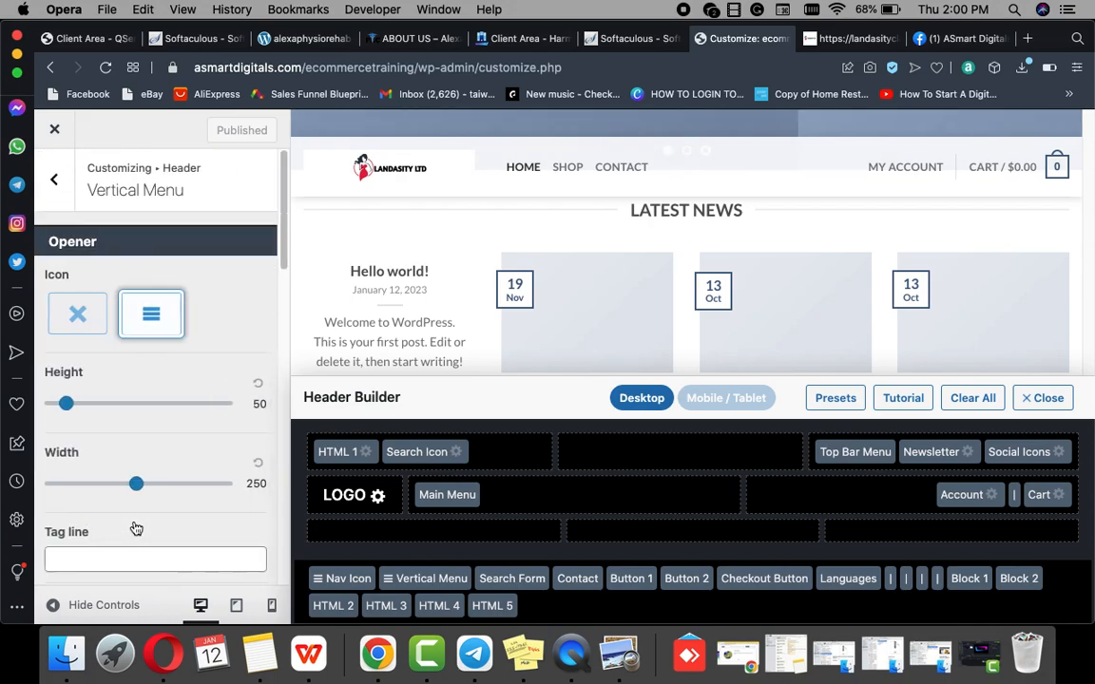
pyautogui.scroll(-5, 140, 505)
pyautogui.scroll(-5, 140, 506)
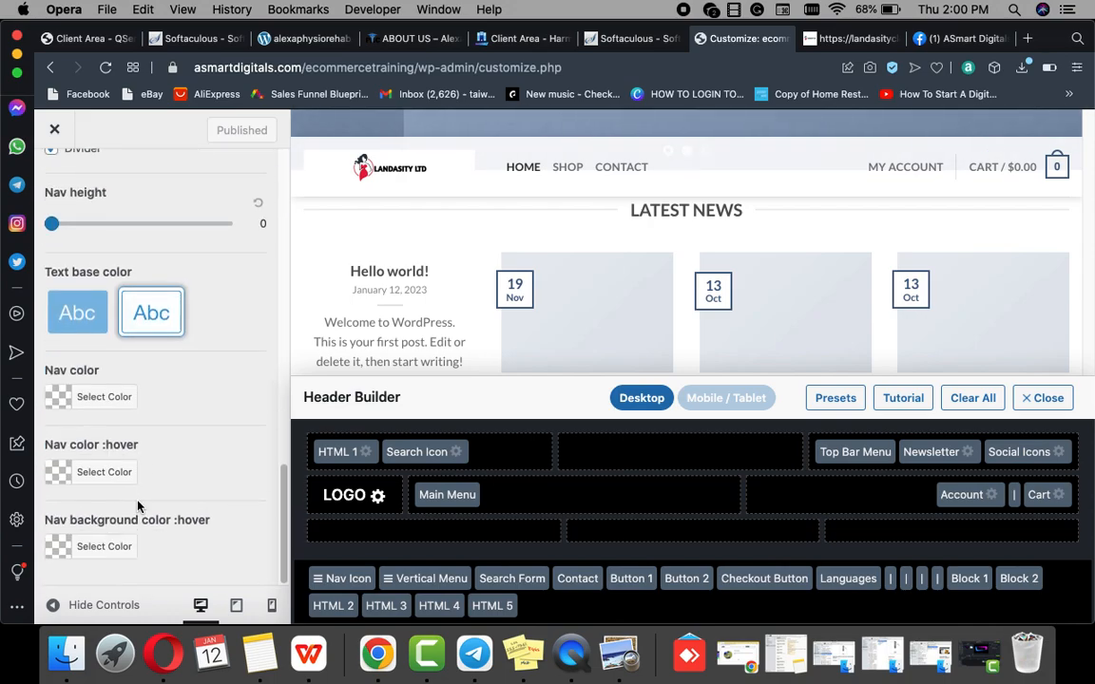
pyautogui.scroll(10, 149, 325)
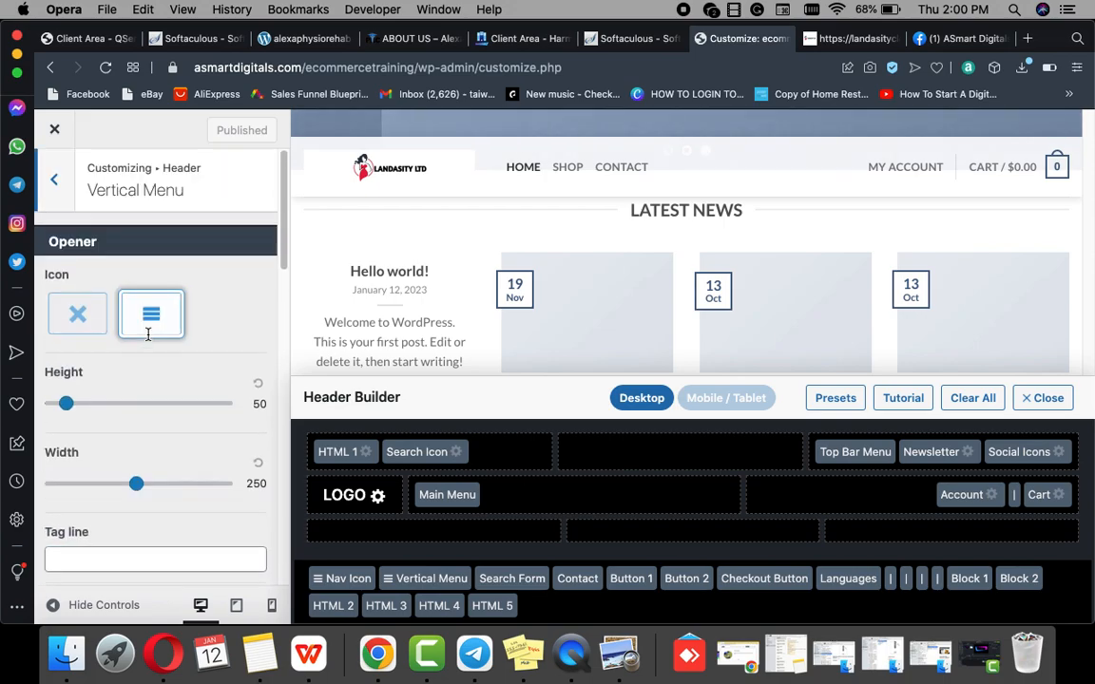
pyautogui.click(58, 179)
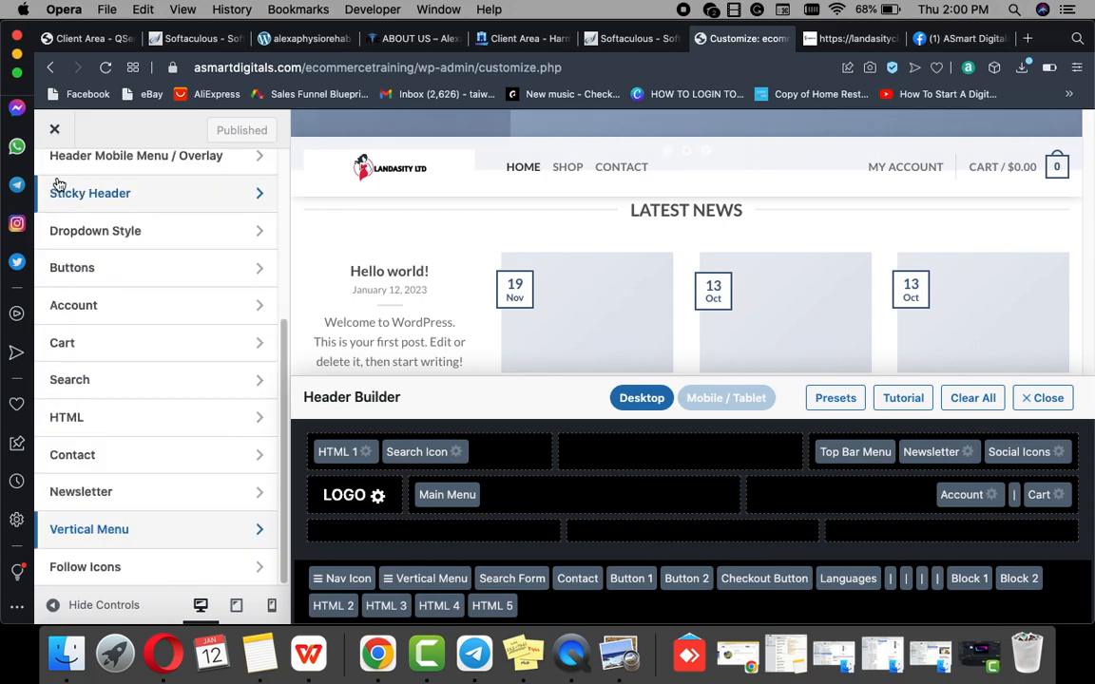
# Step: Browse the header Presets and Logo & Site Identity panels
pyautogui.scroll(5, 81, 229)
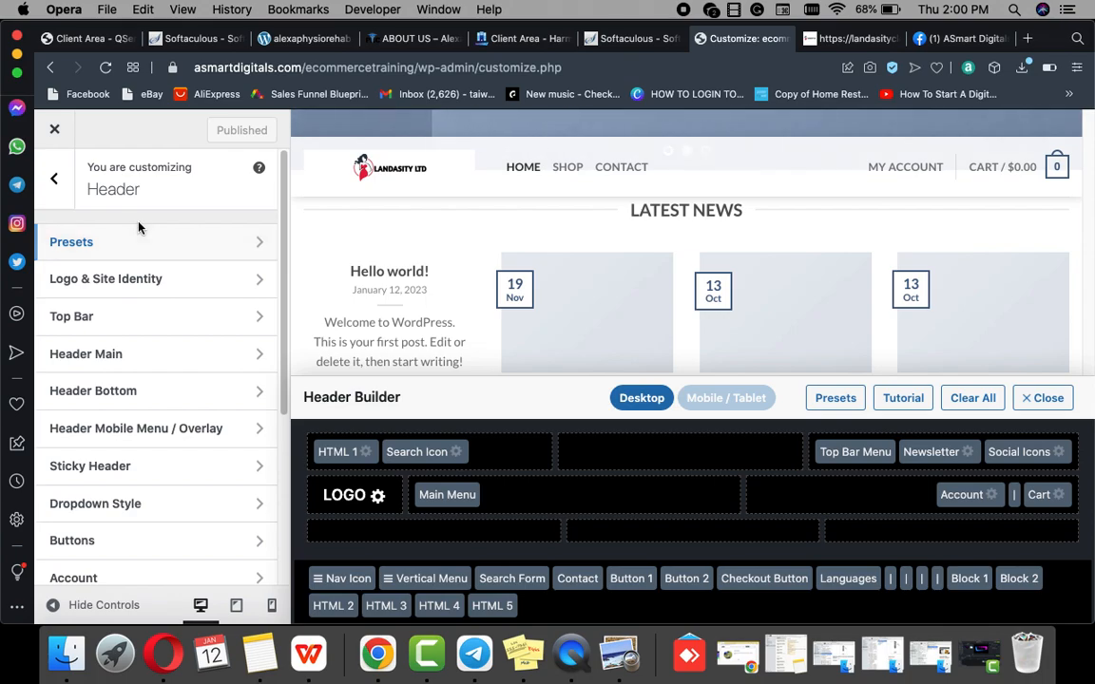
pyautogui.click(119, 259)
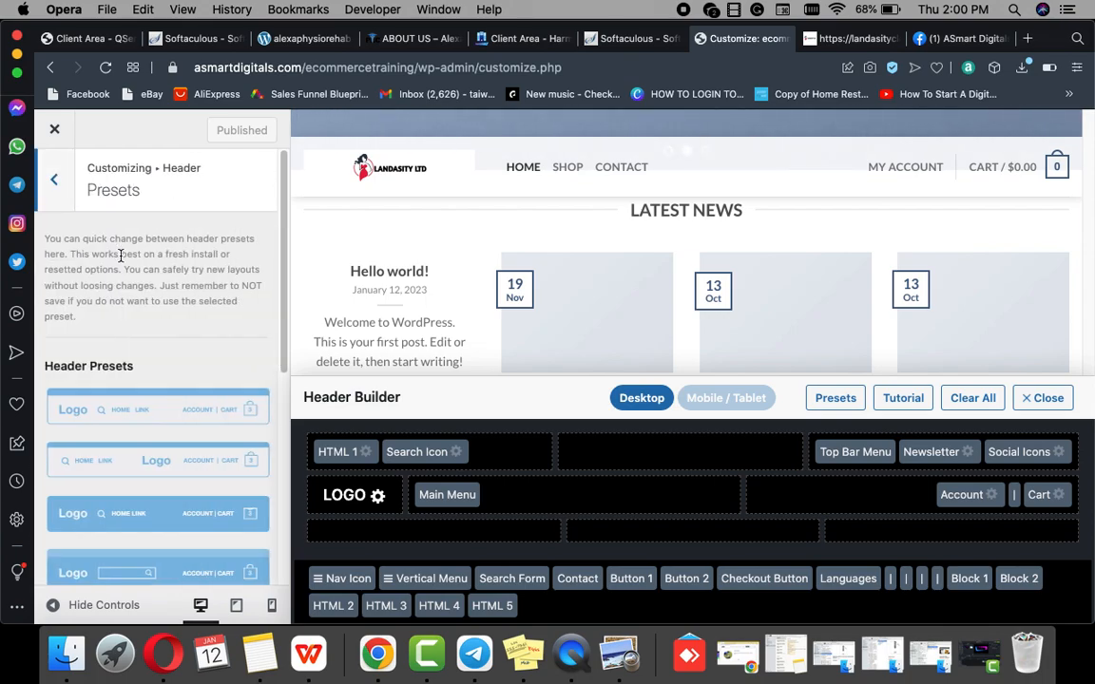
pyautogui.scroll(-5, 138, 307)
pyautogui.scroll(5, 104, 189)
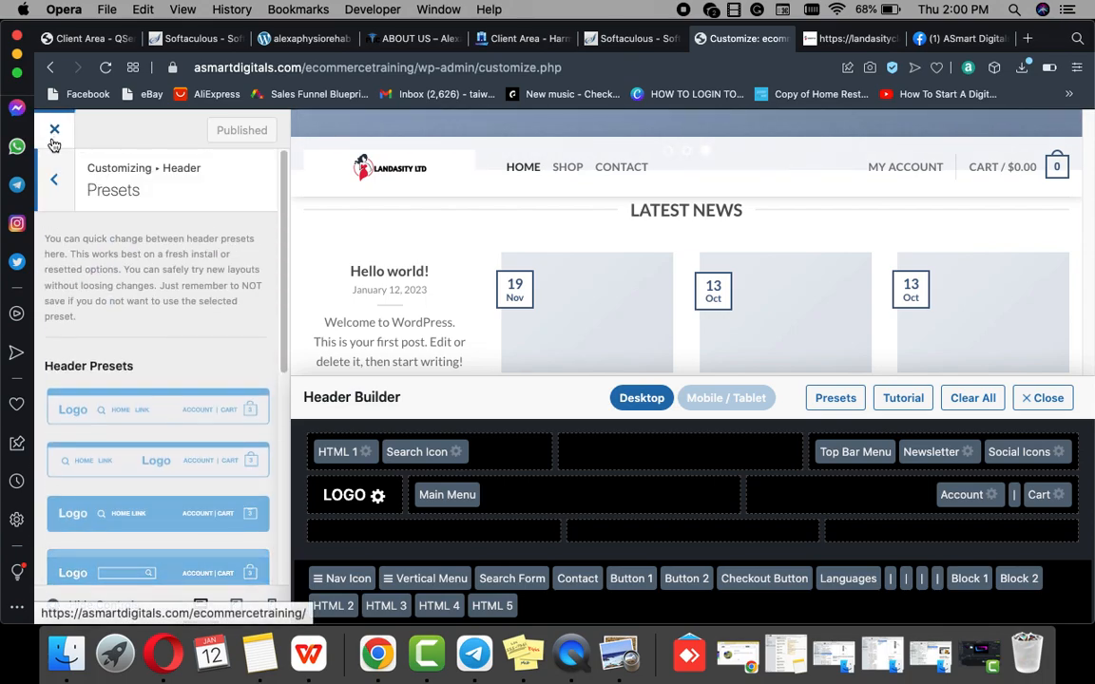
pyautogui.click(55, 179)
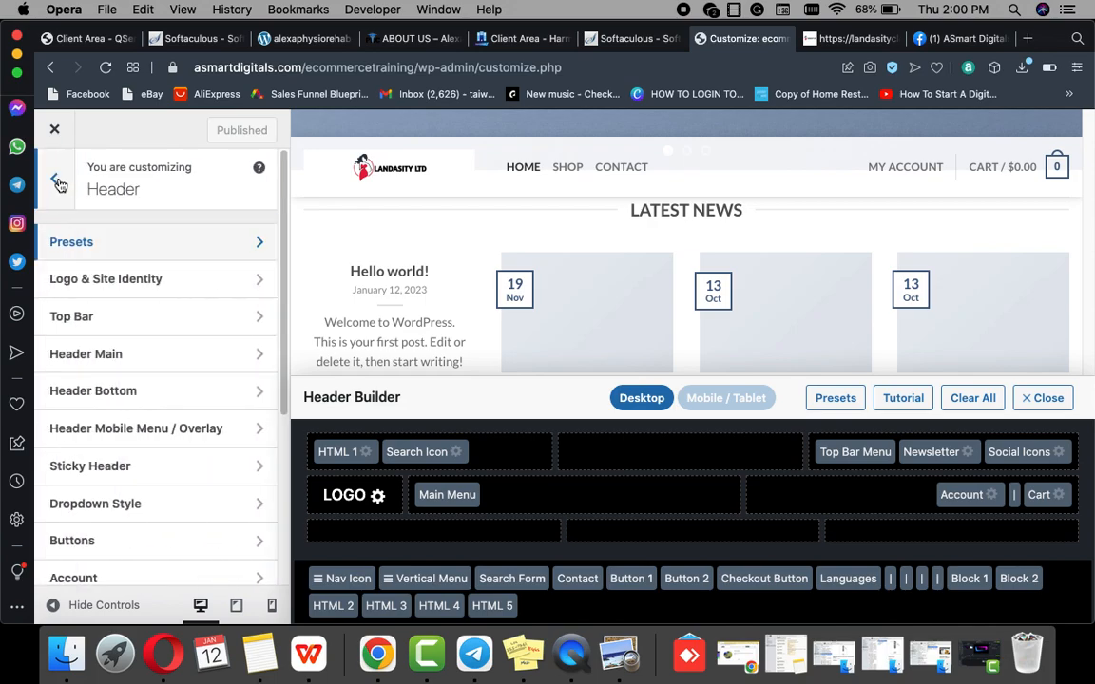
pyautogui.click(97, 279)
pyautogui.scroll(-10, 97, 279)
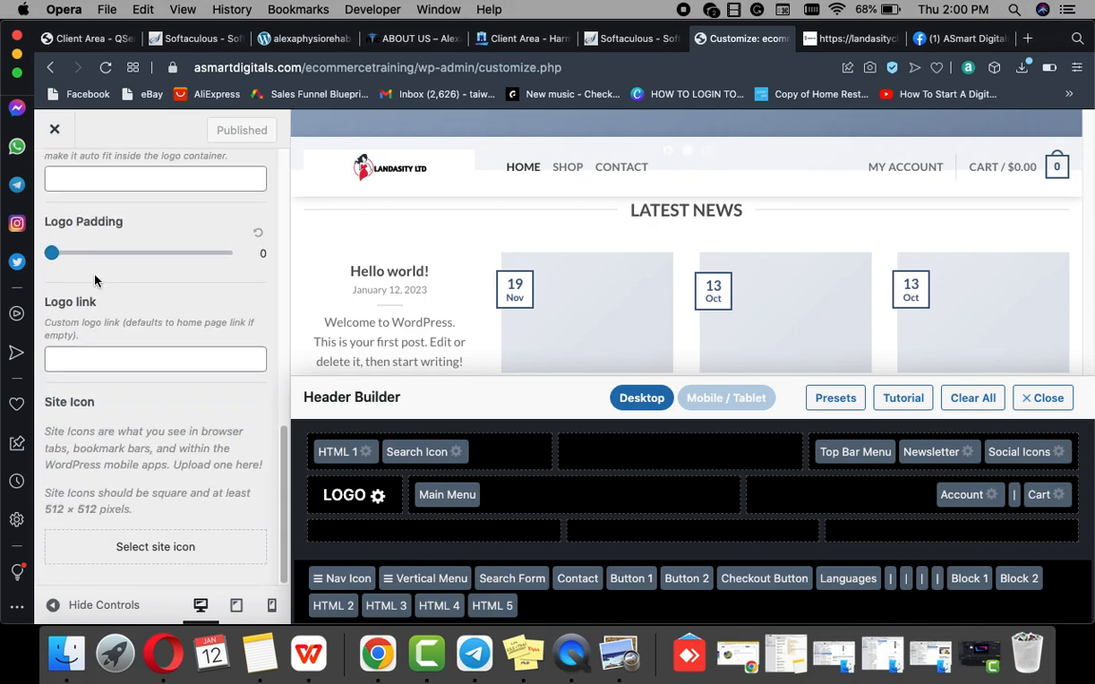
pyautogui.scroll(8, 97, 276)
pyautogui.scroll(3, 97, 276)
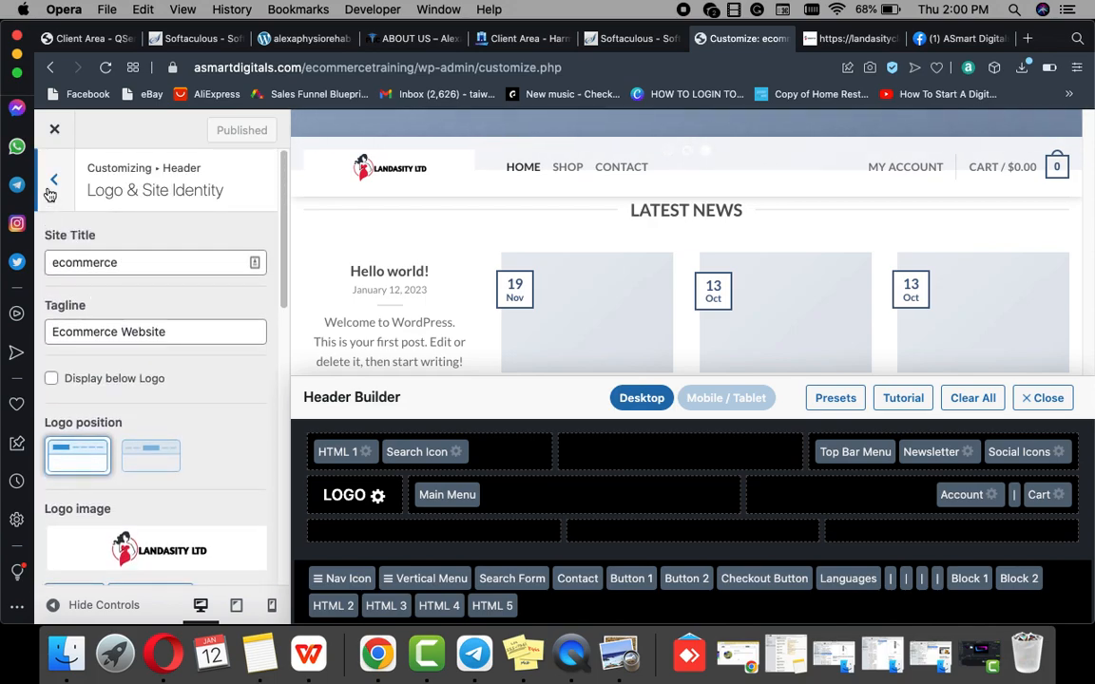
pyautogui.click(52, 185)
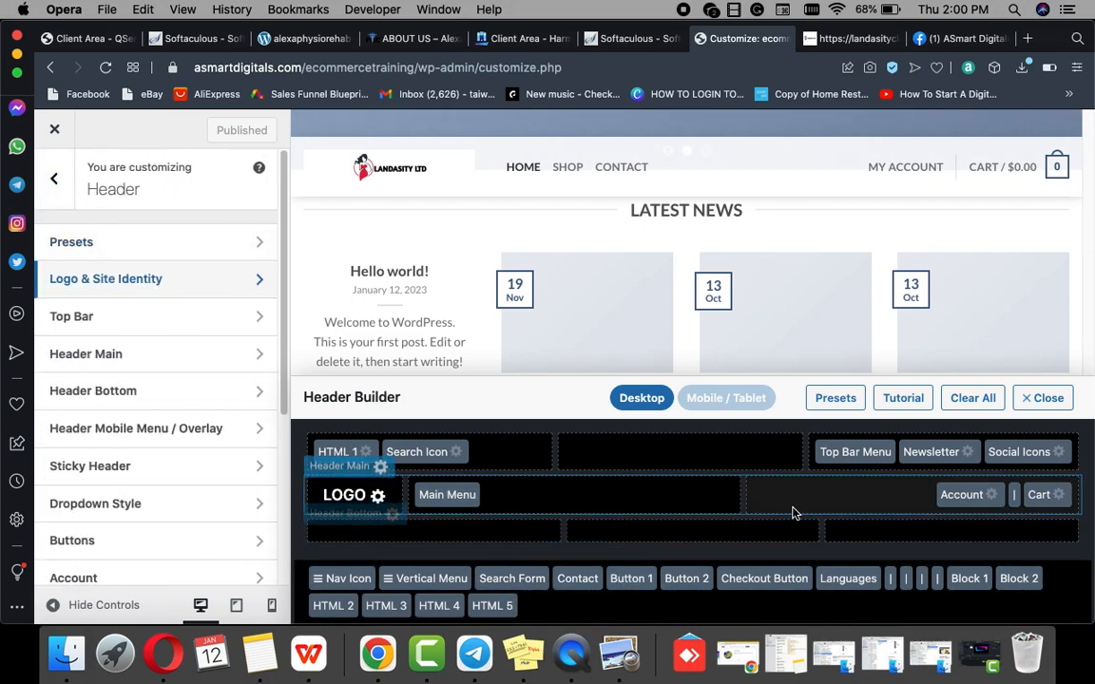
# Step: Check the header Account settings and go back to the header settings list
pyautogui.click(993, 497)
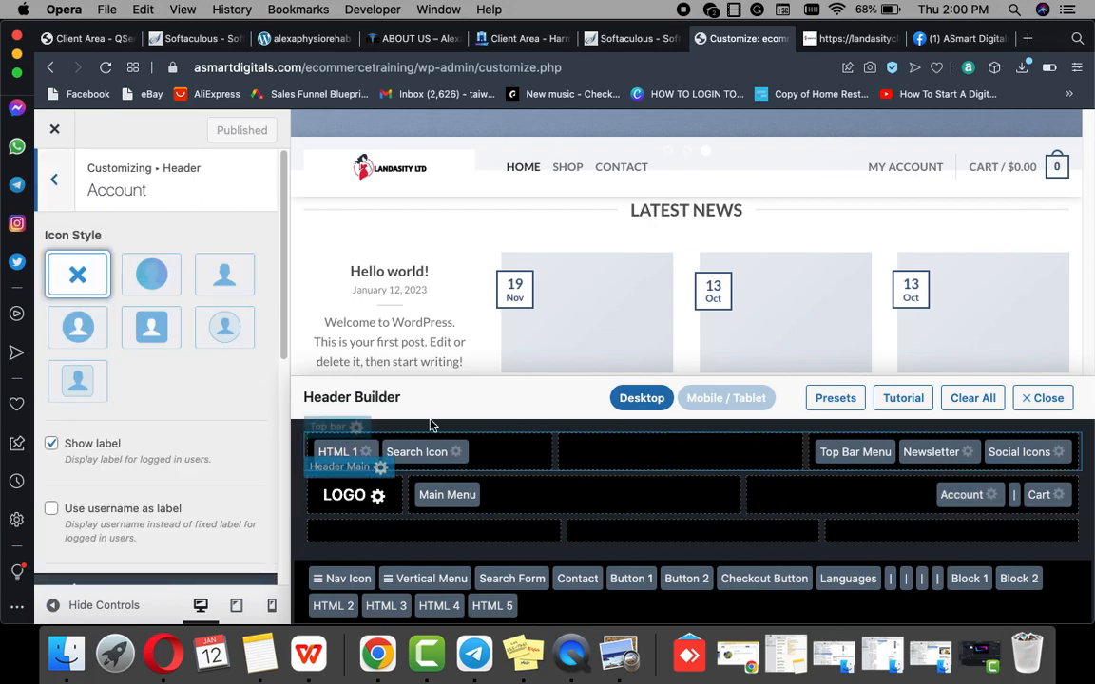
pyautogui.scroll(-5, 171, 416)
pyautogui.scroll(5, 170, 418)
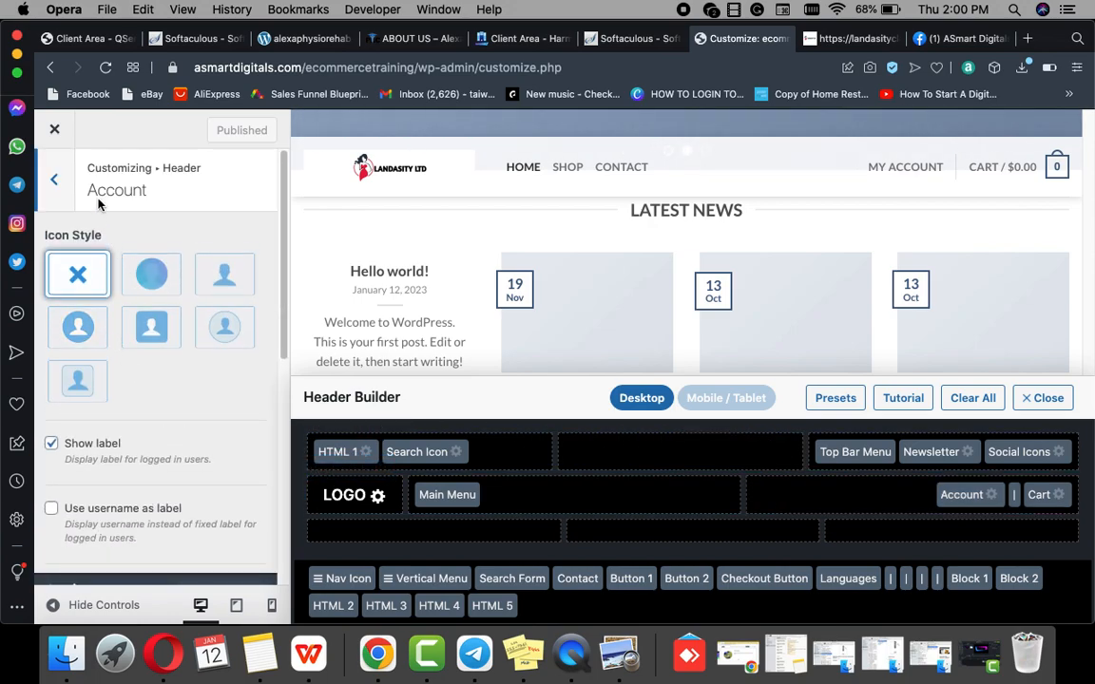
pyautogui.click(52, 181)
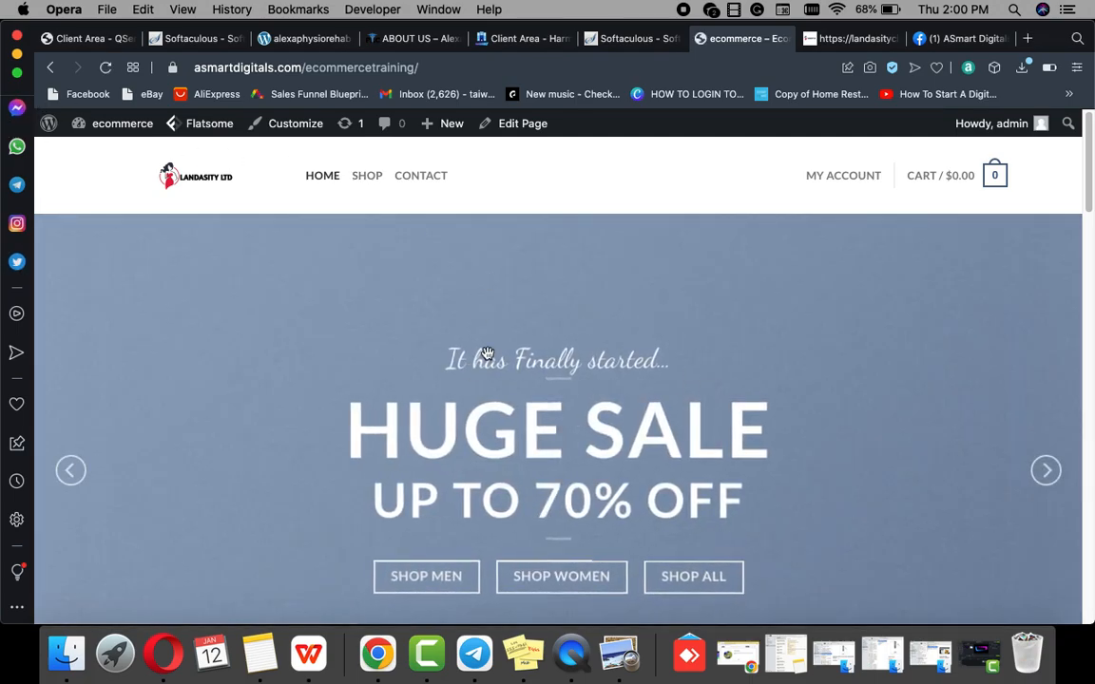
pyautogui.scroll(-5, 487, 355)
pyautogui.scroll(-10, 494, 305)
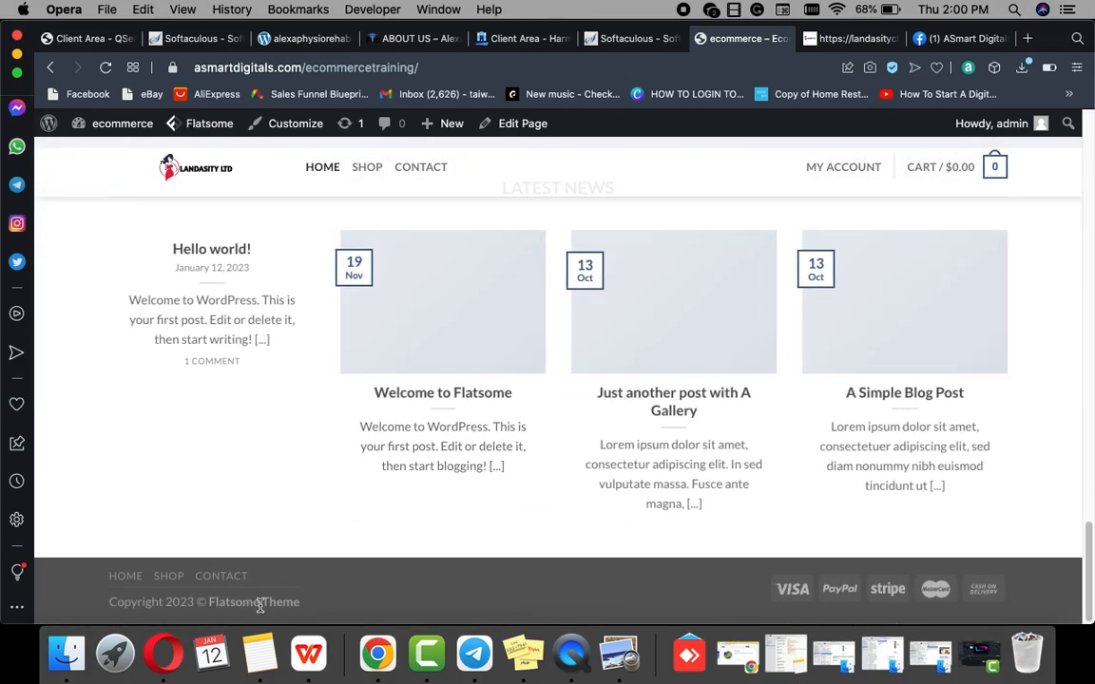
pyautogui.scroll(20, 260, 532)
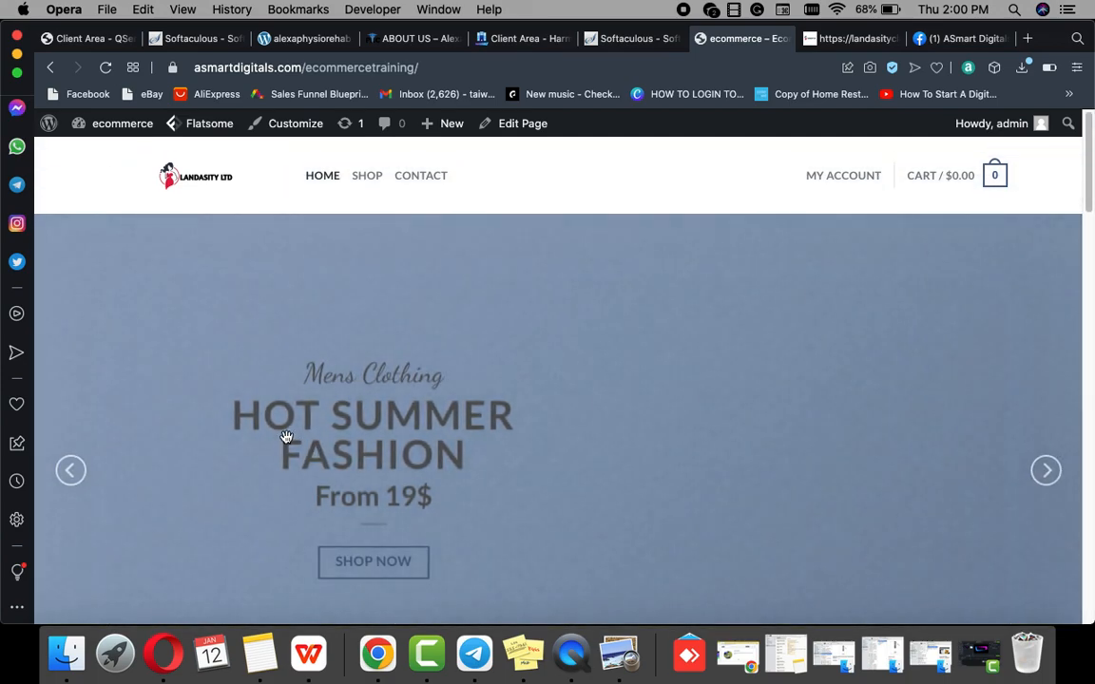
pyautogui.moveTo(499, 124)
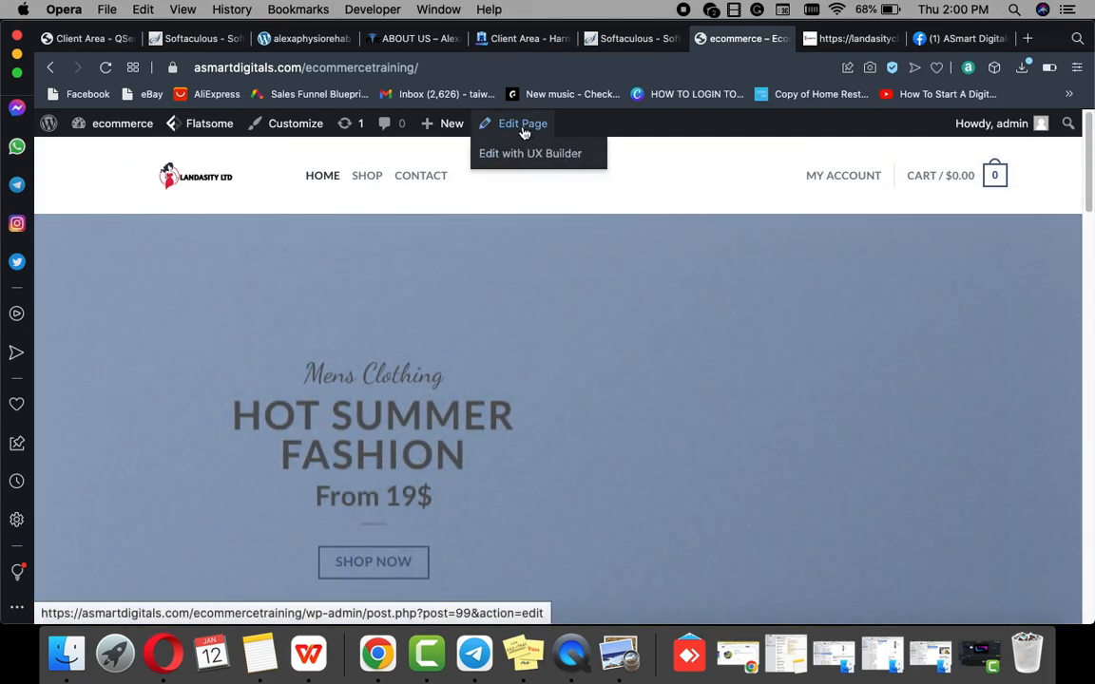
# Step: Open the homepage in UX Builder and select the hero slider's fourth banner, 'CHANGE THIS TO ANYTHING'
pyautogui.click(519, 155)
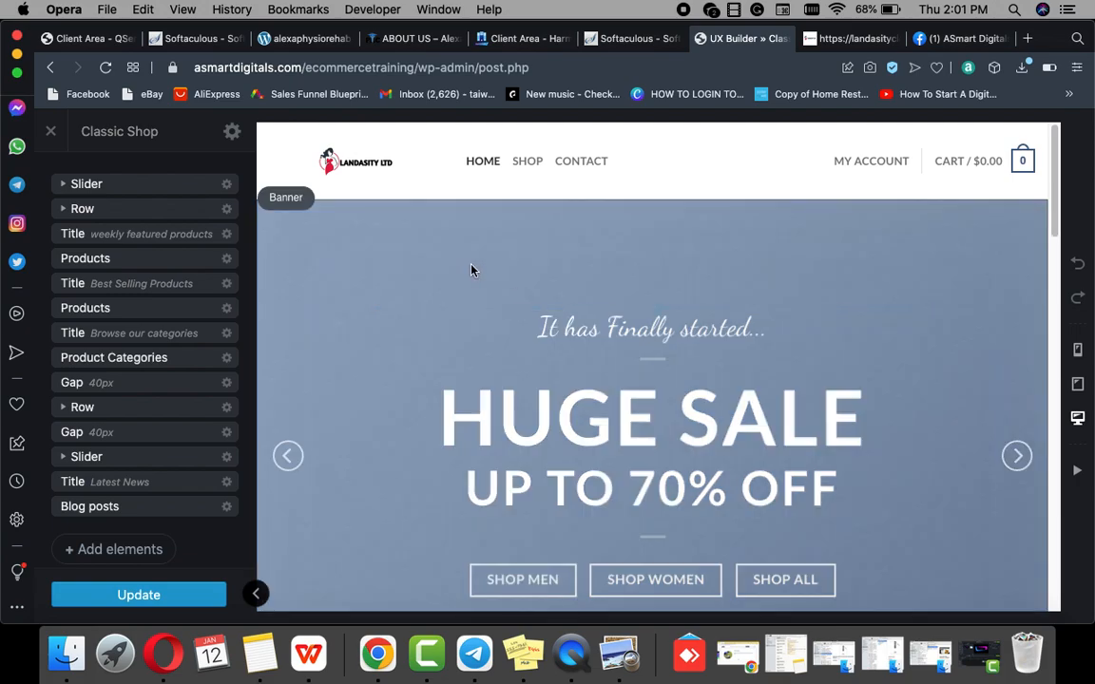
pyautogui.click(473, 272)
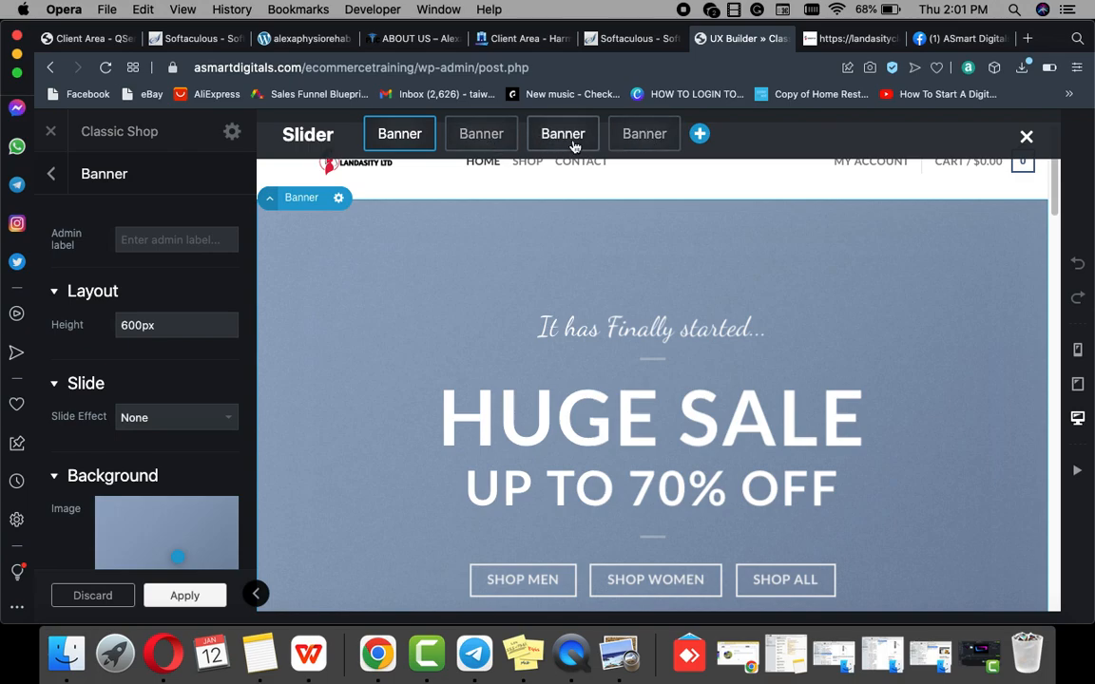
pyautogui.scroll(-1, 550, 298)
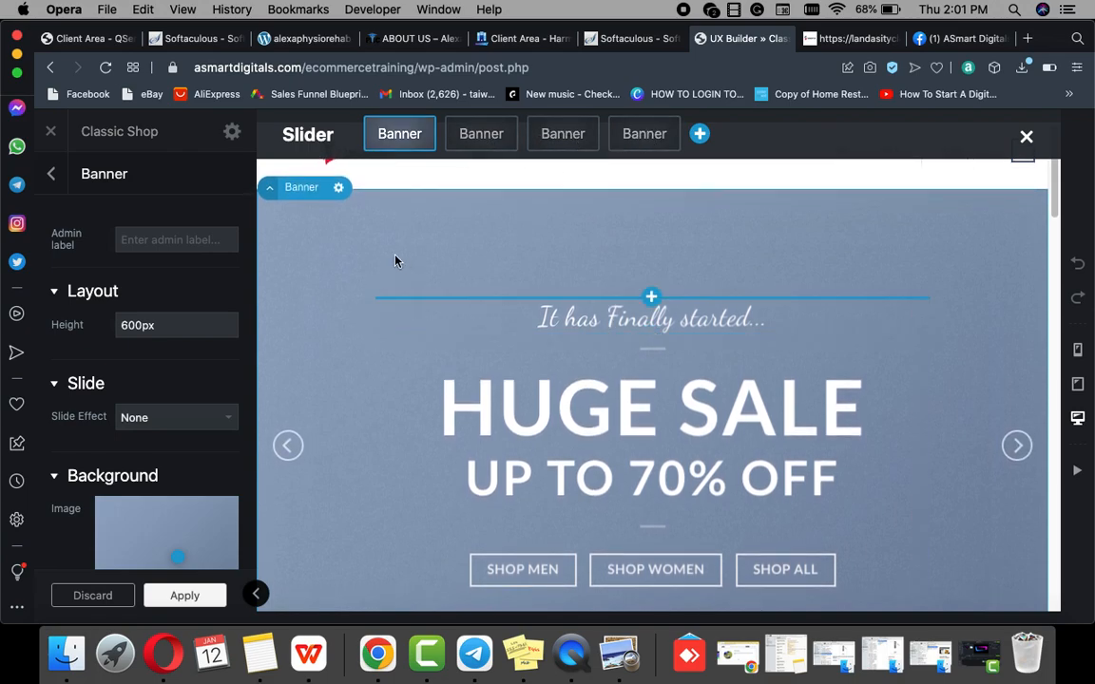
pyautogui.click(639, 136)
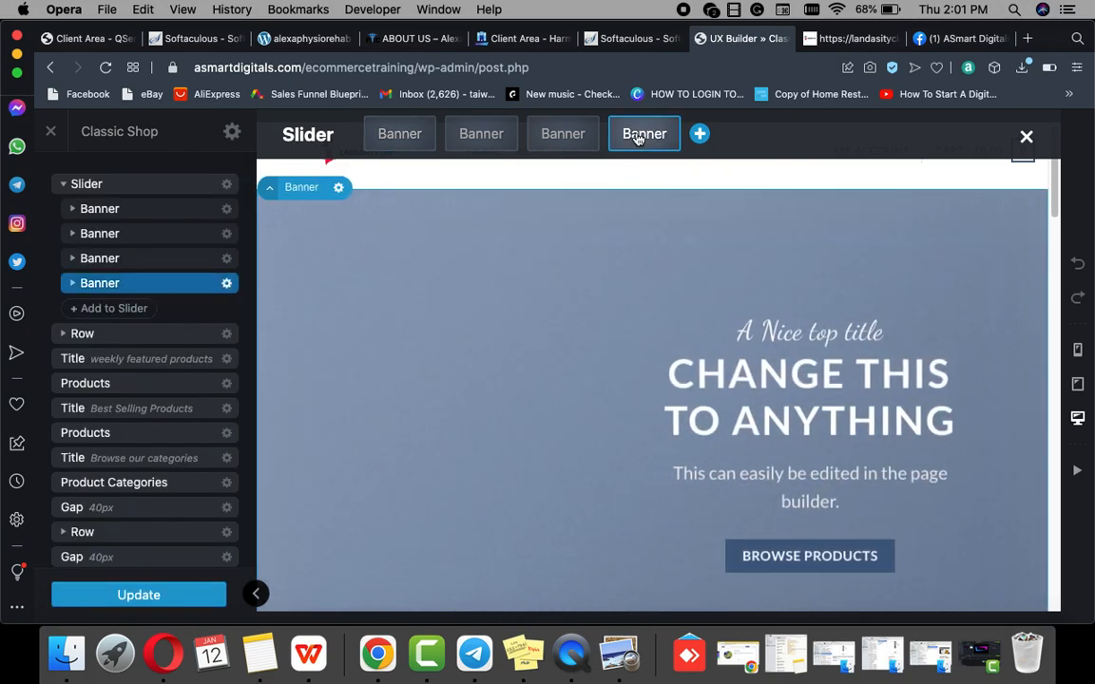
pyautogui.click(228, 283)
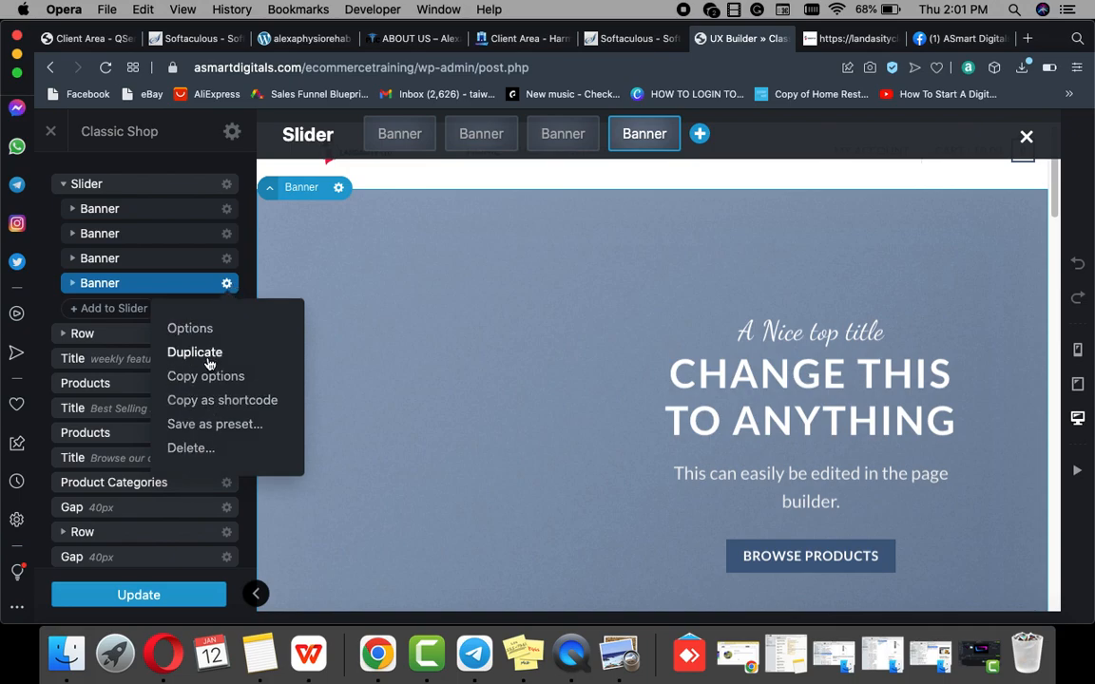
# Step: Delete the fourth, third and second demo banners from the hero slider
pyautogui.click(190, 449)
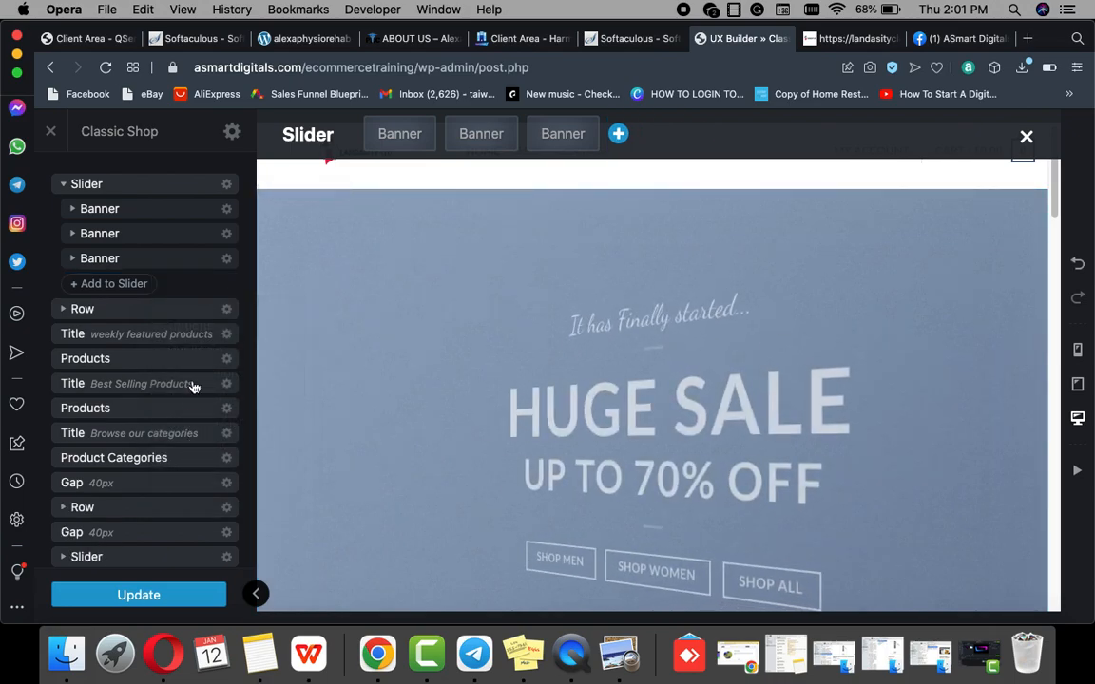
pyautogui.click(228, 261)
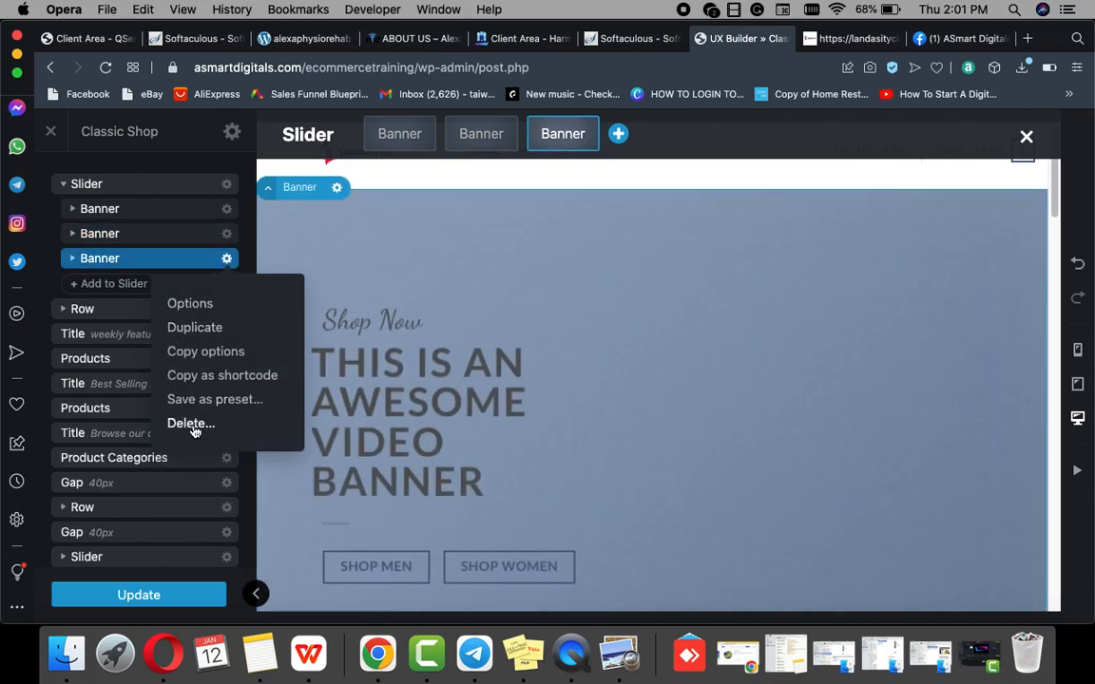
pyautogui.click(234, 421)
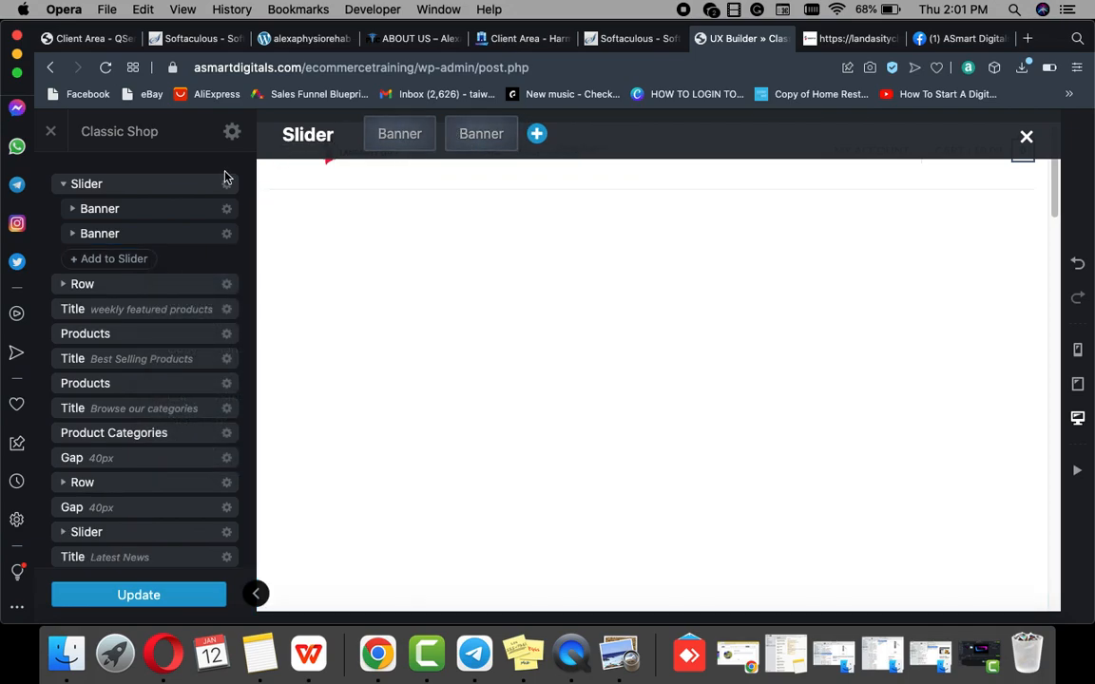
pyautogui.click(228, 234)
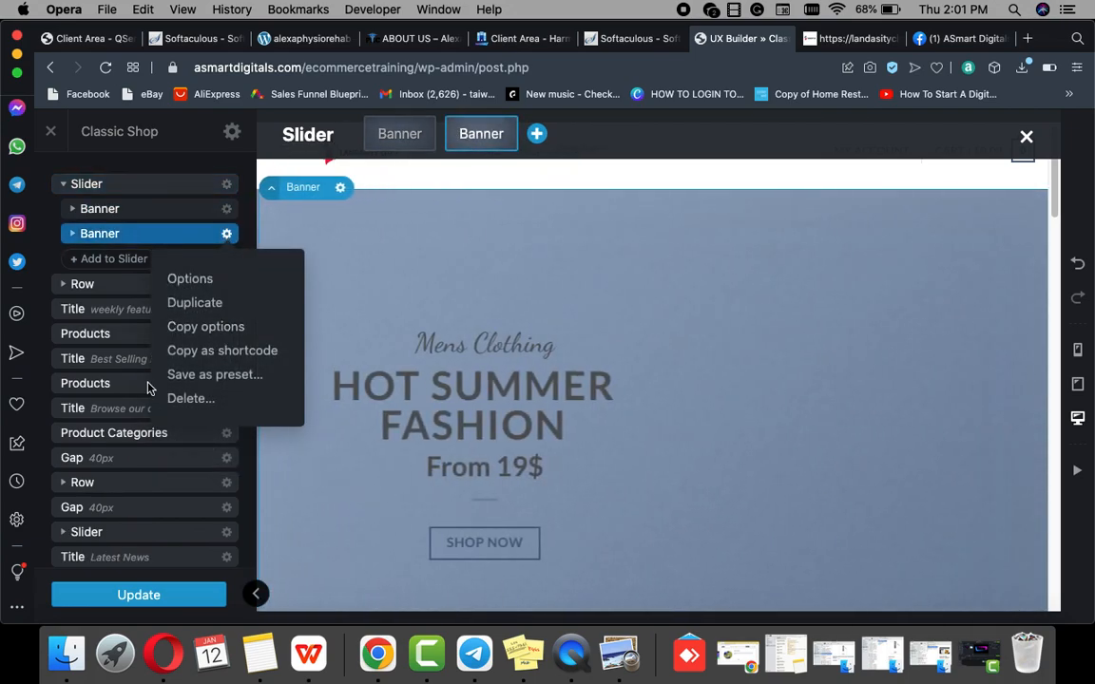
pyautogui.click(179, 399)
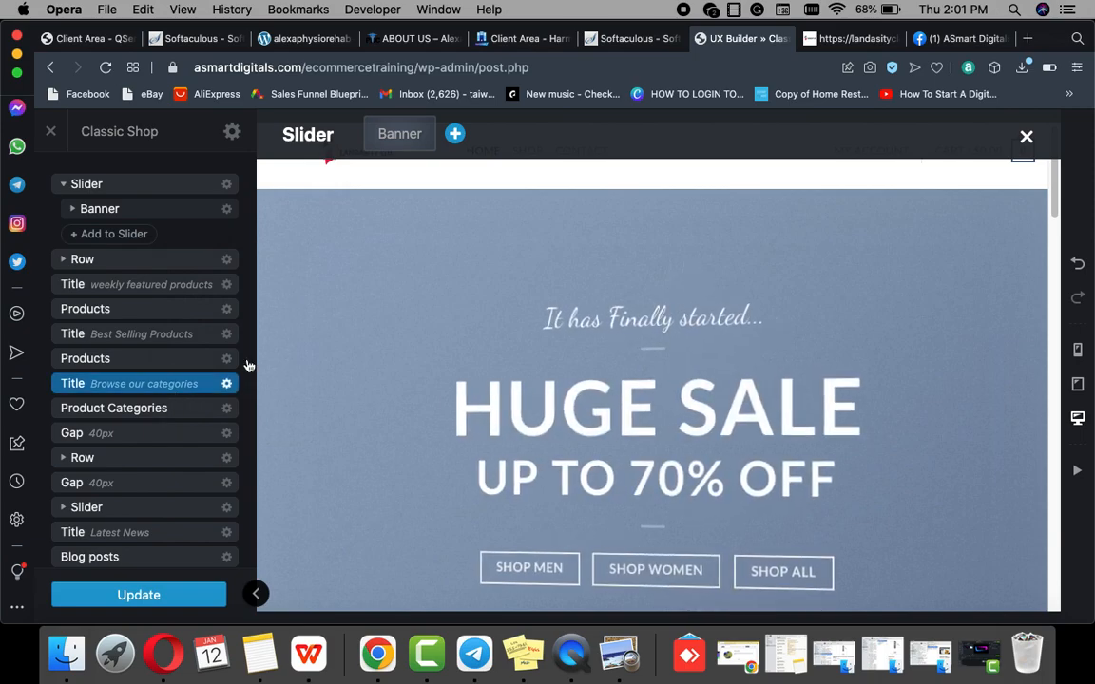
# Step: Delete the last remaining banner so only 'Add slides here' is left
pyautogui.click(458, 133)
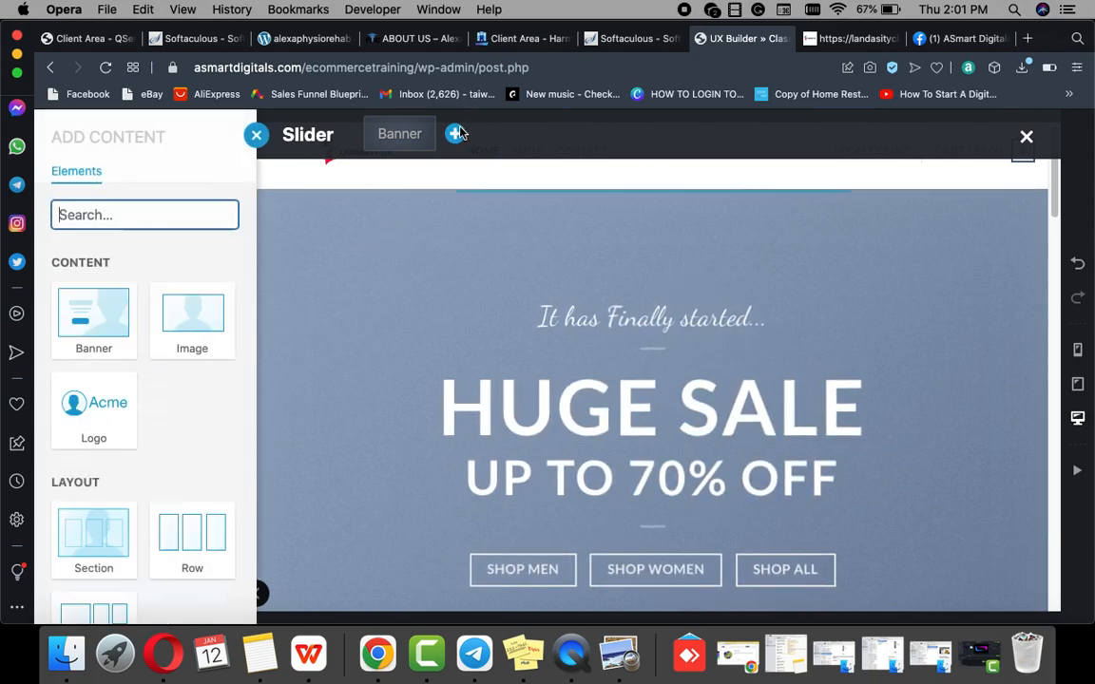
pyautogui.scroll(-3, 123, 490)
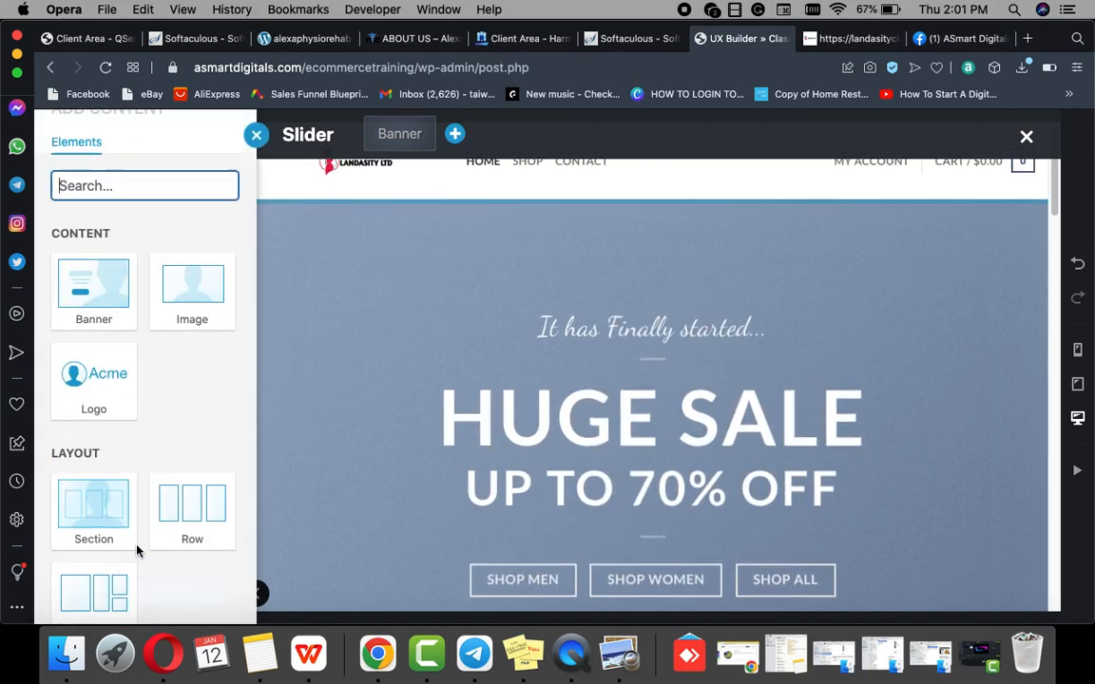
pyautogui.scroll(3, 135, 415)
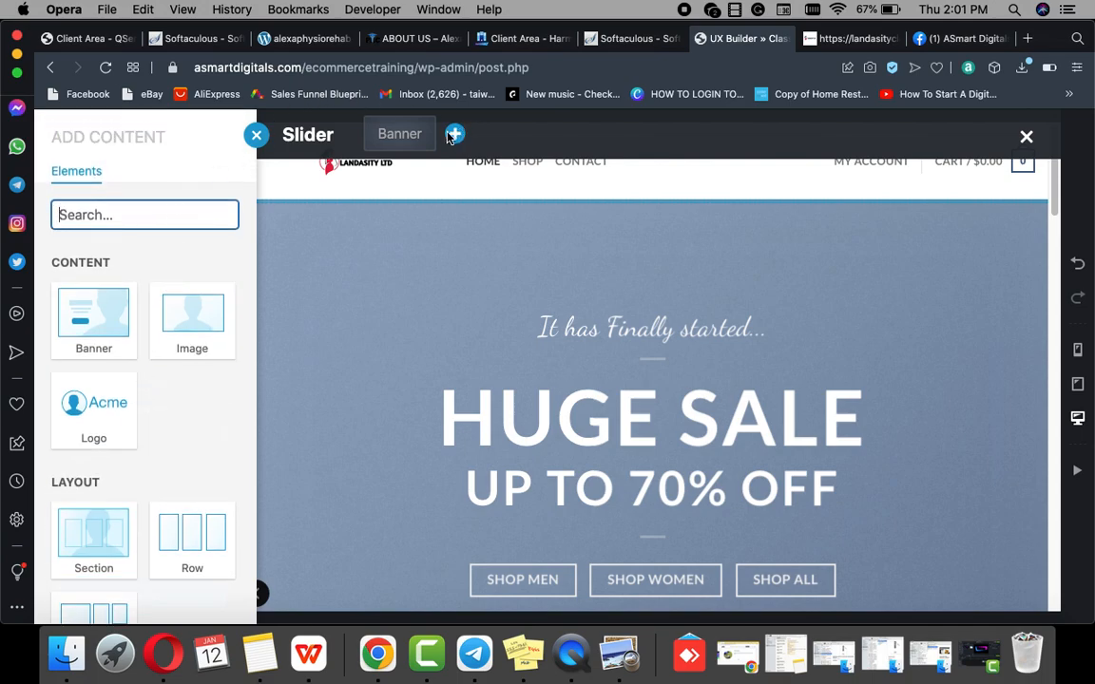
pyautogui.click(259, 136)
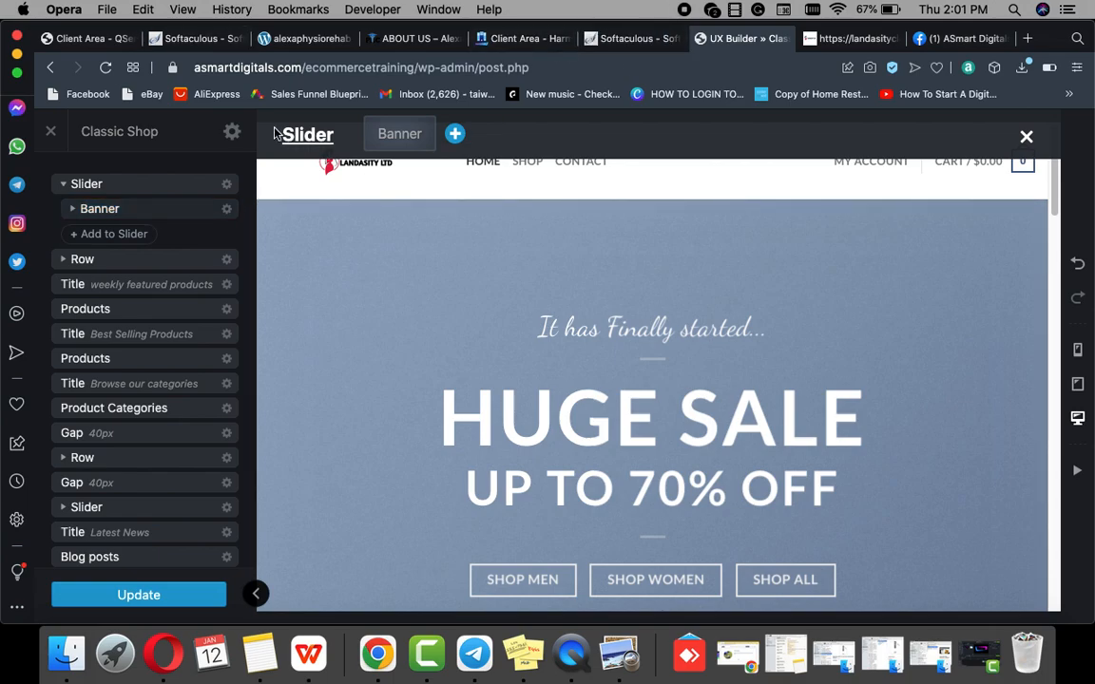
pyautogui.click(226, 209)
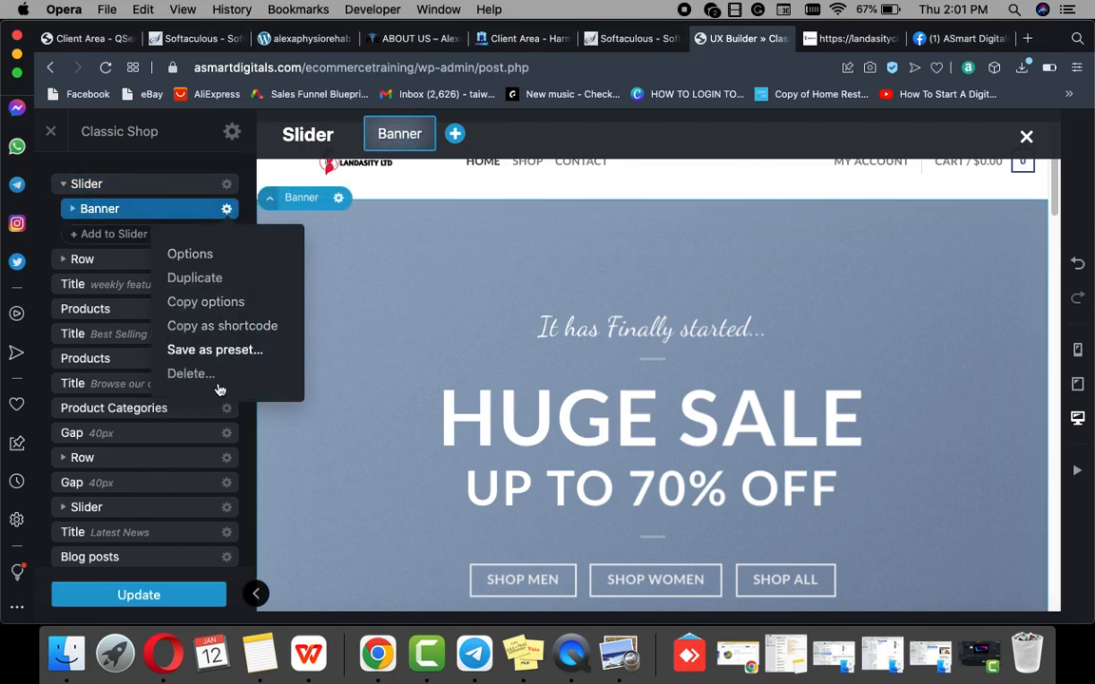
pyautogui.click(190, 373)
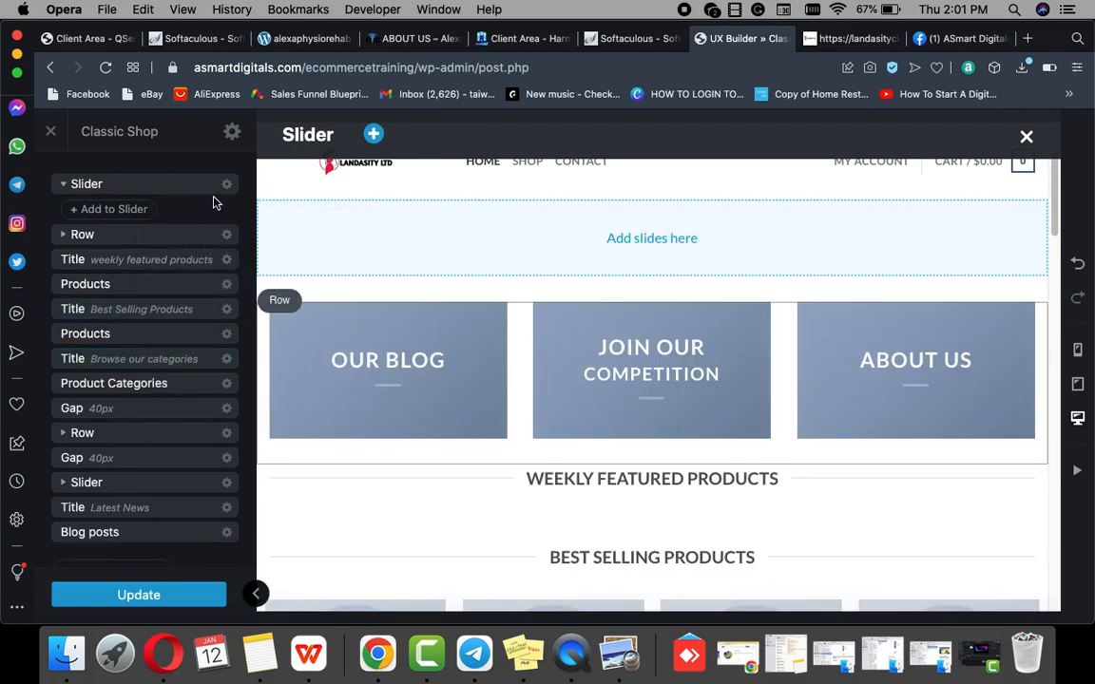